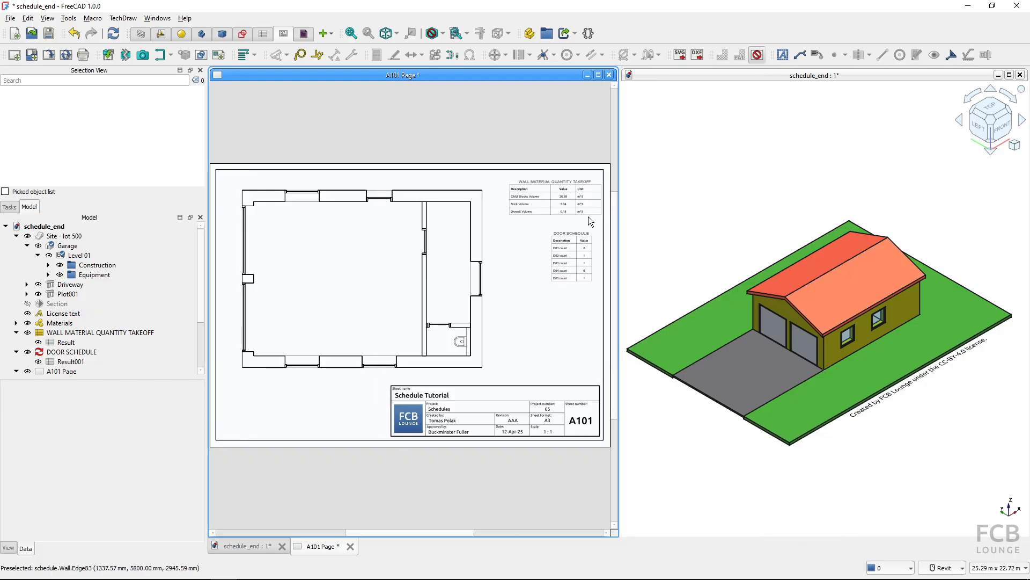
Step: Examine the wall material quantity takeoff and the door schedule tables on the A101 drawing page
scroll(569, 207, up, 8)
scroll(464, 251, up, 3)
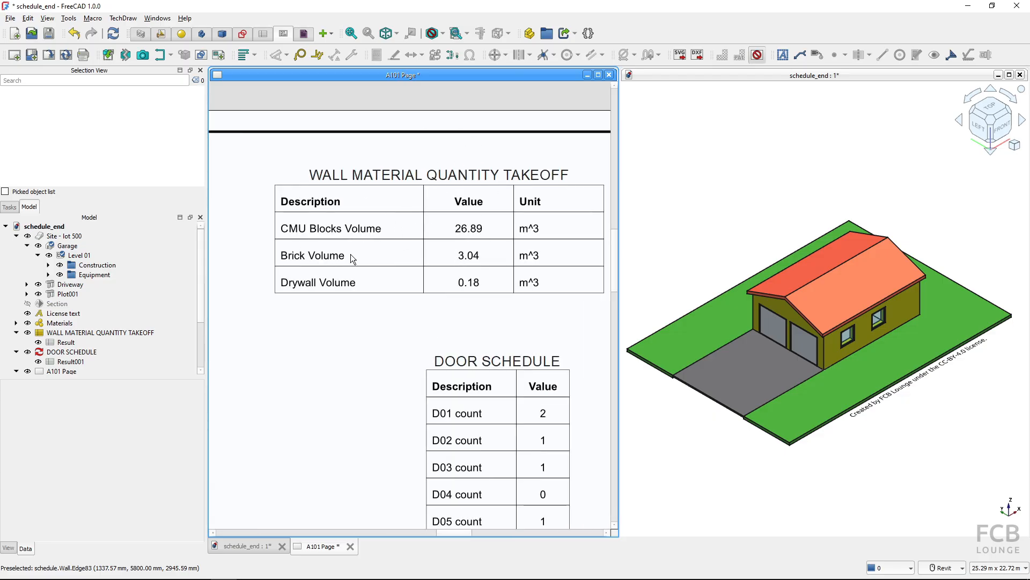
key(ctrl)
key(ctrl)
key(ctrl)
key(ctrl)
key(ctrl)
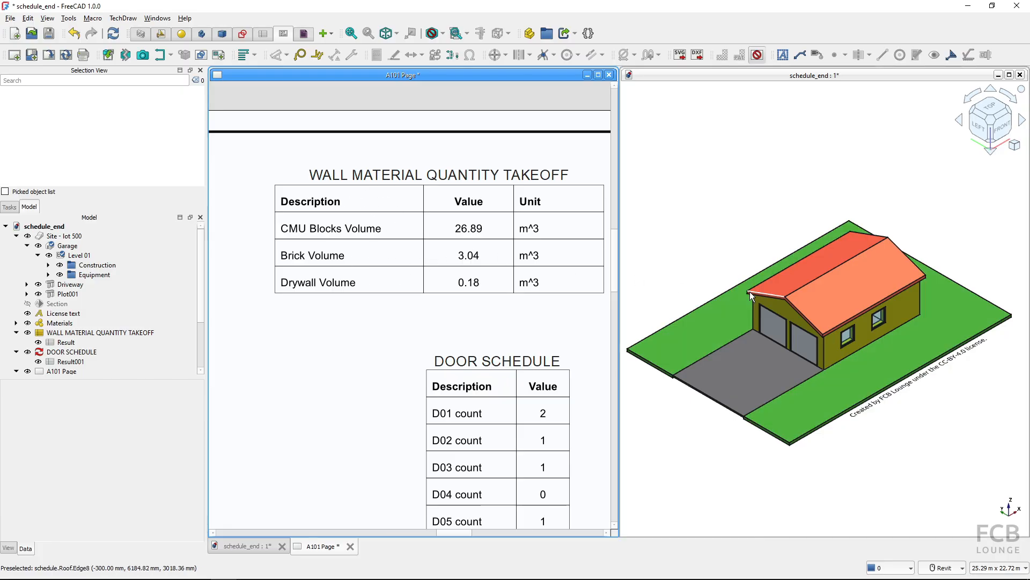
key(ctrl)
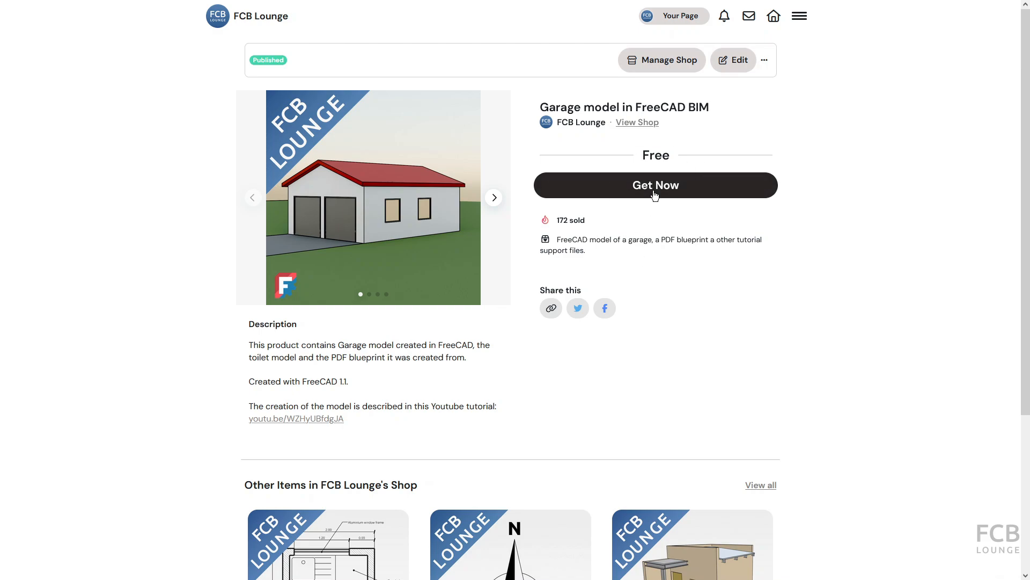
key(ctrl)
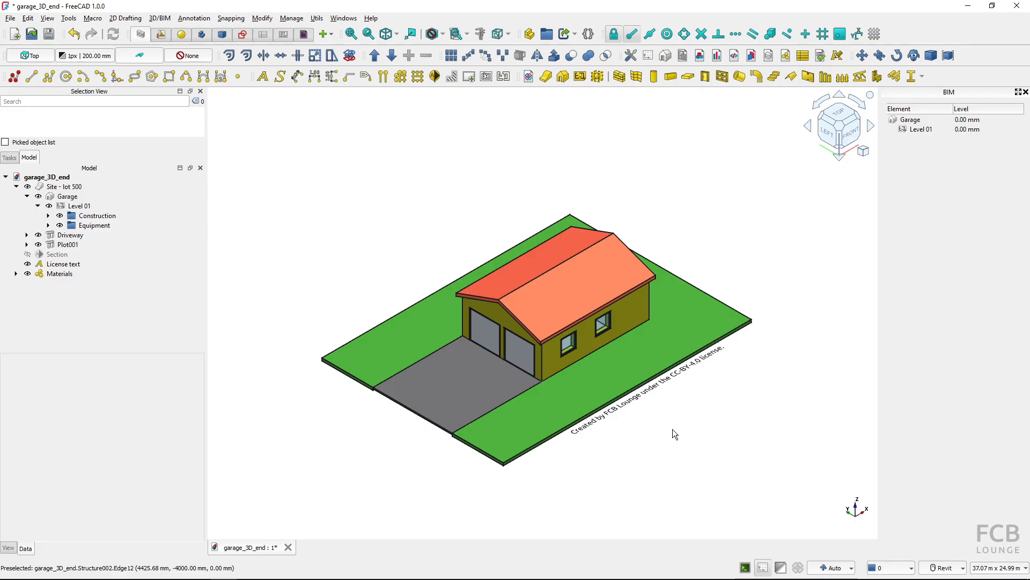
Step: Select the garage's exterior wall on the side with two windows and inspect its Length property
click(633, 317)
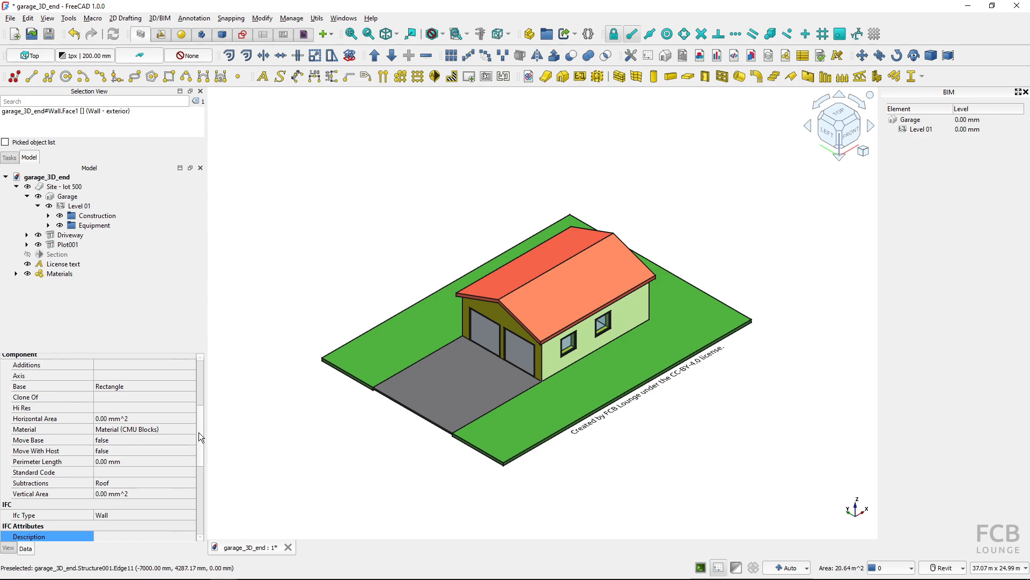
drag(198, 433, 202, 508)
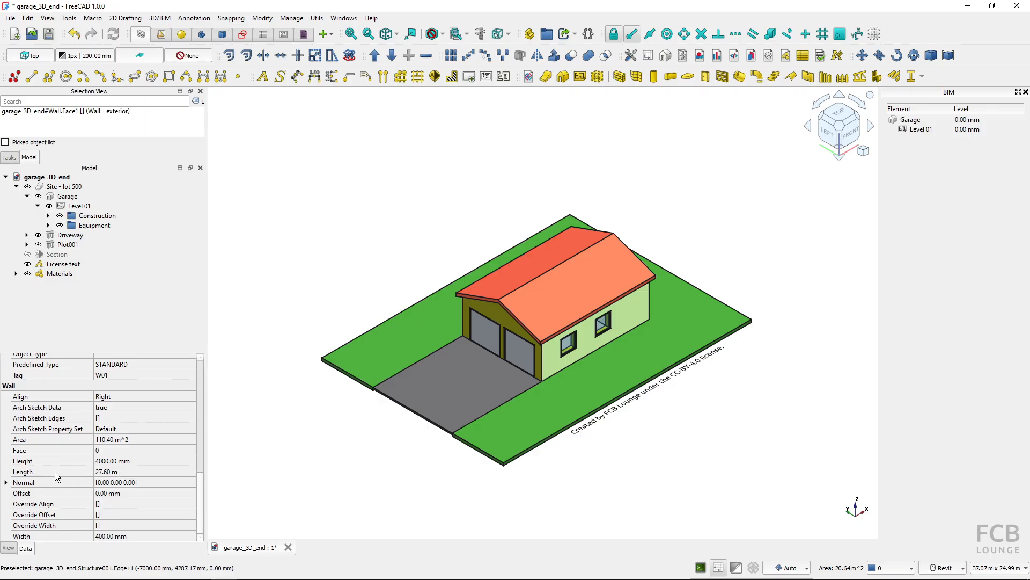
mouse_move(55, 471)
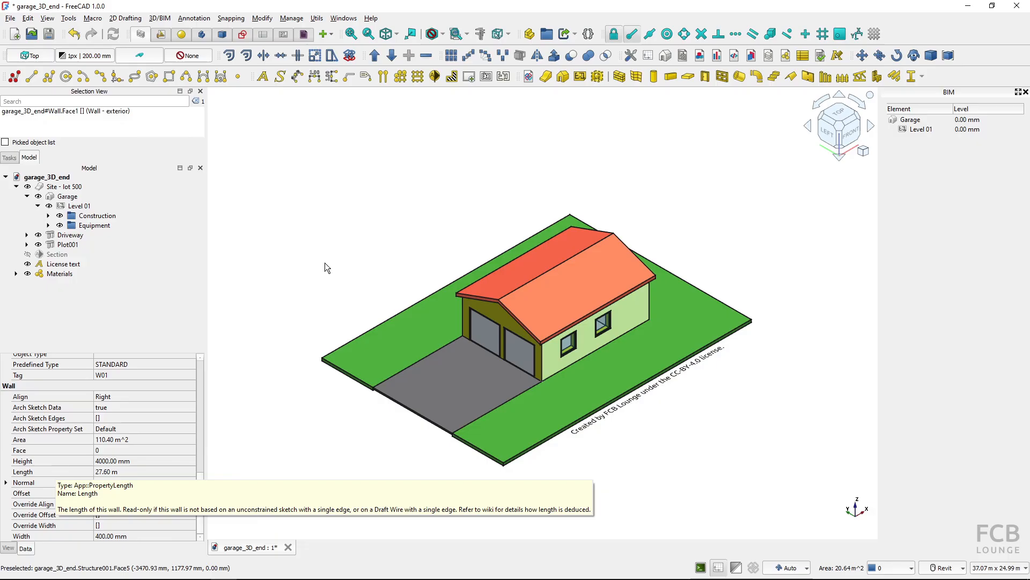
Step: Create a new BIM schedule and name it "Wall Length"
click(807, 57)
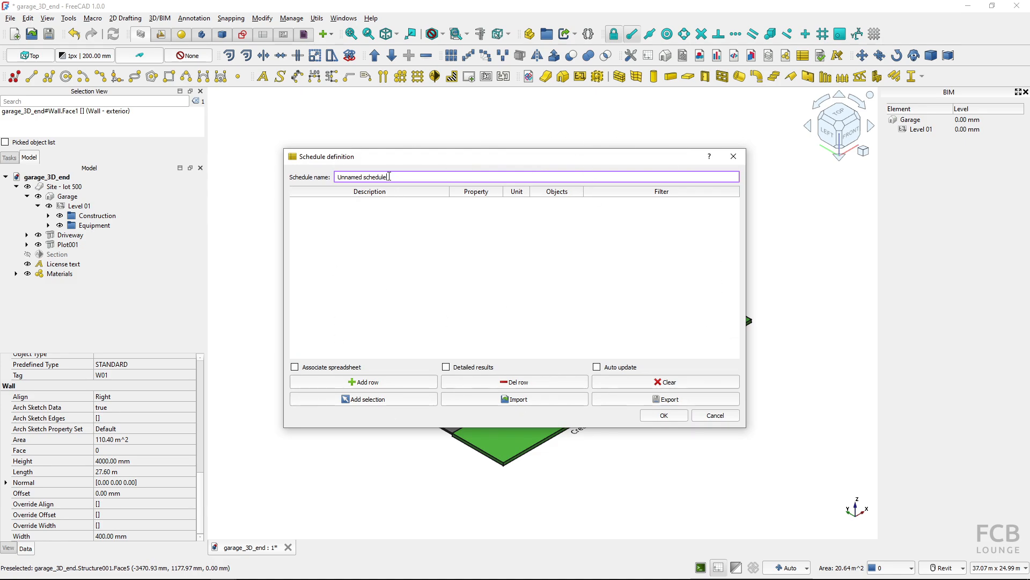
drag(385, 176, 337, 177)
text(Wall Length)
key(ctrl)
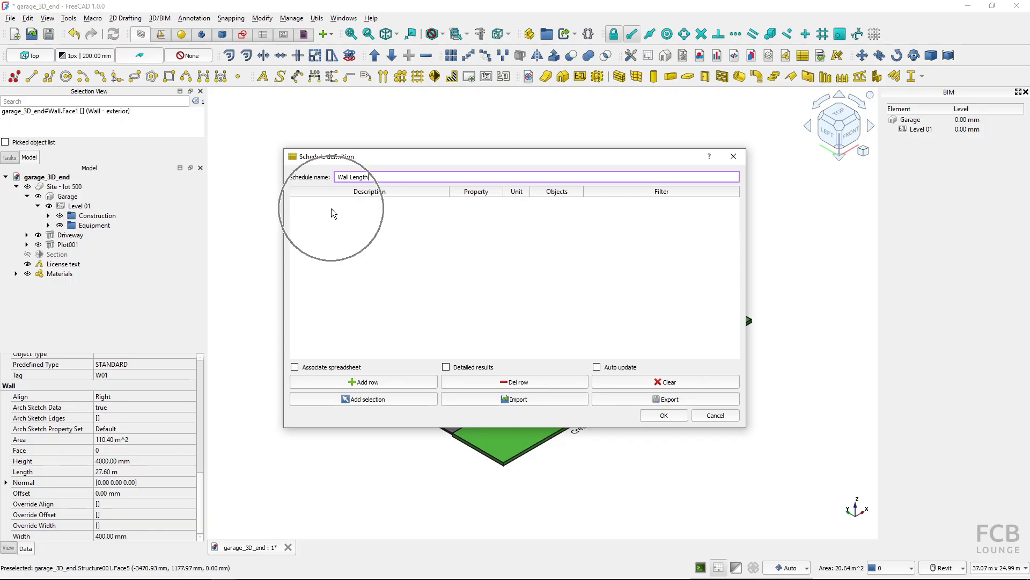
key(ctrl)
key(ctrl)
Step: Add a row to the schedule and set its description to "Wall Length"
click(356, 382)
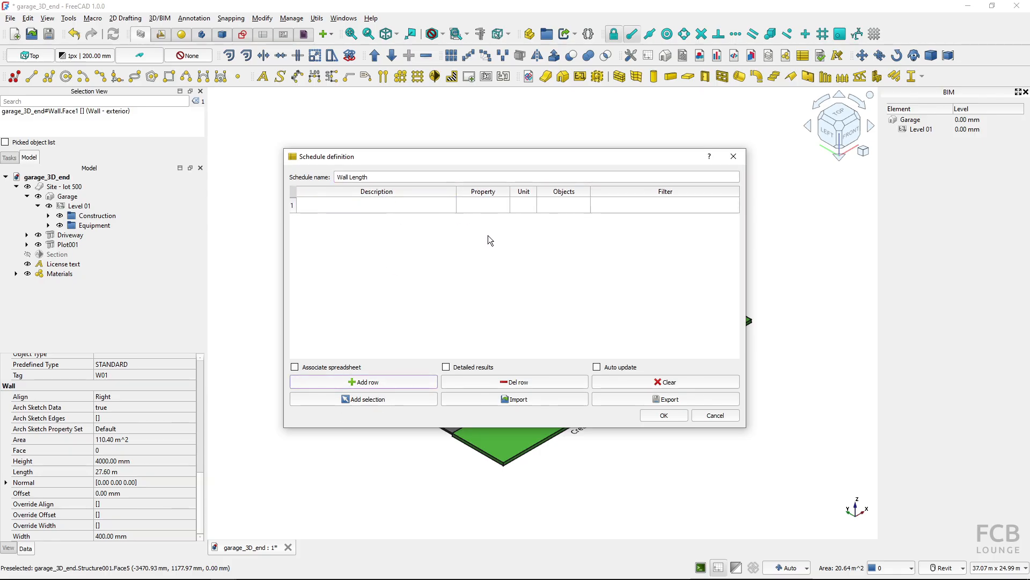
click(610, 202)
click(438, 200)
double_click(330, 207)
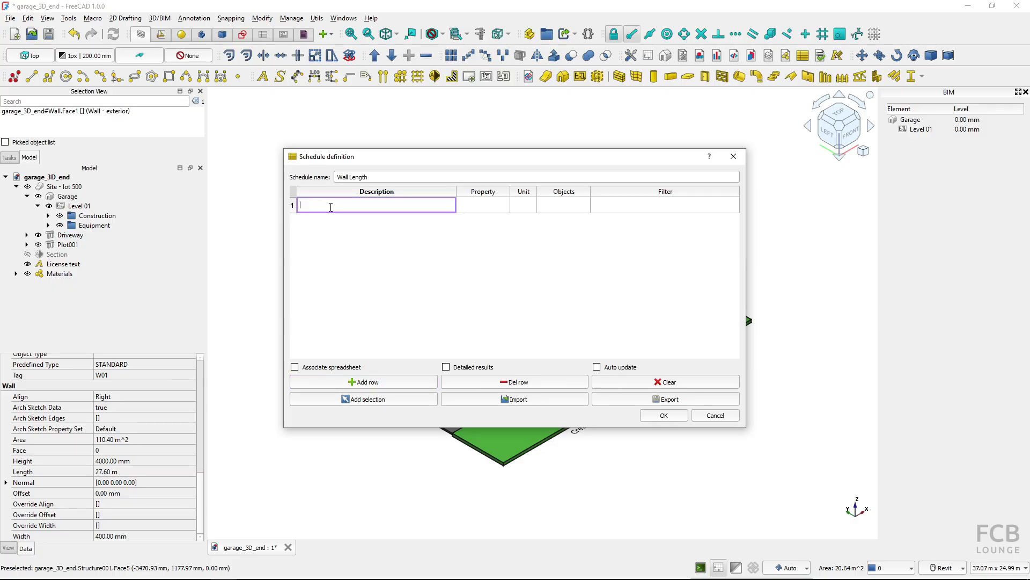
text(Wall Length)
key(Return)
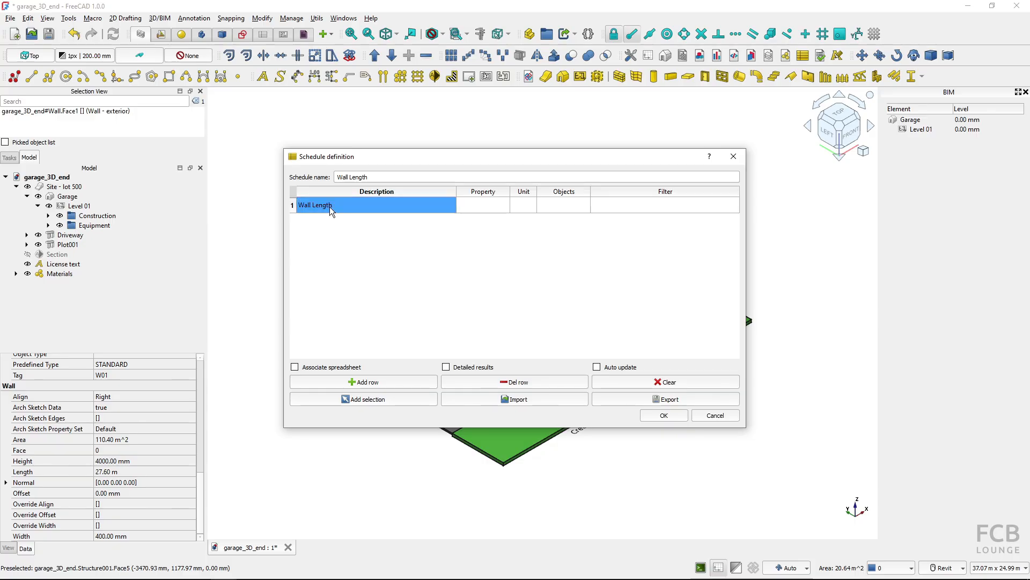
Step: Set the Wall Length row's property to "Length" and accept the schedule definition
click(484, 204)
click(484, 204)
click(484, 207)
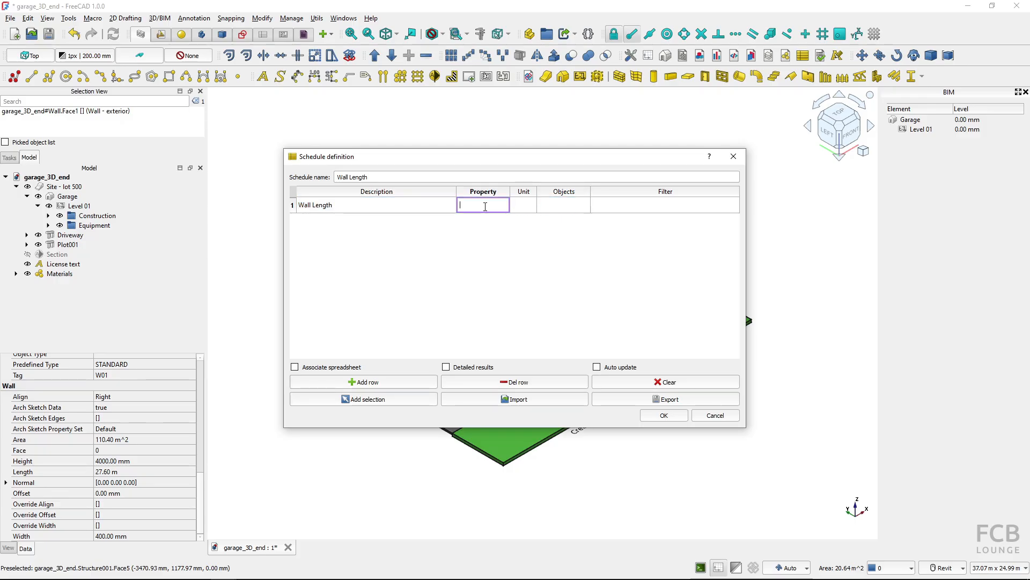
text(Length)
click(663, 415)
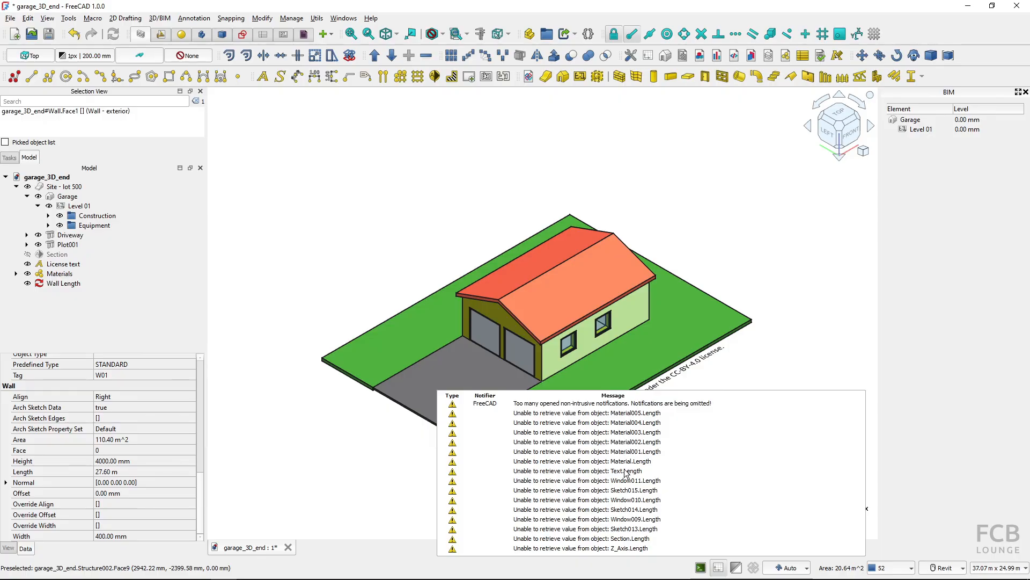
click(549, 484)
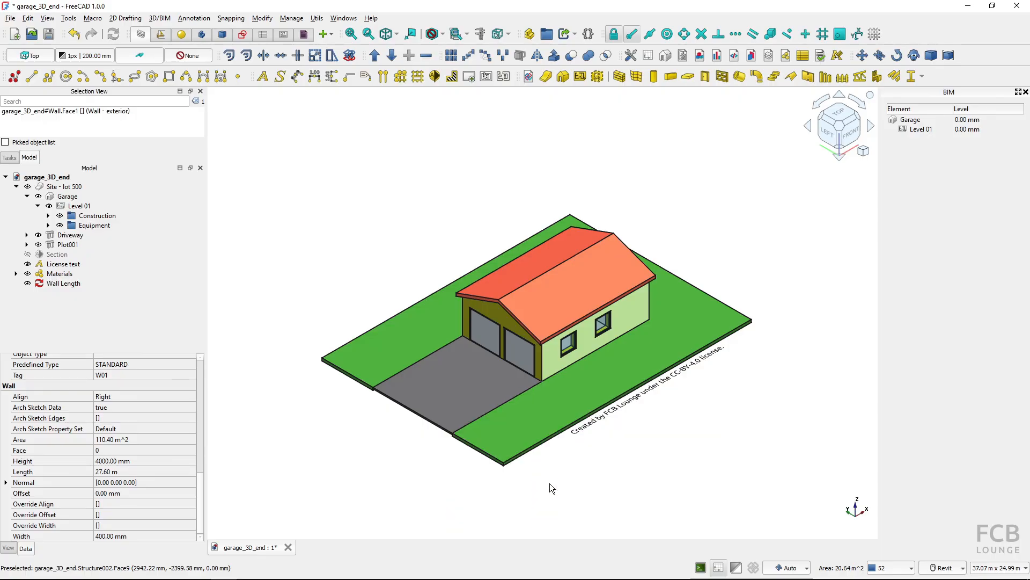
Step: Edit the Wall Length schedule to associate a spreadsheet with it and accept the definition
double_click(55, 284)
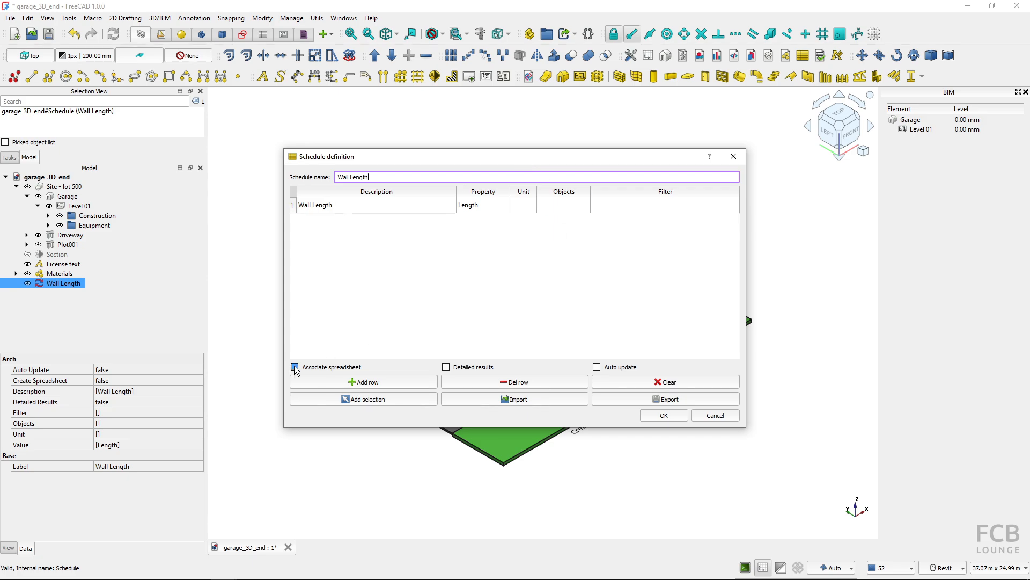
key(ctrl)
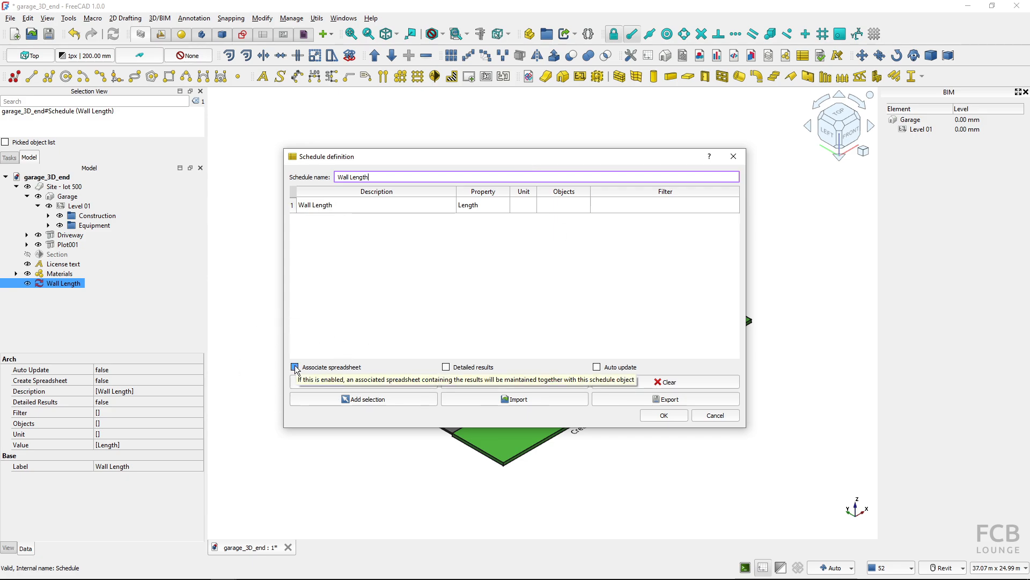
click(356, 210)
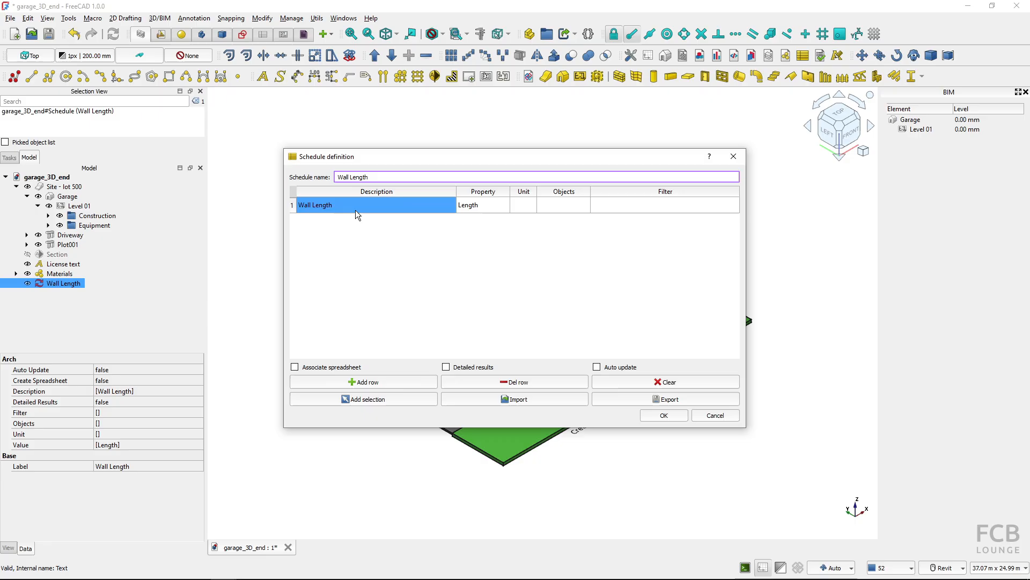
click(294, 366)
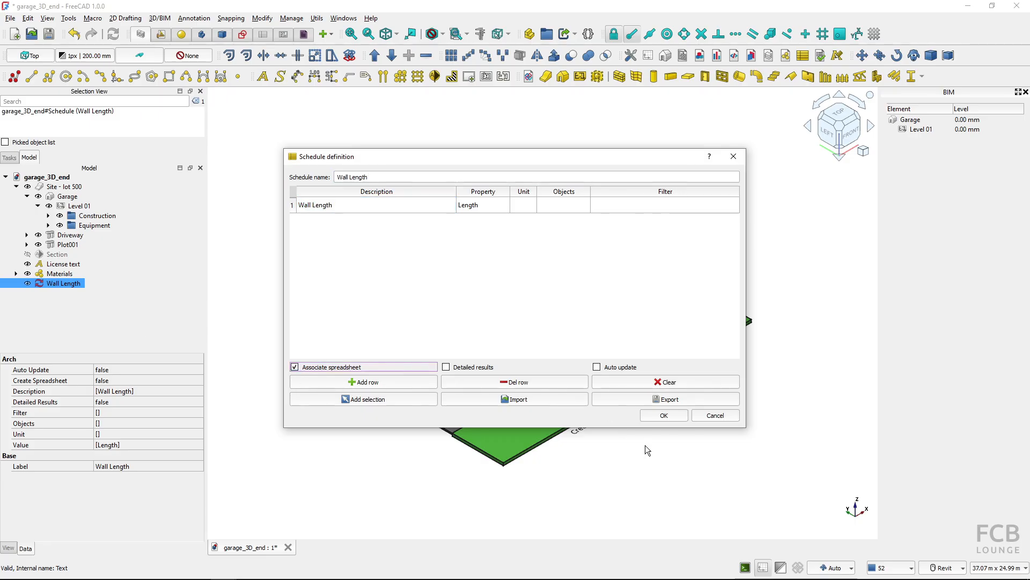
click(662, 416)
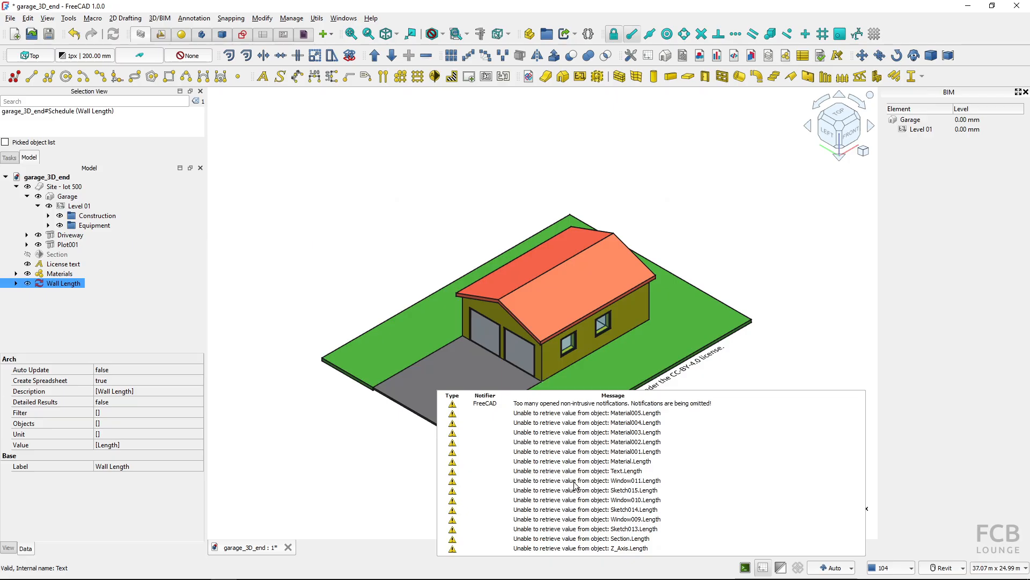
Step: Open the Result spreadsheet nested under the Wall Length schedule
click(16, 283)
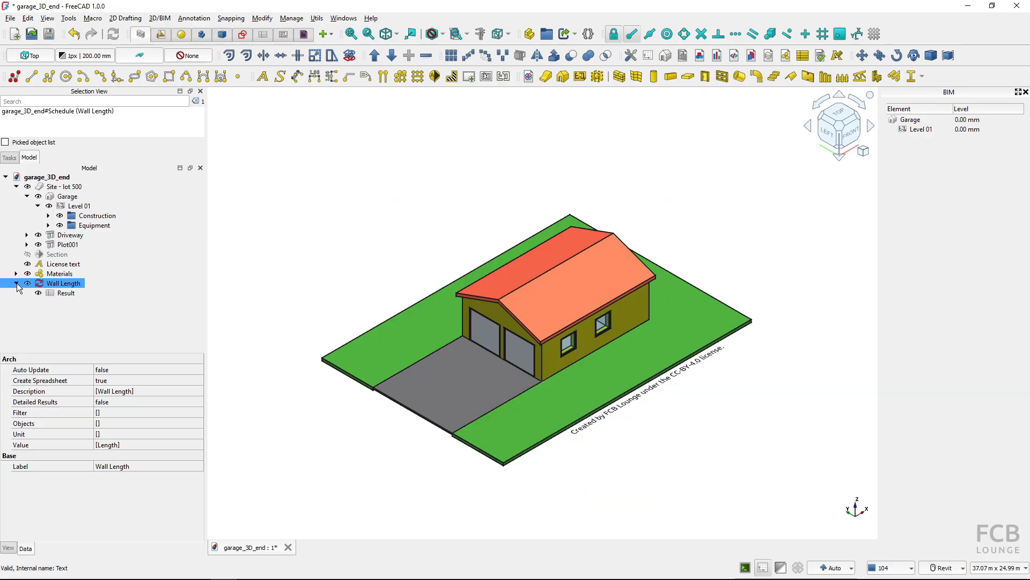
click(63, 295)
click(64, 295)
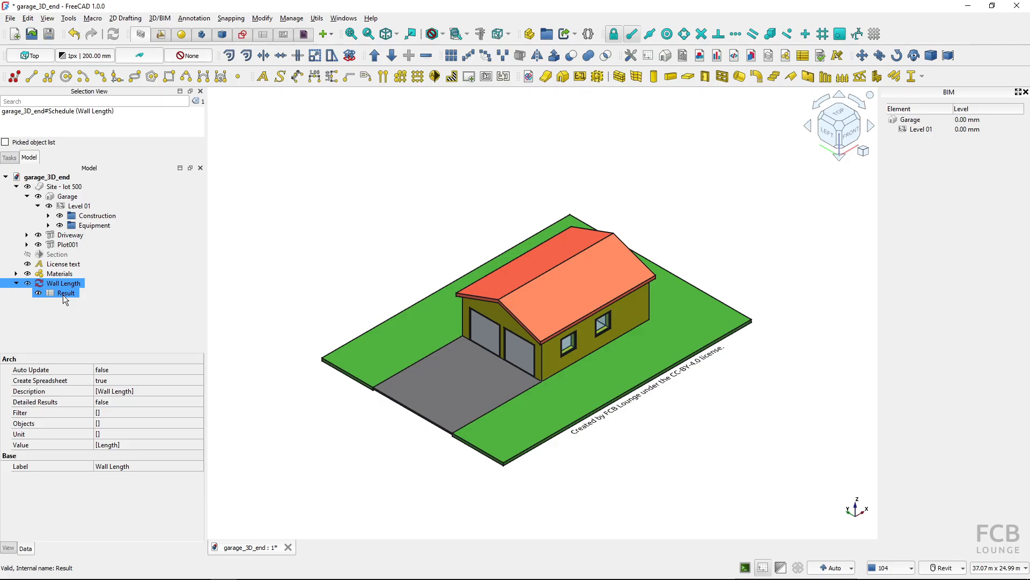
click(56, 285)
double_click(63, 293)
Step: Examine the description, value and unit cells of the Wall Length row in the Result spreadsheet
click(271, 203)
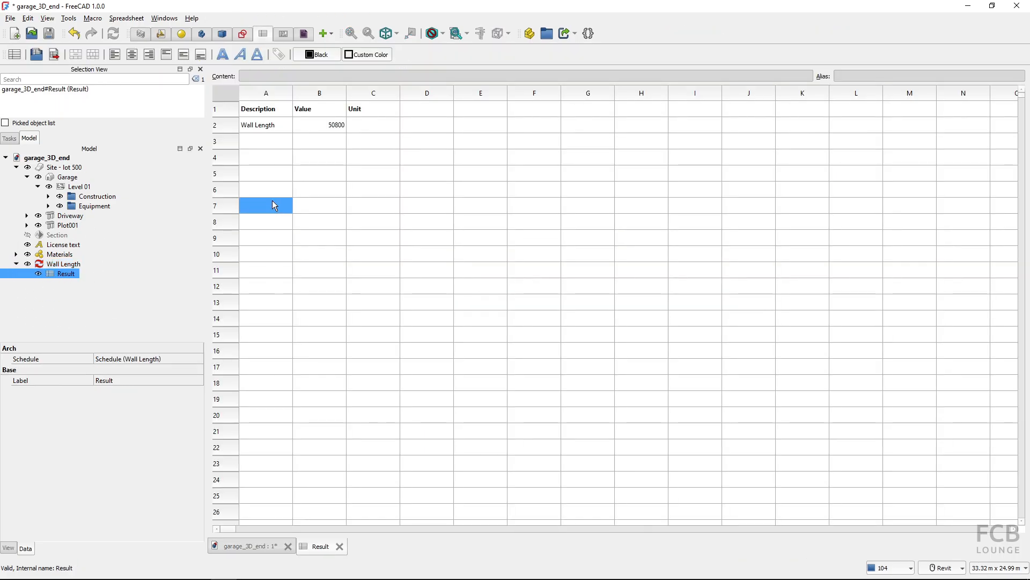
click(275, 125)
click(298, 122)
click(363, 122)
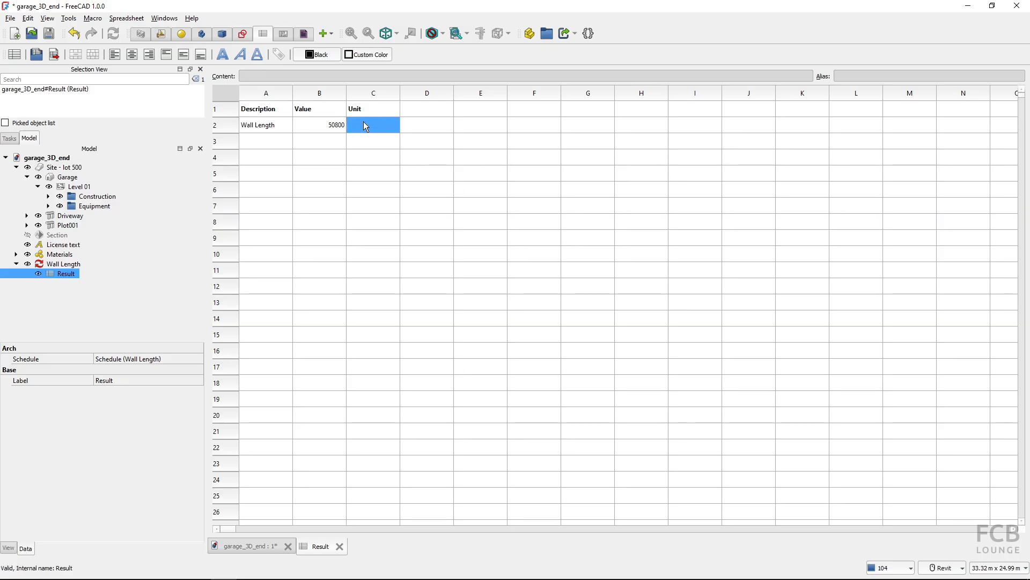
click(285, 127)
click(325, 143)
click(372, 140)
click(277, 146)
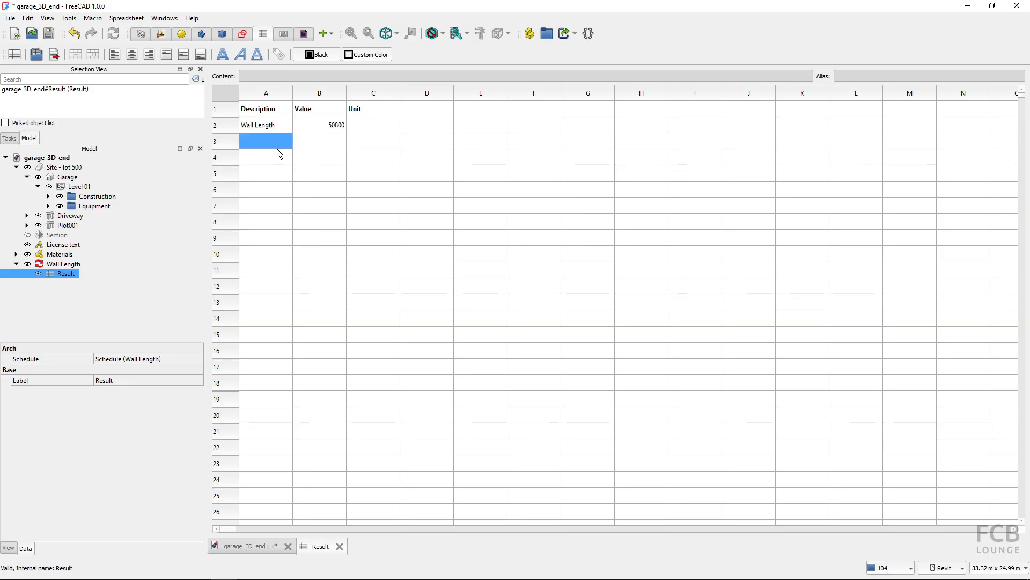
click(336, 125)
click(350, 141)
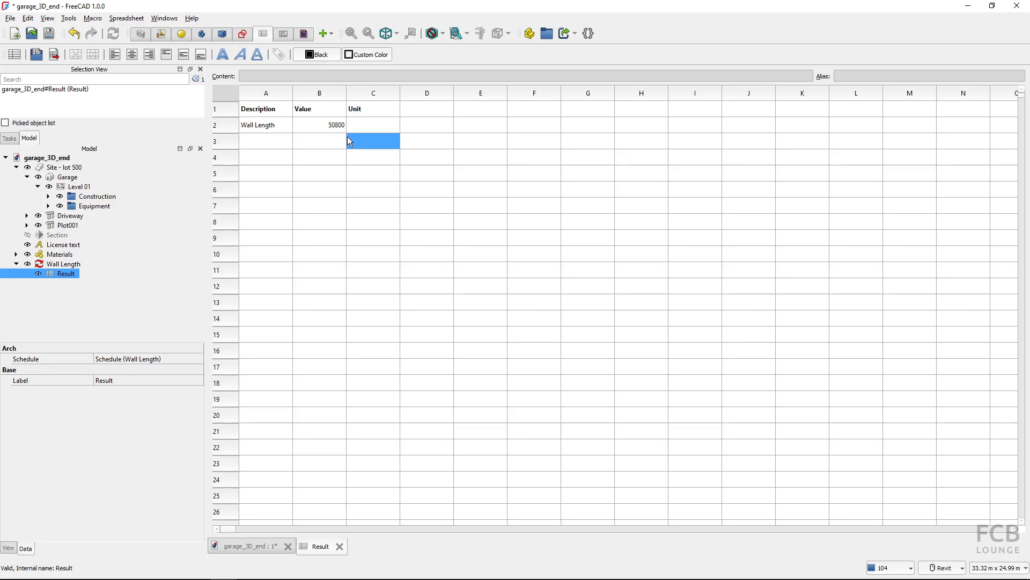
click(308, 127)
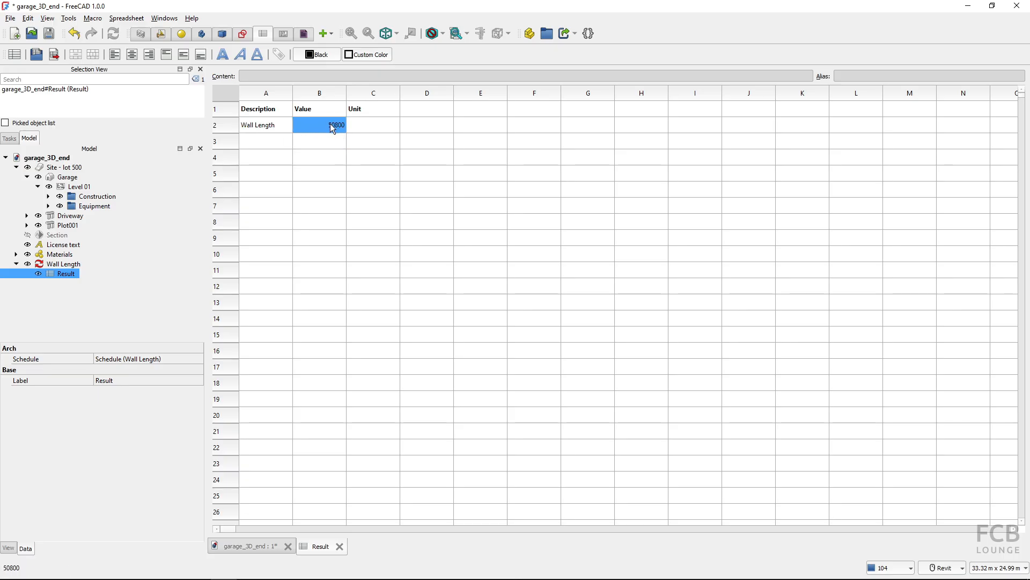
Step: Reopen the Wall Length schedule definition and place its dialog beside the garage so the exterior wall is reachable
double_click(52, 265)
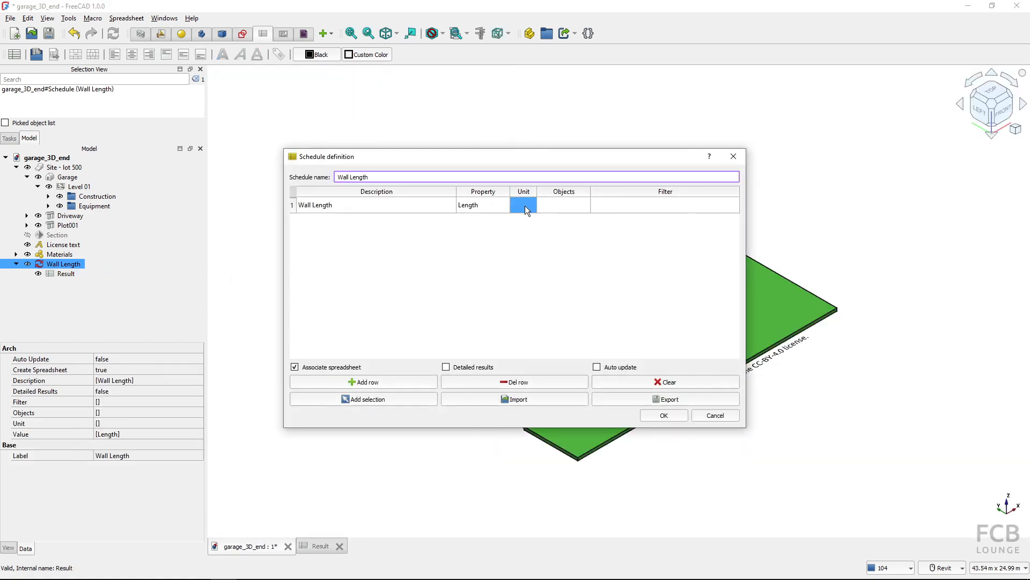
click(562, 205)
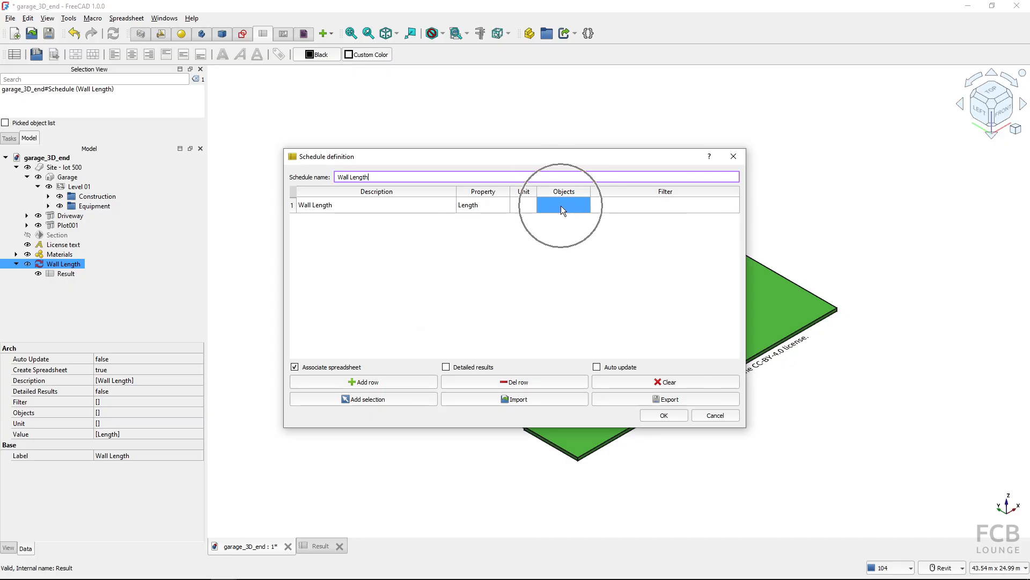
key(ctrl)
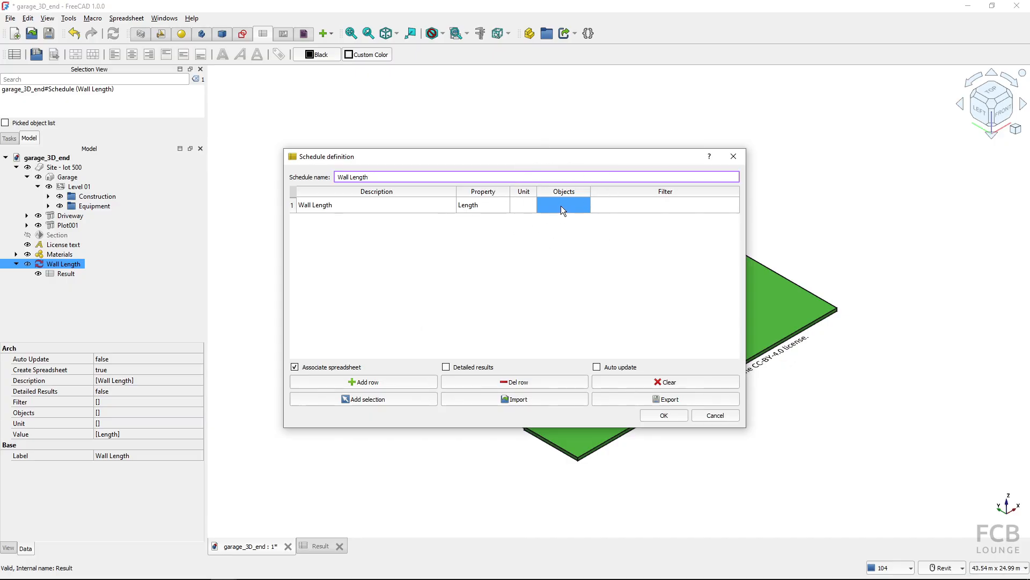
drag(493, 159, 845, 161)
middle_drag(578, 250, 399, 249)
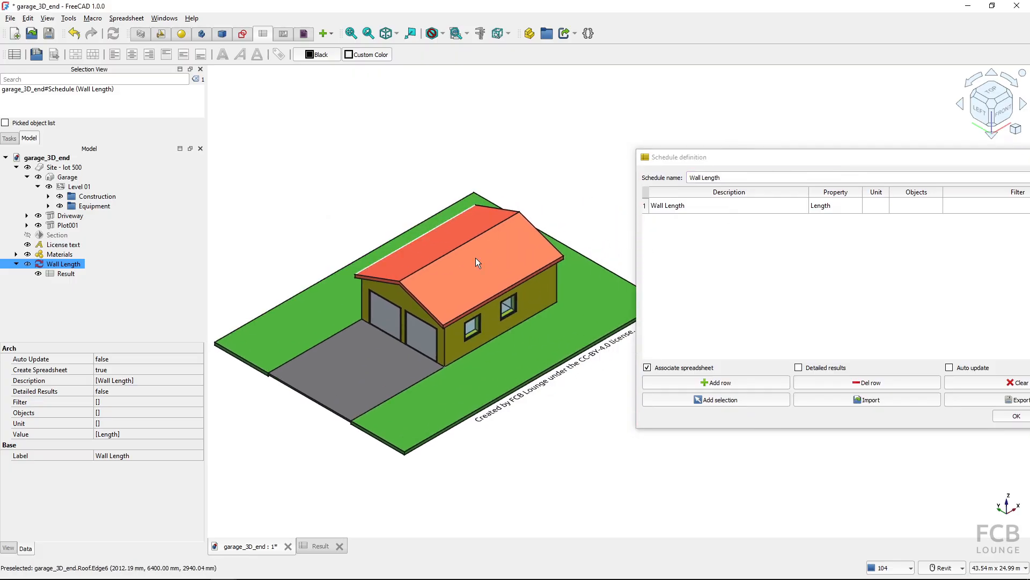
drag(734, 160, 630, 151)
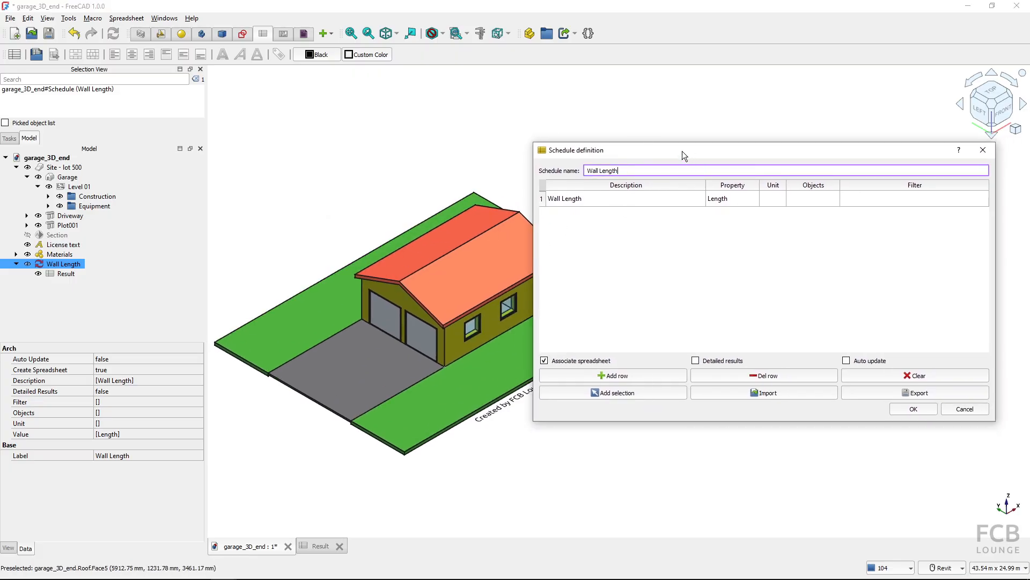
Step: Assign the exterior wall with the two windows as the object of the schedule's Wall Length row
click(493, 324)
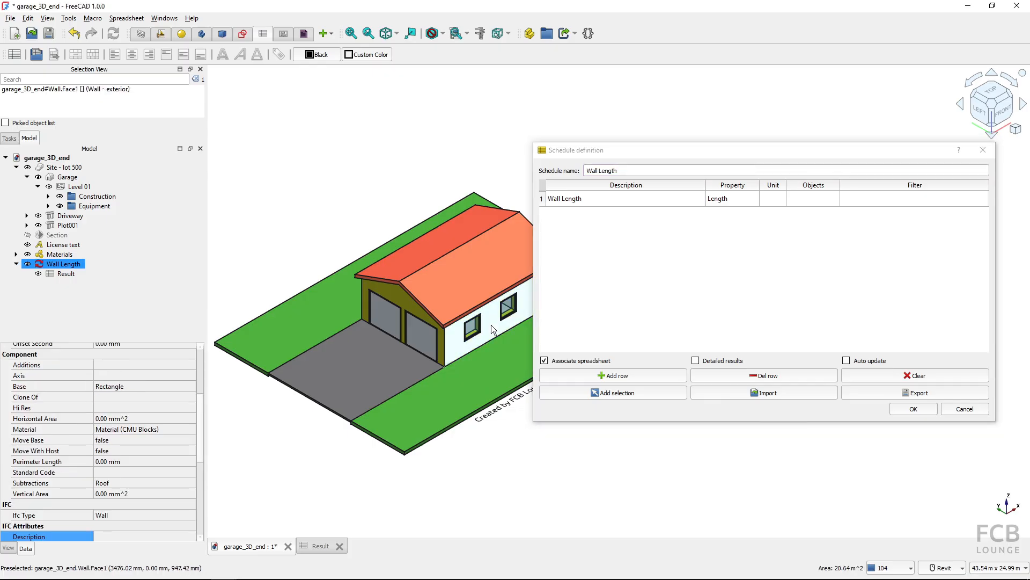
click(813, 199)
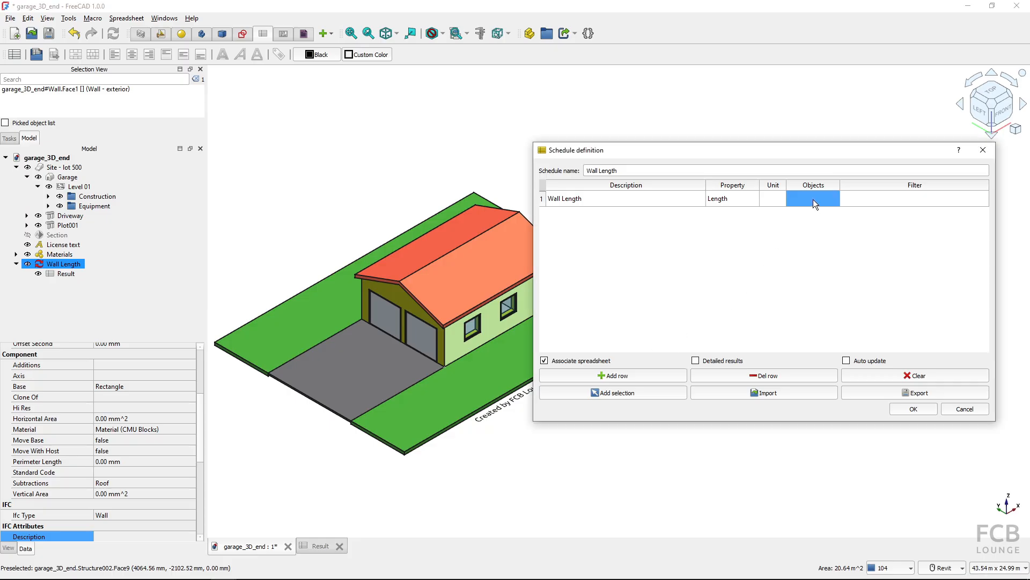
click(626, 394)
drag(789, 203, 781, 192)
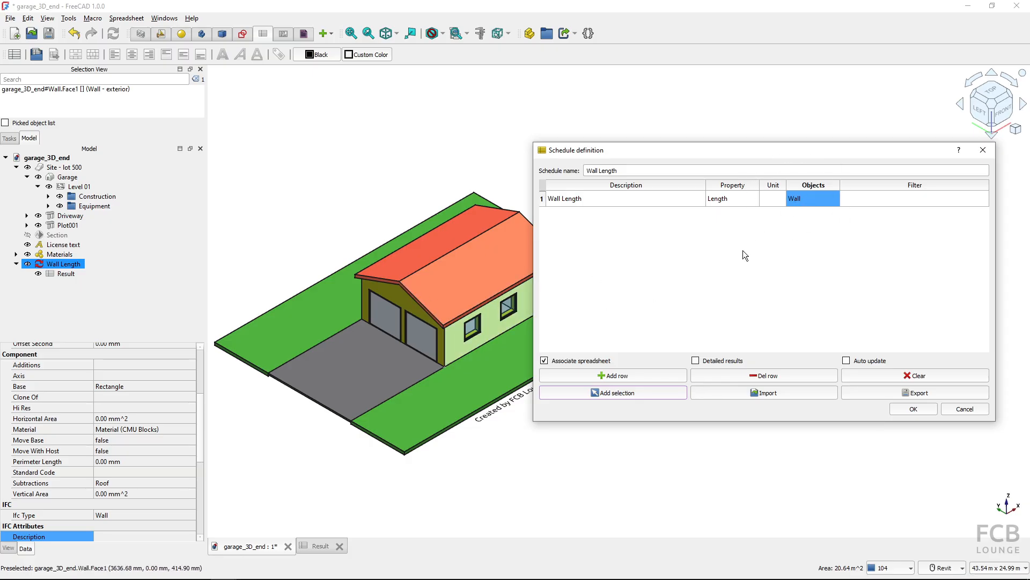
Step: Confirm the schedule definition with the exterior wall as its object and open the Result spreadsheet
click(803, 201)
click(914, 408)
double_click(72, 273)
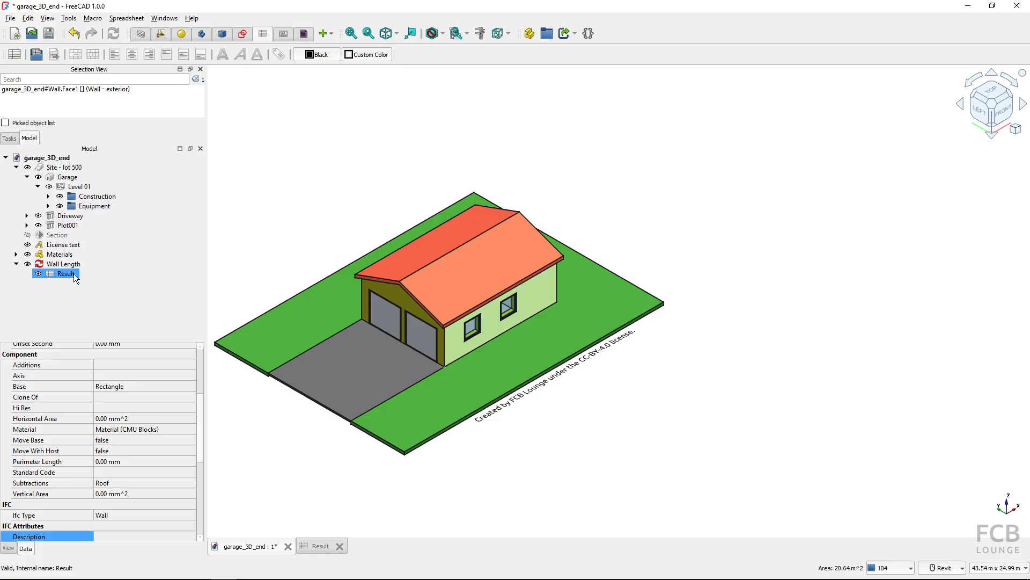
Step: Examine the value and unit cells of the Wall Length row in the Result spreadsheet
click(330, 141)
click(308, 127)
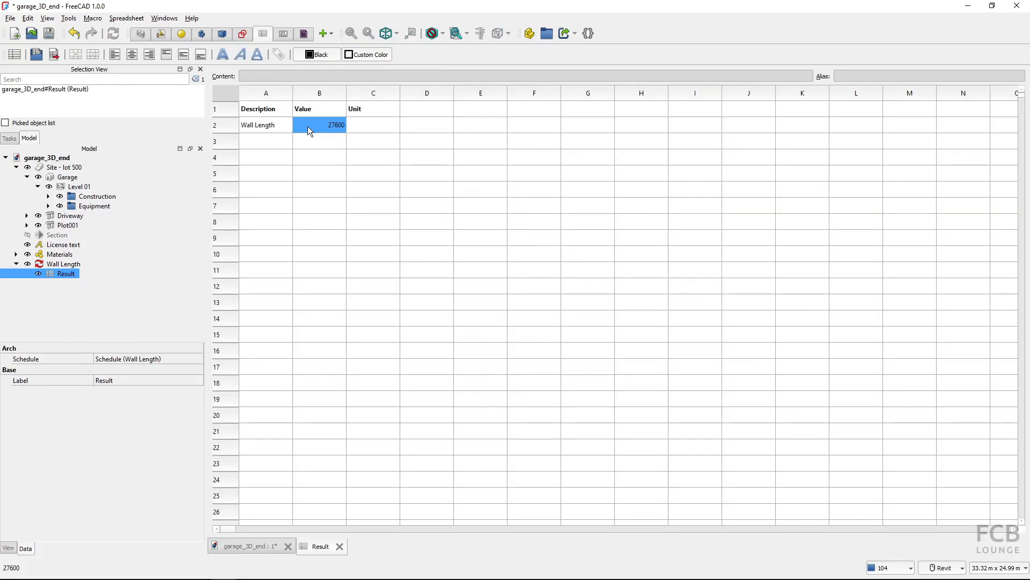
click(301, 139)
click(332, 128)
click(352, 128)
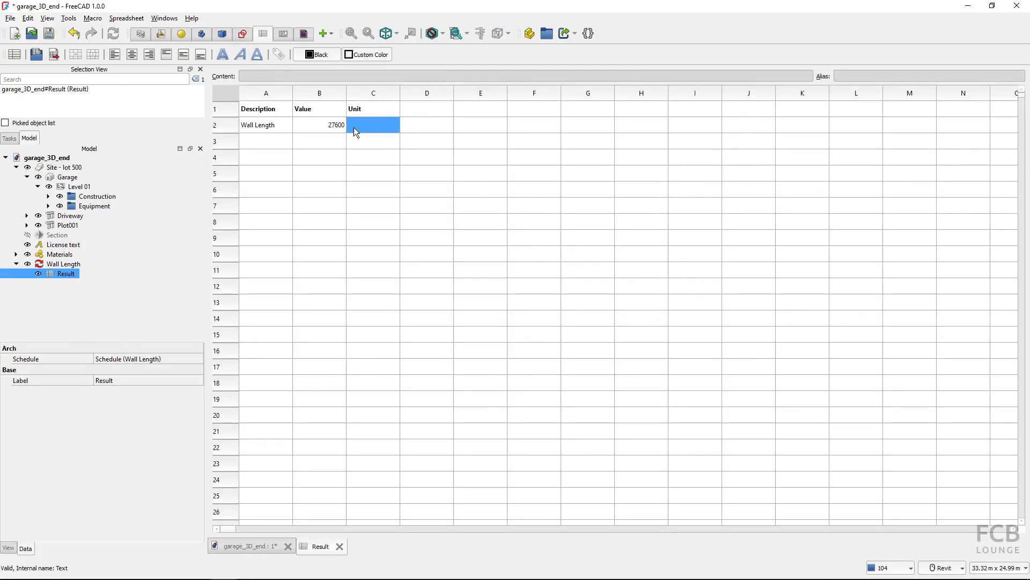
click(328, 128)
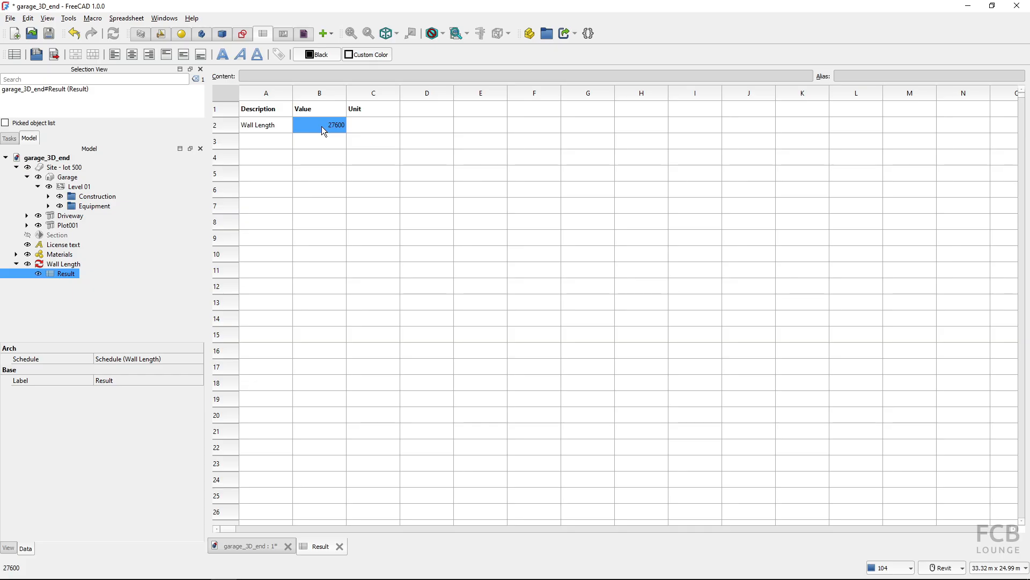
key(ctrl)
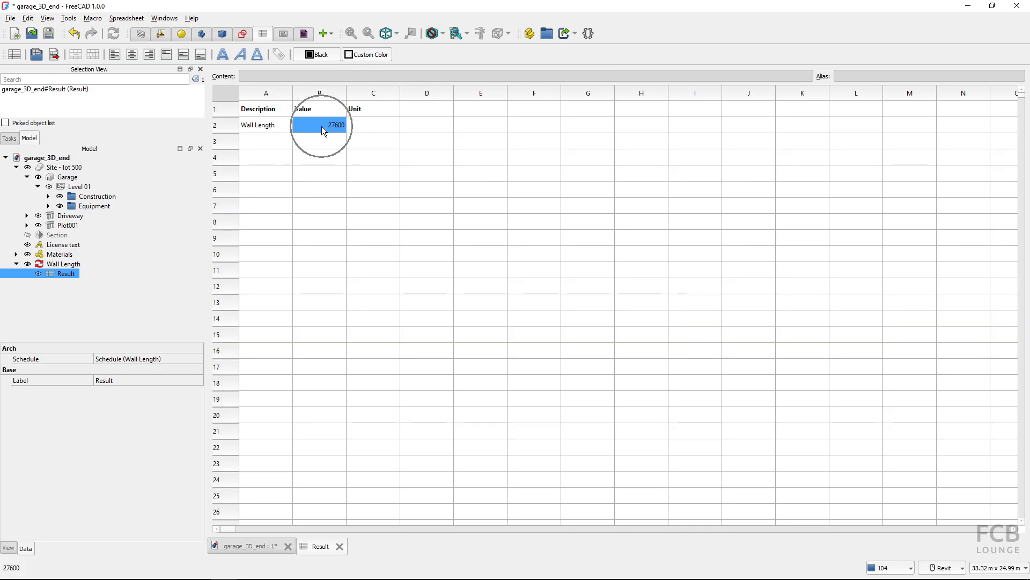
Step: Return to the garage model, reopen the Wall Length schedule definition and place its dialog clear of the garage
click(252, 547)
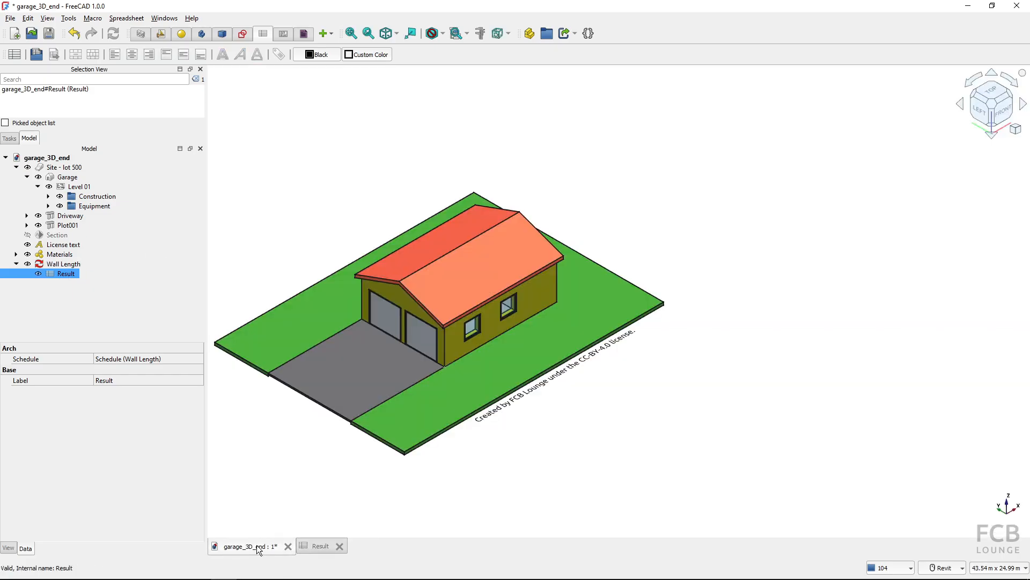
double_click(62, 264)
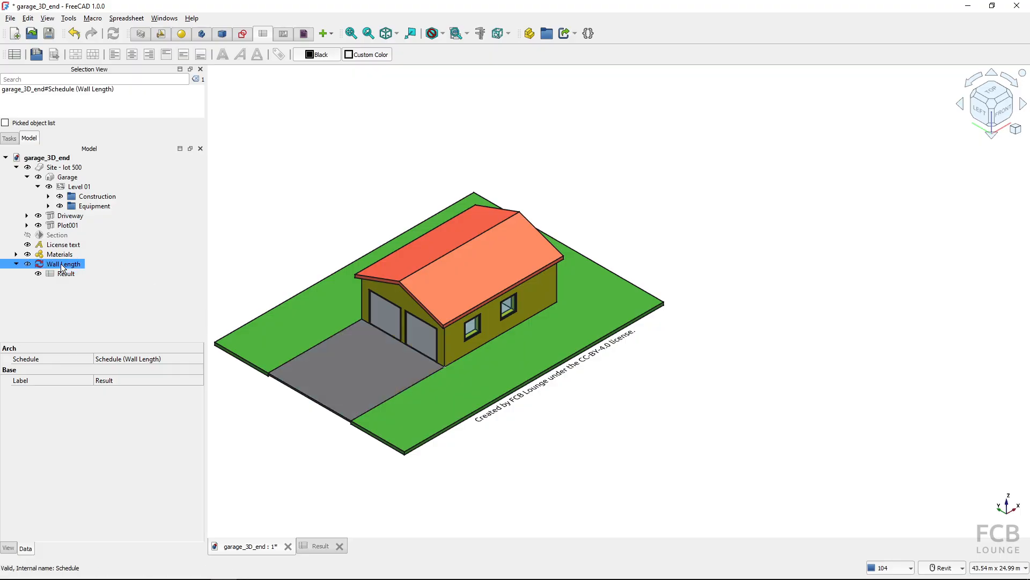
drag(524, 160, 783, 160)
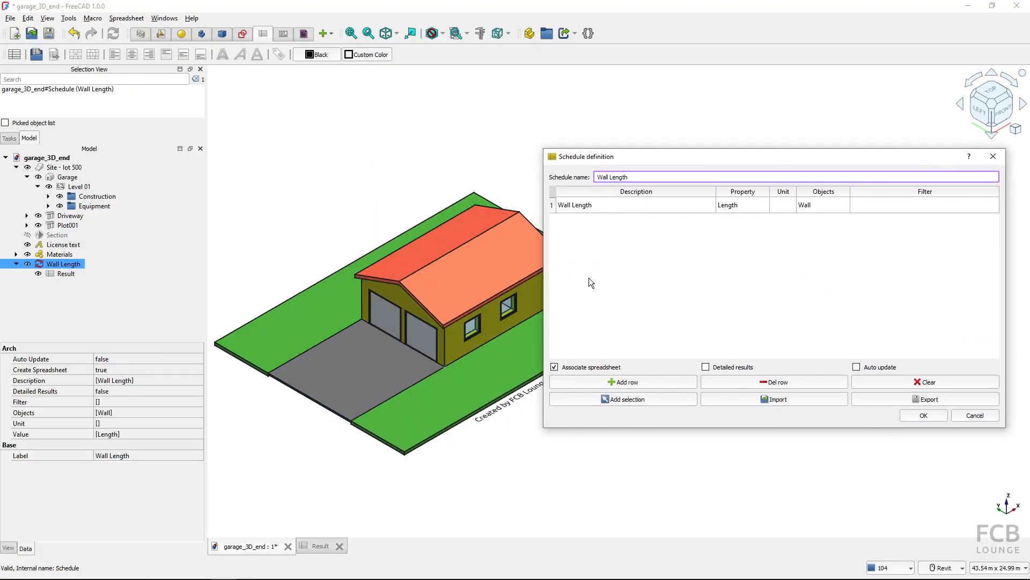
Step: Hide the garage roof and select the exterior wall together with the two interior partition walls
click(447, 272)
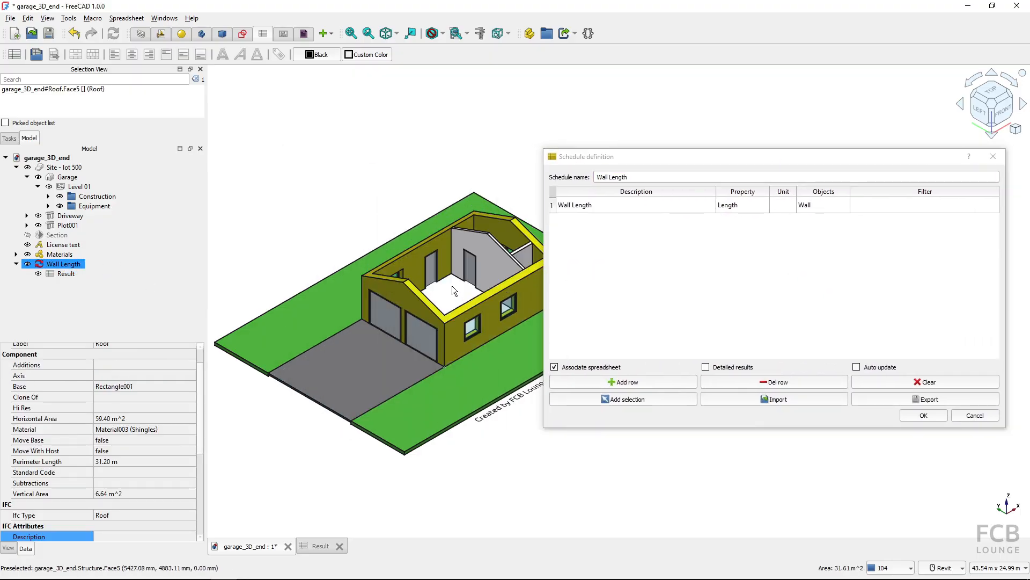
shift+middle_drag(452, 285, 490, 375)
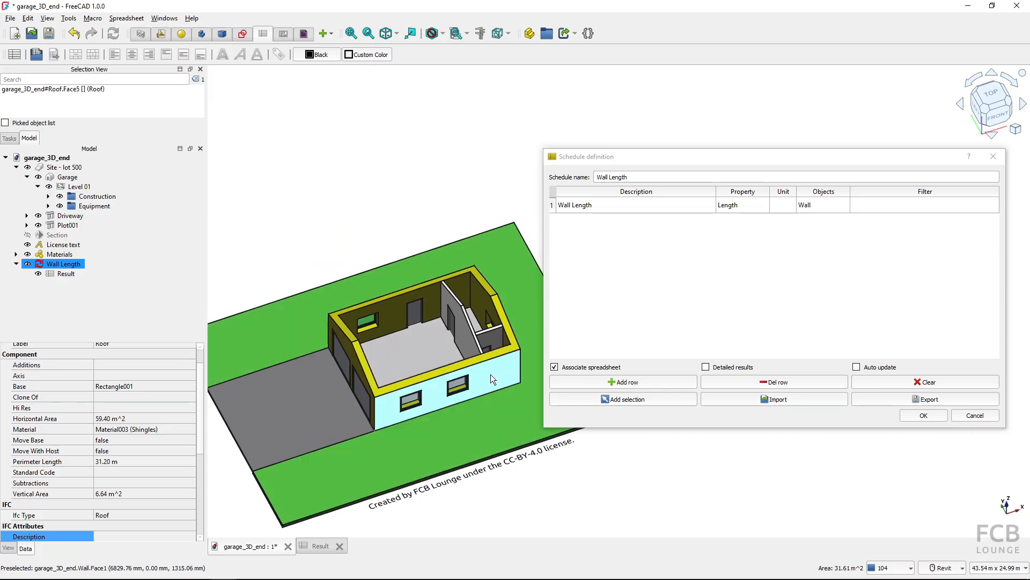
click(490, 373)
ctrl+click(465, 334)
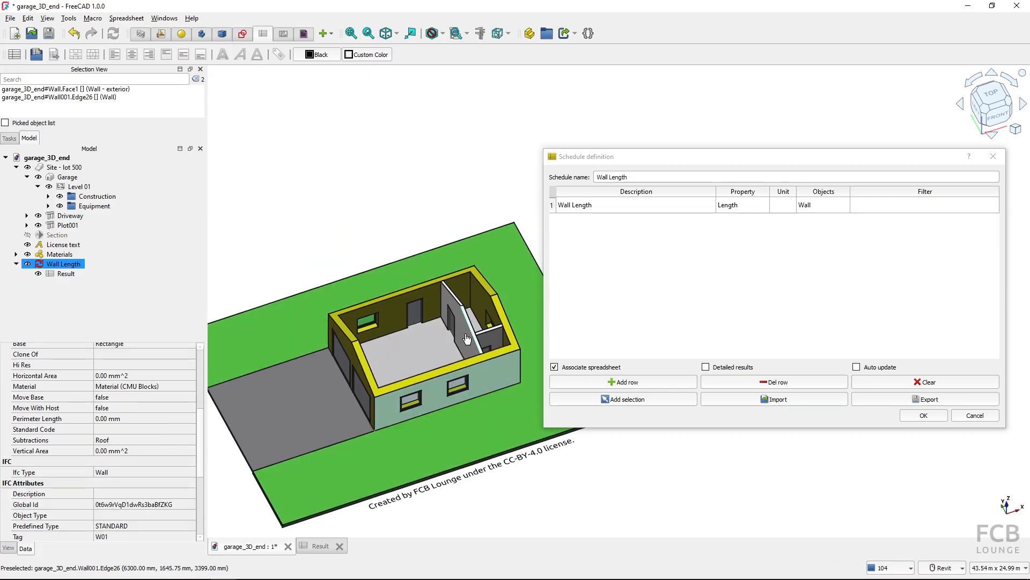
ctrl+click(494, 340)
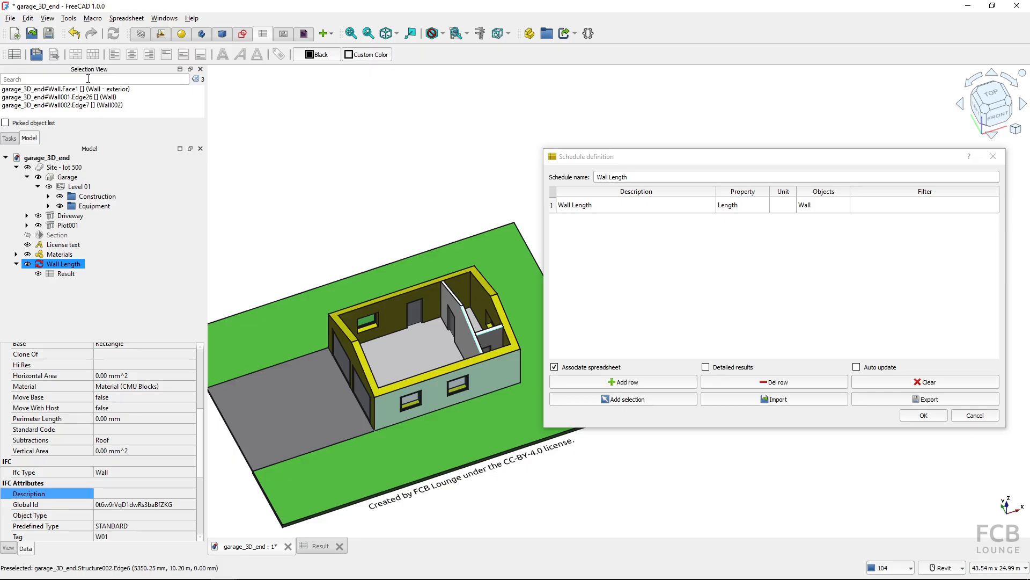
Step: Assign the three selected walls as the objects of the Wall Length row and confirm the schedule definition
click(811, 205)
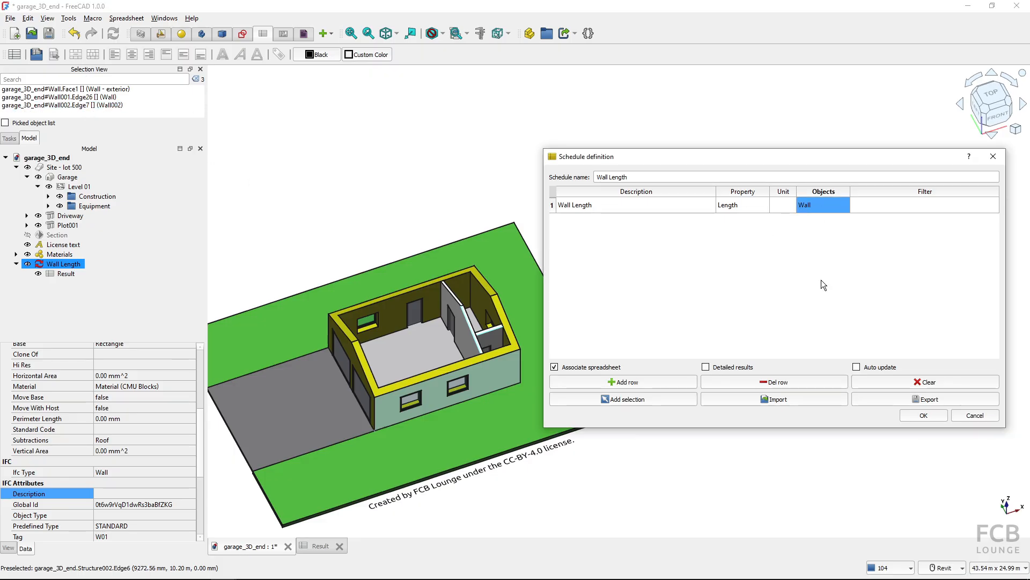
click(637, 408)
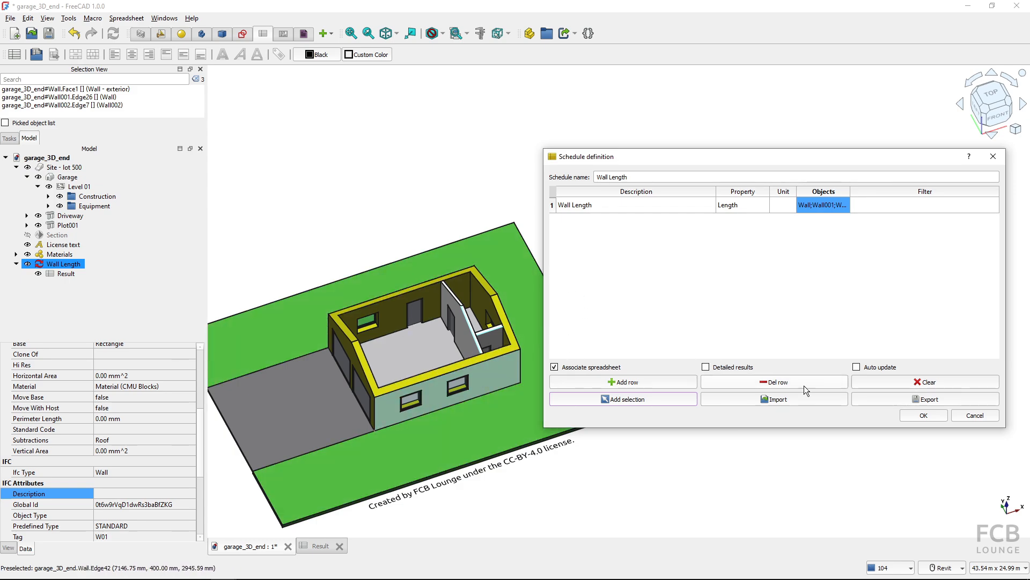
click(923, 415)
Step: Open the Result spreadsheet and examine the Wall Length value calculated for all three walls
double_click(51, 275)
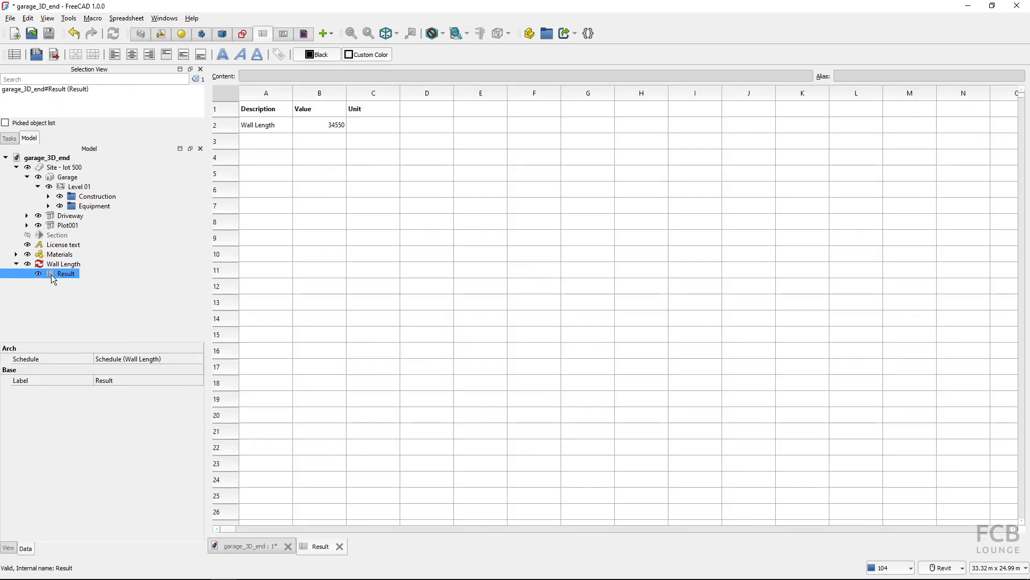
click(322, 125)
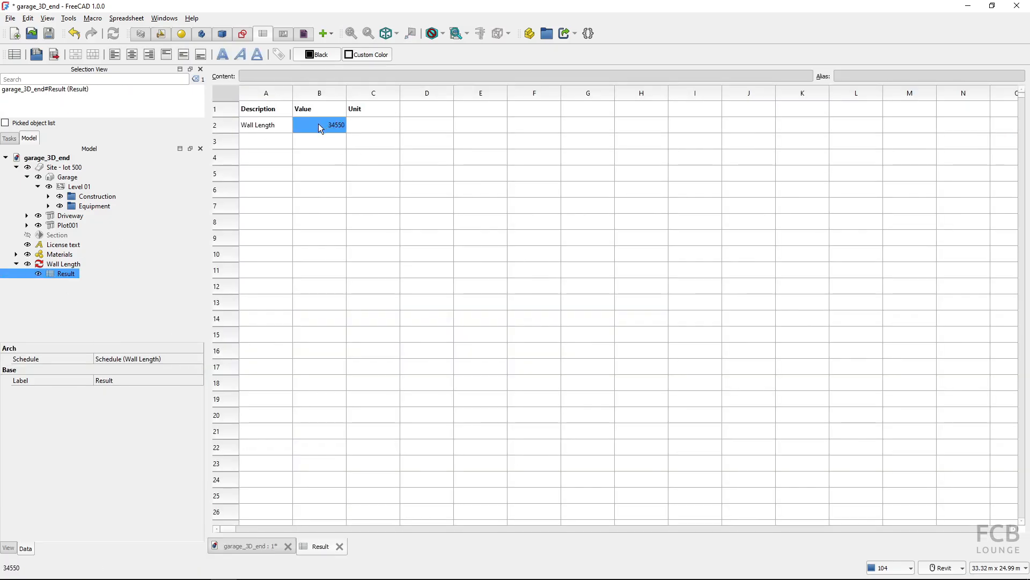
click(323, 111)
click(286, 109)
click(321, 124)
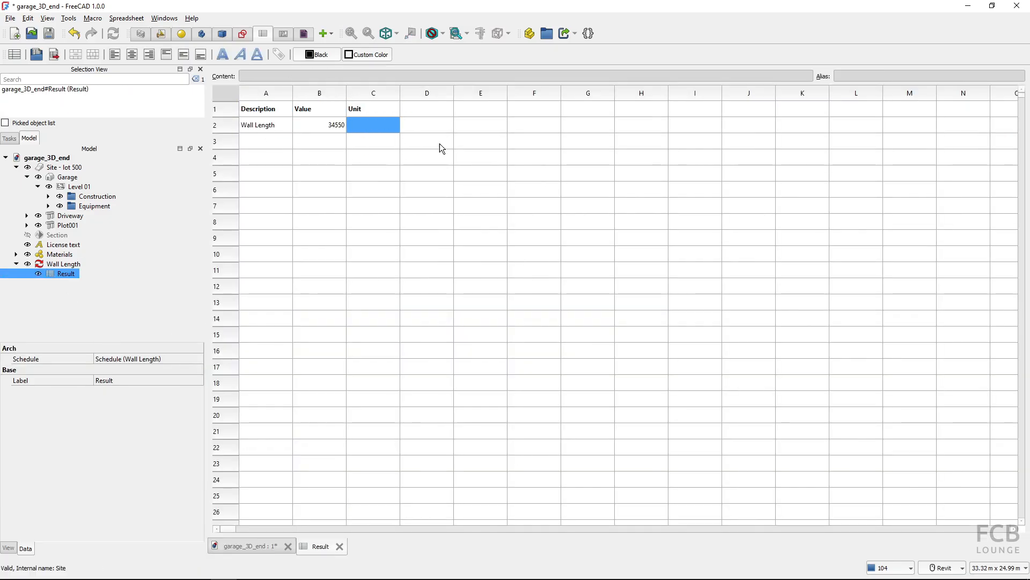
Step: Check which unit system is active for the document and compare it with the Wall Length value cell
click(1011, 570)
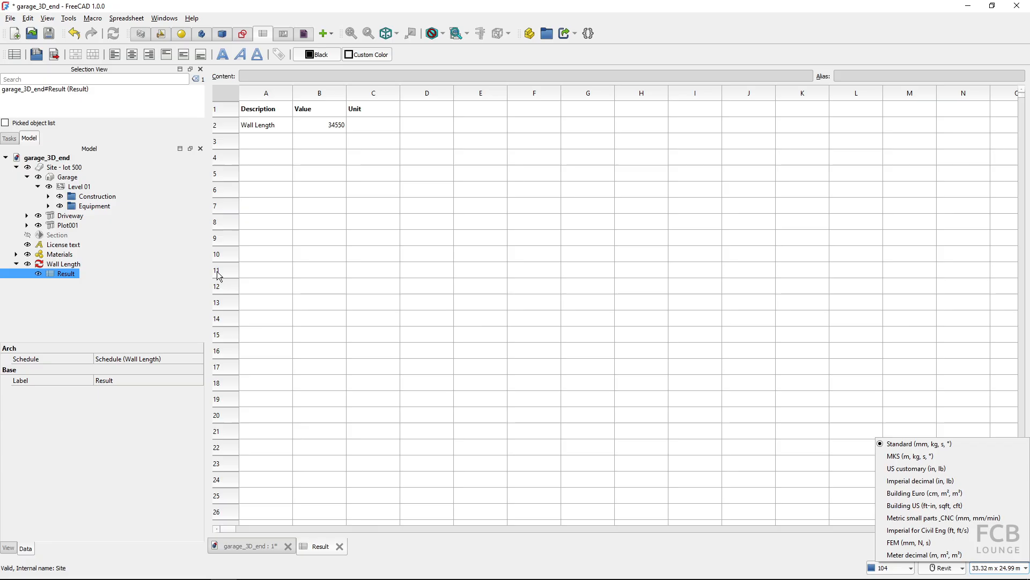
click(104, 295)
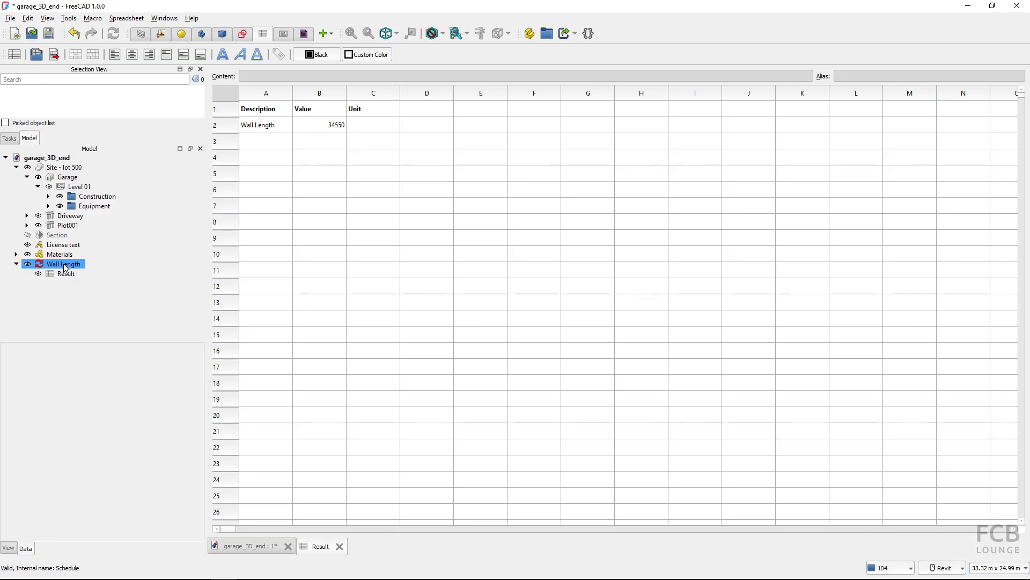
click(282, 153)
click(309, 126)
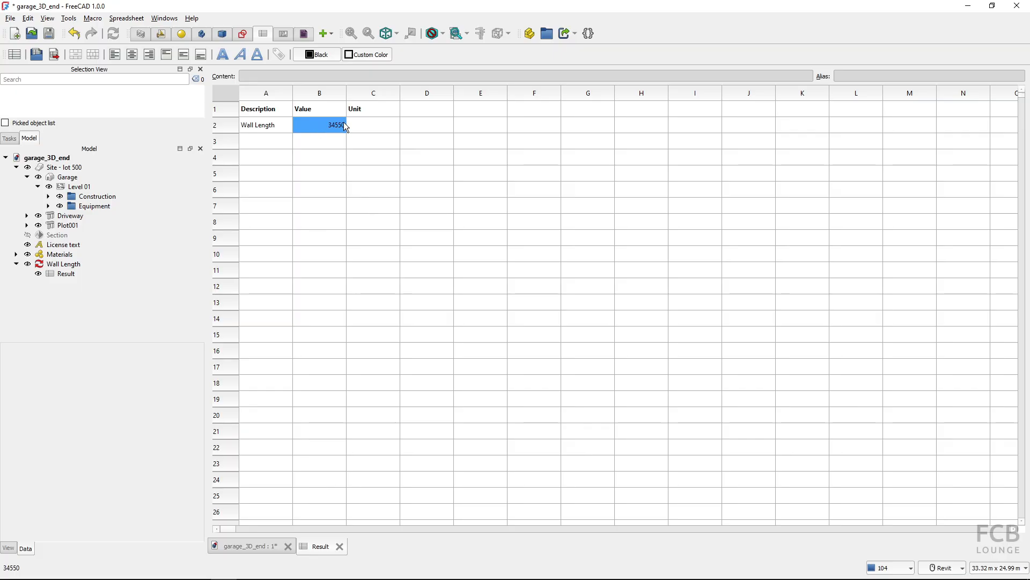
Step: Set the unit of the Wall Length row to m in the schedule definition and confirm it
click(56, 266)
double_click(56, 266)
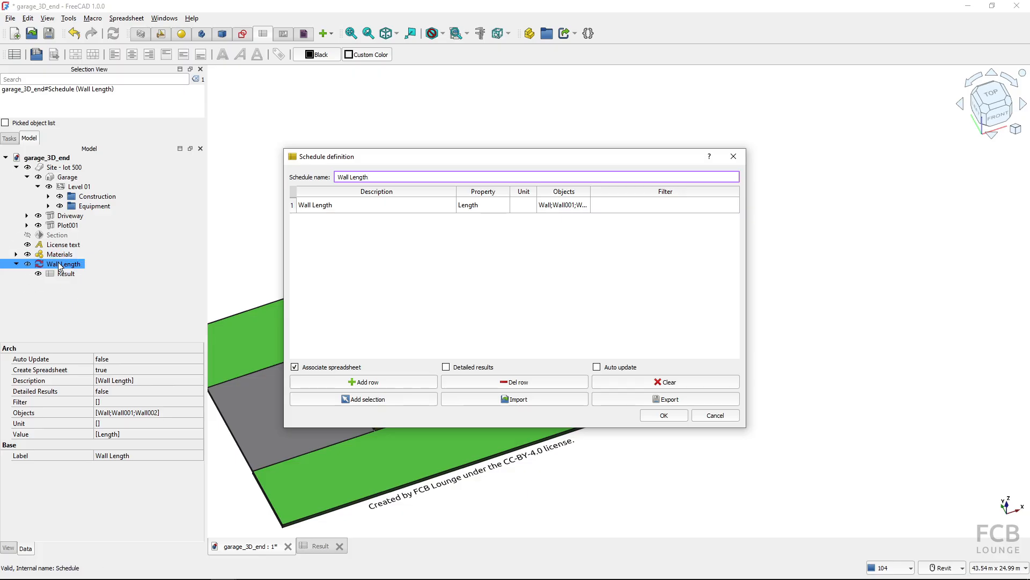
double_click(520, 204)
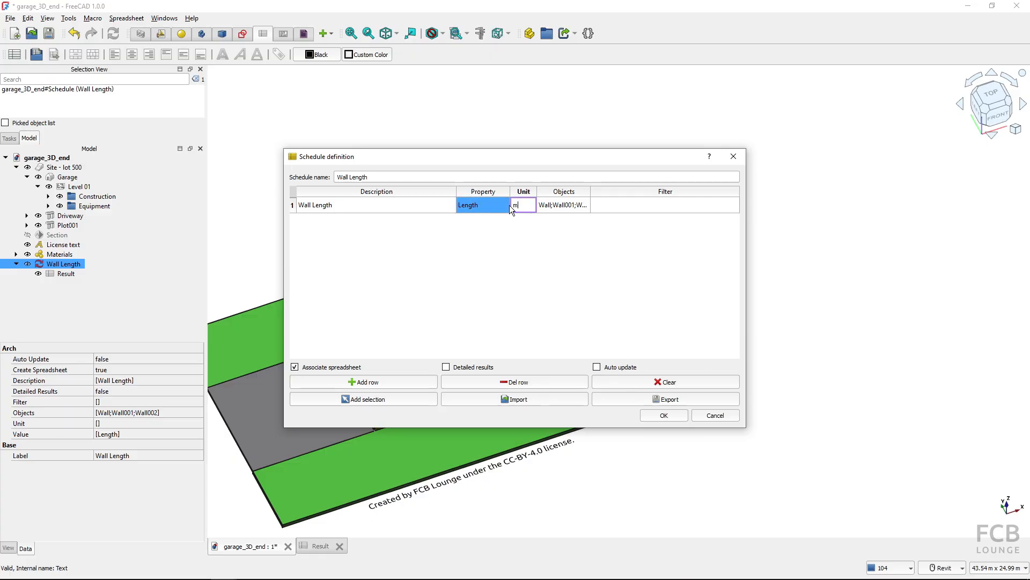
click(658, 416)
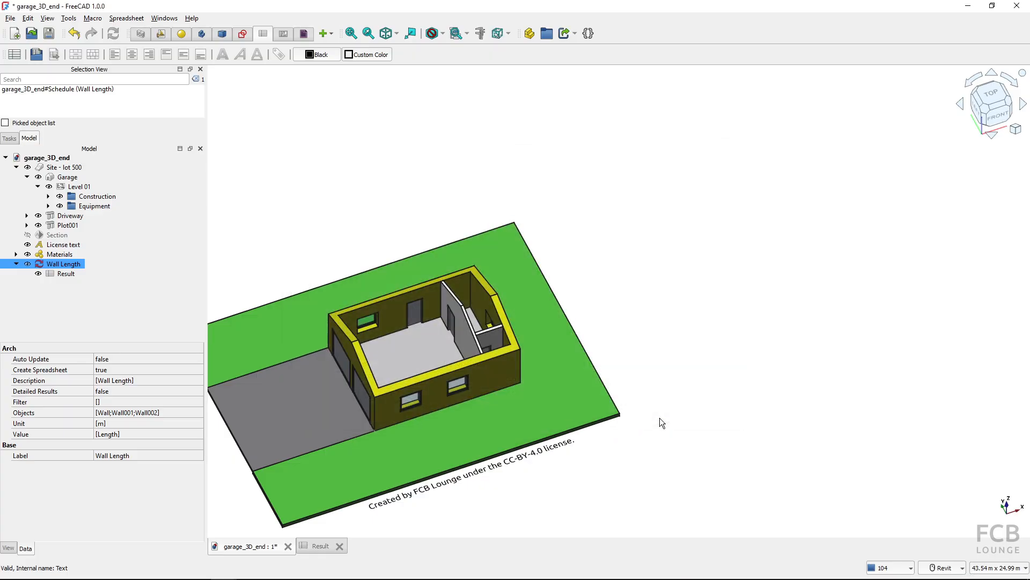
Step: Open the Result spreadsheet and examine the Wall Length value expressed in metres
click(53, 274)
double_click(54, 274)
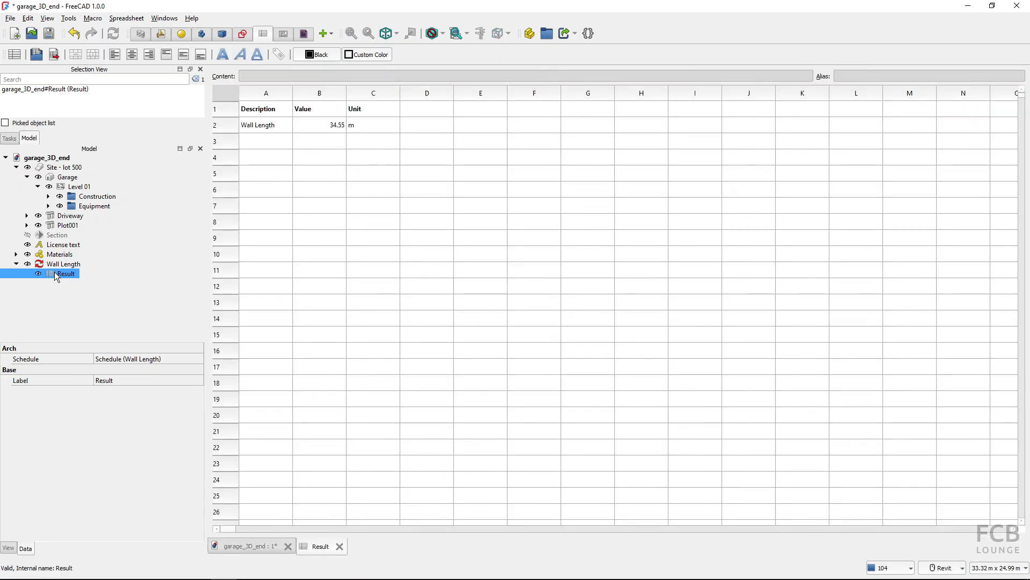
click(279, 203)
click(322, 128)
key(ctrl)
key(ctrl)
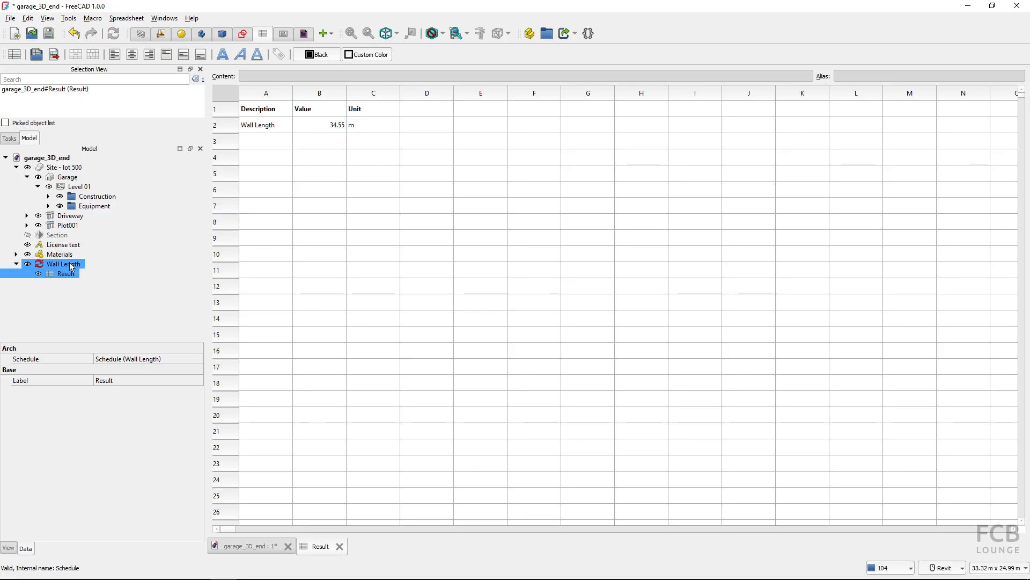
Step: Tile the Result spreadsheet and the 3D model side by side with the garage interior walls in view
click(164, 18)
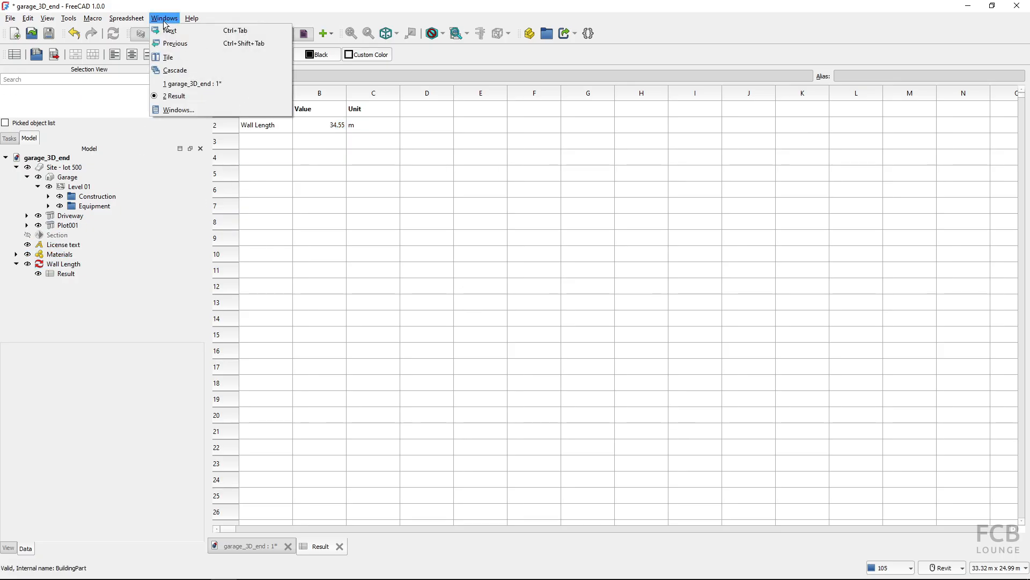
click(175, 56)
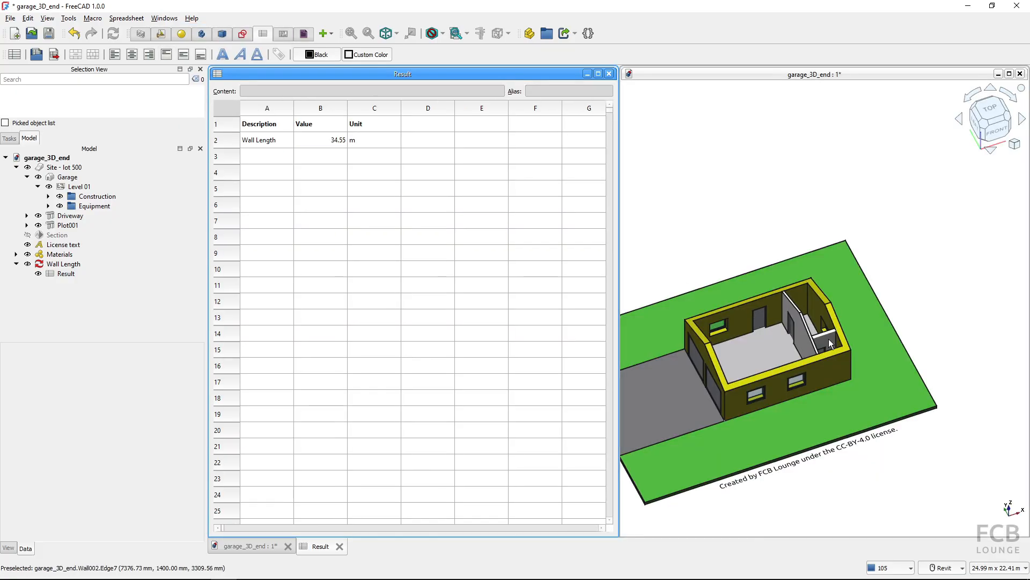
shift+middle_drag(829, 339, 858, 326)
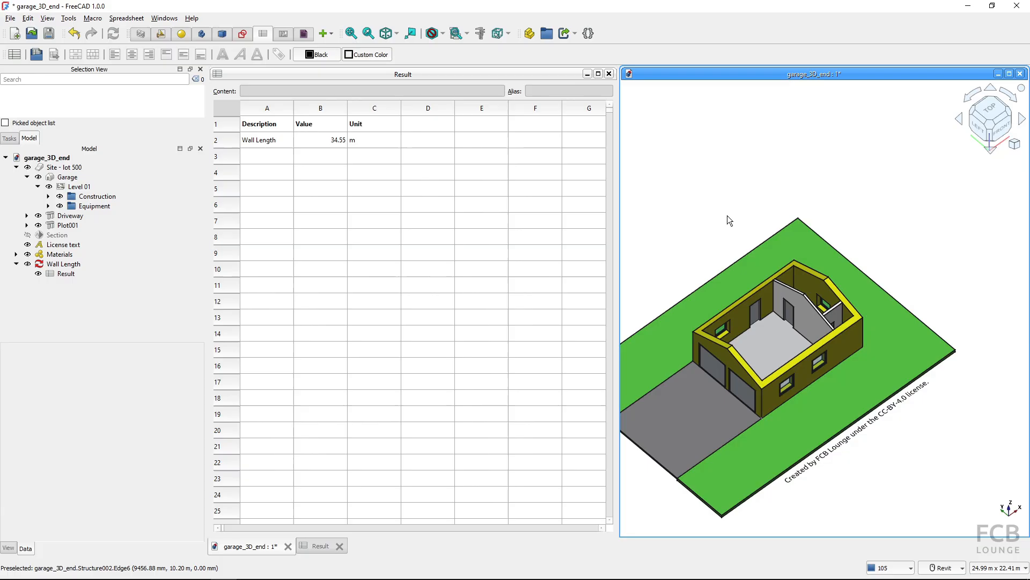
click(337, 141)
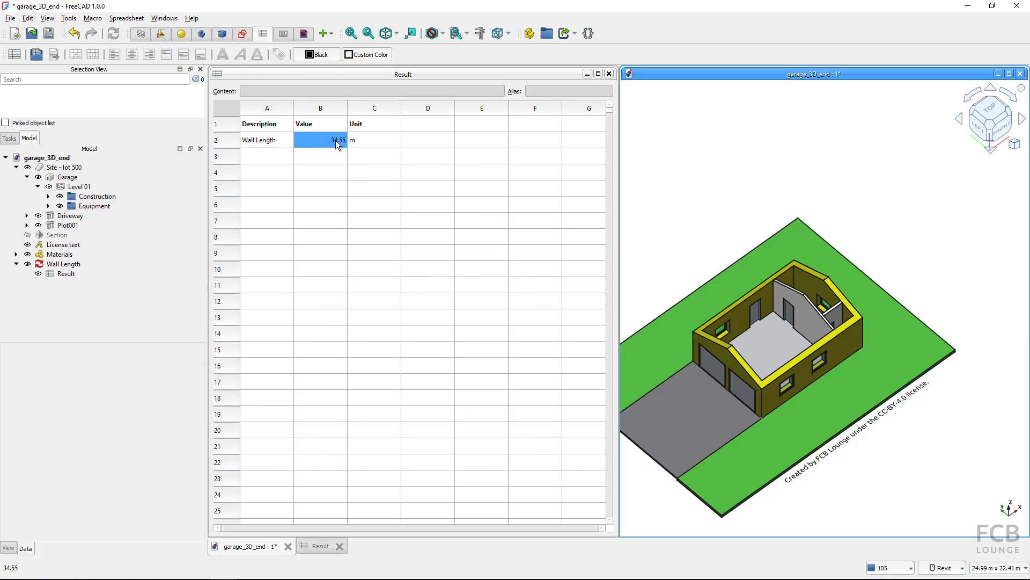
click(334, 140)
Step: Set the length of the short interior partition wall to 3000 mm
click(756, 301)
click(837, 314)
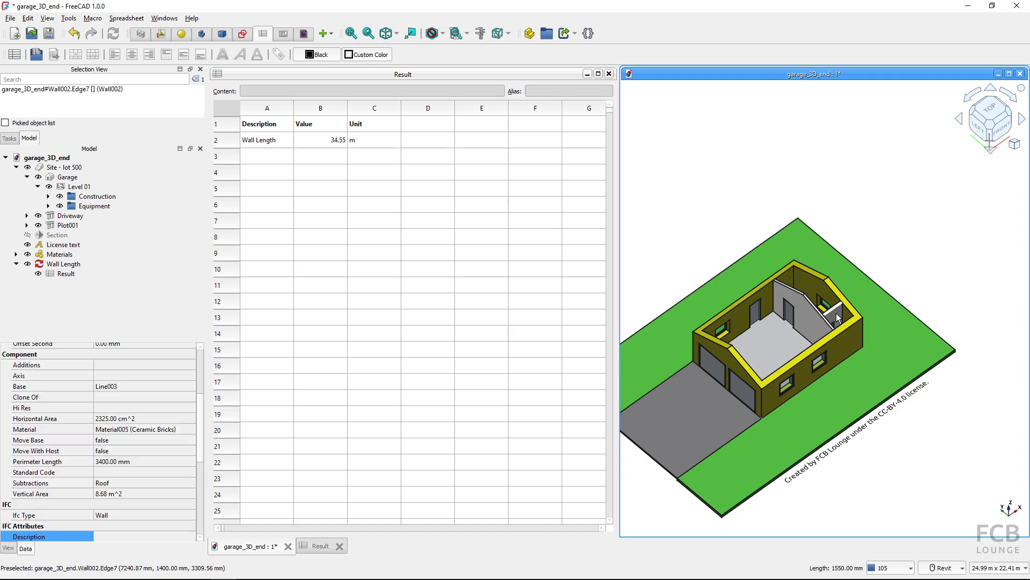
scroll(120, 449, down, 1)
scroll(120, 449, down, 5)
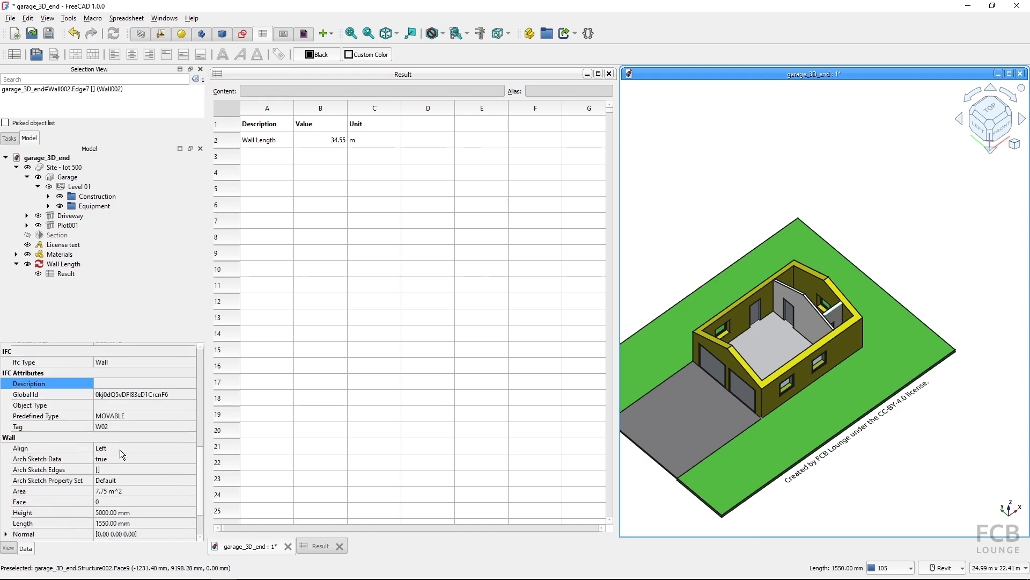
click(143, 472)
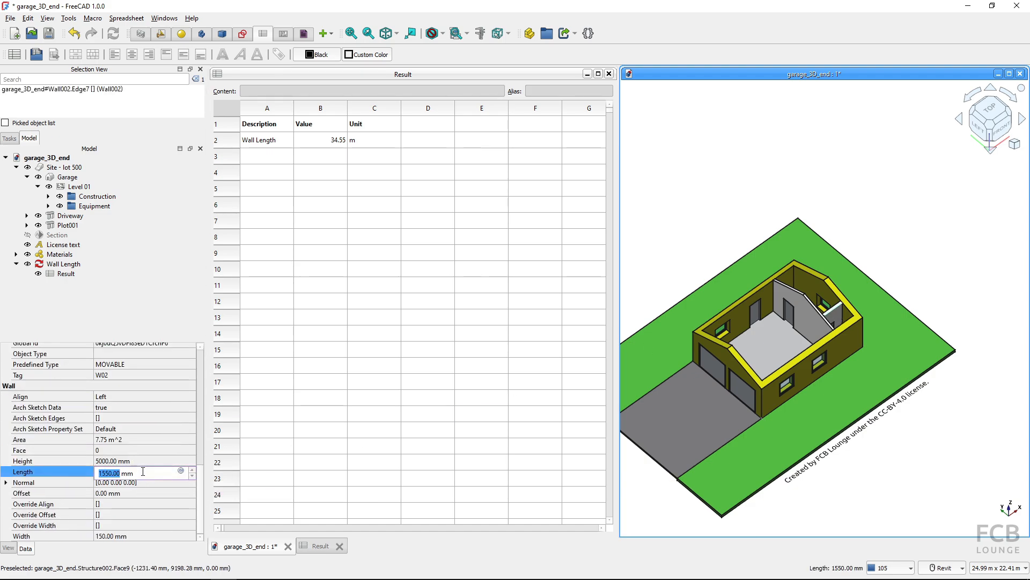
text(3000)
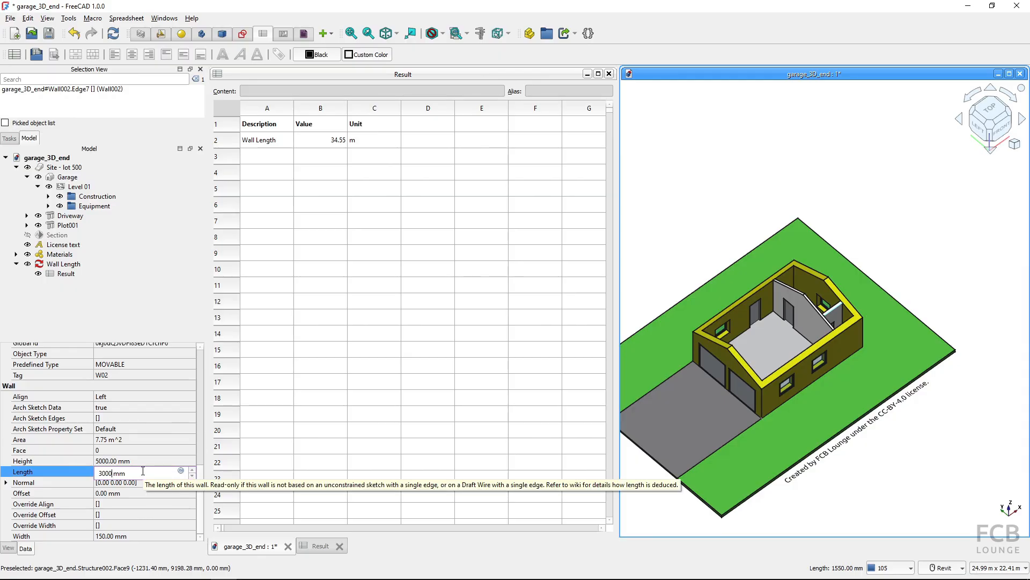
key(Return)
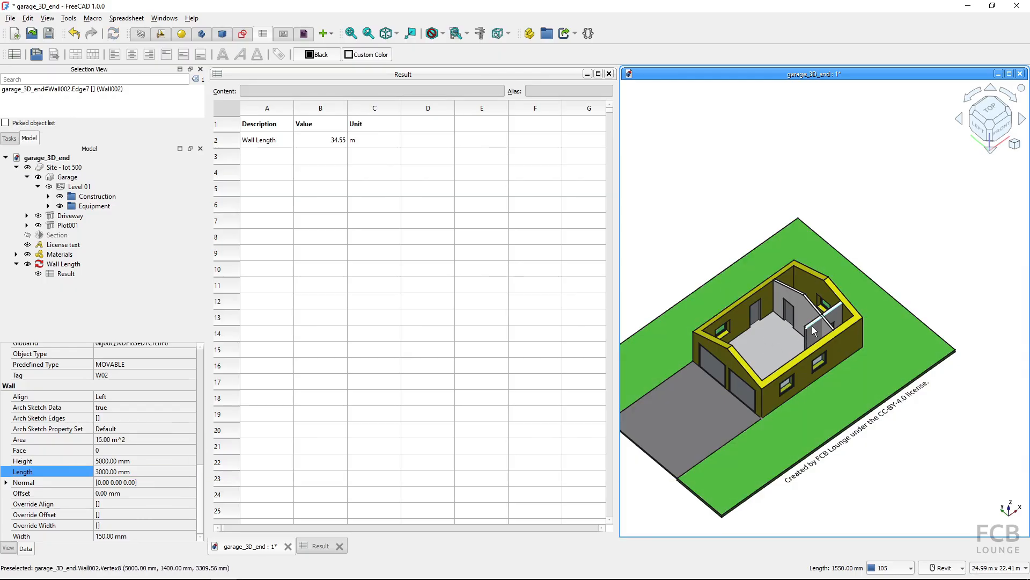
Step: Check whether the Wall Length value in the Result spreadsheet reflects the partition wall's new length
click(356, 248)
click(304, 143)
click(276, 145)
click(310, 144)
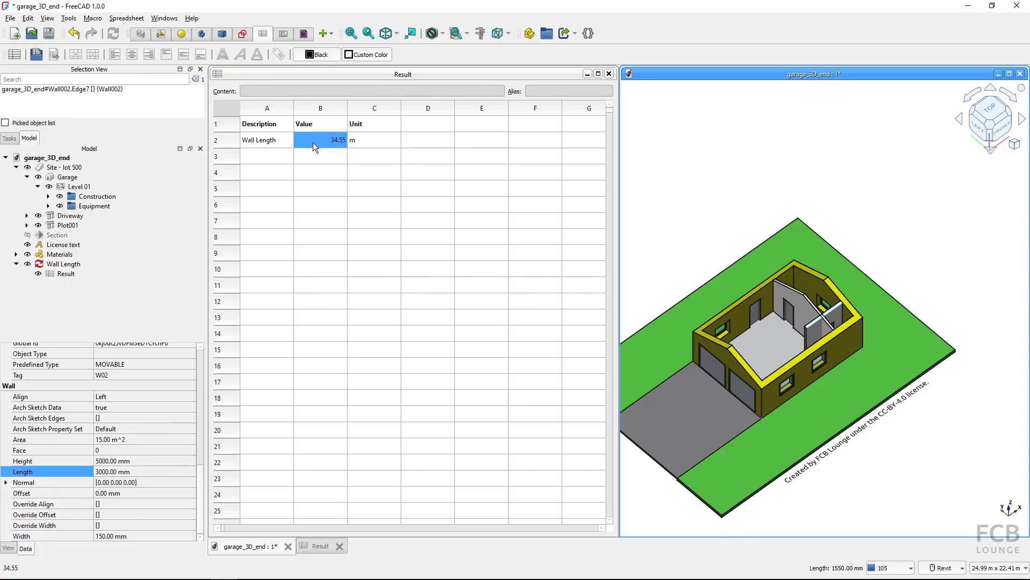
Step: Recompute the Wall Length schedule object to refresh its Result spreadsheet
click(53, 264)
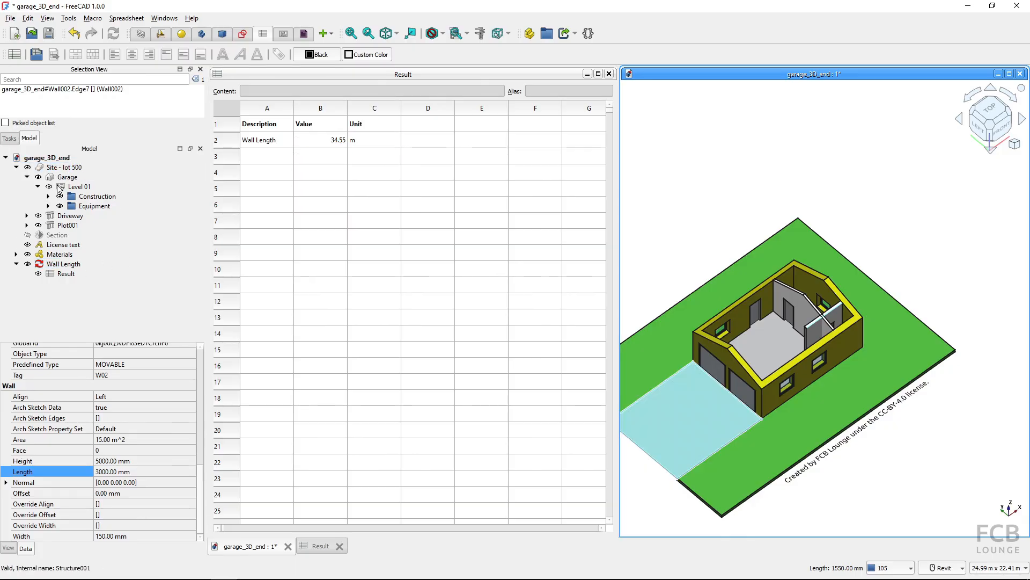
click(50, 158)
click(79, 186)
click(65, 264)
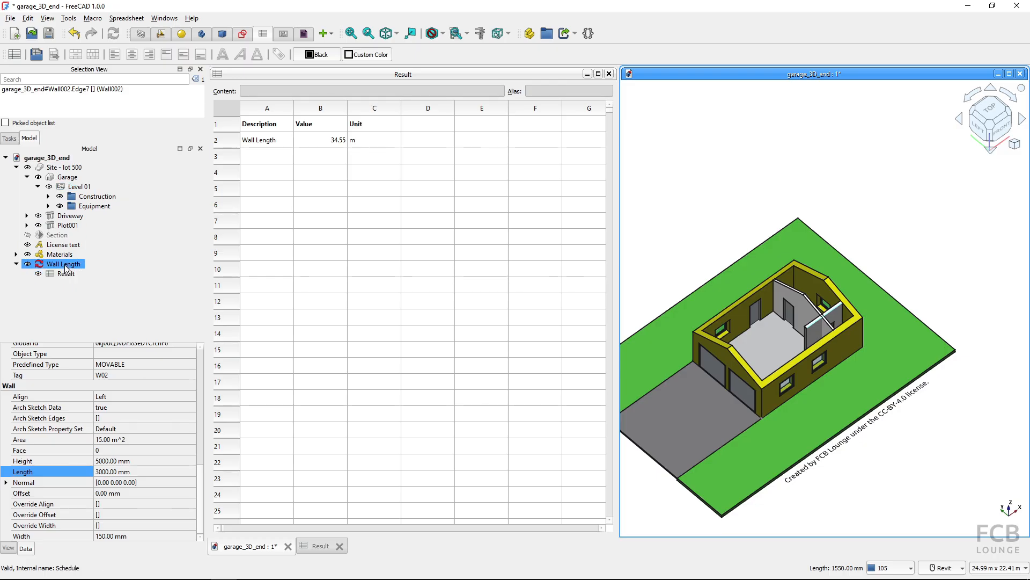
right_click(63, 266)
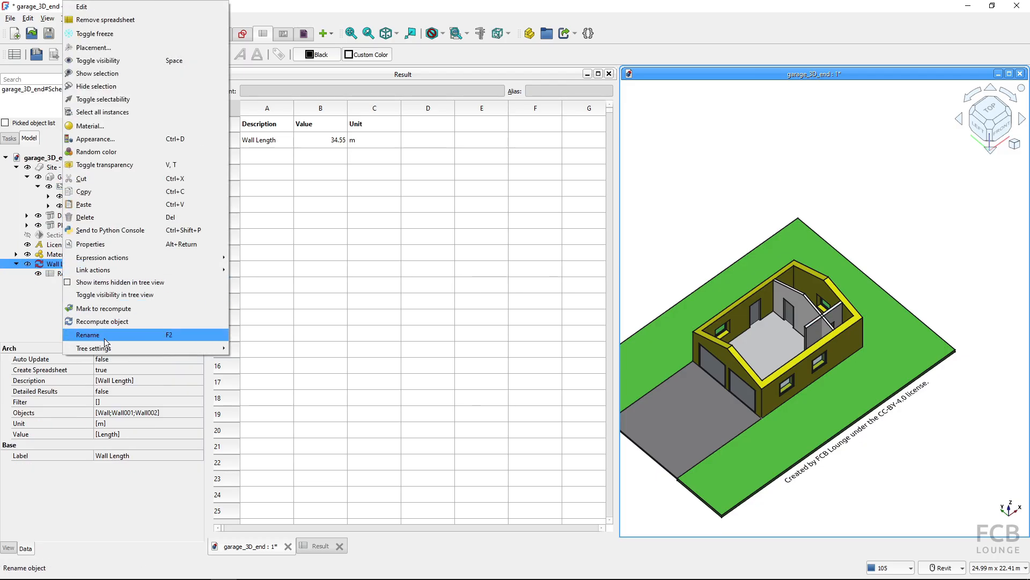
click(104, 322)
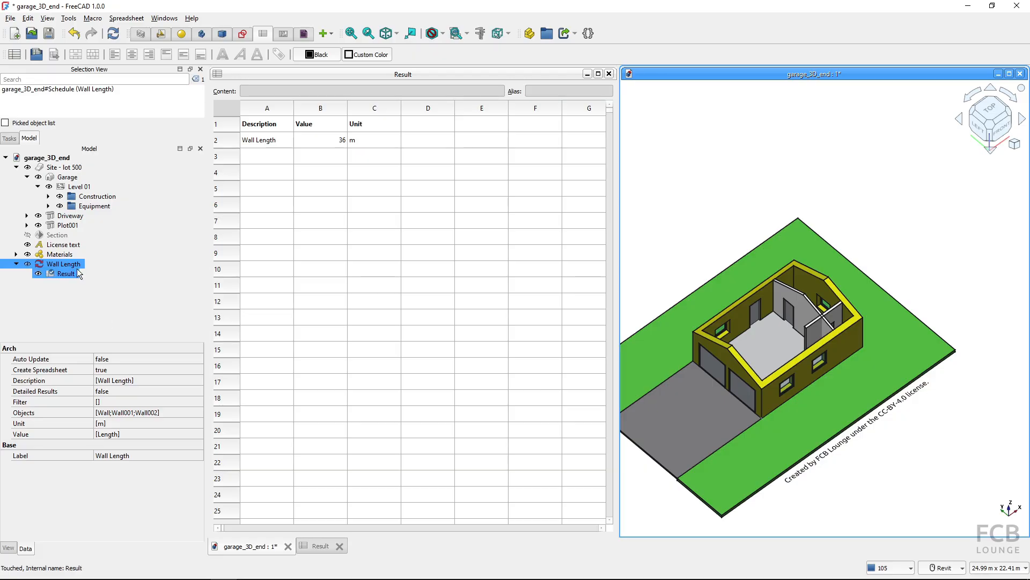
Step: Examine the recomputed Wall Length value in the Result spreadsheet
click(341, 156)
click(333, 141)
click(272, 215)
click(328, 139)
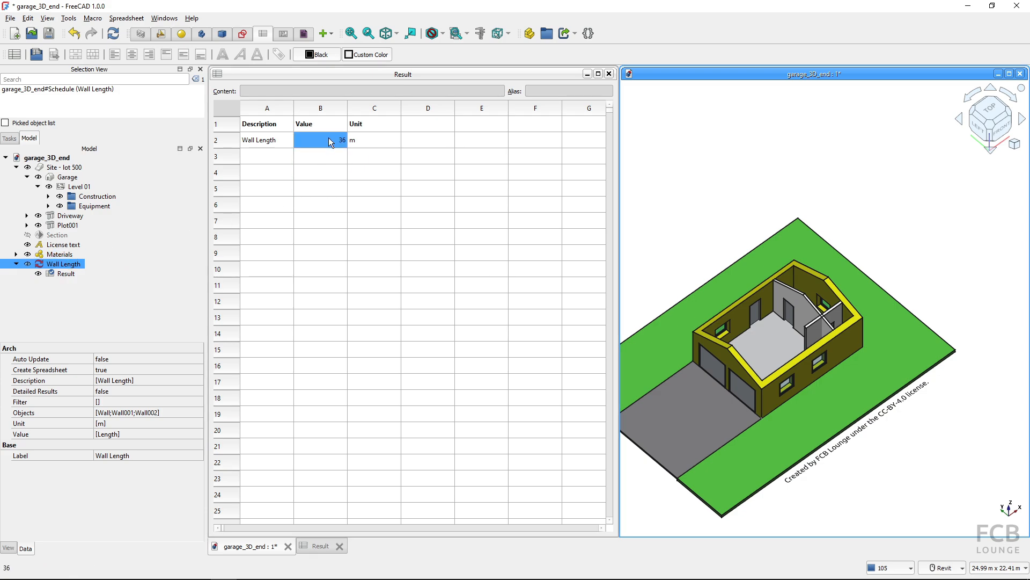
click(328, 155)
click(331, 142)
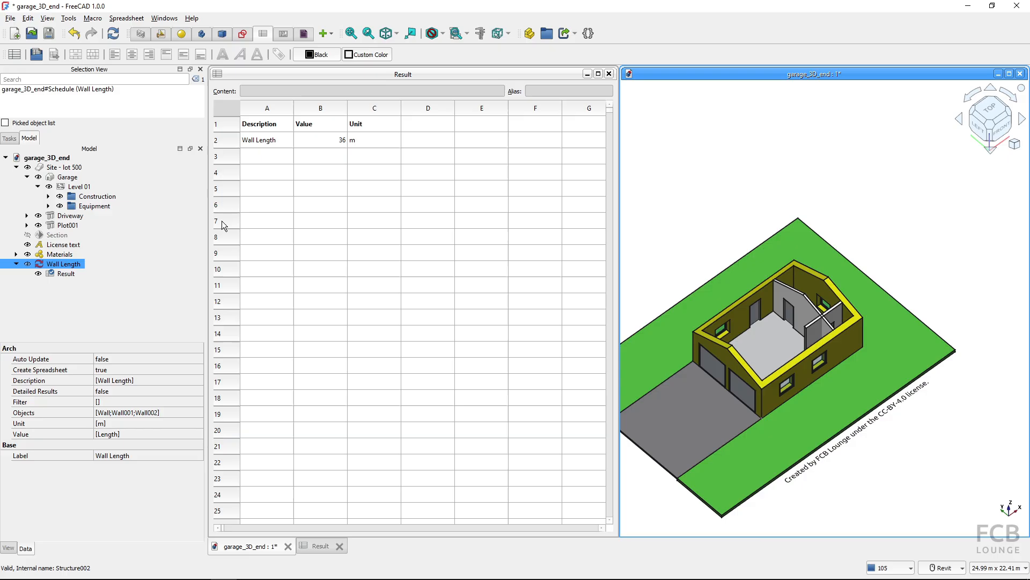
Step: Enable Auto update in the Wall Length schedule's definition
double_click(62, 265)
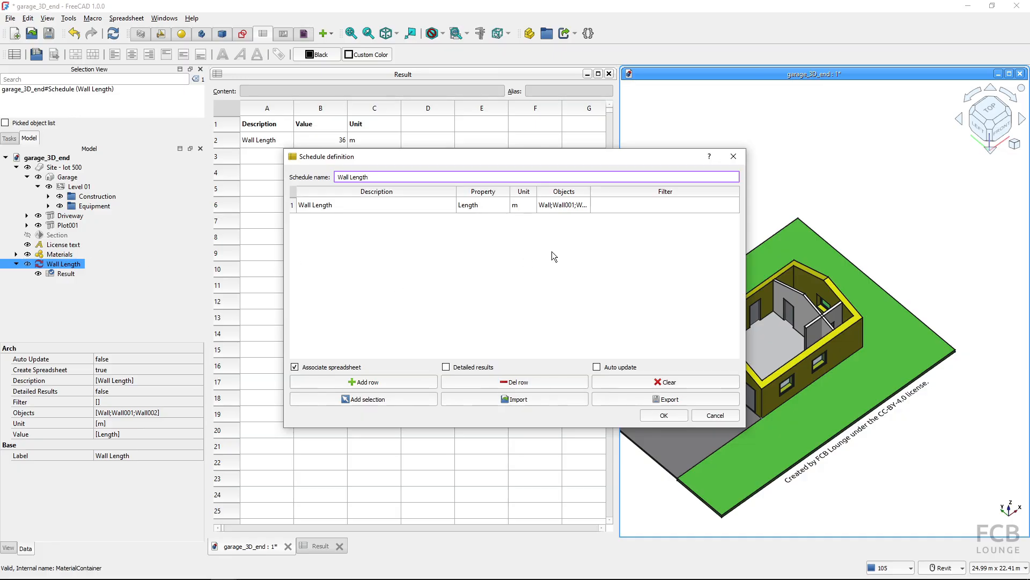
click(596, 367)
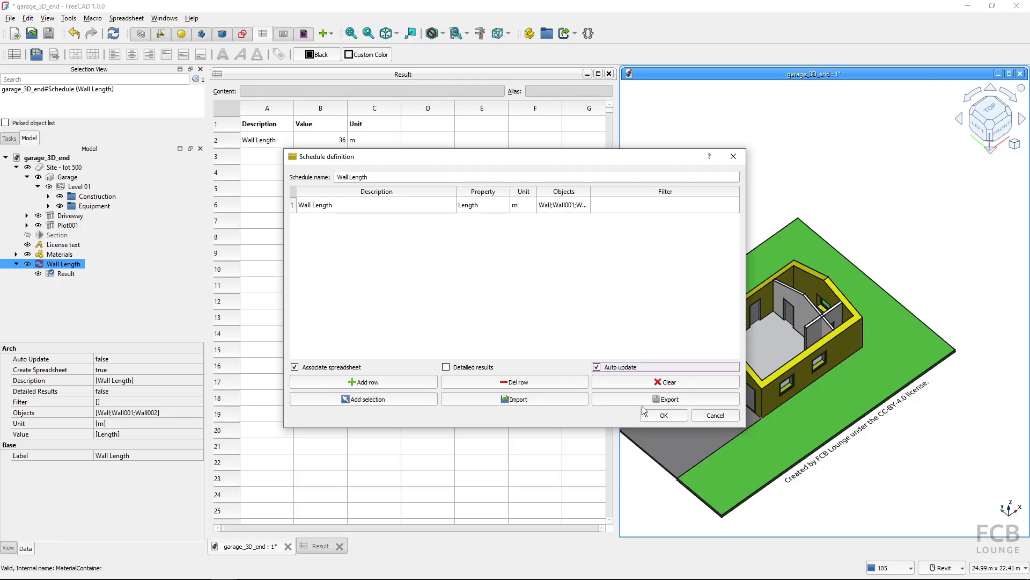
click(661, 419)
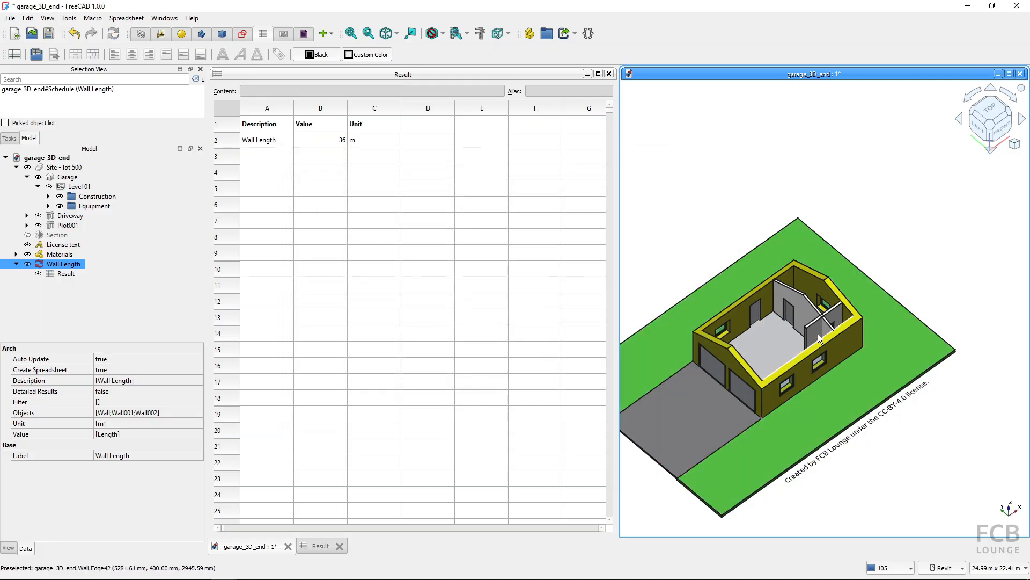
click(285, 239)
click(305, 137)
click(271, 153)
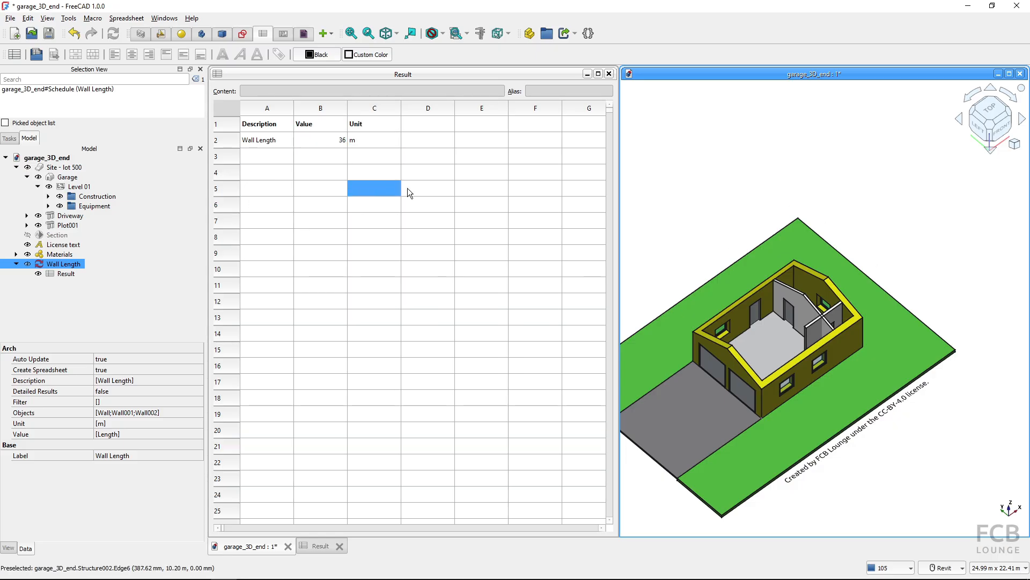
Step: Set the short interior partition wall's length to 1550 mm and review the list of notifications
click(810, 328)
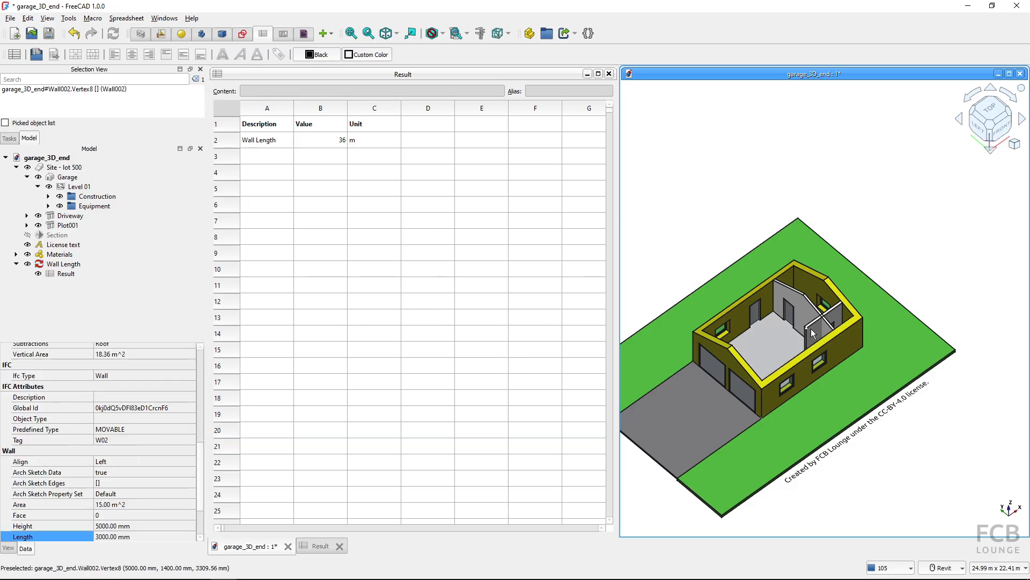
click(158, 533)
text(1550)
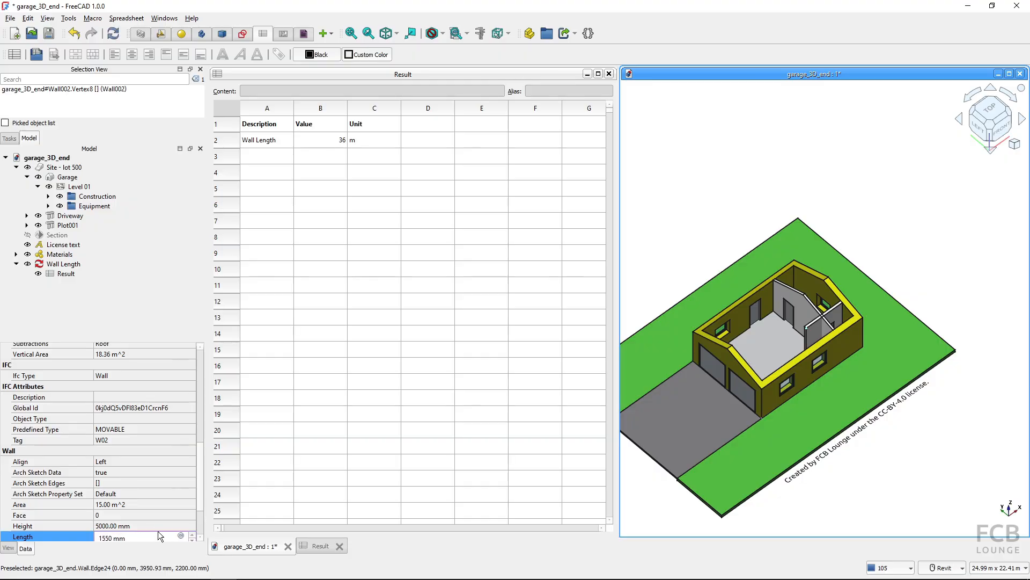
key(Return)
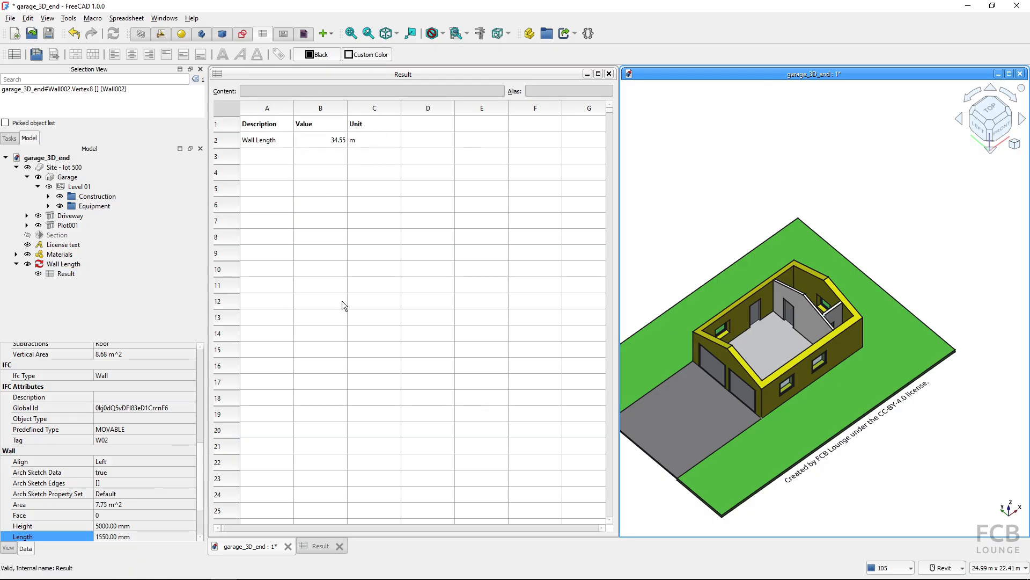
click(892, 568)
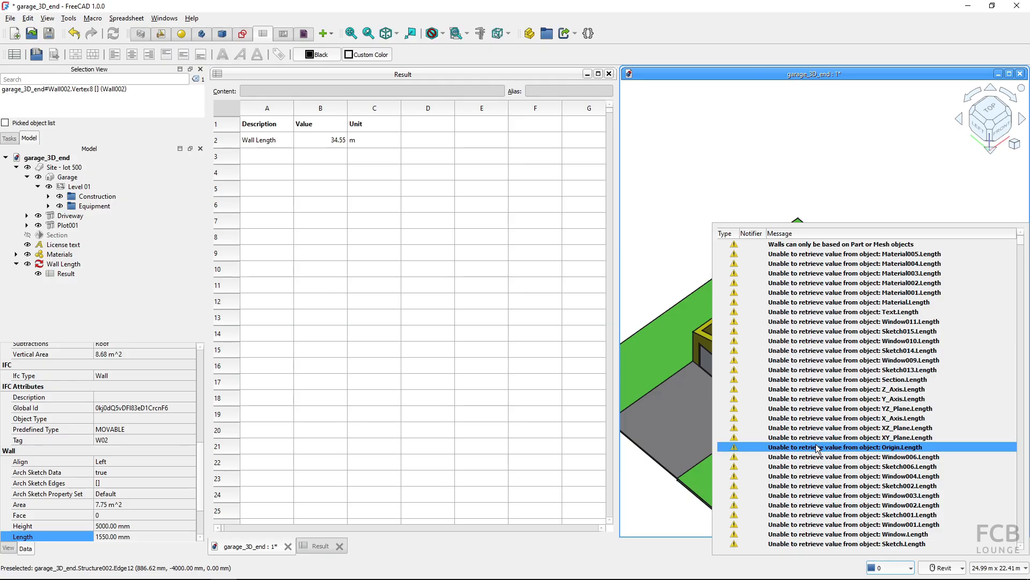
click(799, 178)
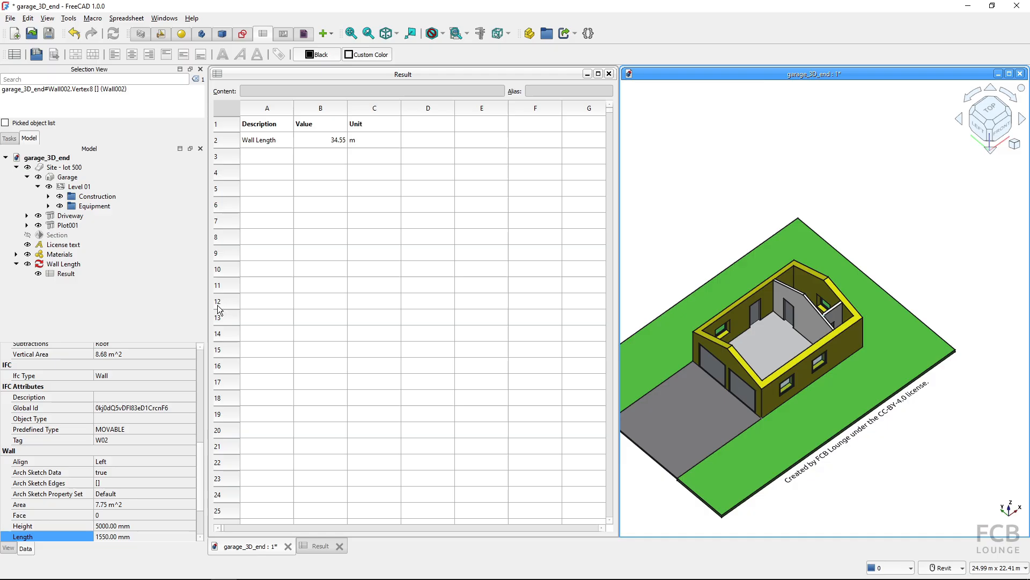
Step: Inspect the schedule definition's Filter column and the long interior wall's Ifc Type property
double_click(65, 265)
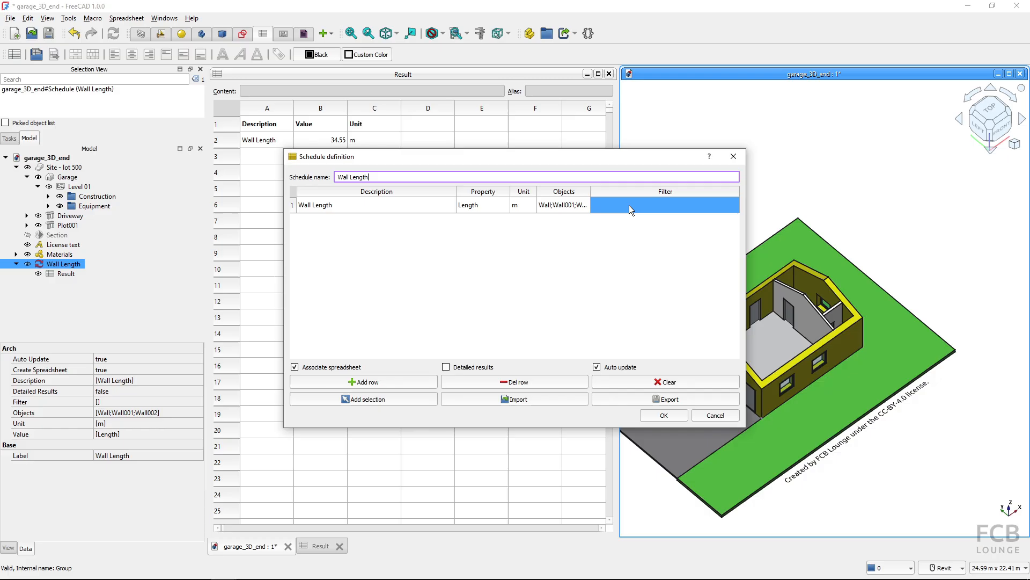
click(717, 414)
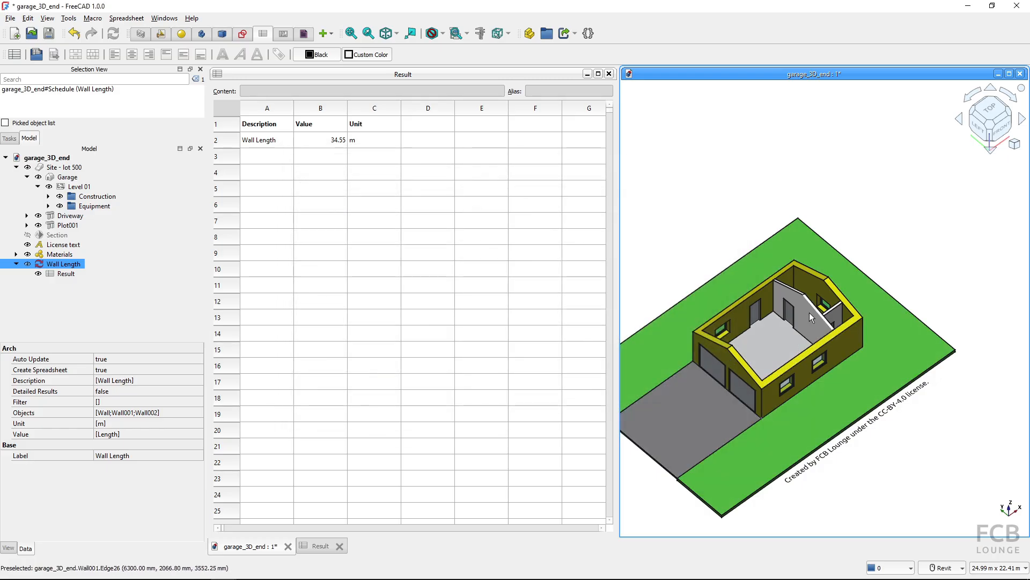
click(807, 315)
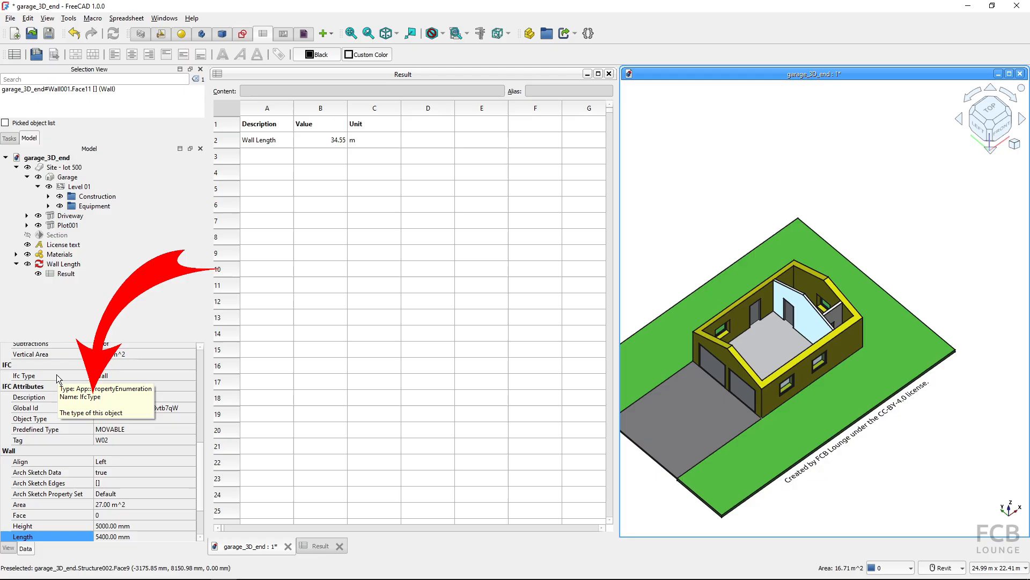
Step: Clear the Objects entry of the Wall Length row in the schedule definition
double_click(63, 264)
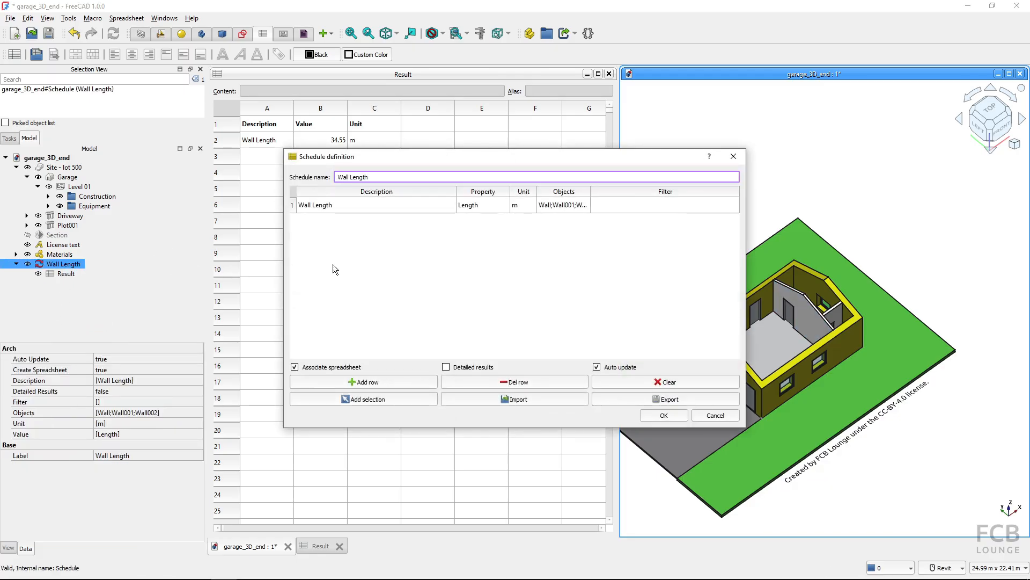
click(578, 207)
click(579, 207)
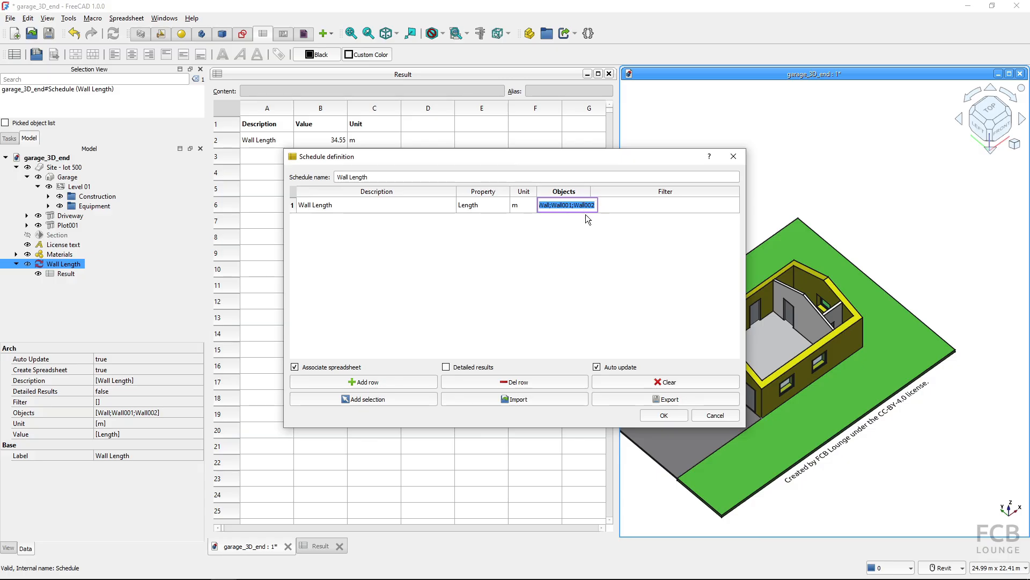
key(BackSpace)
Step: Set the Wall Length row's filter to ifctype:wall and apply the schedule definition
click(613, 206)
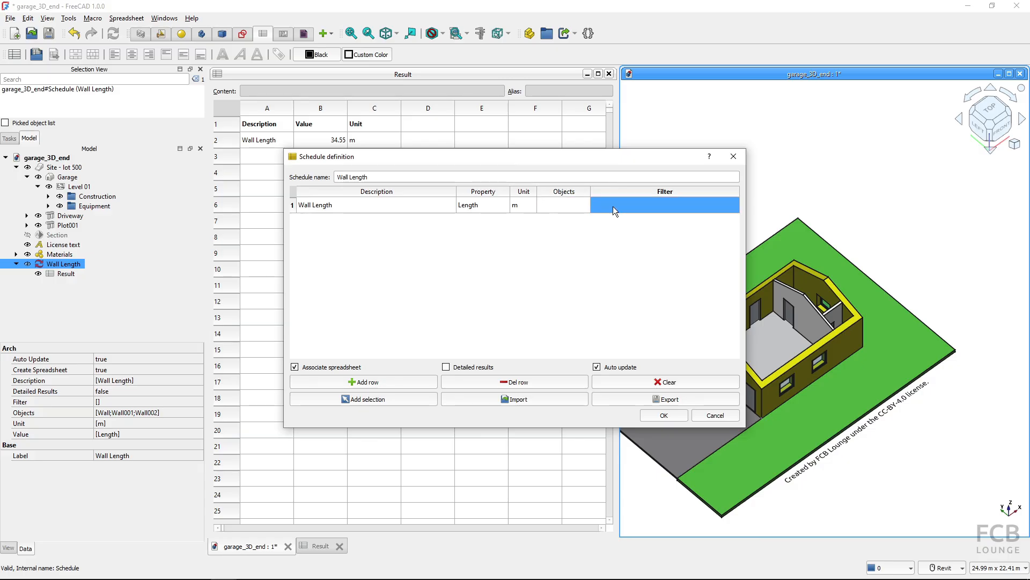
click(612, 206)
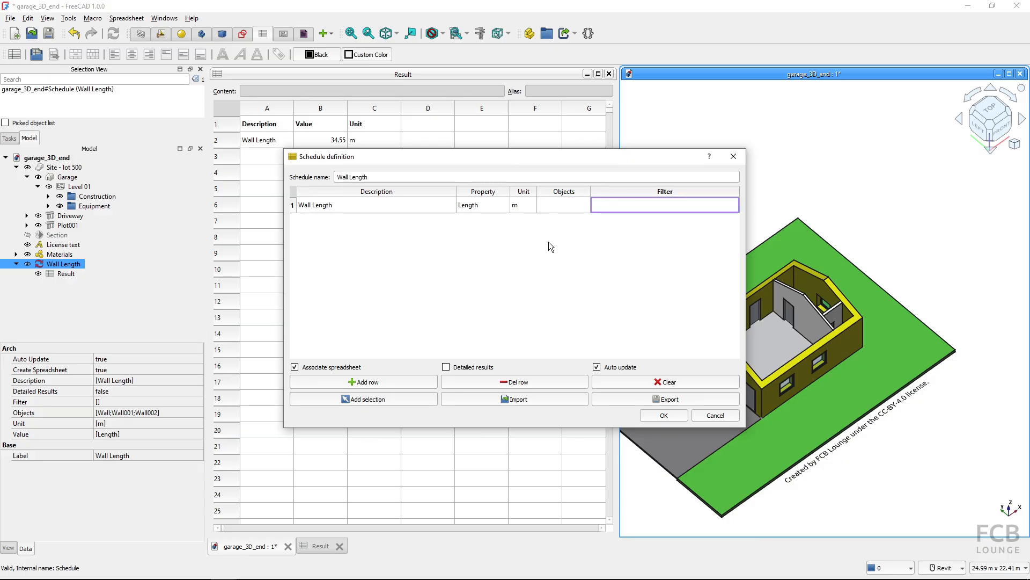
text(ifctype:)
text(wall)
click(567, 208)
ctrl+click(449, 210)
ctrl+click(451, 210)
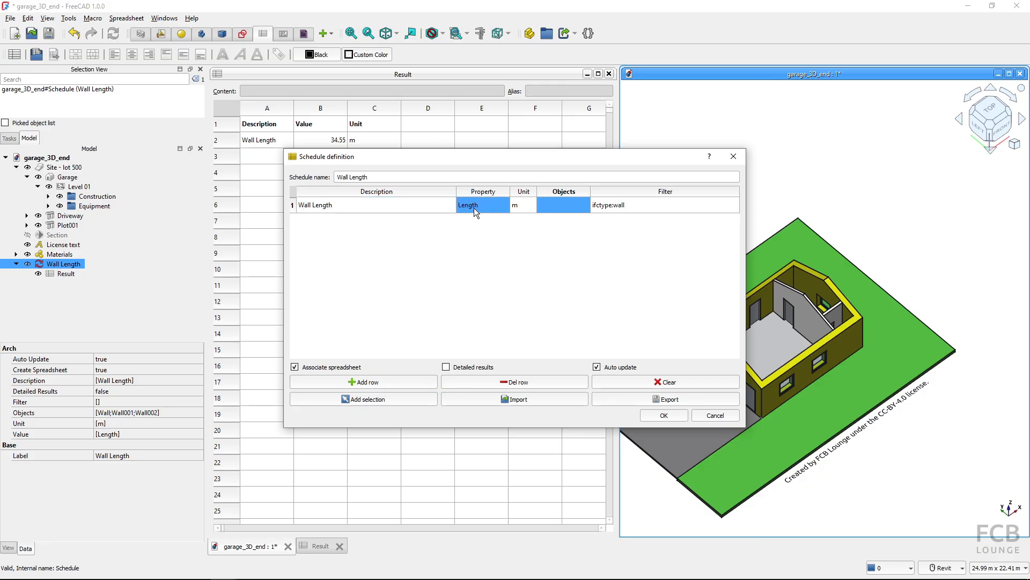
ctrl+click(633, 206)
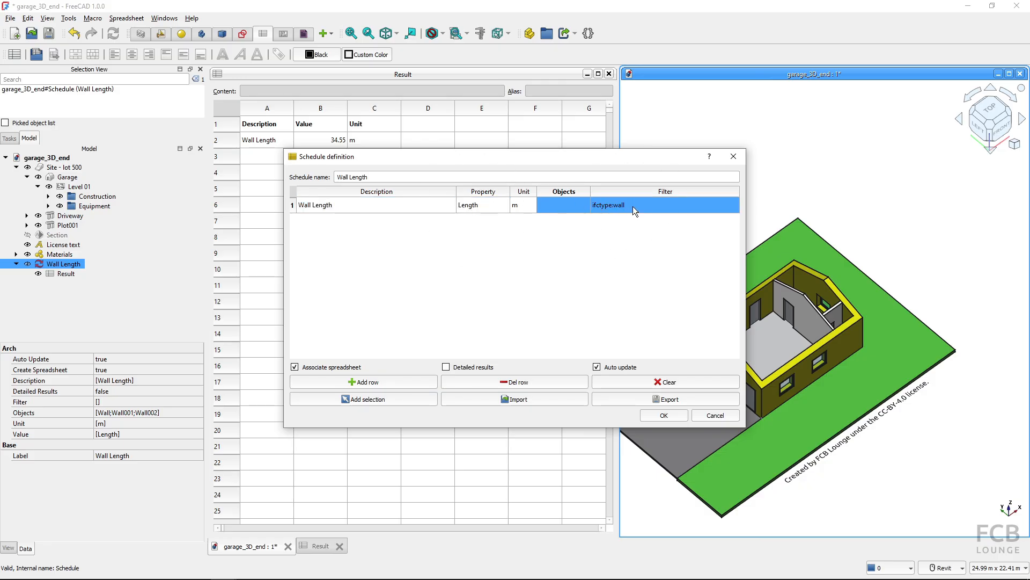
ctrl+click(633, 206)
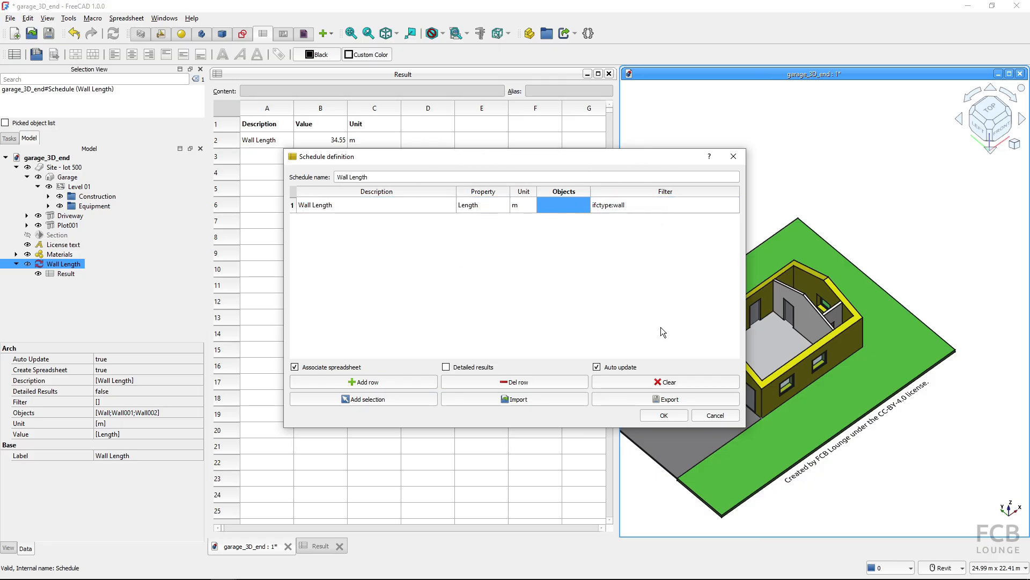
click(664, 416)
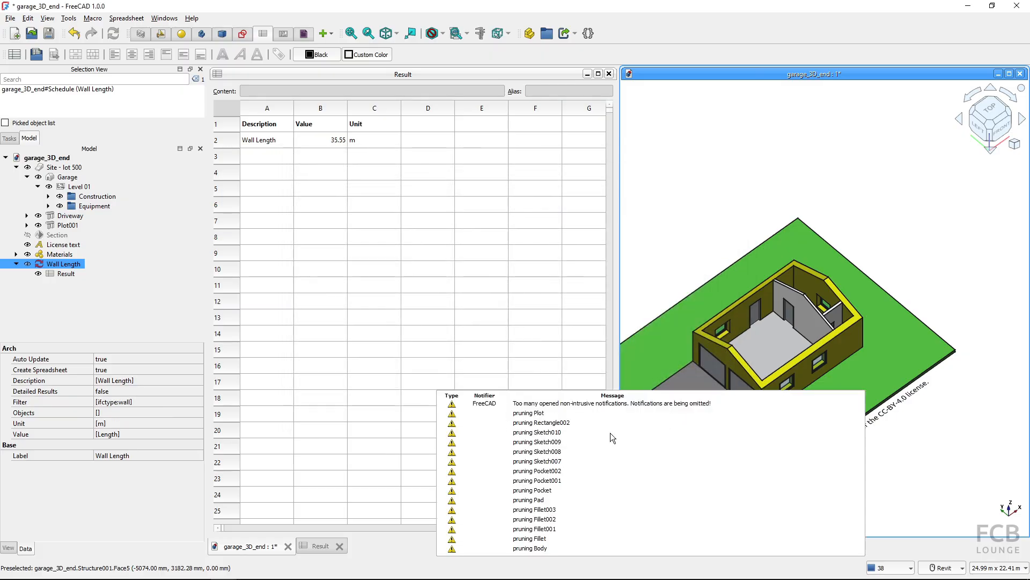
click(561, 450)
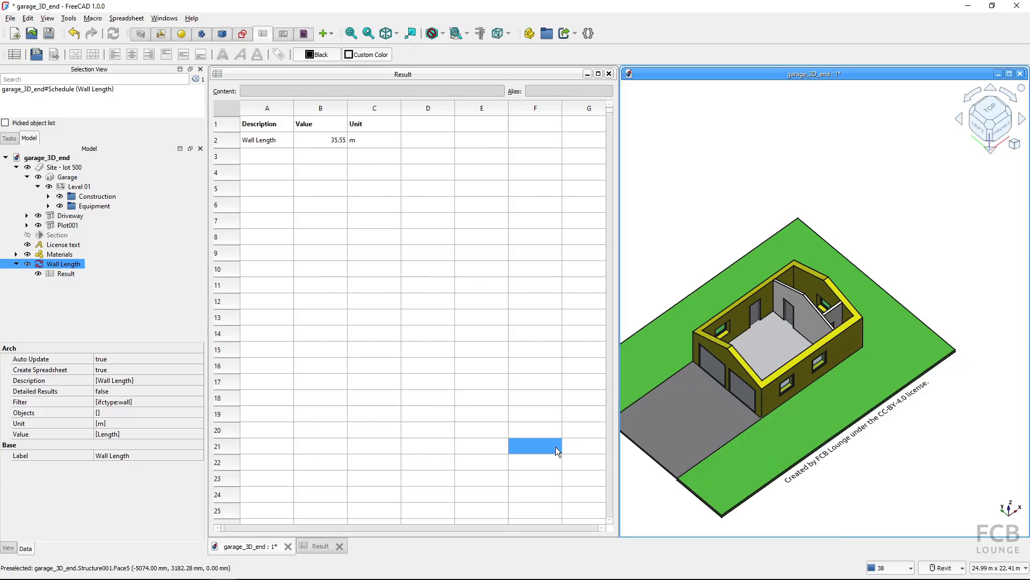
Step: Examine the Wall Length value in the Result spreadsheet produced with the wall filter
click(100, 314)
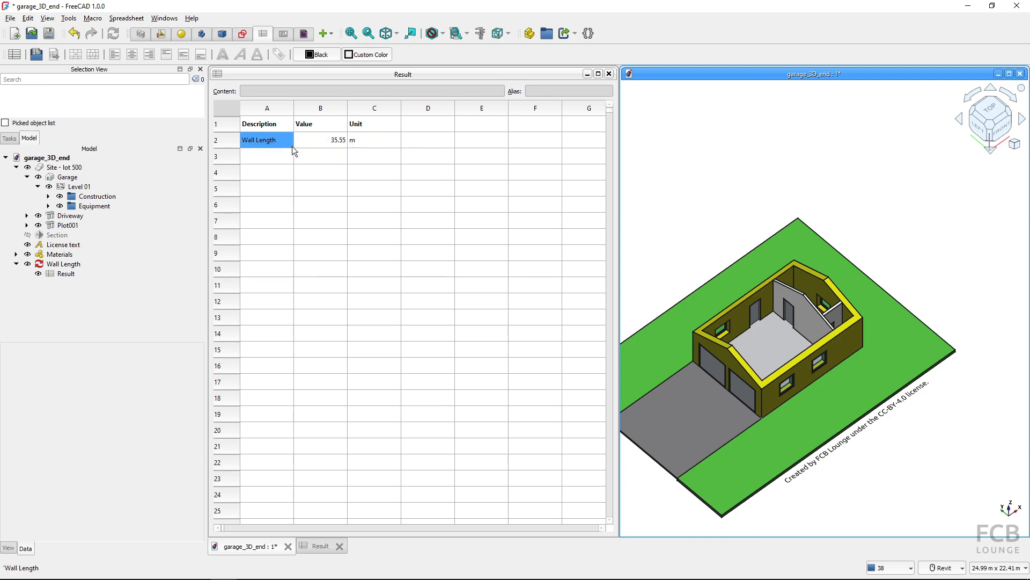
click(327, 141)
click(327, 141)
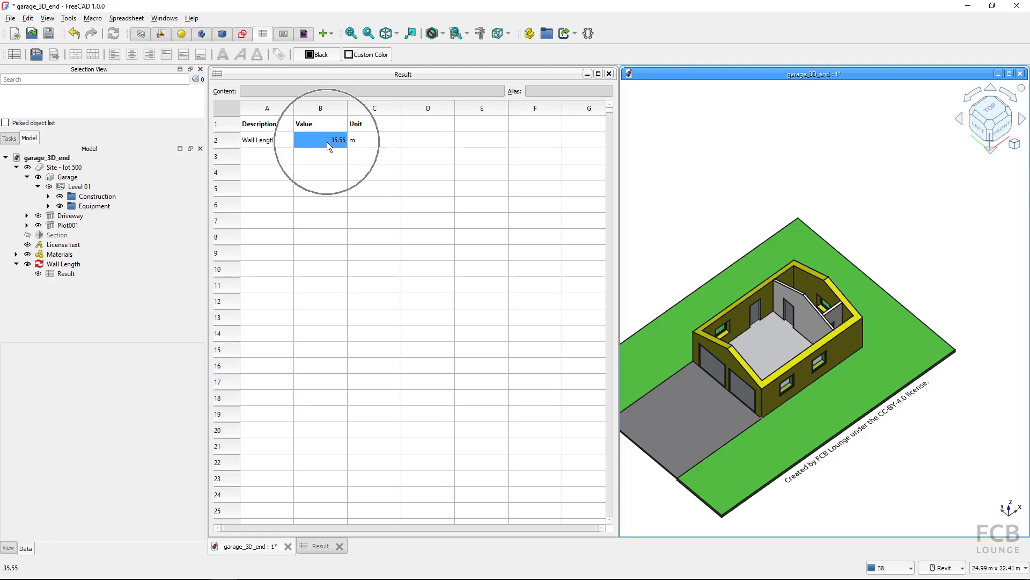
click(293, 175)
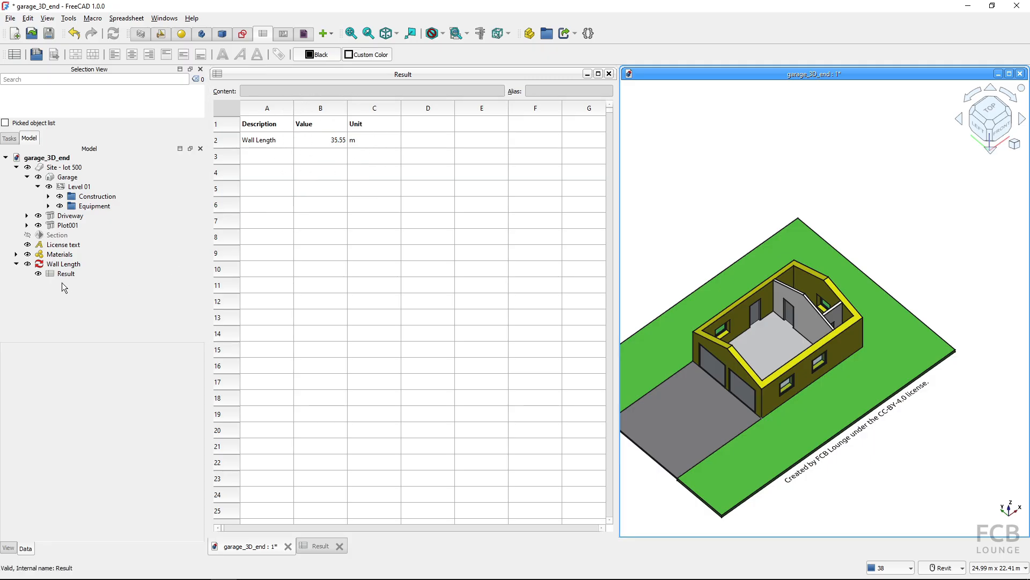
Step: Enable Detailed results in the Wall Length schedule's definition and apply it
double_click(64, 264)
click(327, 204)
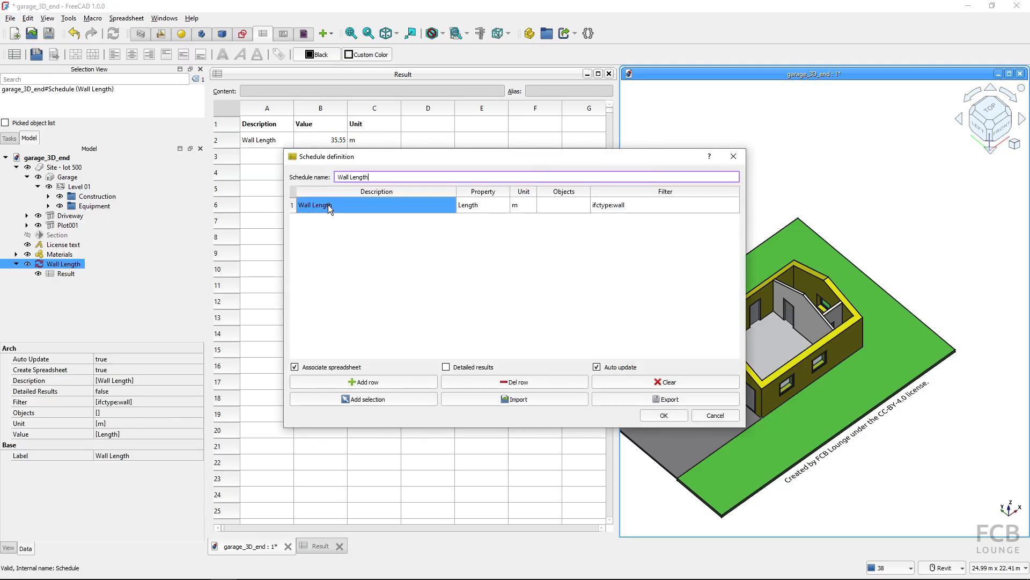
click(471, 204)
click(677, 205)
click(390, 211)
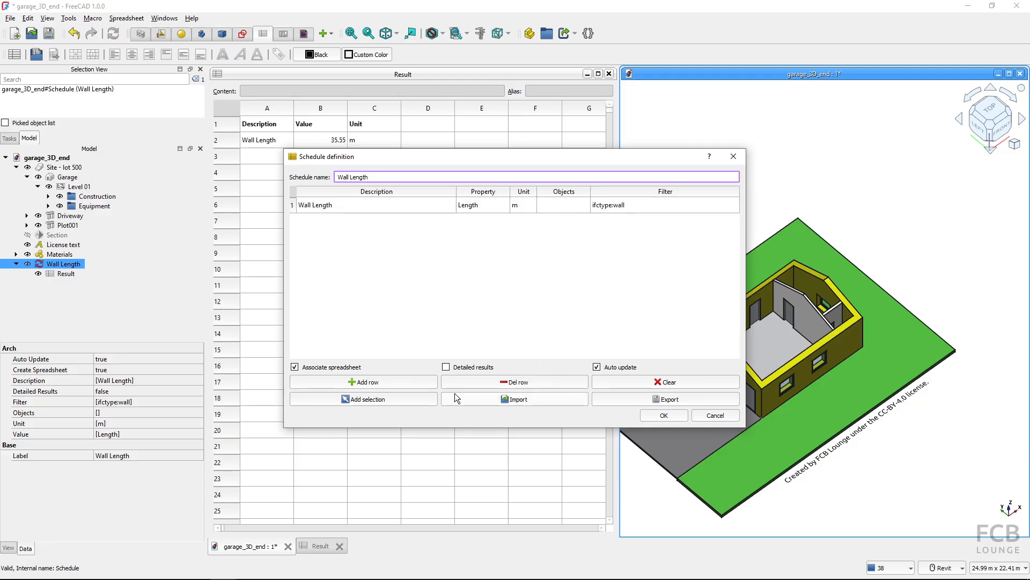
click(446, 367)
click(664, 415)
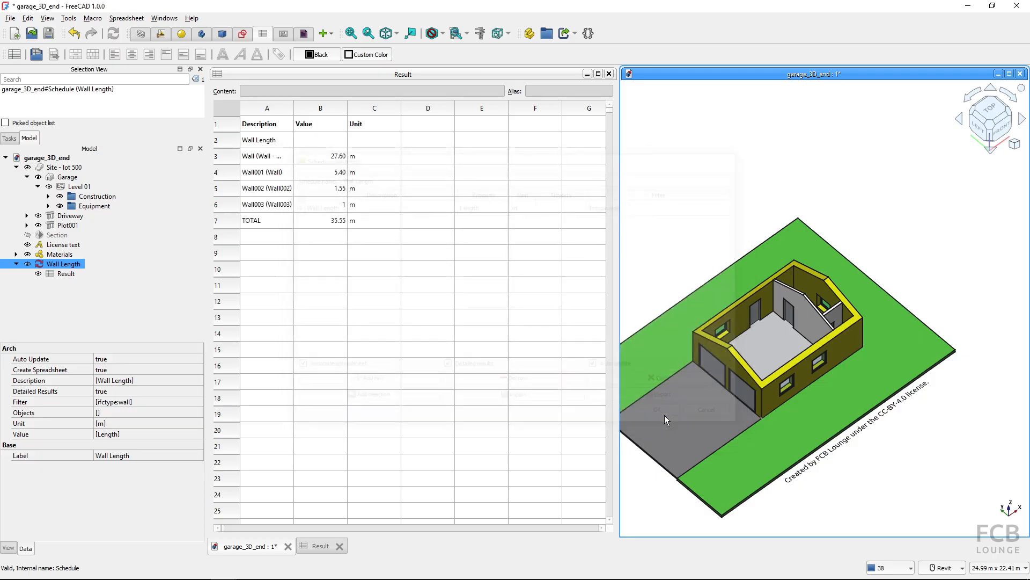
click(659, 420)
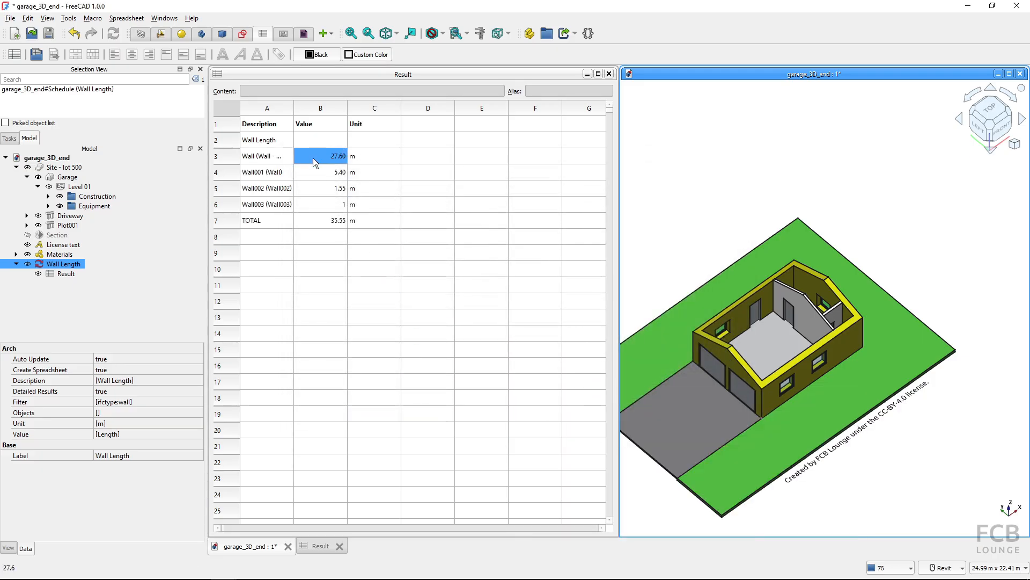
Step: Widen column A of the Result spreadsheet to fit the full wall descriptions
drag(296, 112, 352, 111)
click(300, 149)
click(263, 140)
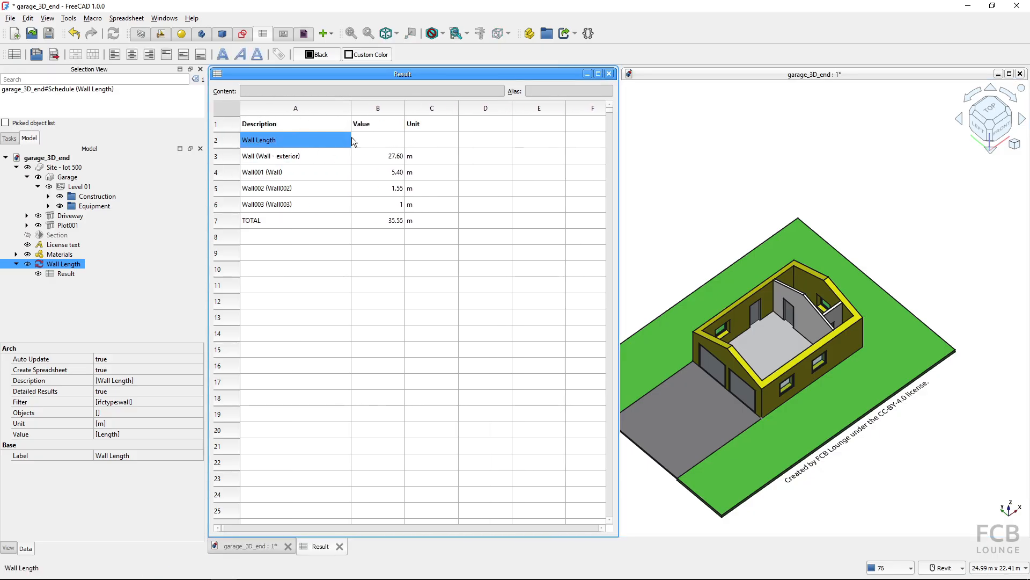
Step: Compare the exterior wall's row in the Result spreadsheet with the wall in the model and expand the Construction group
click(360, 141)
click(247, 156)
click(419, 156)
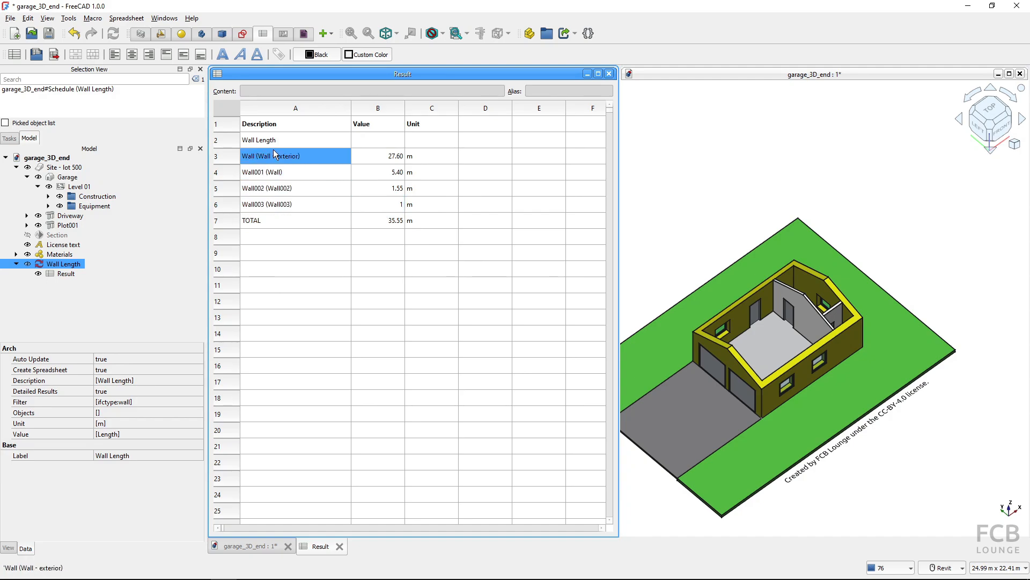
click(835, 348)
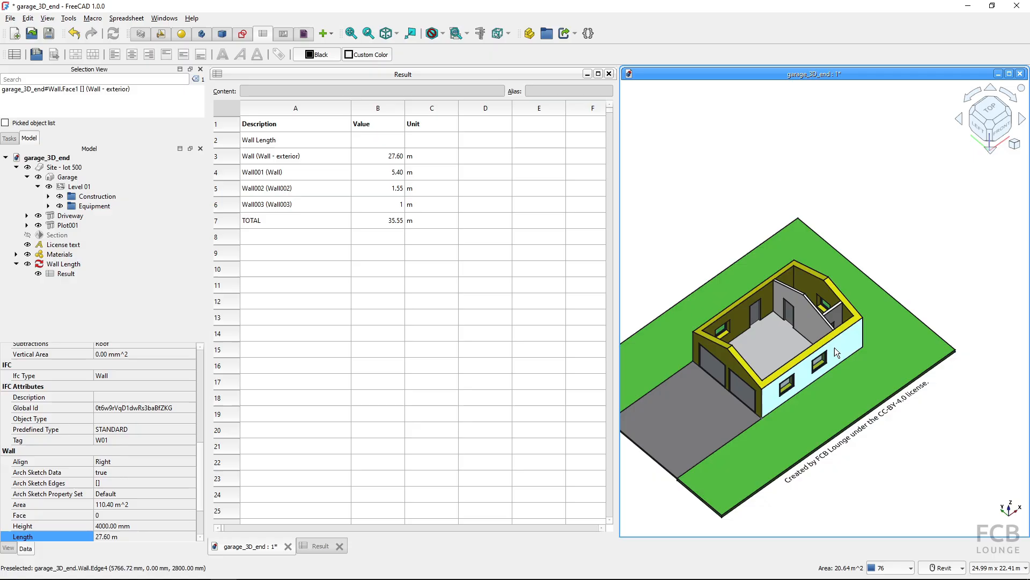
click(48, 196)
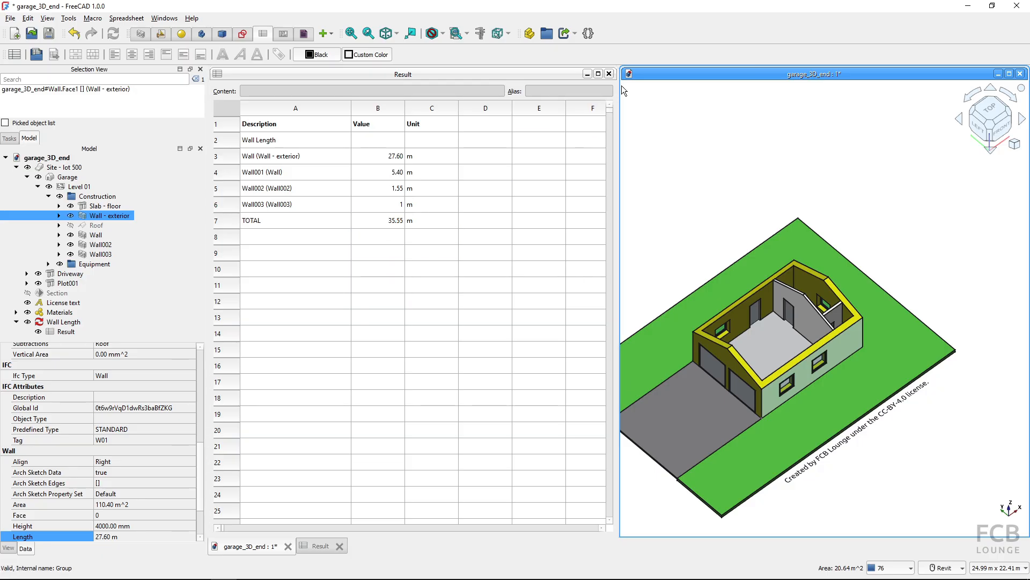
Step: Close the Result spreadsheet, enlarge the garage's 3D view to full size and return to the BIM workbench
click(609, 74)
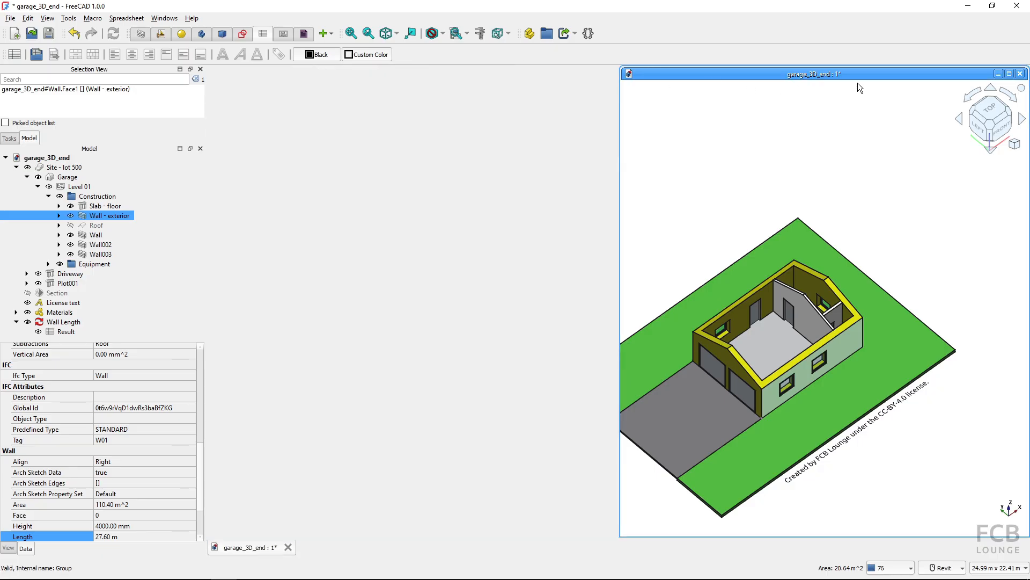
click(1009, 73)
scroll(524, 364, up, 2)
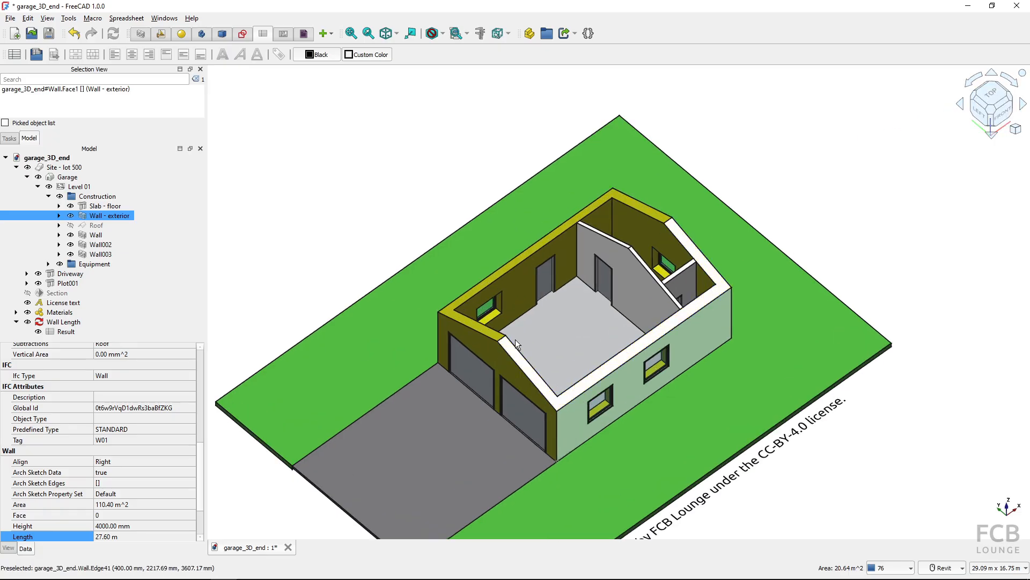
click(141, 33)
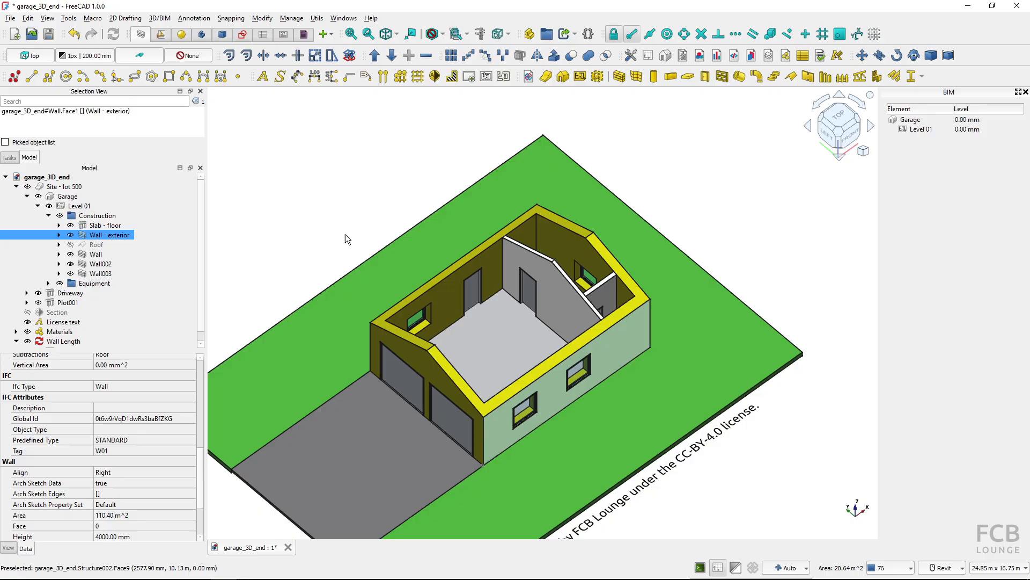
Step: Examine the exterior wall and the long interior wall for properties usable in schedules, such as tag, material and dimensions
click(624, 356)
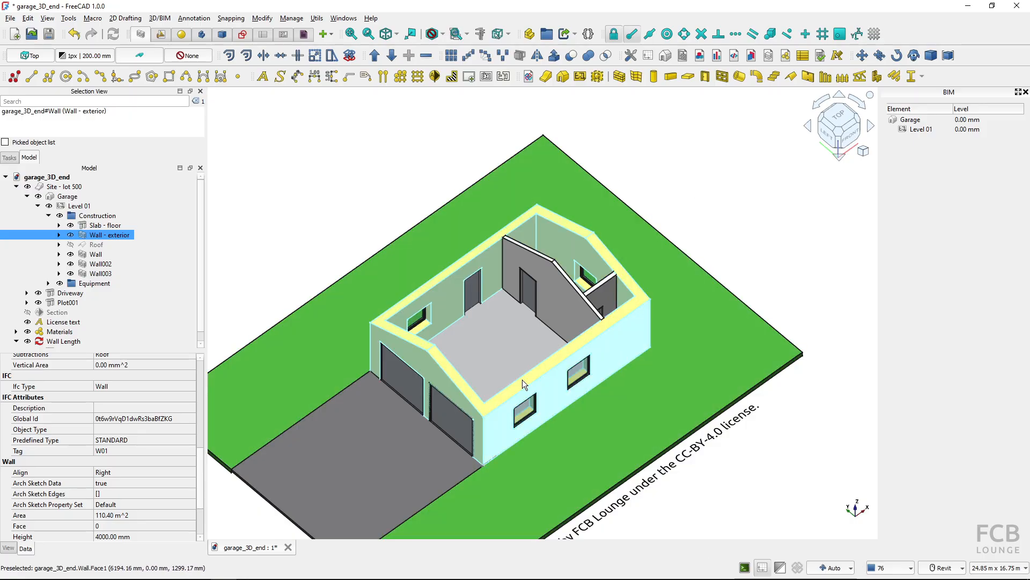
click(114, 452)
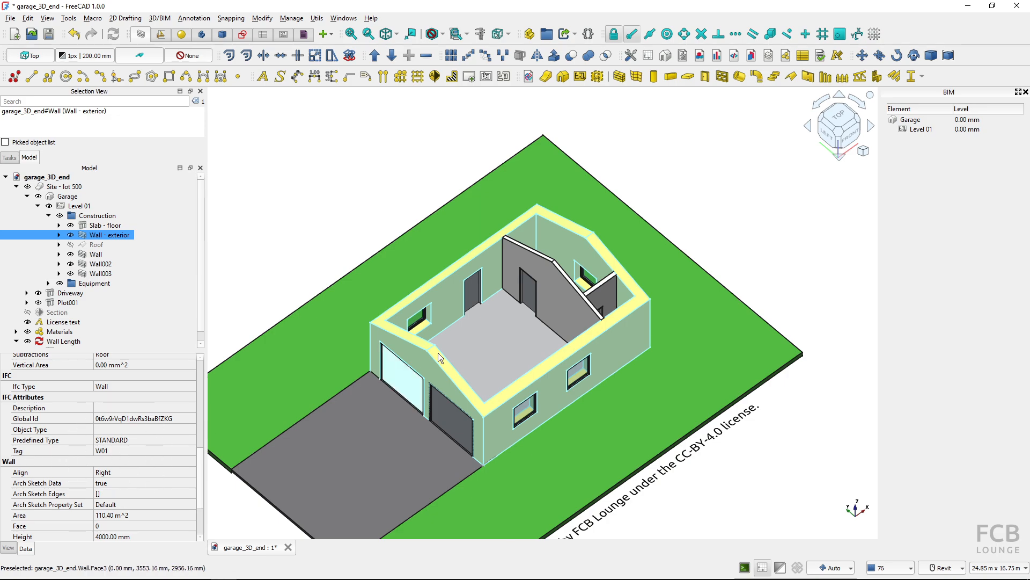
click(562, 302)
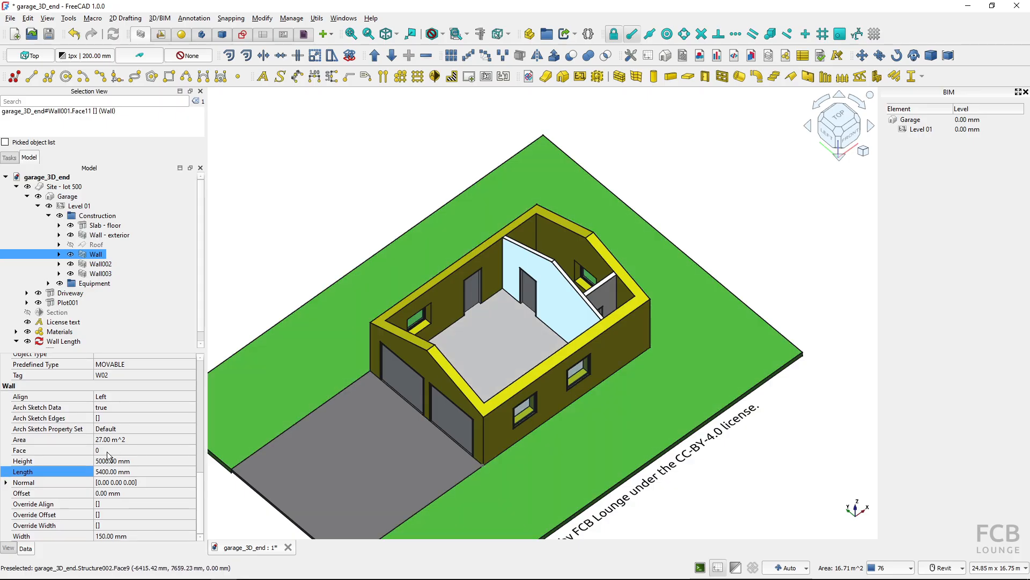
scroll(111, 406, up, 1)
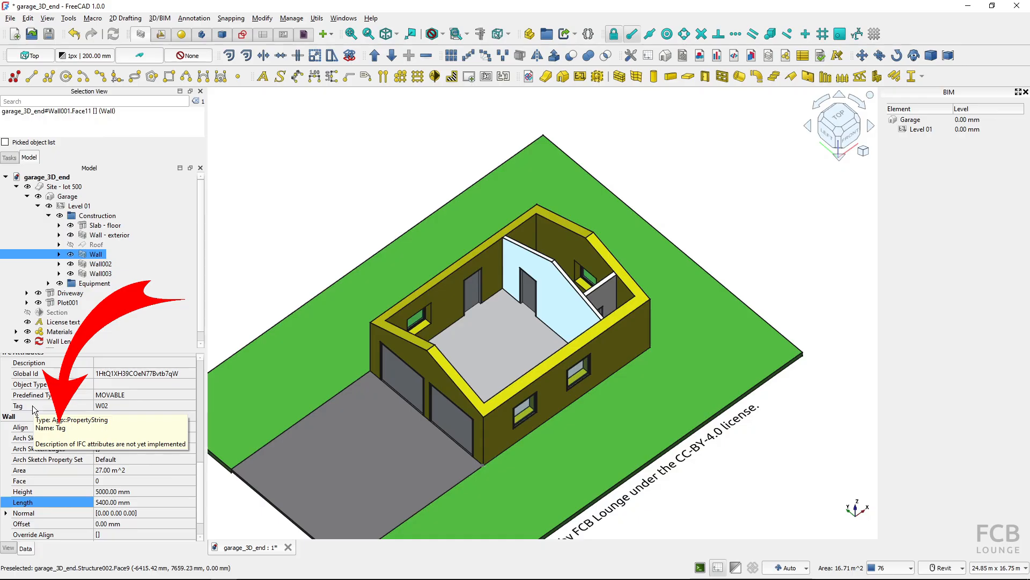
scroll(136, 408, up, 4)
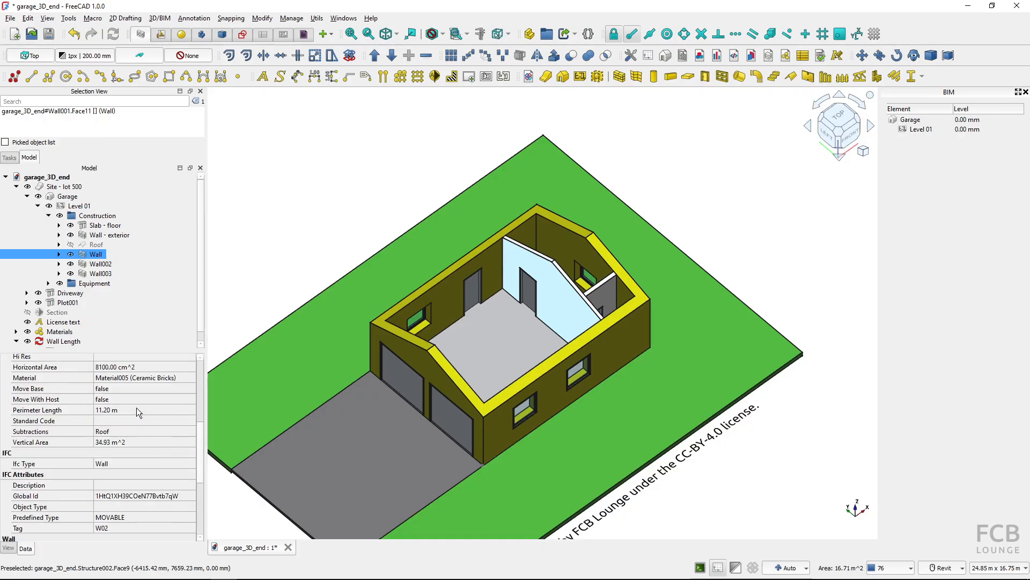
scroll(137, 408, up, 1)
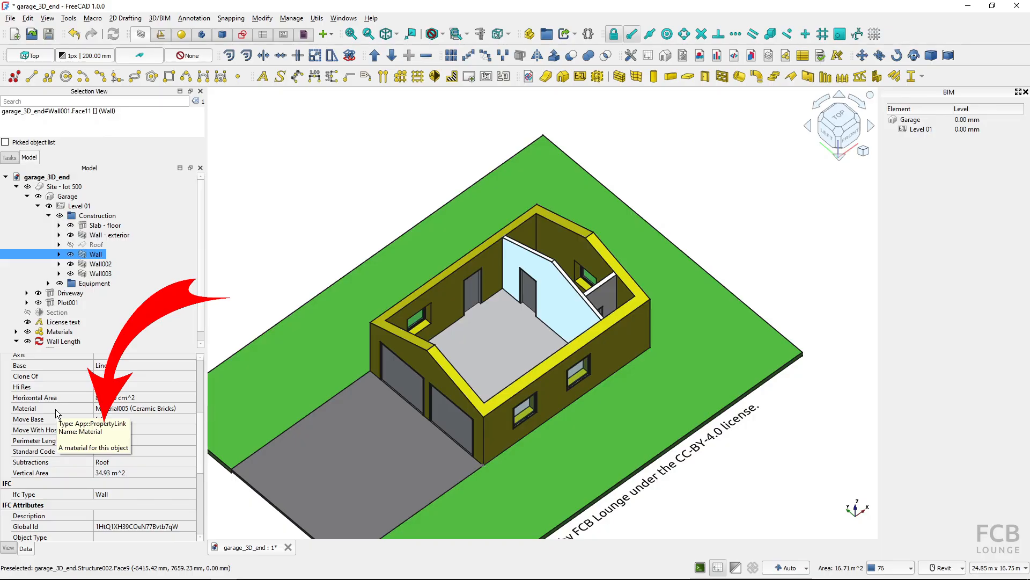
scroll(56, 409, down, 5)
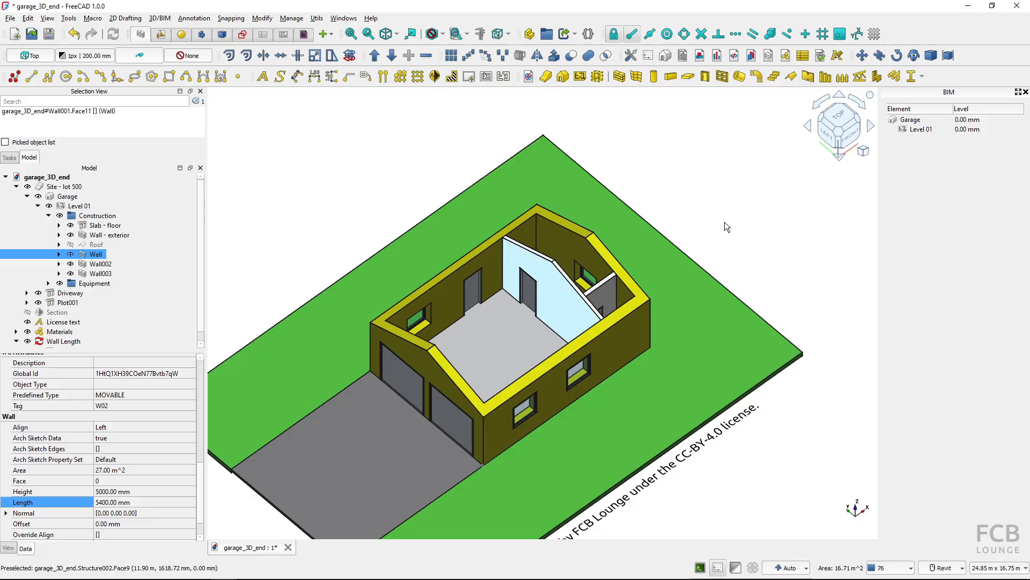
click(724, 223)
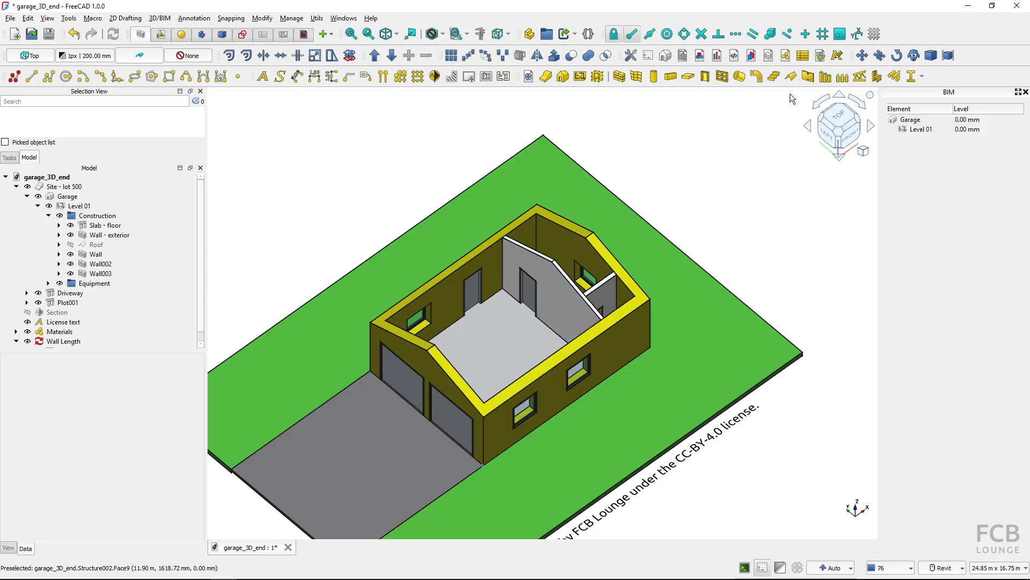
Step: Start a new schedule and name it WALL MATERIAL QUANTITY TAKEOFF
click(802, 56)
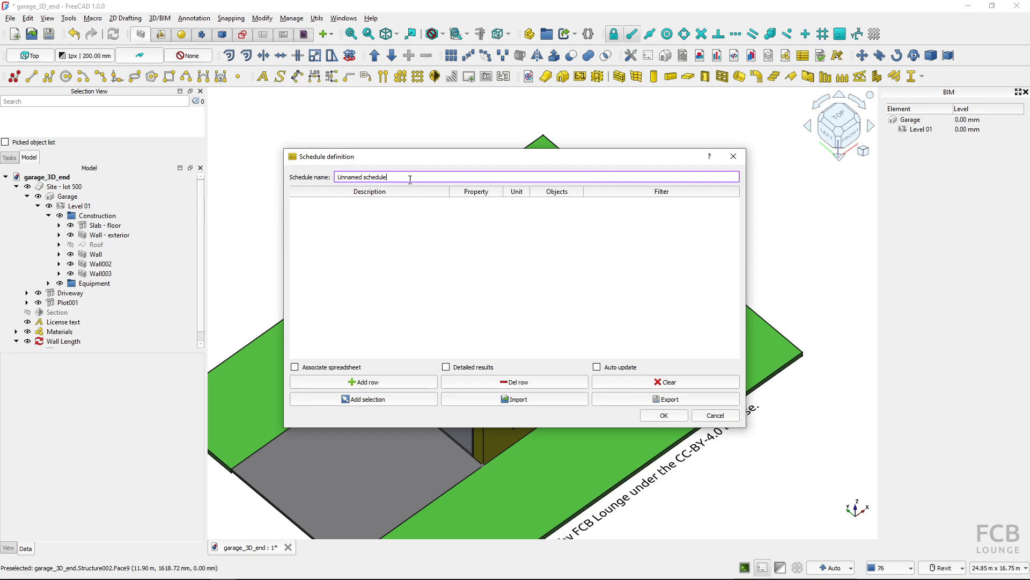
drag(410, 179, 295, 179)
text(WA)
text(LL MATER)
text(IEL)
key(BackSpace)
key(BackSpace)
text(AL QUANTITY TAKEOFF)
click(330, 214)
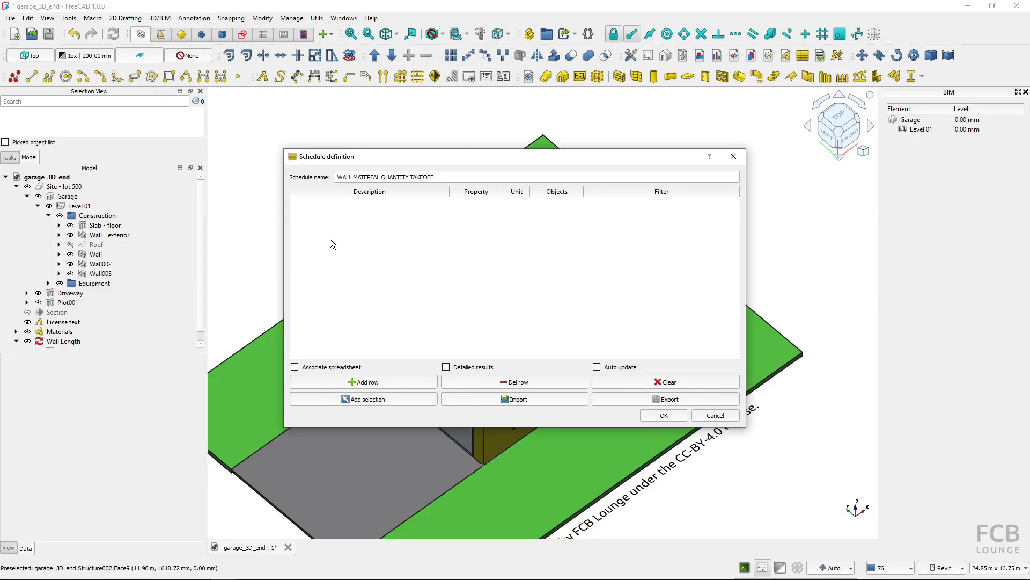
Step: Add a row described as CMU Blocks to the new schedule and apply the definition
click(350, 382)
click(315, 211)
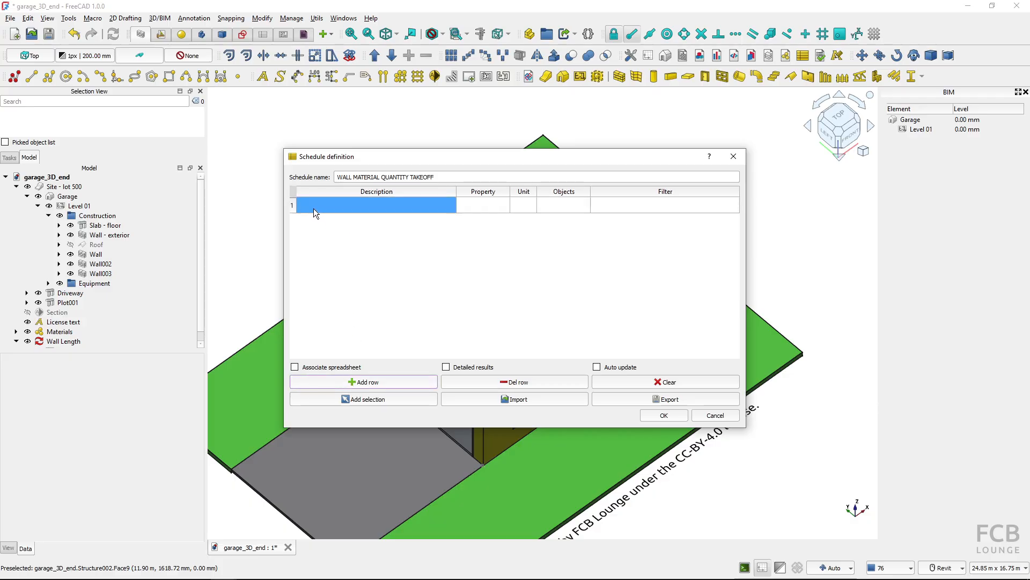
double_click(313, 208)
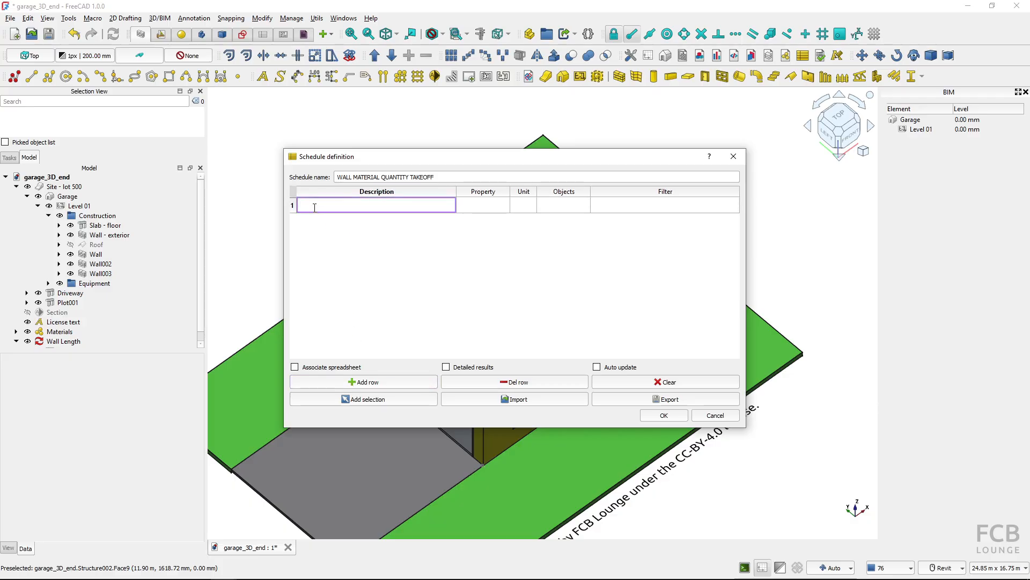
text(CMU Blocks)
key(Return)
drag(314, 208, 461, 211)
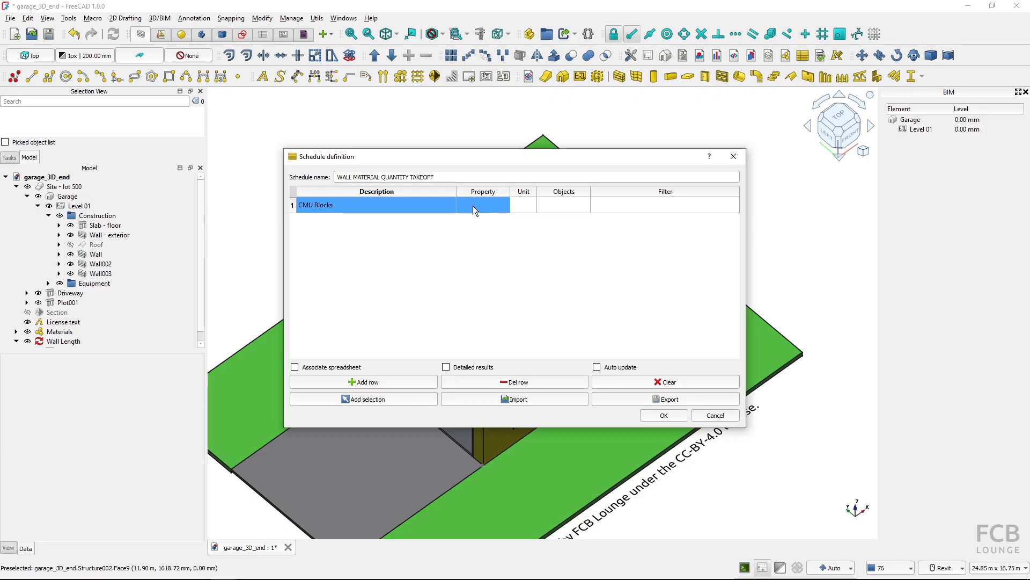
click(652, 417)
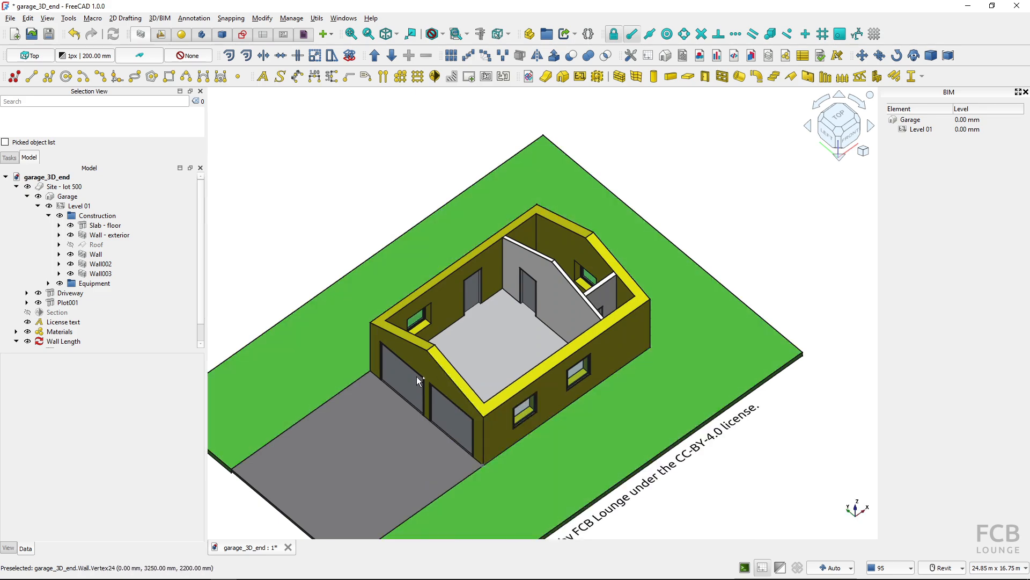
Step: Check the exterior wall's tag and dimensional properties in the model
click(419, 370)
scroll(86, 483, down, 2)
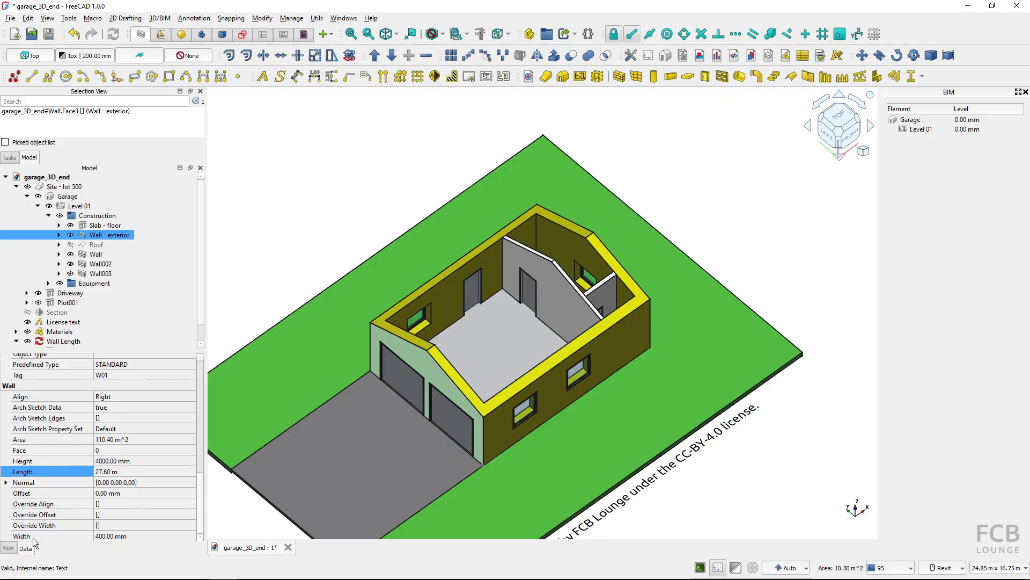
click(292, 205)
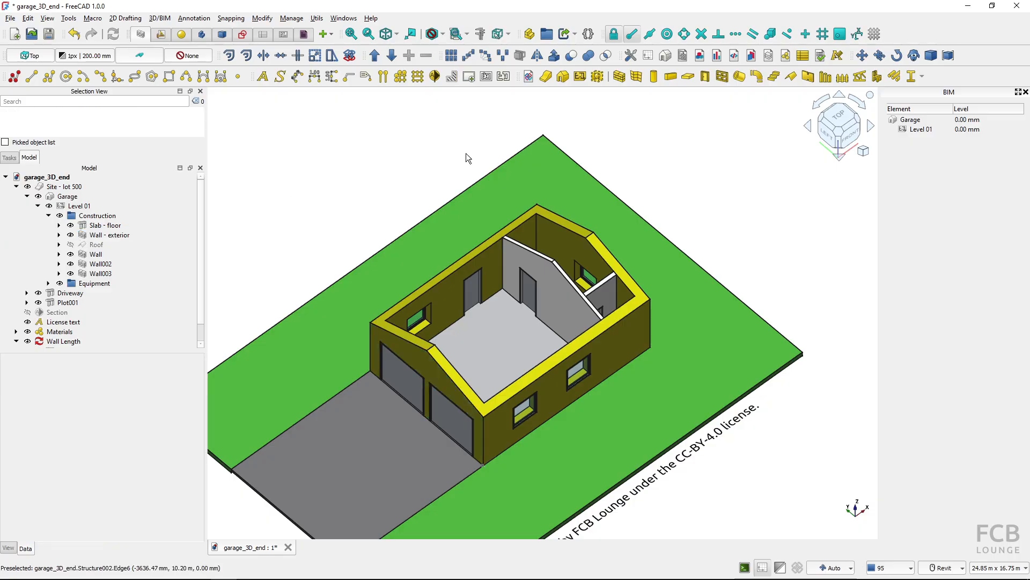
Step: Reopen the WALL MATERIAL QUANTITY TAKEOFF schedule's definition and set the CMU Blocks row's property to Shape.Volume
click(803, 55)
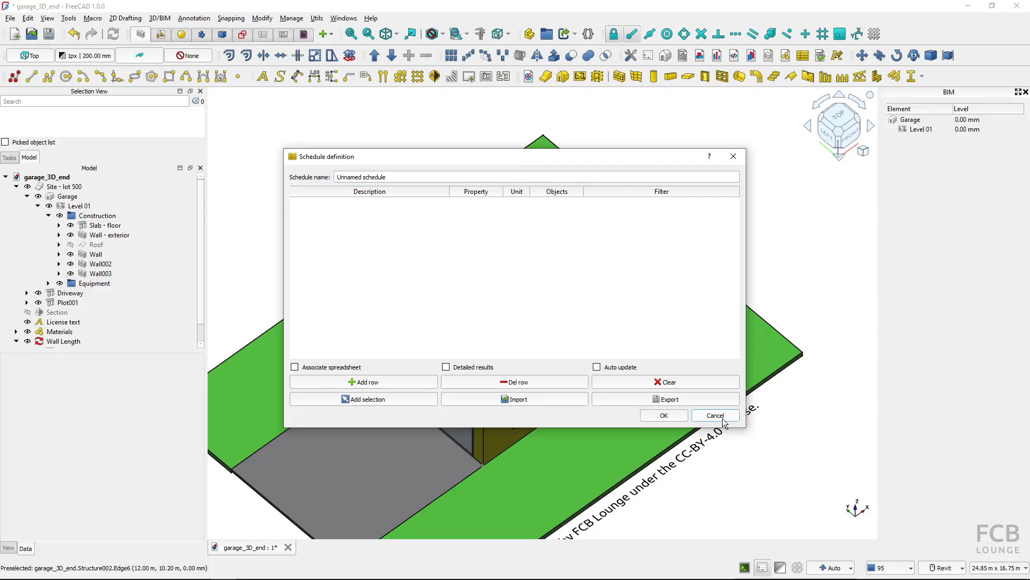
click(664, 415)
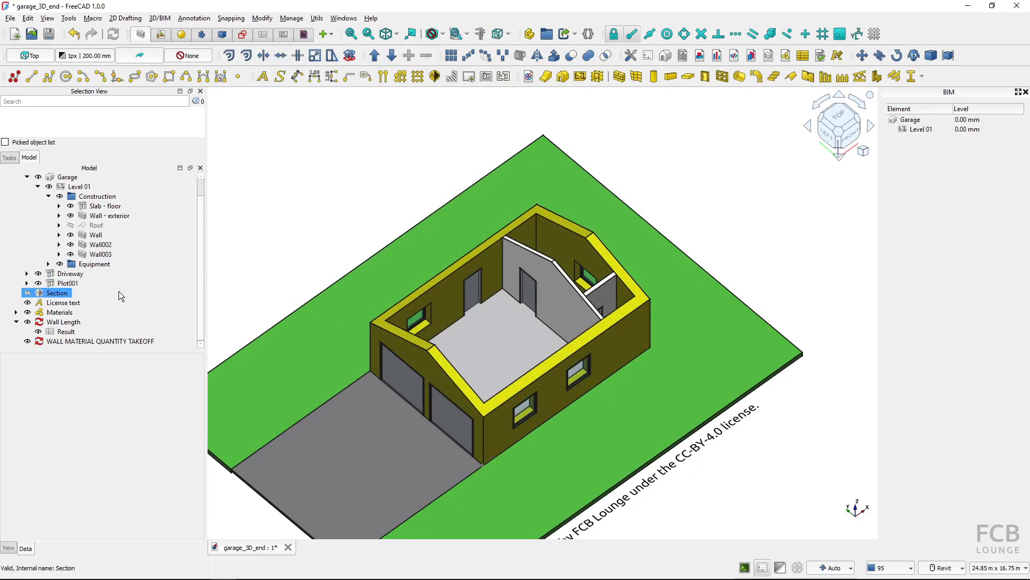
click(85, 342)
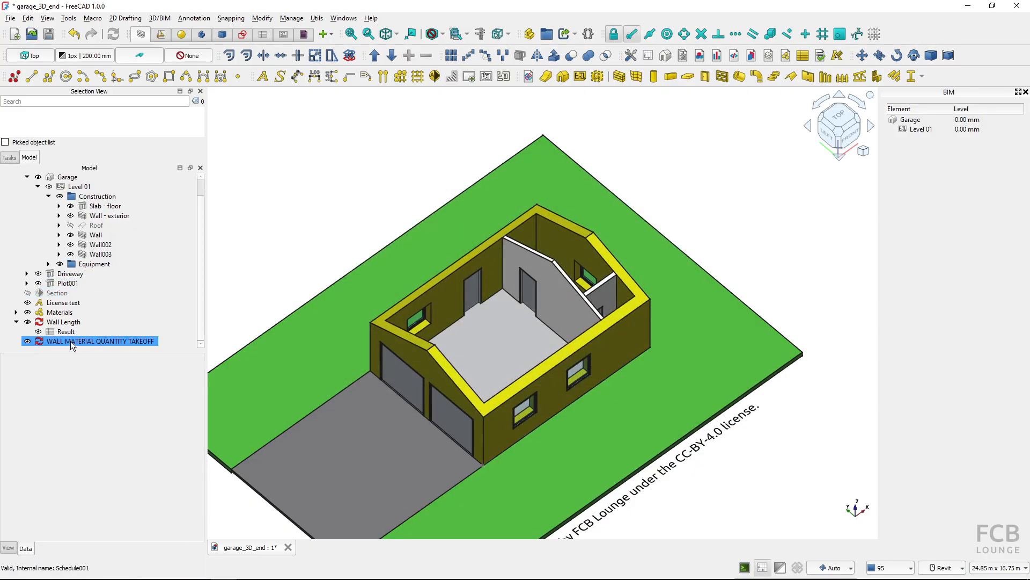
double_click(69, 341)
click(476, 211)
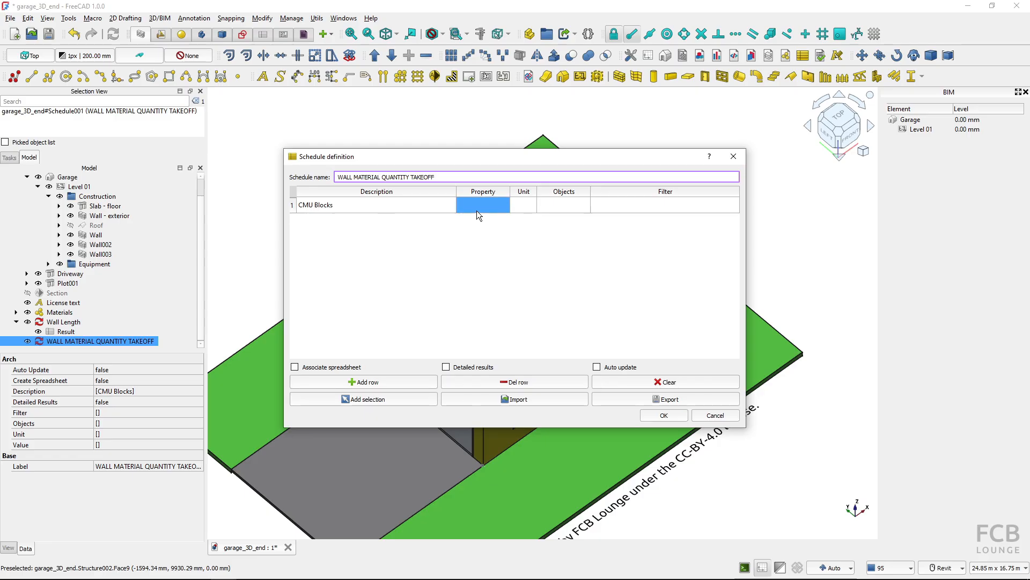
key(ctrl)
key(ctrl)
double_click(474, 206)
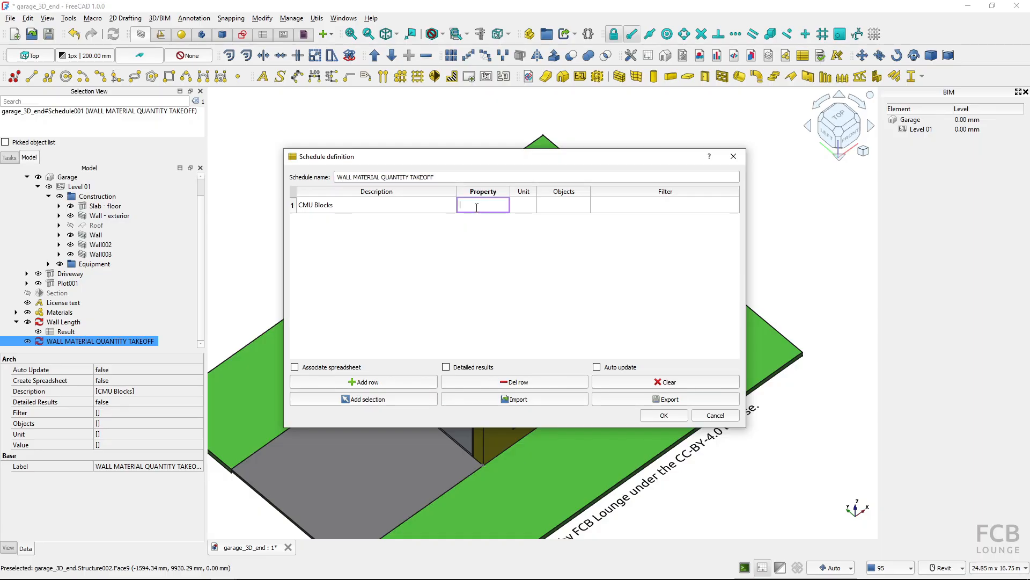
text(Shape.Volume)
key(Return)
Step: Set the CMU Blocks row's filter to ifctype:wall;tag:W01
click(547, 210)
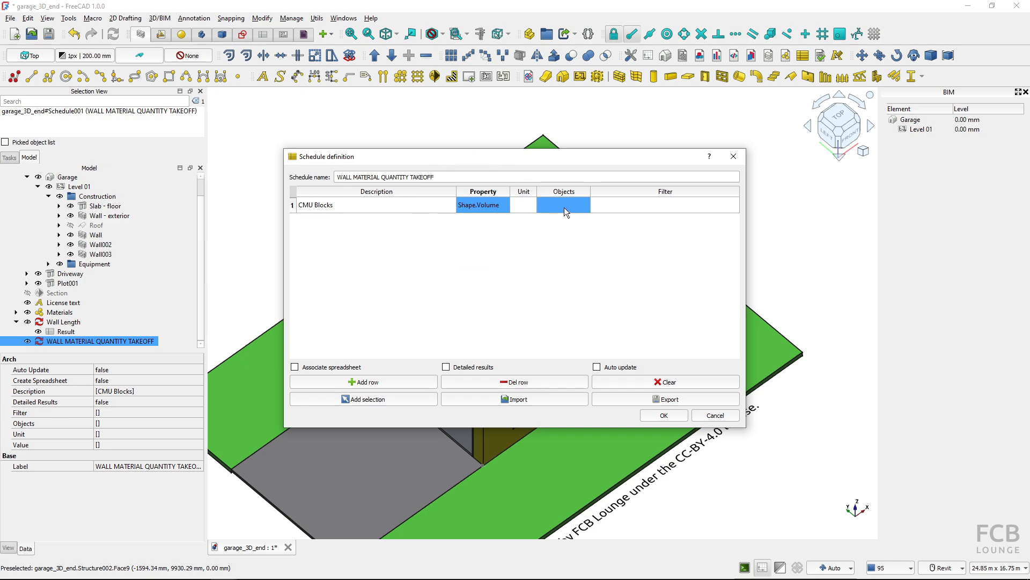
click(613, 208)
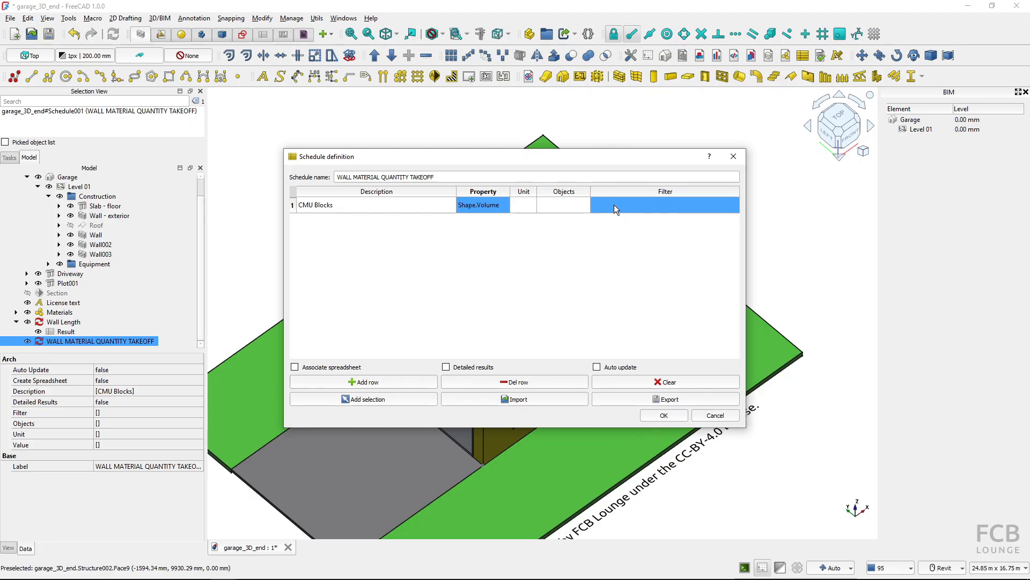
click(614, 204)
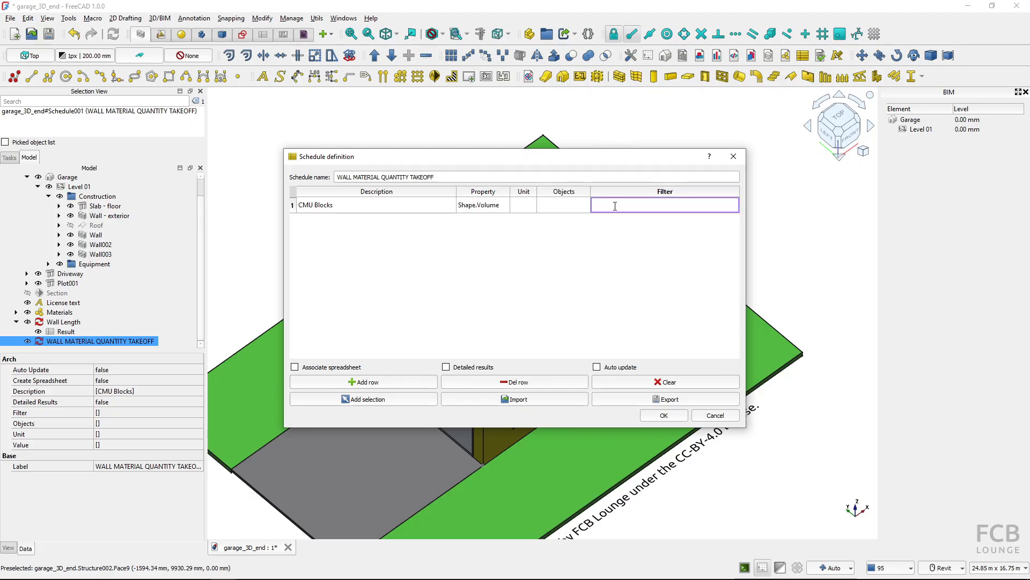
text(ifctype:wall)
click(315, 208)
text(tag:W01)
key(Return)
click(304, 208)
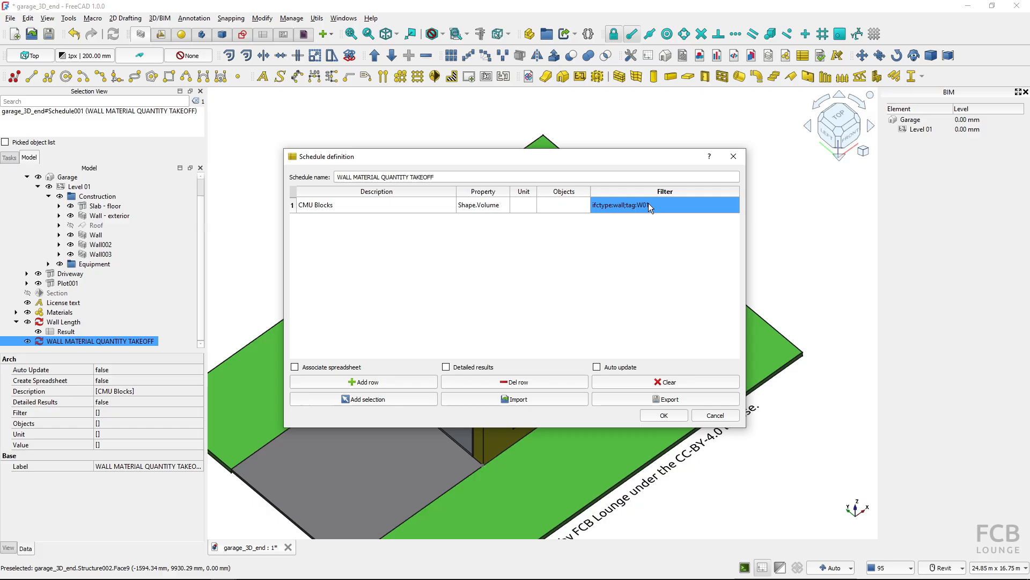
Step: Apply the takeoff schedule with Associate spreadsheet and Auto update enabled, and open its result spreadsheet
click(294, 369)
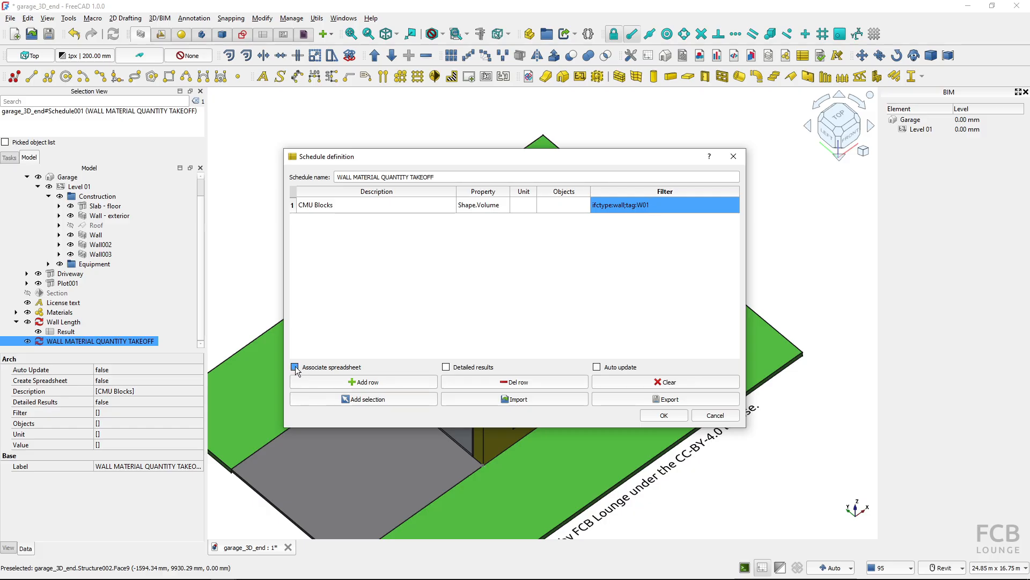
click(596, 367)
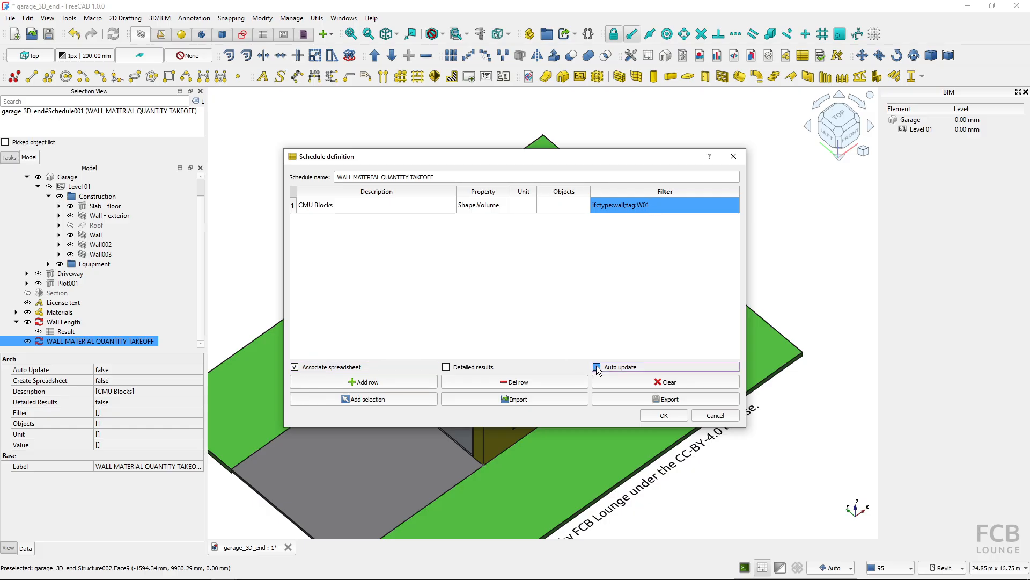
click(663, 415)
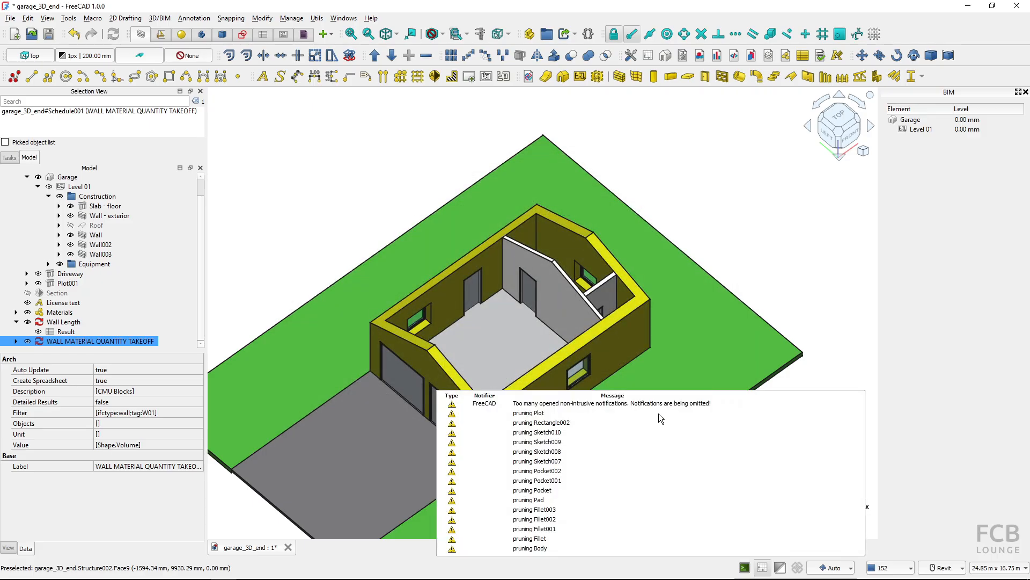
click(16, 341)
double_click(67, 342)
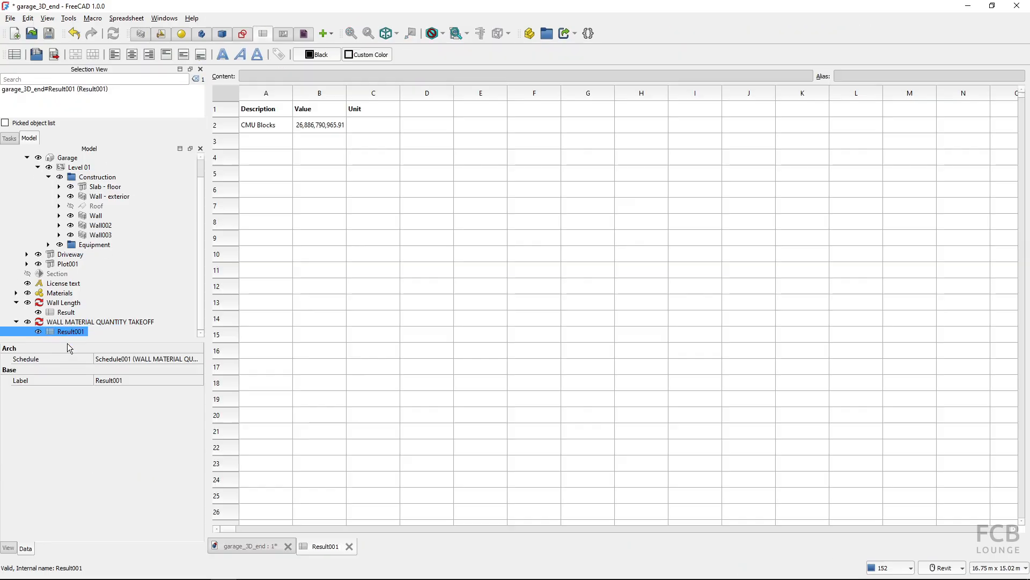
Step: Tile the takeoff result spreadsheet and the garage 3D view side by side
click(319, 253)
click(349, 172)
click(164, 19)
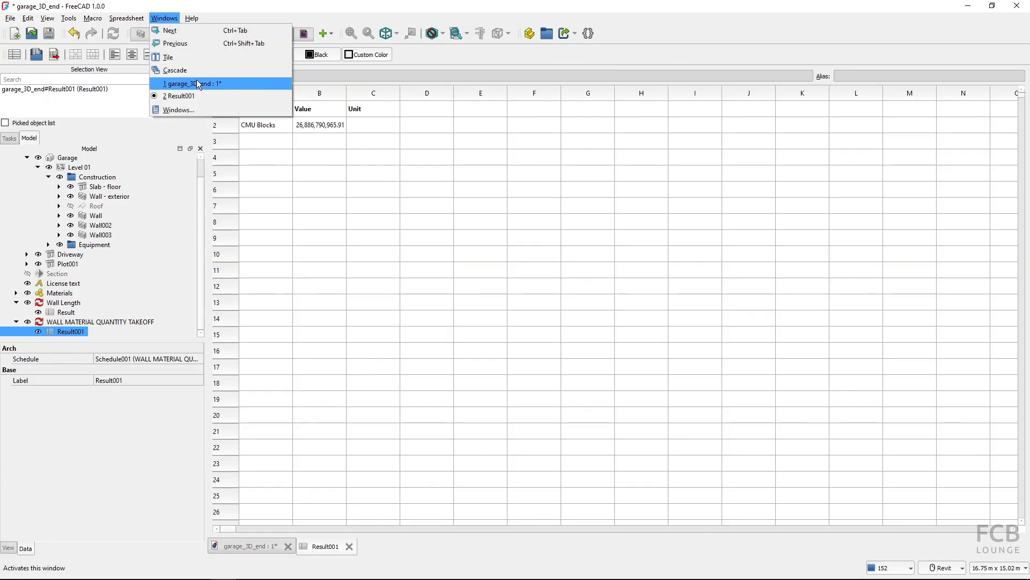
click(188, 56)
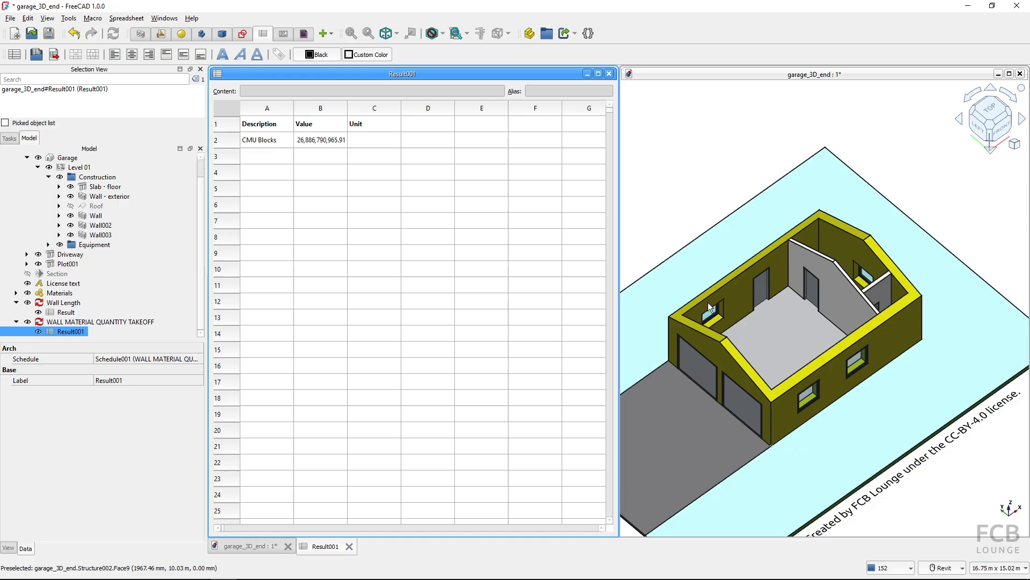
Step: Check the exterior wall's tag and assigned material against the CMU Blocks value in the takeoff spreadsheet
click(902, 337)
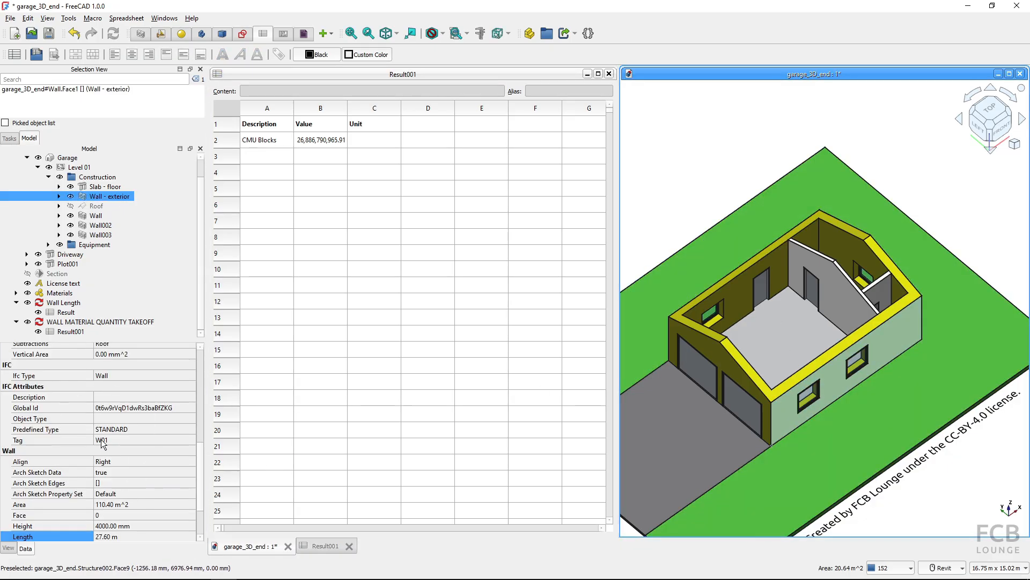
scroll(101, 439, up, 4)
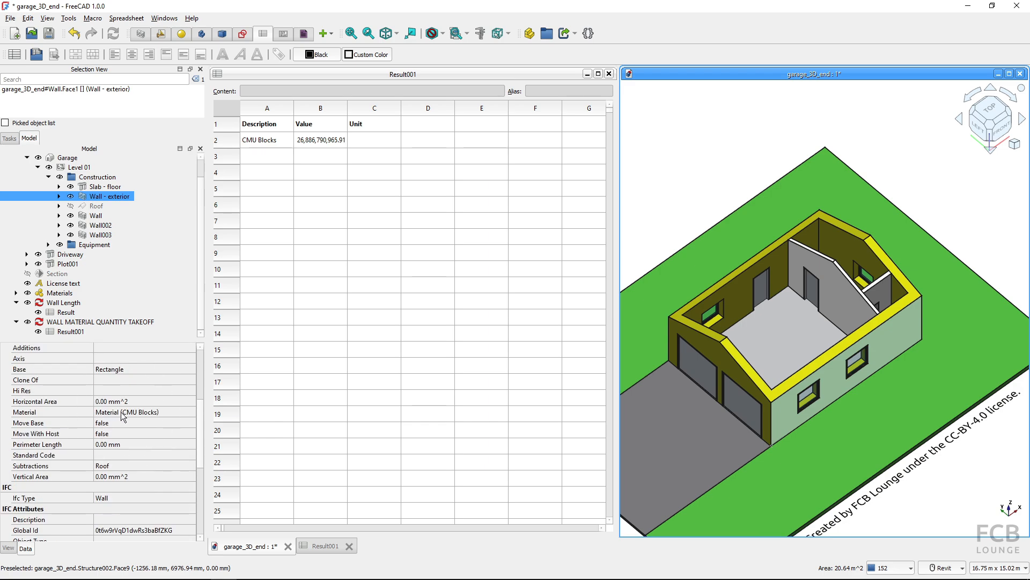
click(290, 189)
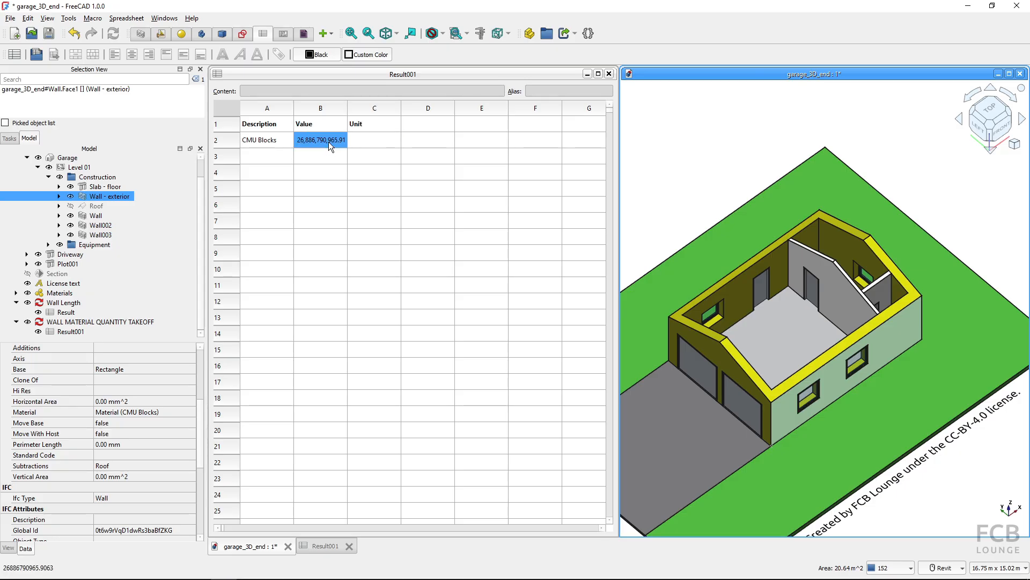
Step: Set the CMU Blocks row's unit to m^3 in the WALL MATERIAL QUANTITY TAKEOFF schedule's definition and apply it
double_click(86, 318)
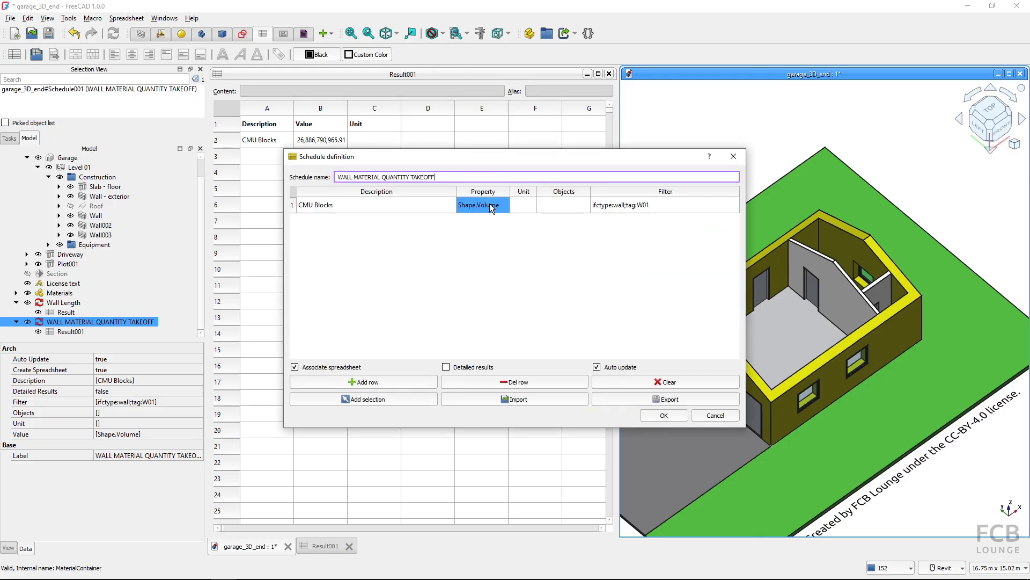
click(525, 207)
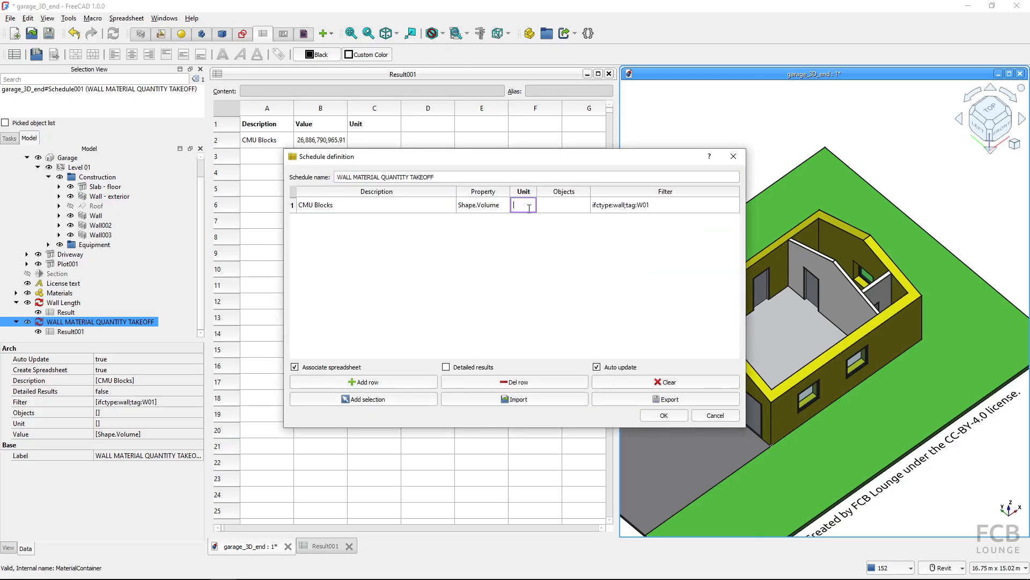
text(m^3)
key(Return)
click(651, 415)
click(362, 156)
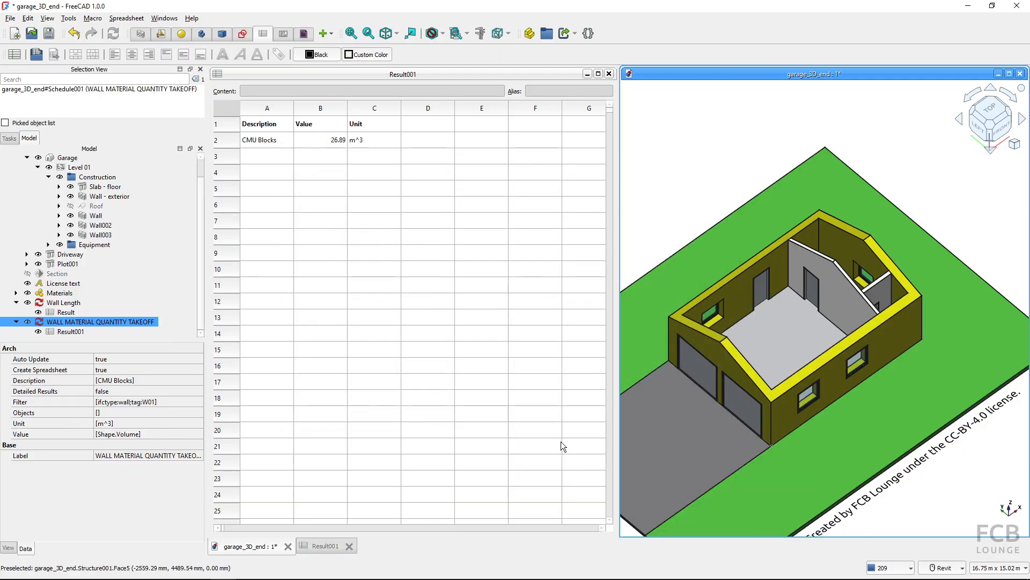
click(369, 142)
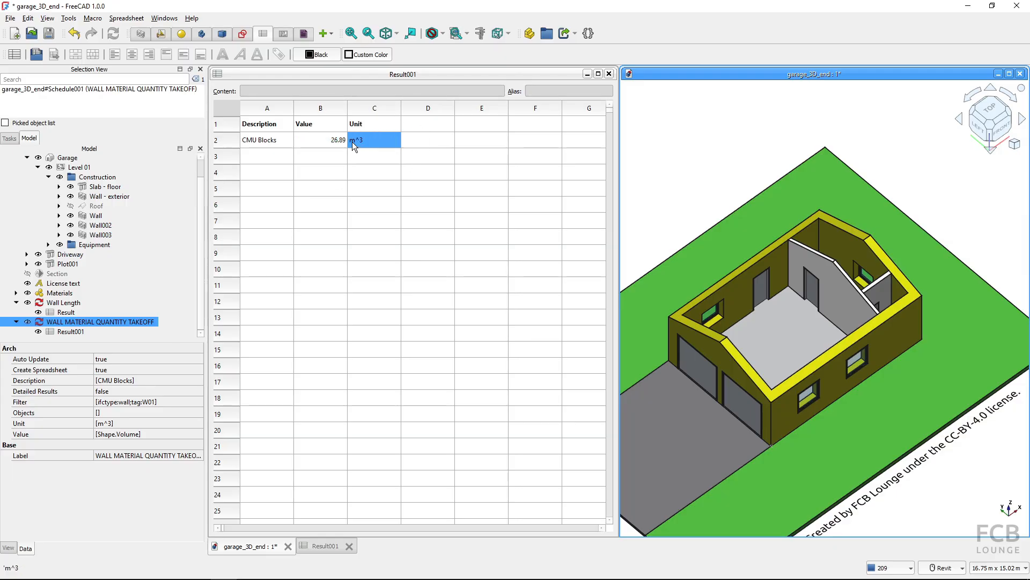
click(336, 198)
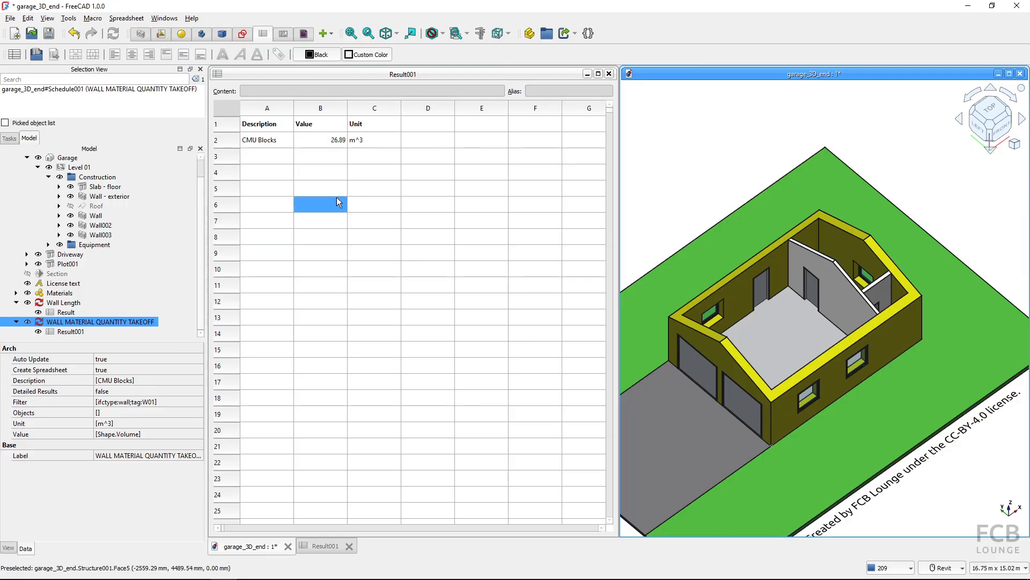
Step: Reopen the WALL MATERIAL QUANTITY TAKEOFF schedule's definition at its CMU Blocks row
double_click(101, 322)
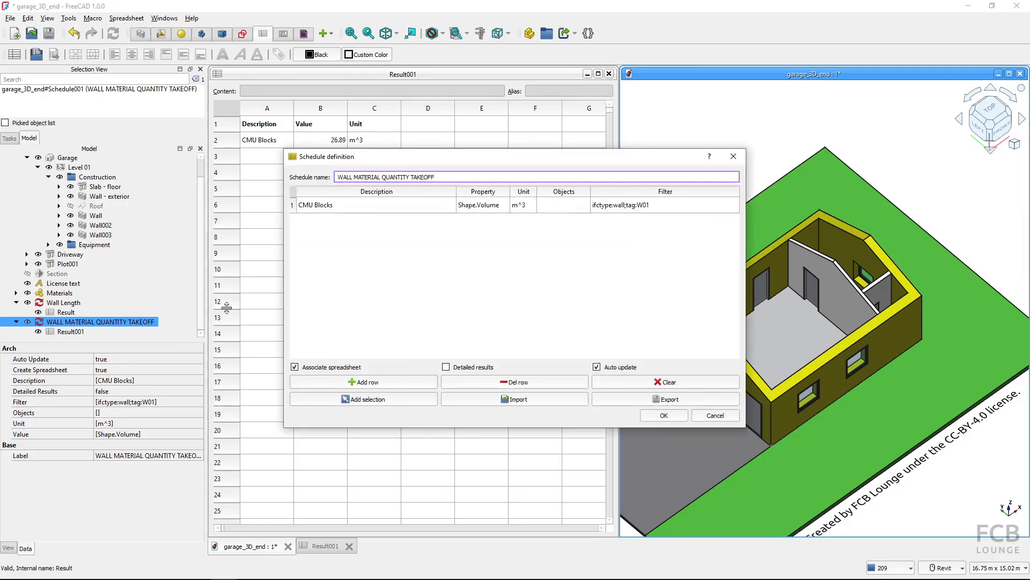
click(350, 208)
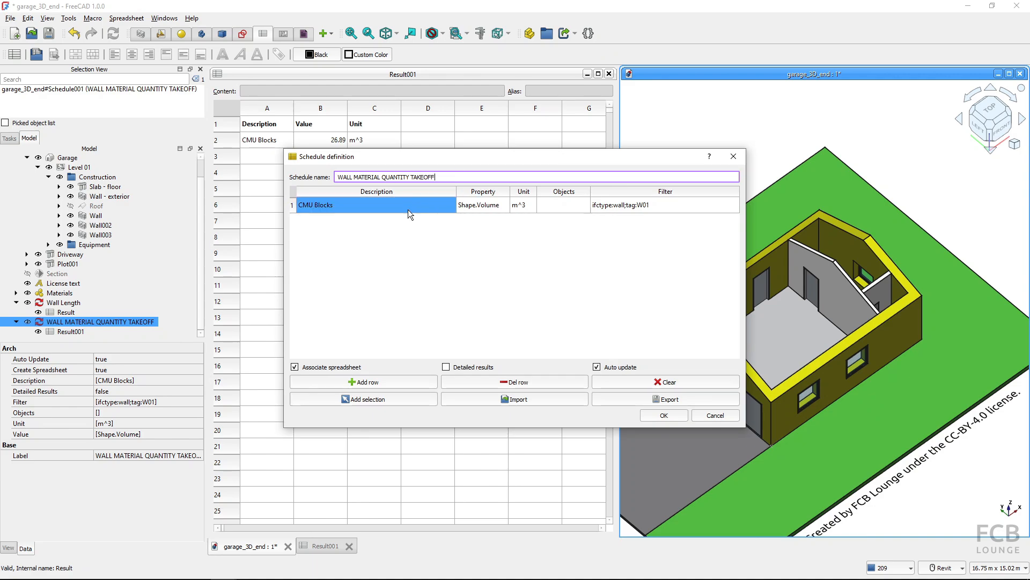
click(372, 382)
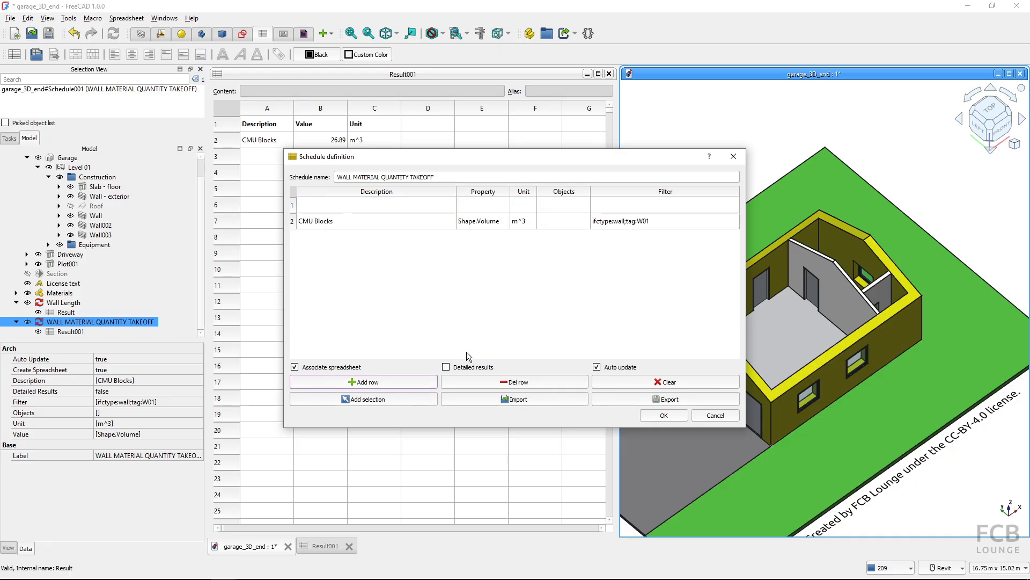
click(329, 206)
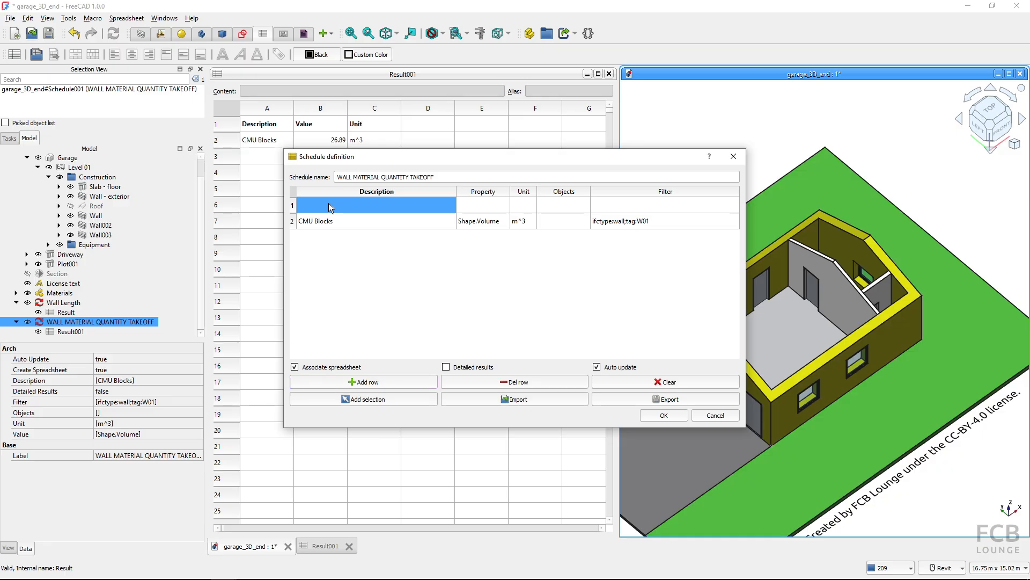
click(512, 381)
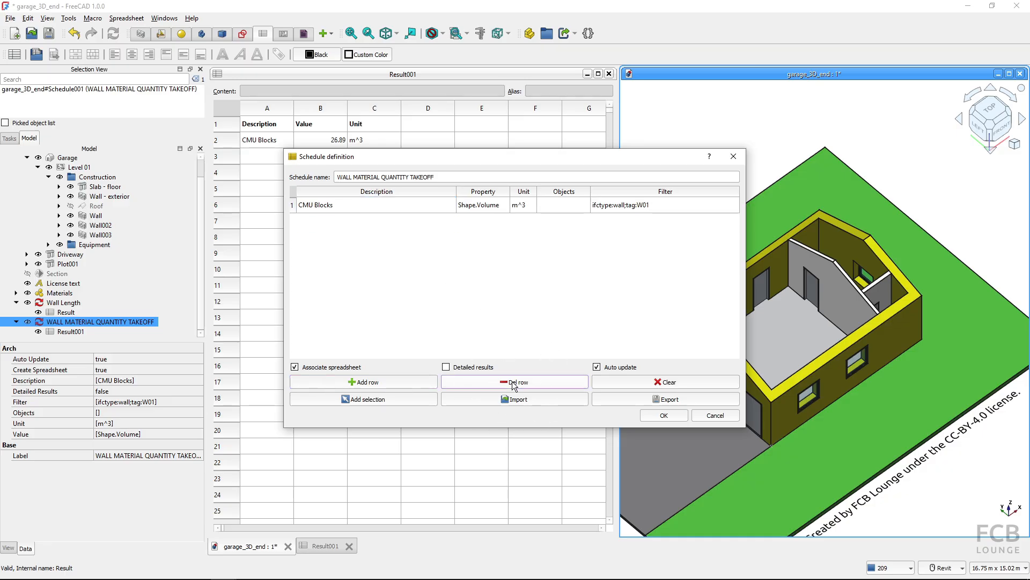
Step: Add a row described as Bricks below CMU Blocks, with property Shape.Volume and unit m3
click(319, 207)
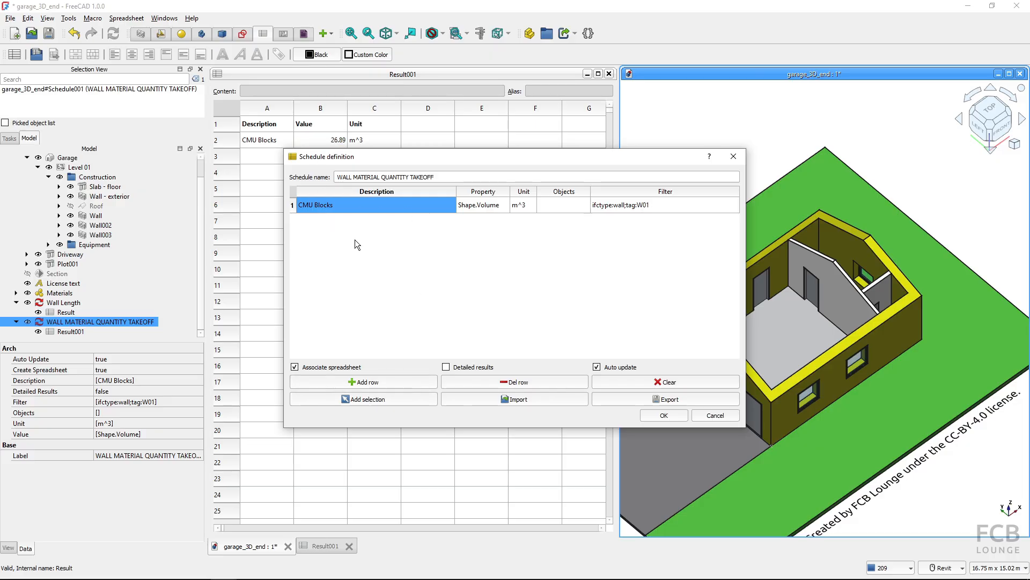
click(364, 382)
click(323, 223)
text(Bricks)
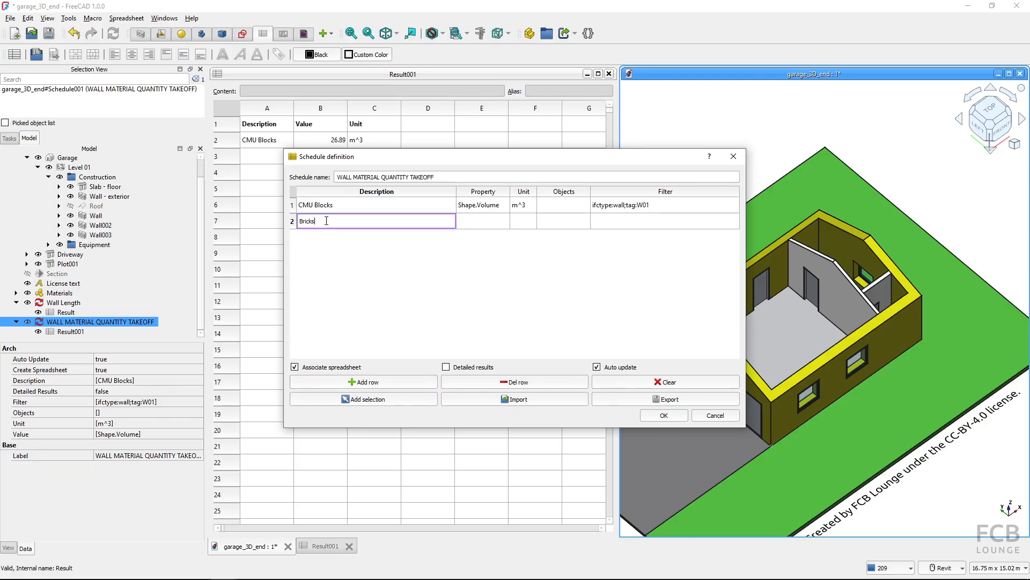
key(Return)
double_click(485, 205)
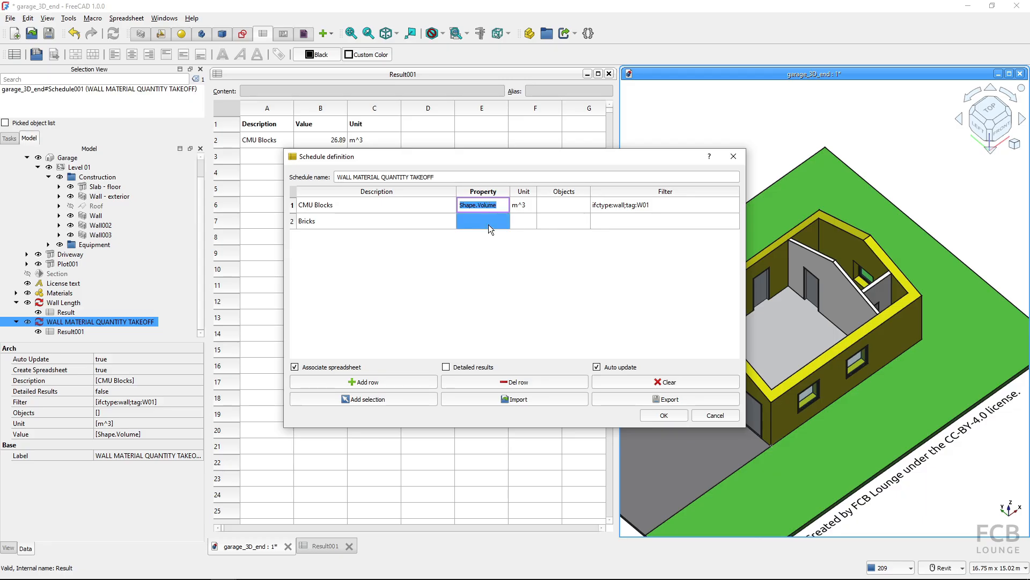
text(Shape.Volume)
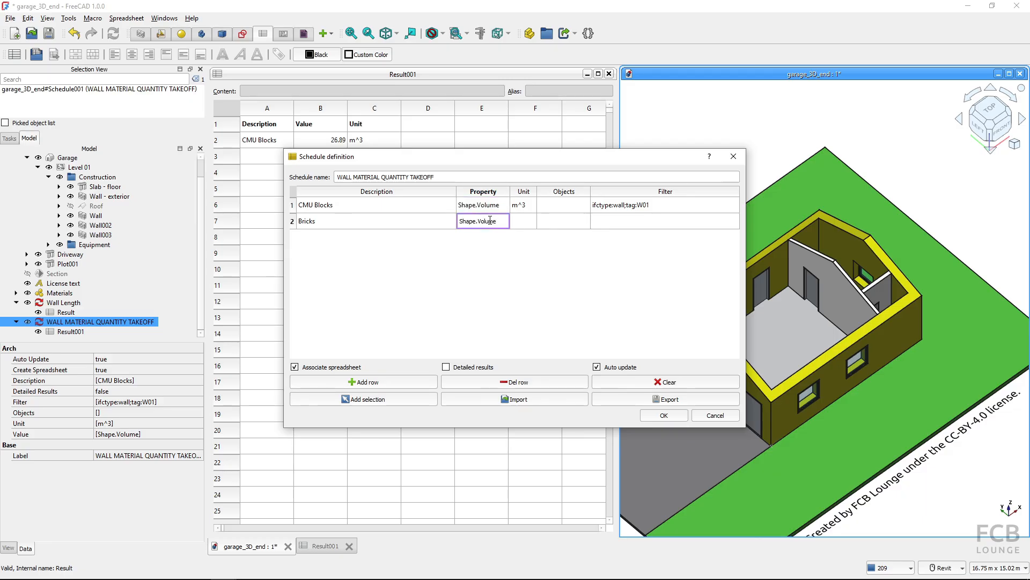
click(530, 221)
click(530, 220)
text(m)
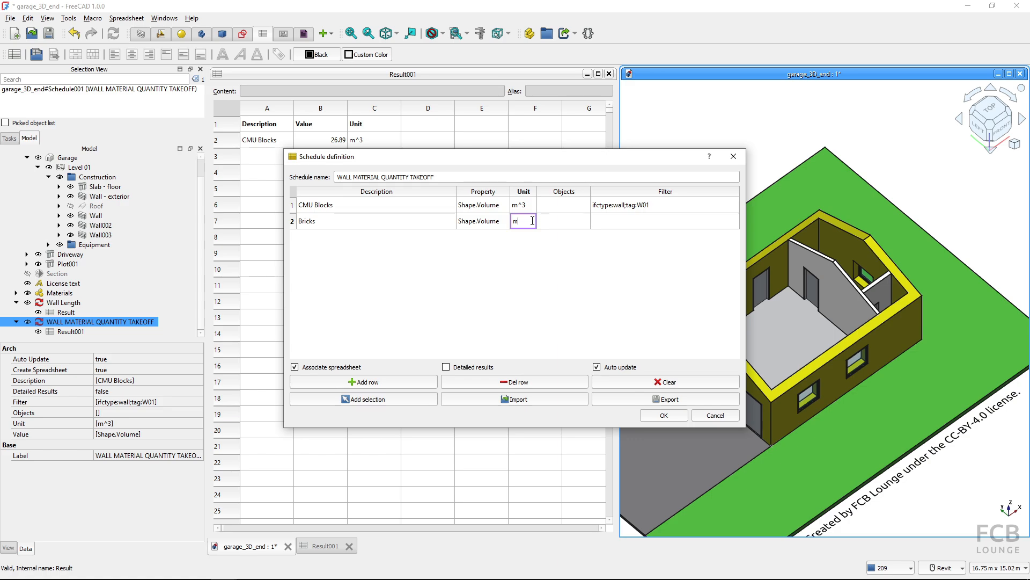
text(3)
Step: Copy the CMU Blocks filter to the Bricks row and change it to ifctype:wall;tag:W02
click(548, 223)
click(617, 221)
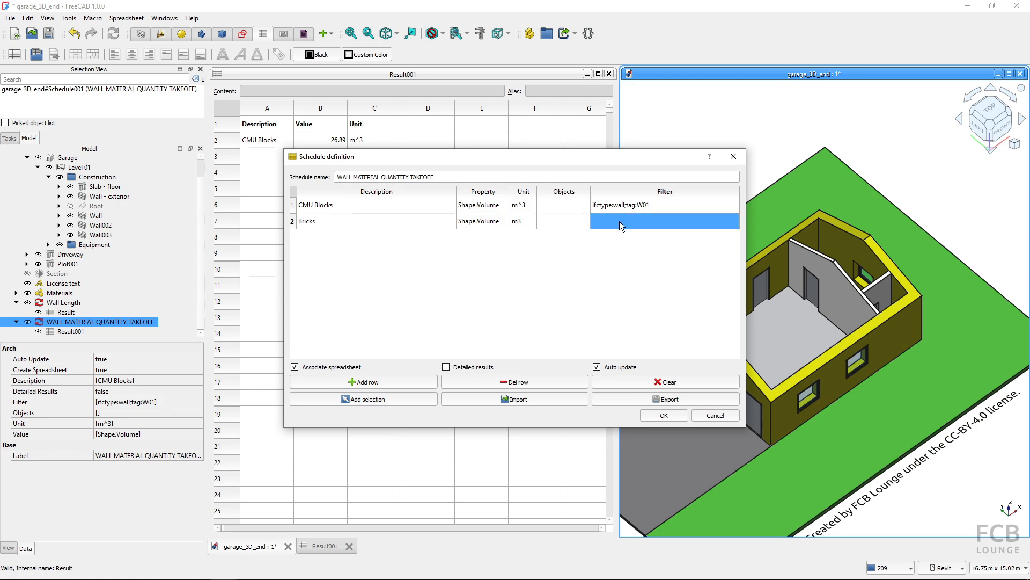
click(664, 203)
click(666, 202)
key(ctrl+c)
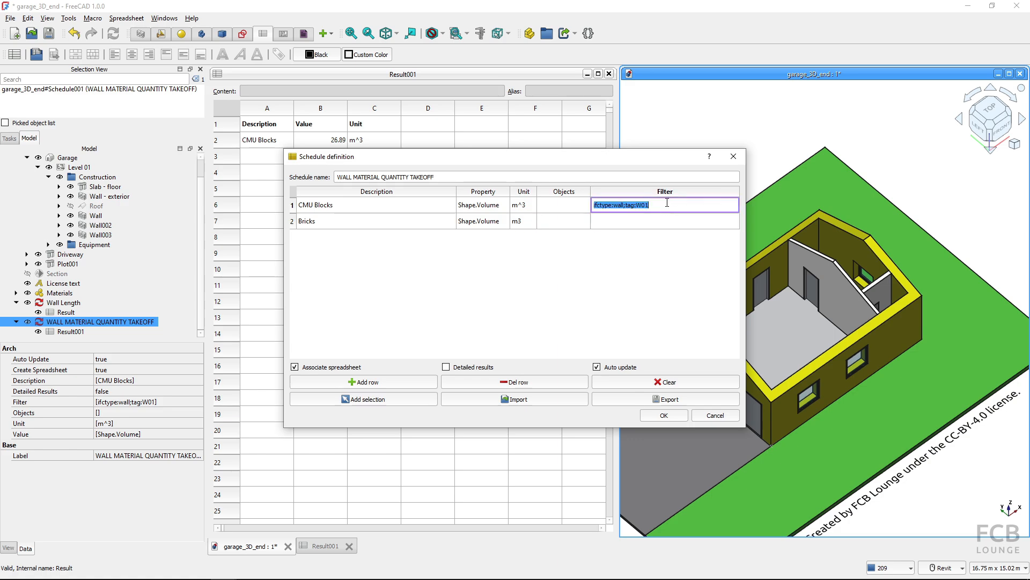
click(645, 221)
click(638, 221)
key(ctrl+v)
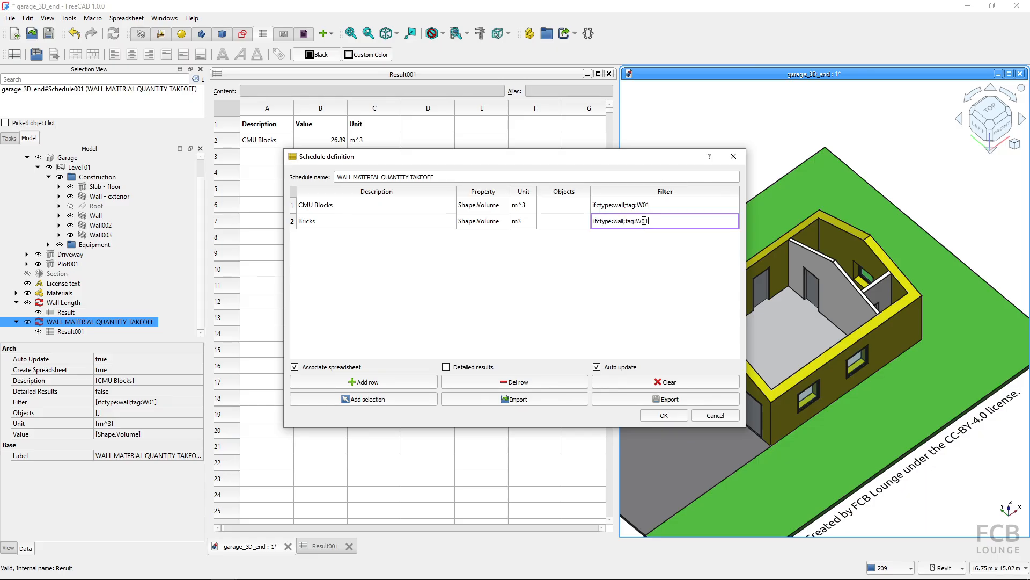
key(BackSpace)
key(Return)
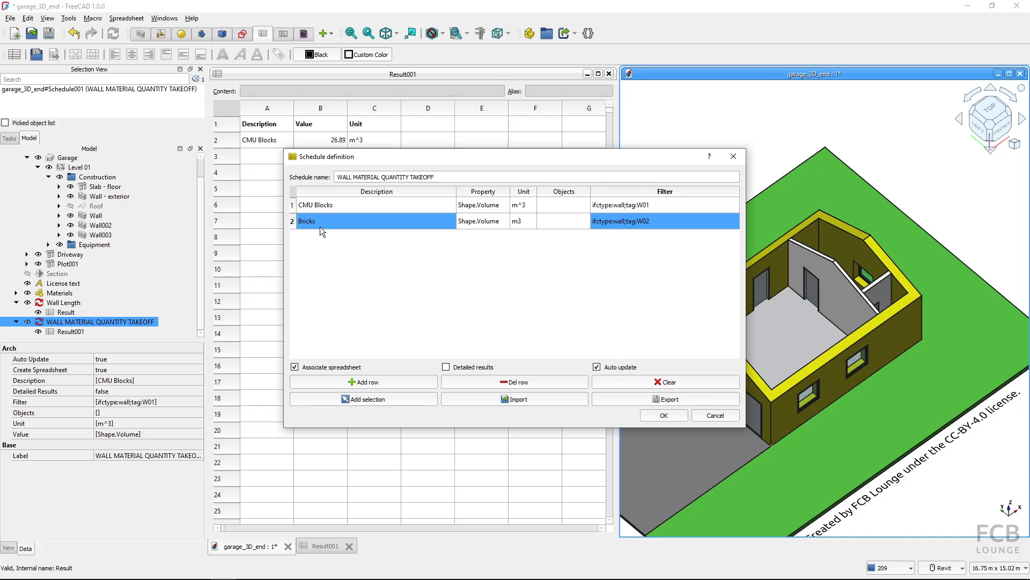
Step: Add a row described as Drywall below Bricks, with property Shape.Volume and unit m3
click(354, 221)
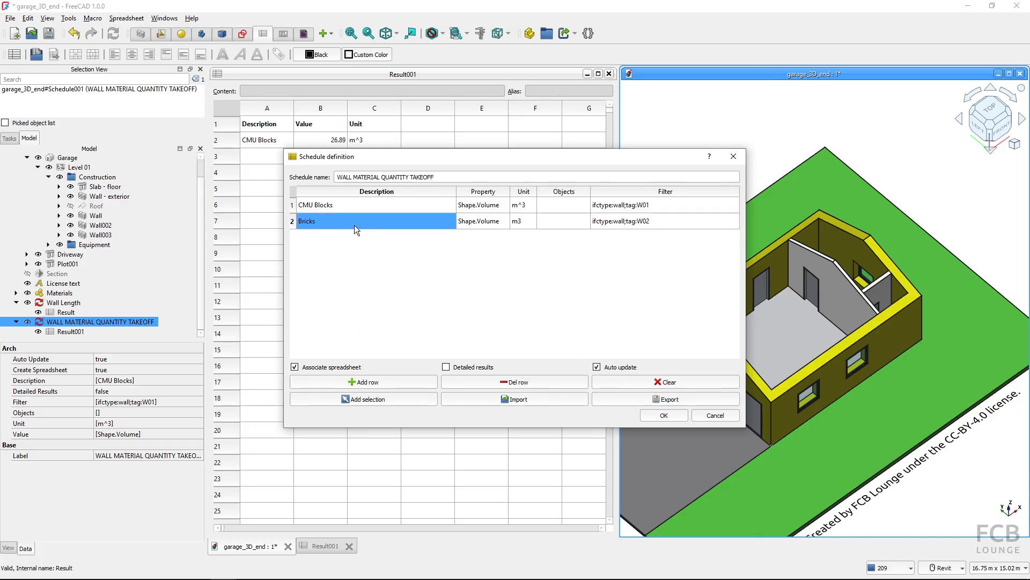
click(364, 384)
double_click(317, 238)
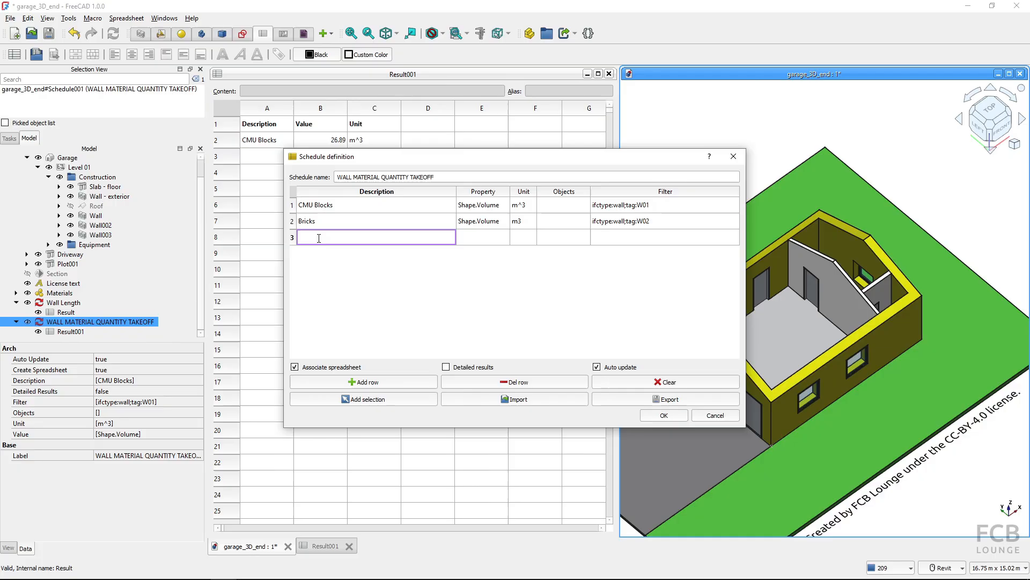
text(Drywall)
click(423, 221)
click(481, 221)
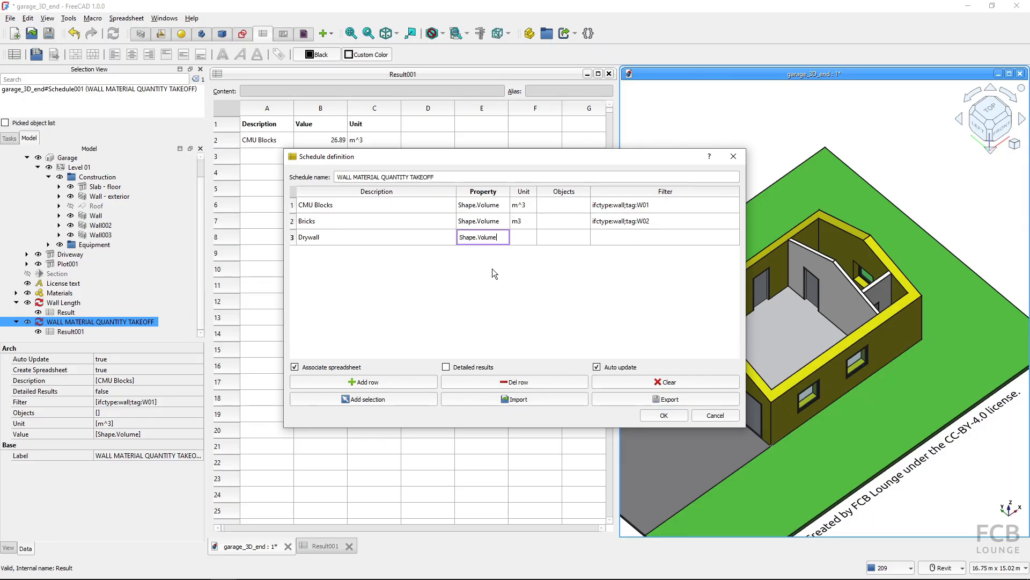
double_click(520, 239)
text(m)
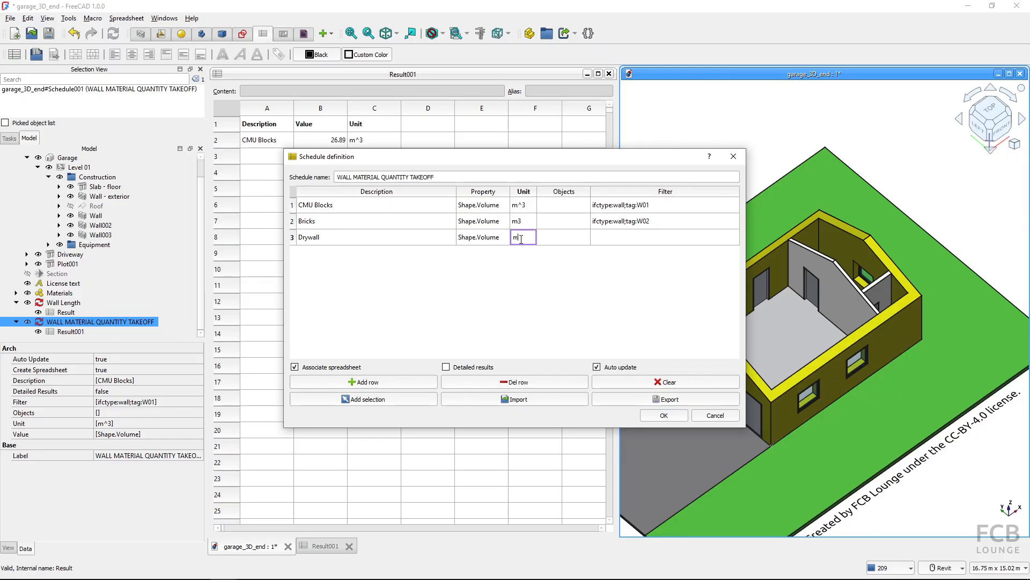
text(3)
Step: Copy the Bricks filter to the Drywall row, change it to ifctype:wall;tag:W03, and apply the schedule
click(592, 237)
click(626, 221)
click(626, 221)
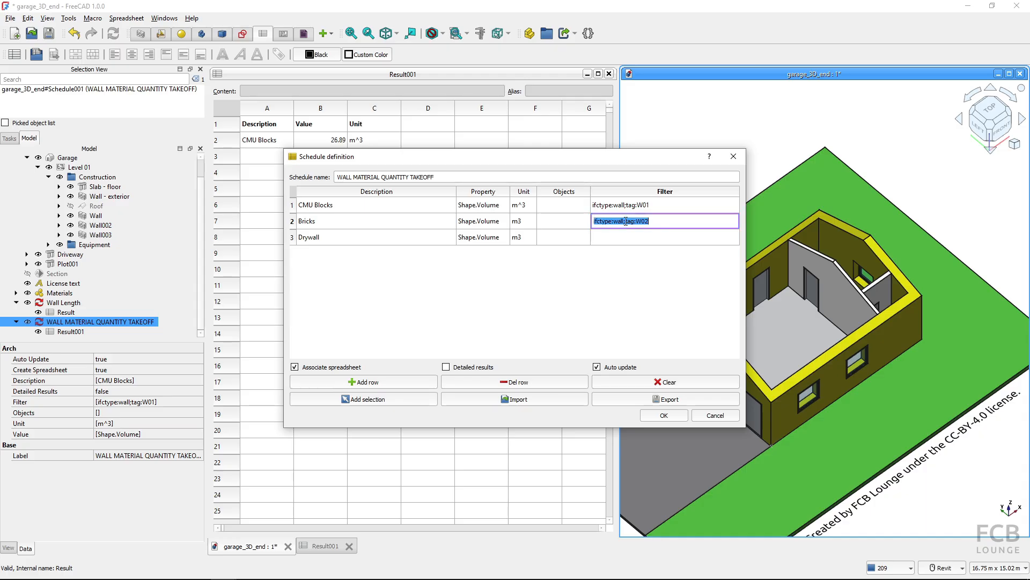
key(ctrl+c)
click(623, 237)
click(622, 237)
key(ctrl+v)
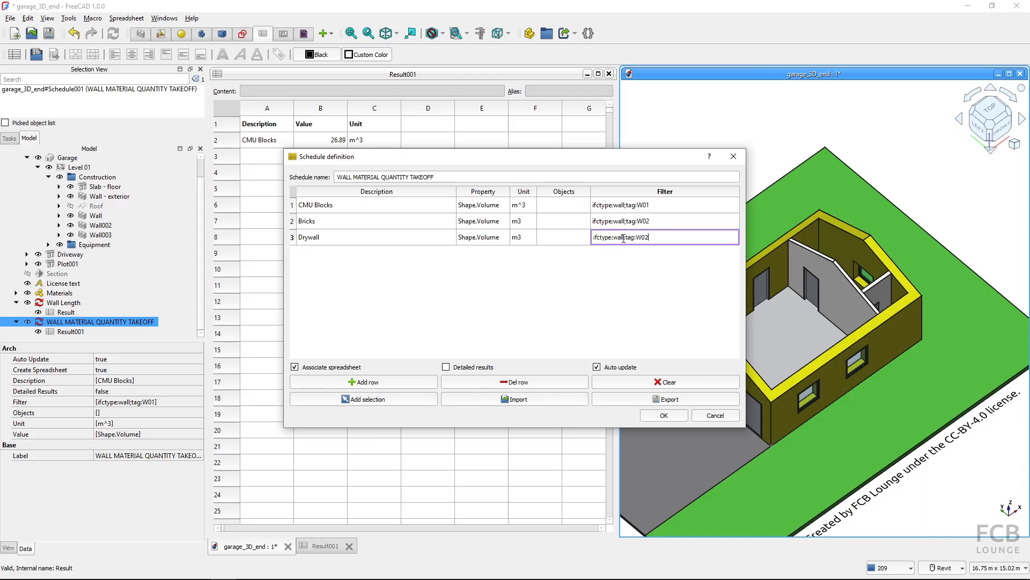
key(BackSpace)
text(3)
key(Return)
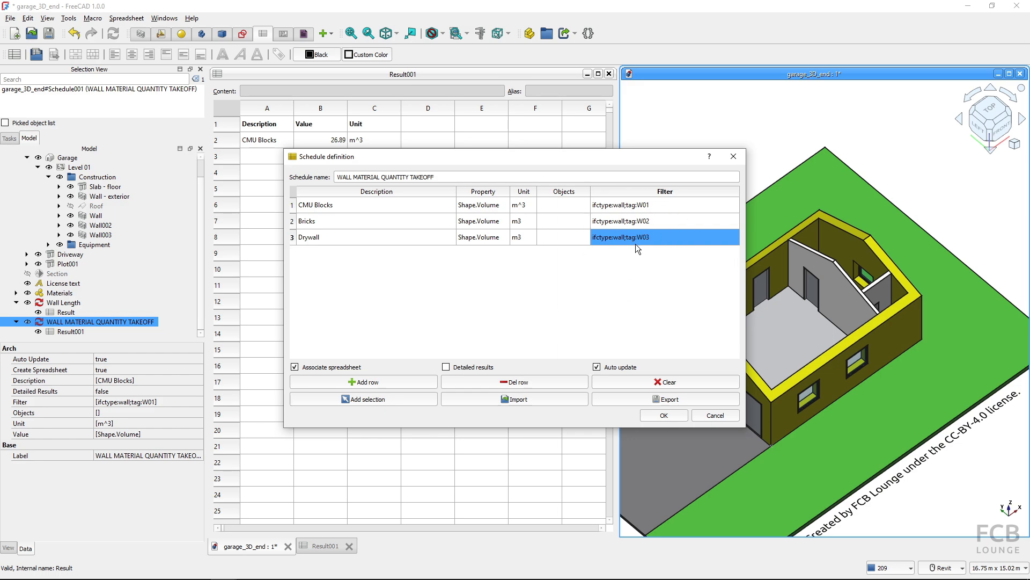
click(658, 418)
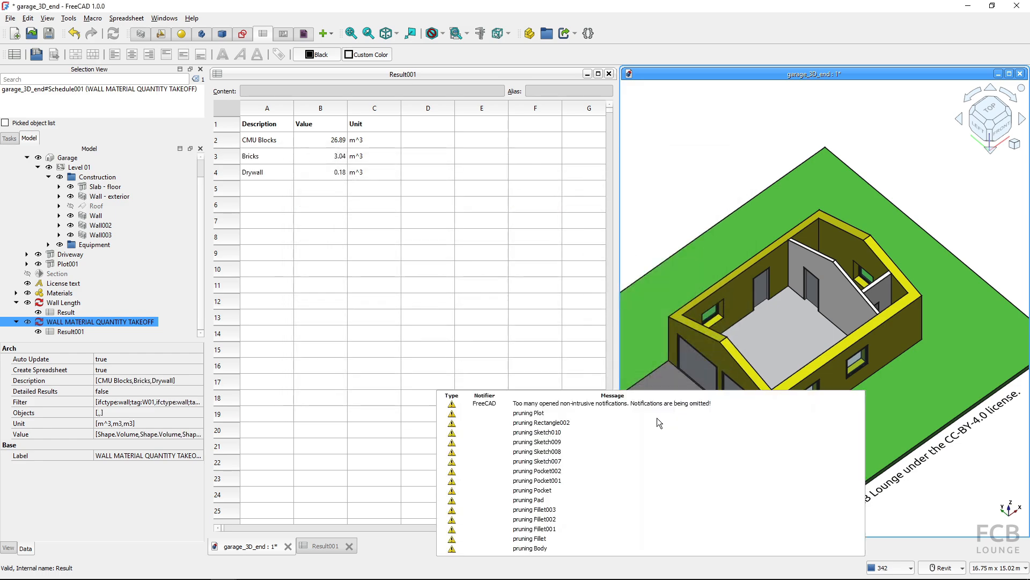
Step: Review the volumes and units of the CMU Blocks, Bricks and Drywall rows in the takeoff spreadsheet
click(534, 432)
click(310, 209)
click(381, 172)
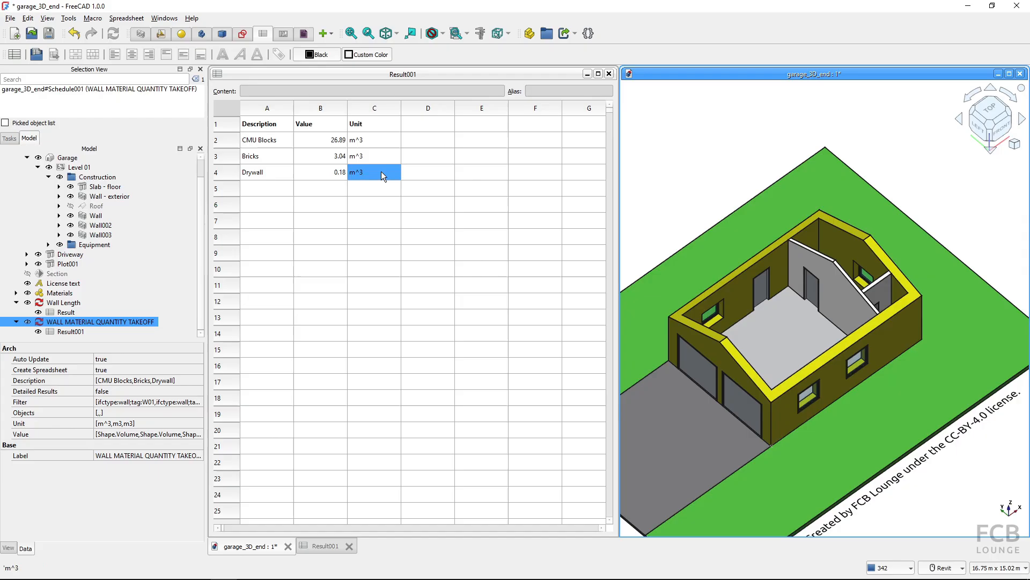
click(332, 139)
click(279, 141)
click(290, 155)
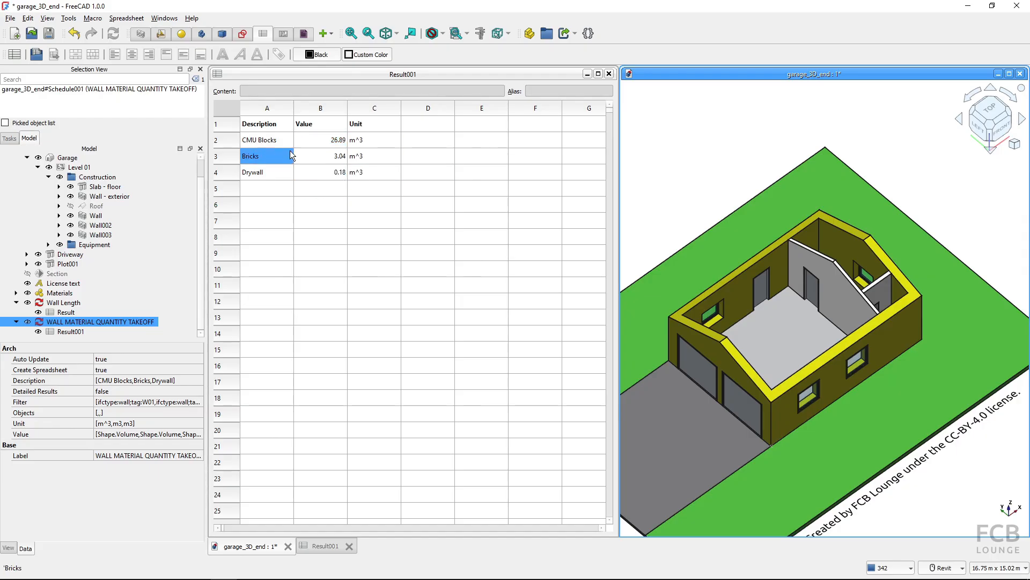
click(302, 154)
click(306, 166)
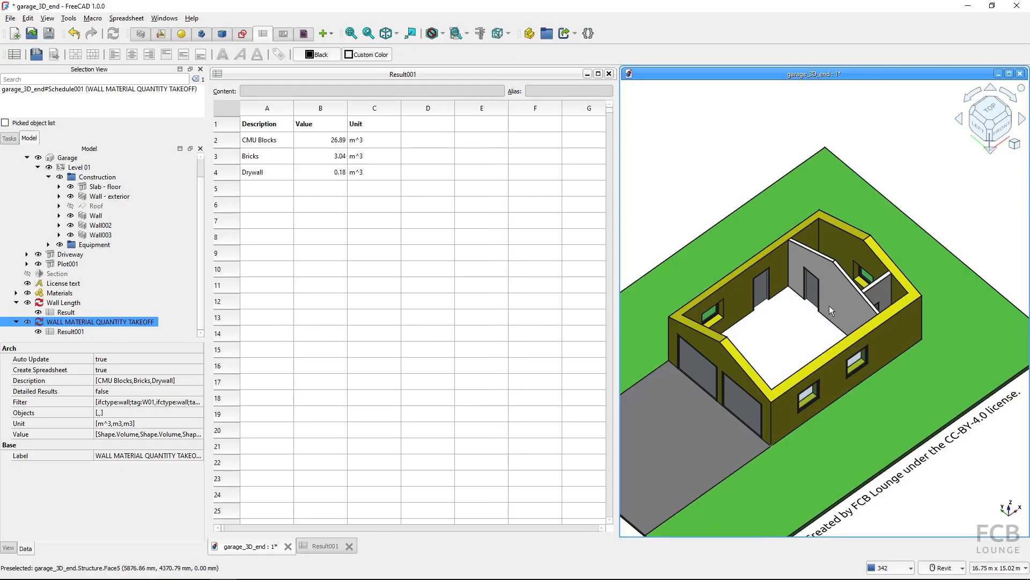
Step: Set the length of the short interior wall Wall002 to 3000 mm and check the Bricks volume in the takeoff spreadsheet
click(876, 291)
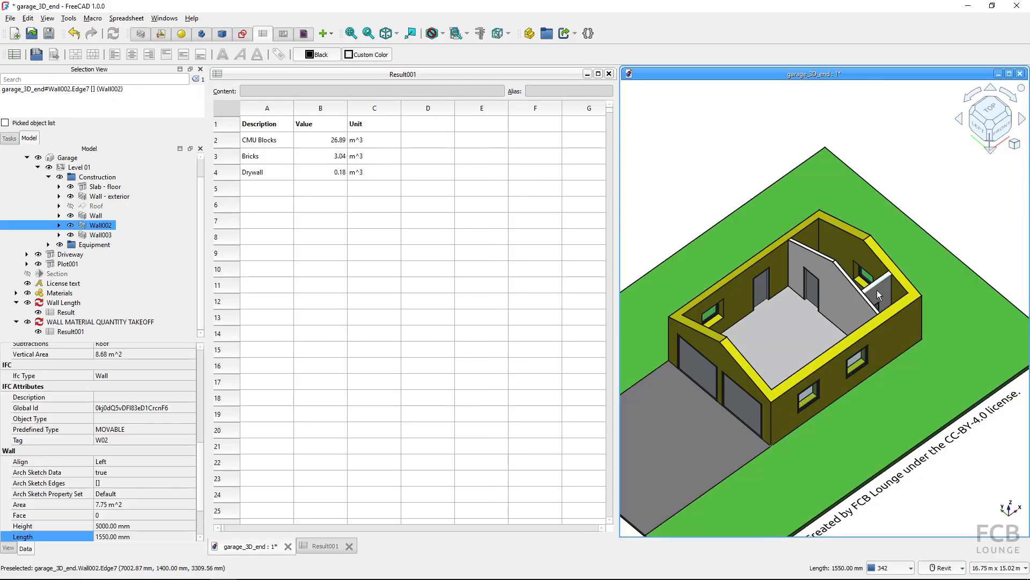
click(144, 536)
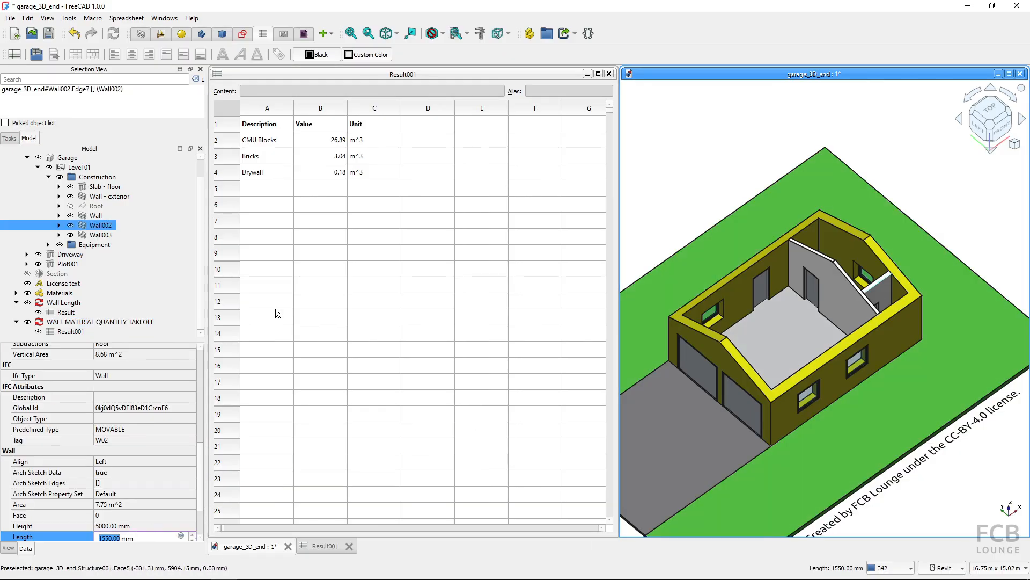
text(3000)
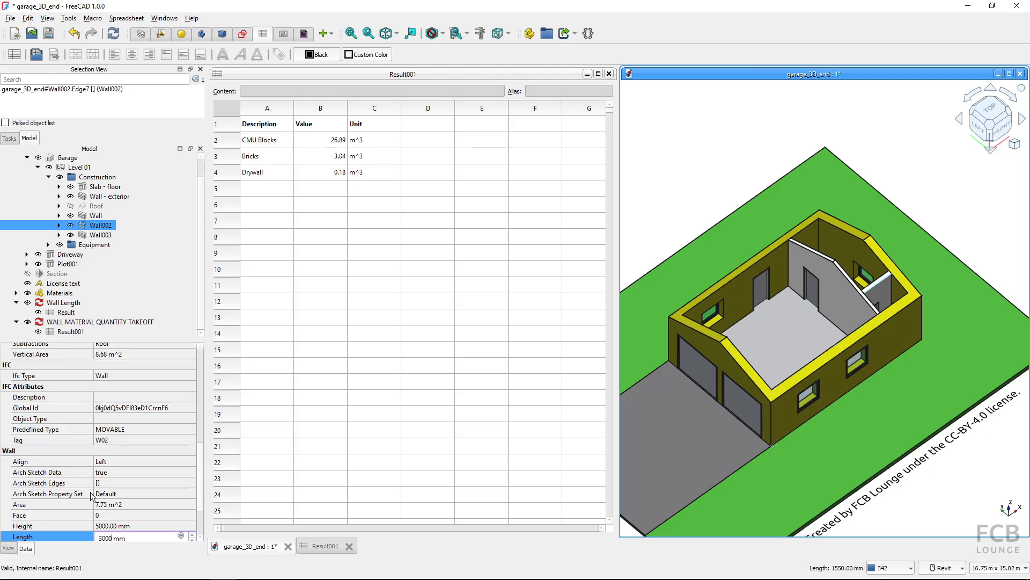
key(Return)
click(327, 177)
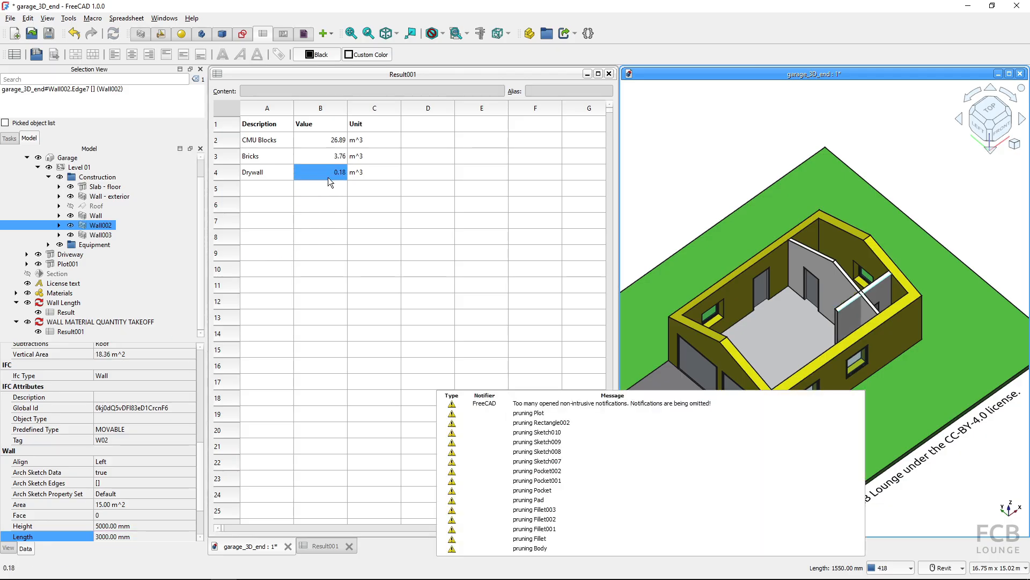
click(337, 161)
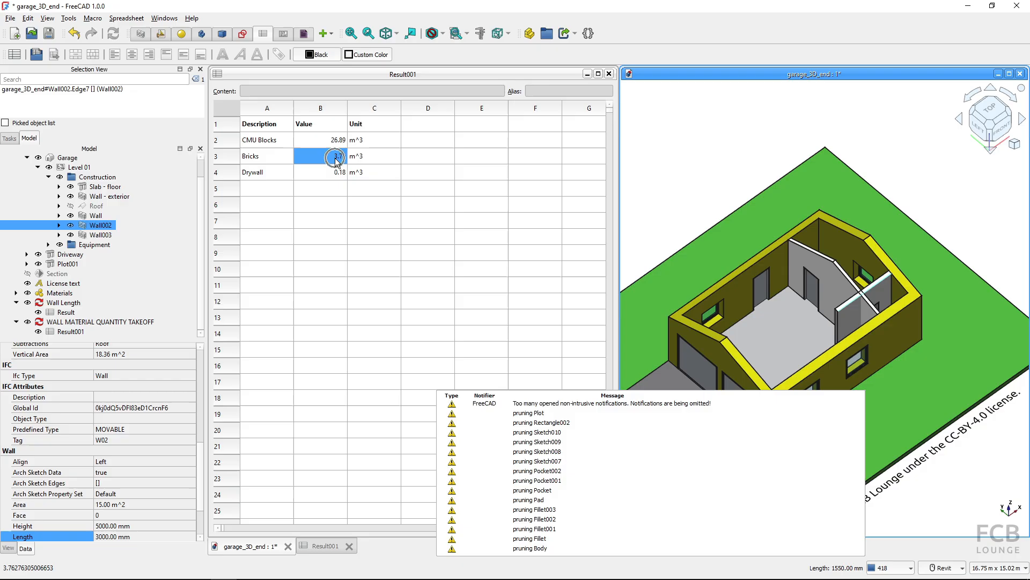
click(476, 370)
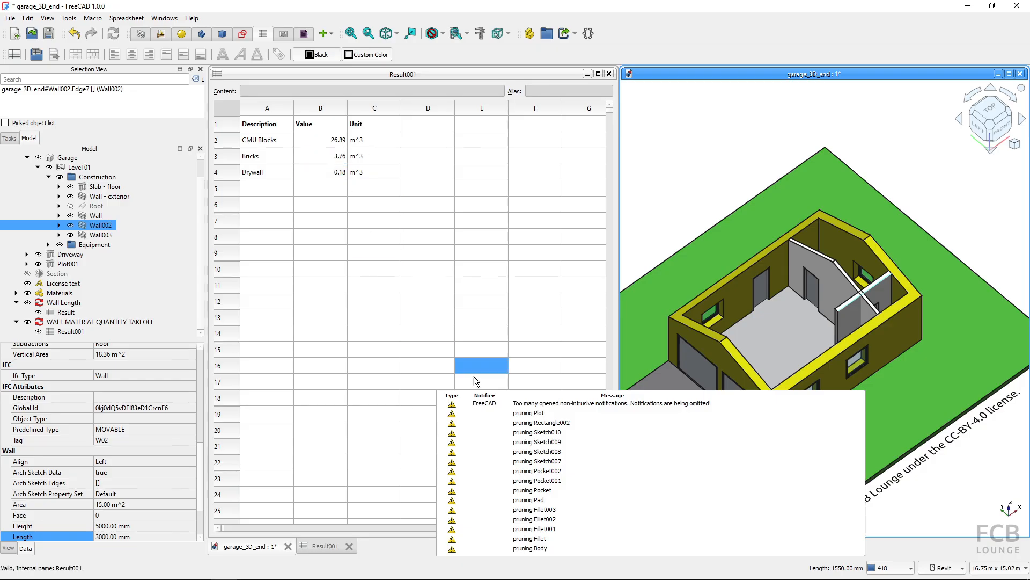
click(559, 464)
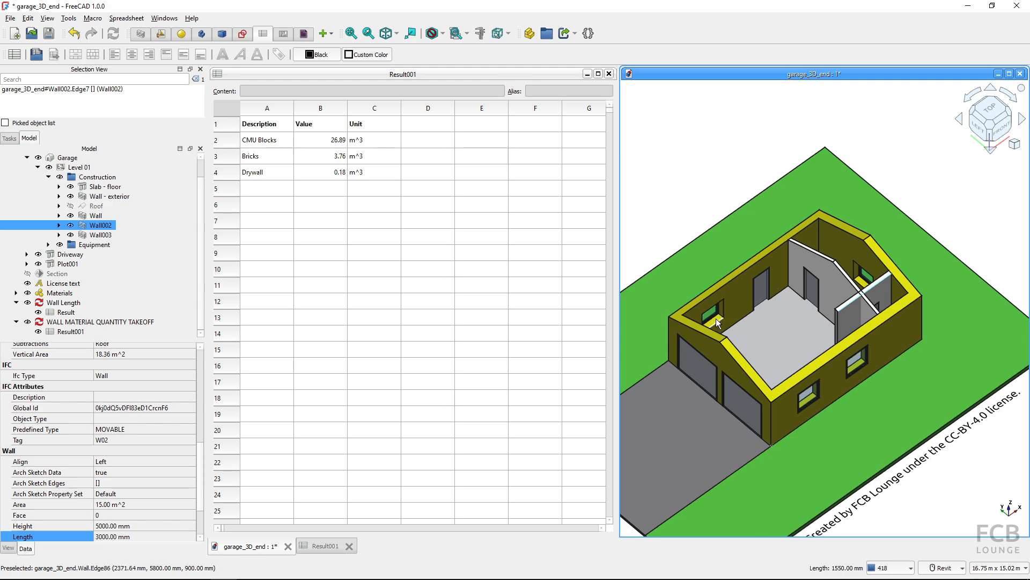
Step: Delete the exterior wall's window nearest the garage doors and check the CMU Blocks volume in the takeoff spreadsheet
click(694, 369)
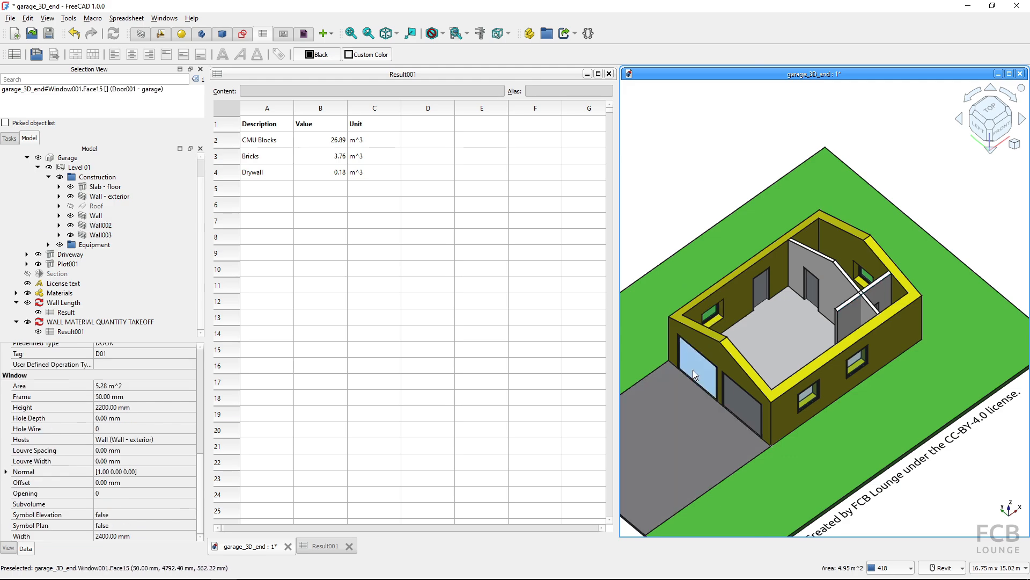
click(809, 399)
key(Delete)
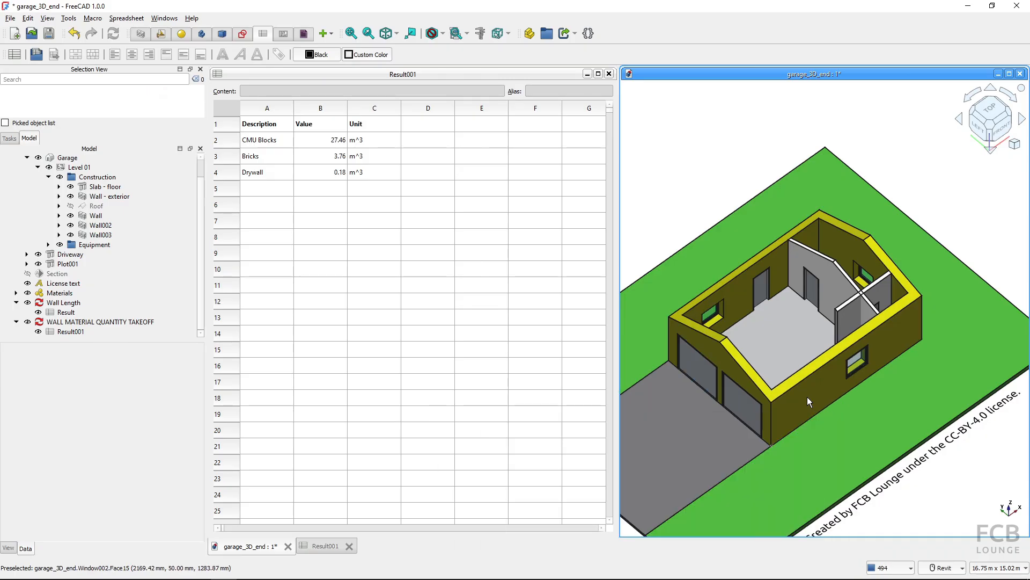
click(411, 207)
click(323, 141)
key(ctrl)
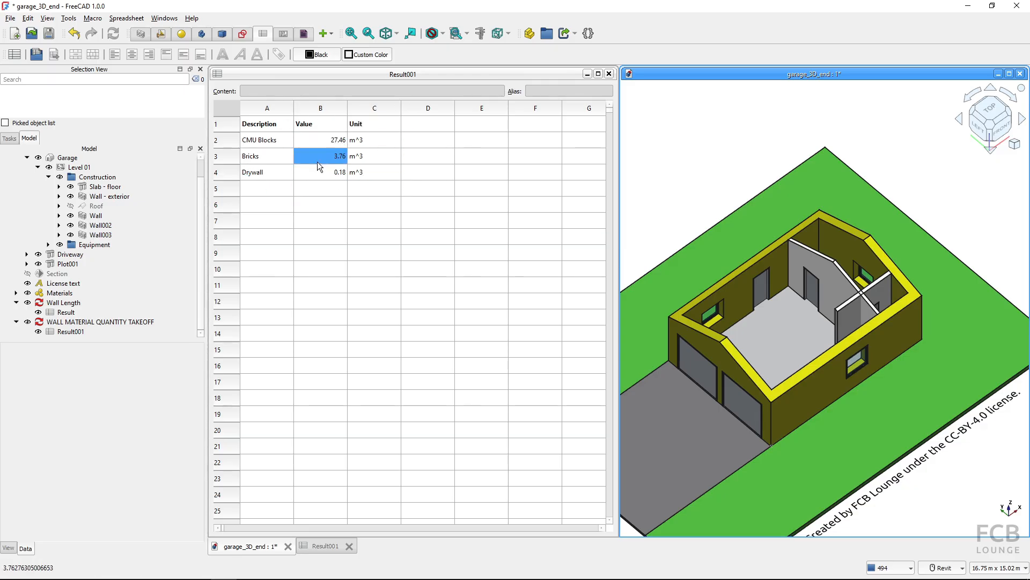
Step: Export the WALL MATERIAL QUANTITY TAKEOFF schedule to the Documents folder as a CSV file named wall-takeoff, and accept the schedule definition
click(79, 332)
double_click(62, 323)
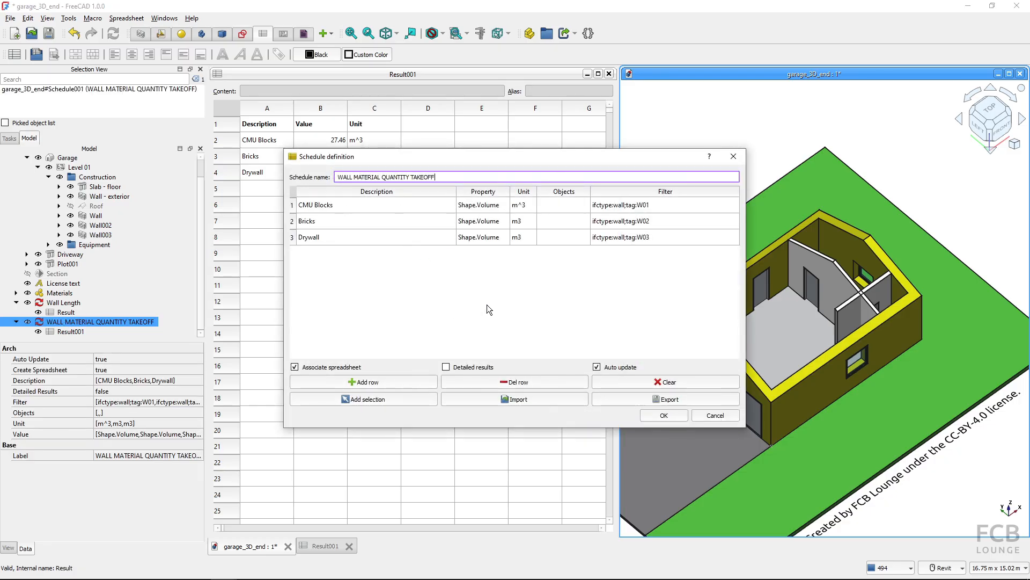
click(660, 402)
click(660, 402)
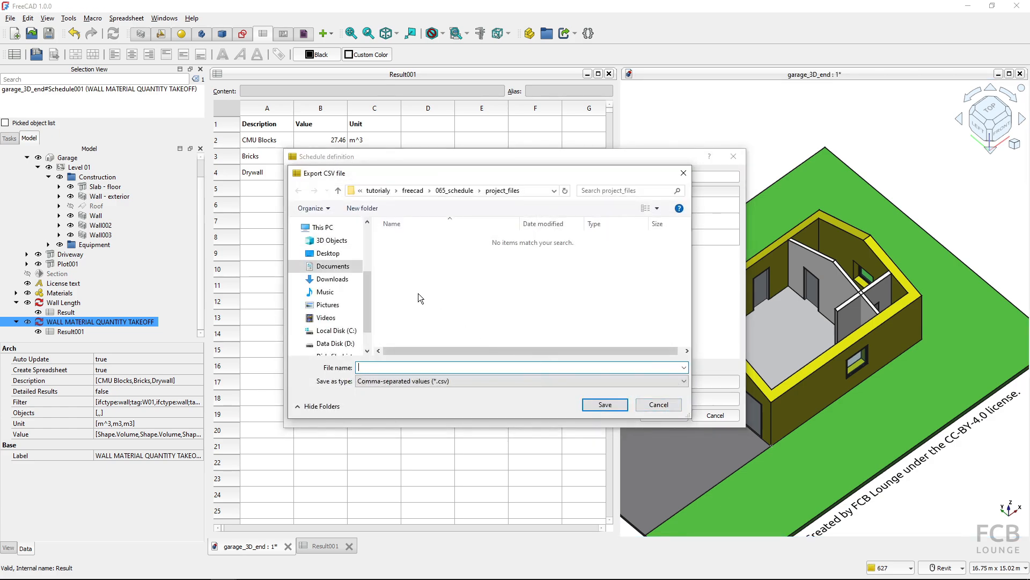
click(328, 267)
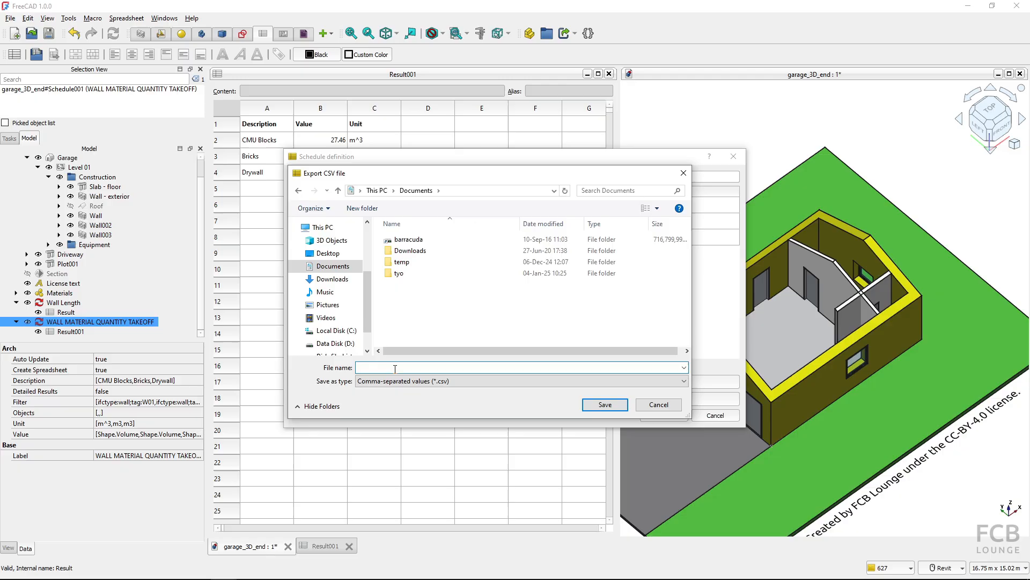
text(wall-takeoff)
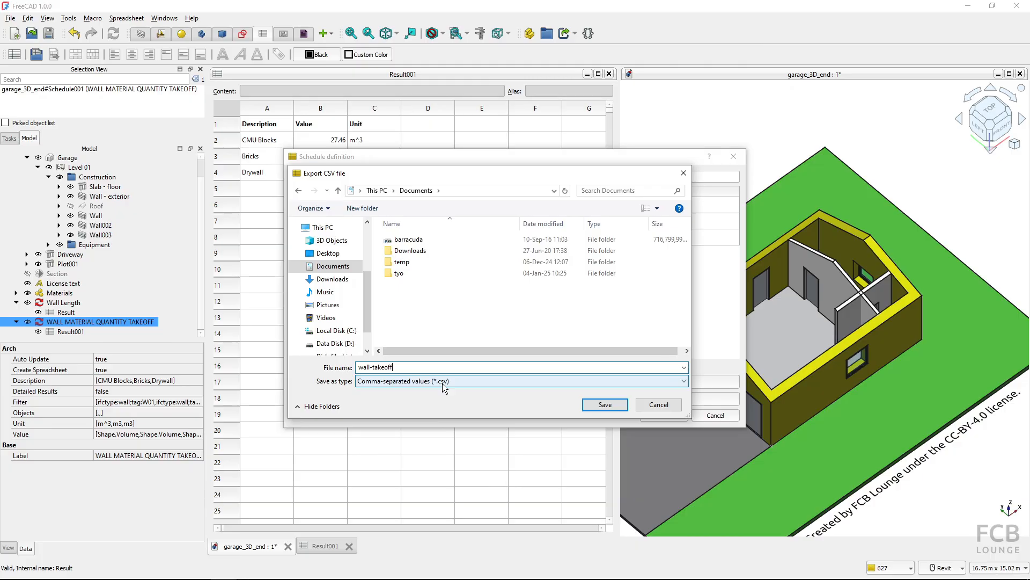
click(605, 405)
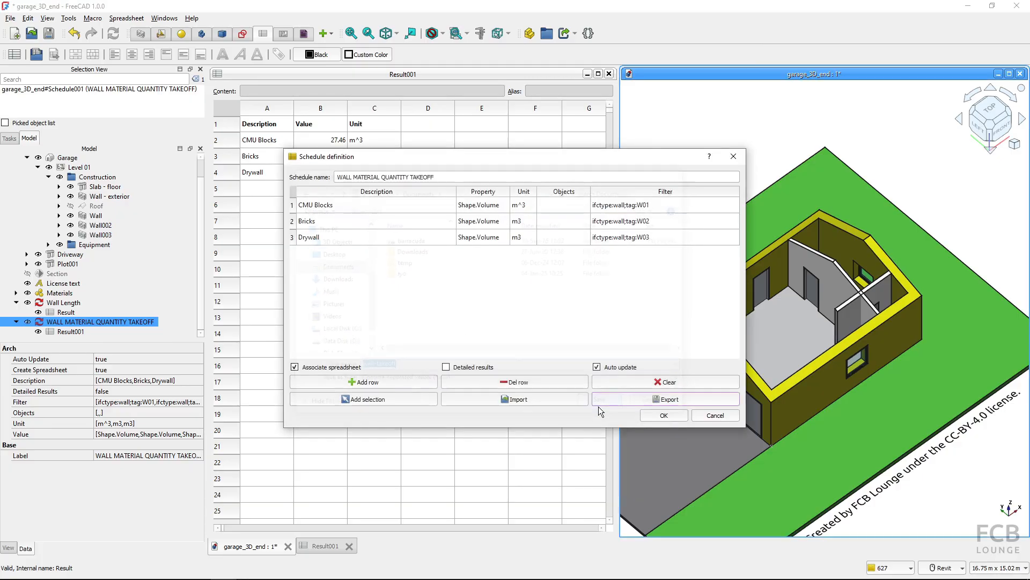
click(668, 417)
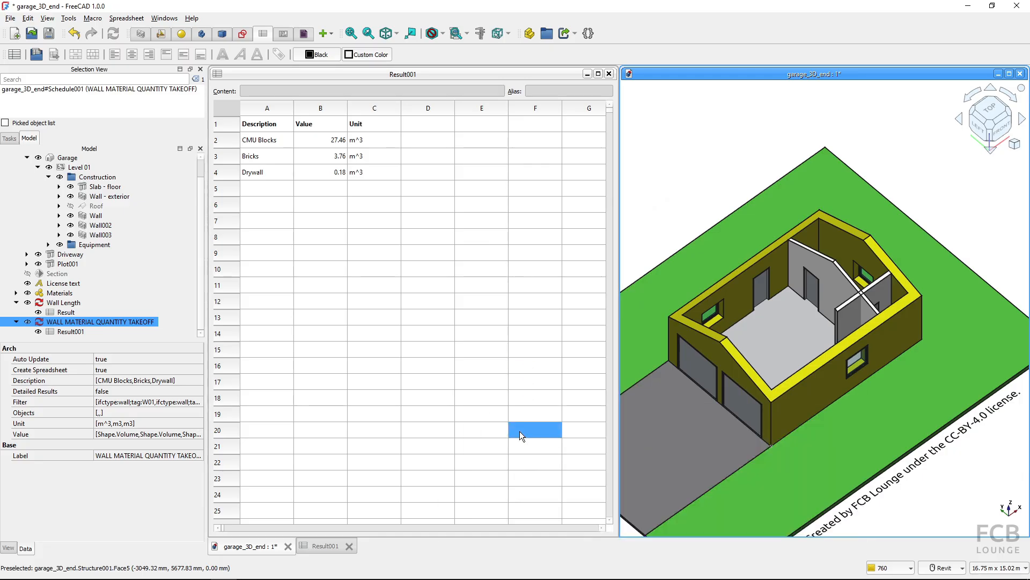
Step: Switch to the file manager's Documents folder and open wall-takeoff.csv in LibreOffice Calc with comma as the separator
key(alt+Tab)
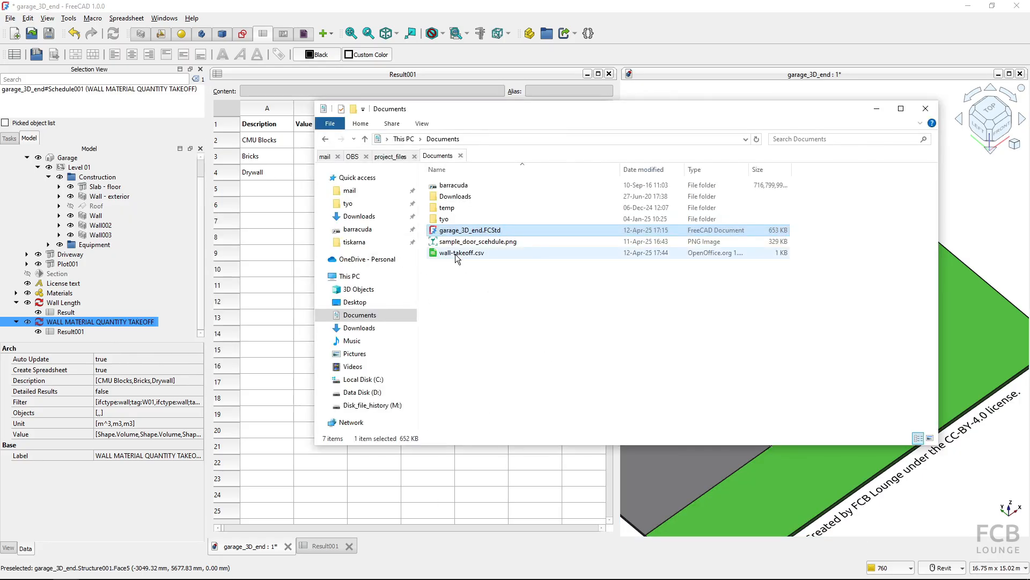
key(ctrl)
click(461, 252)
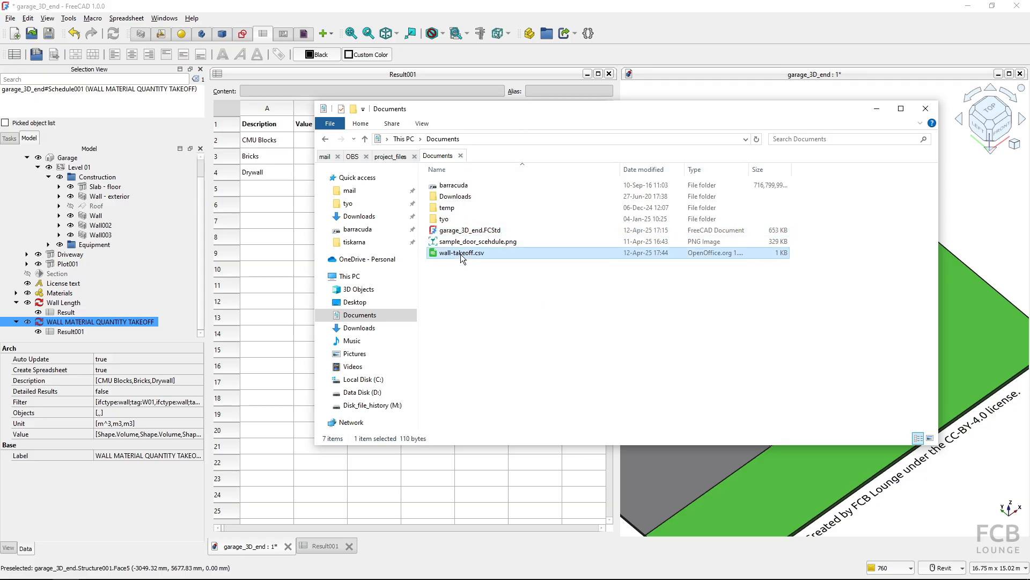
double_click(461, 253)
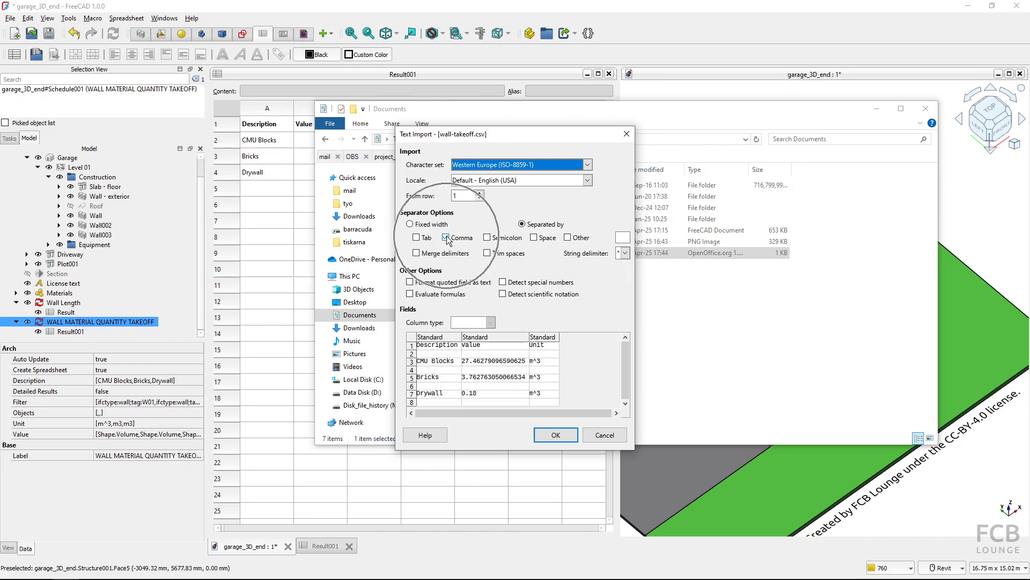
click(555, 435)
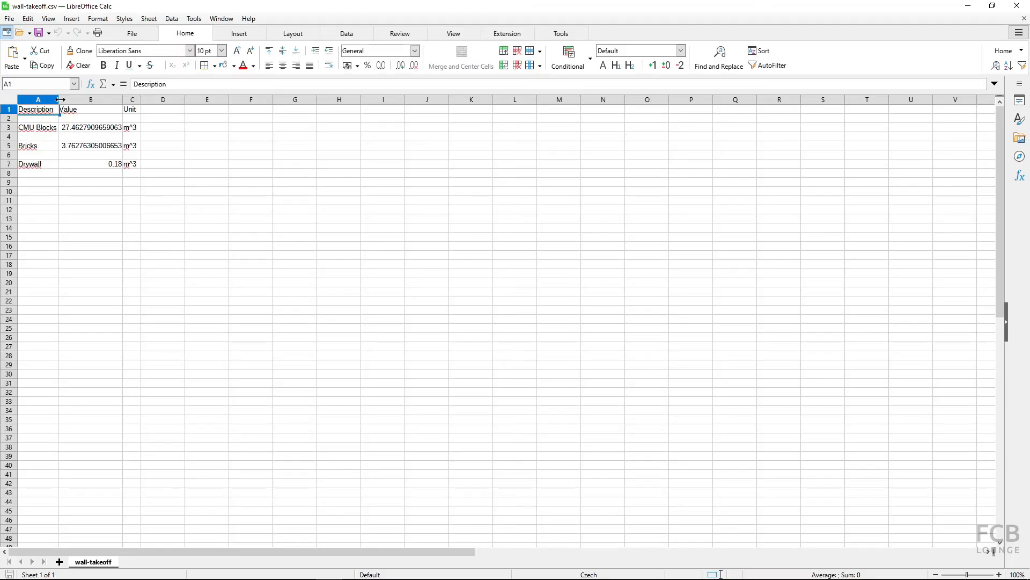
Step: Widen the Description and Value columns of the exported table, close the file without saving and return to FreeCAD
drag(59, 100, 99, 100)
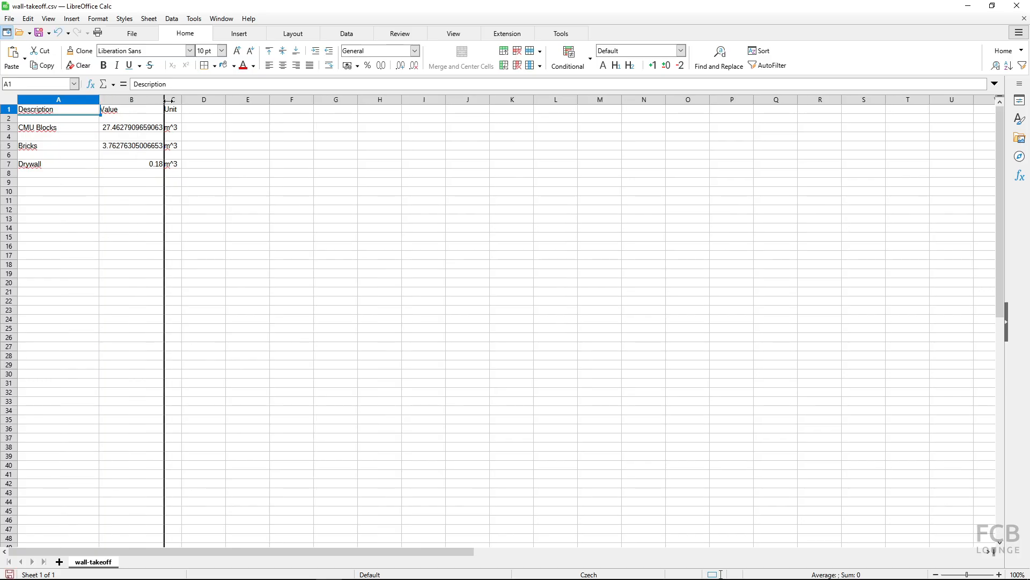
drag(164, 100, 213, 100)
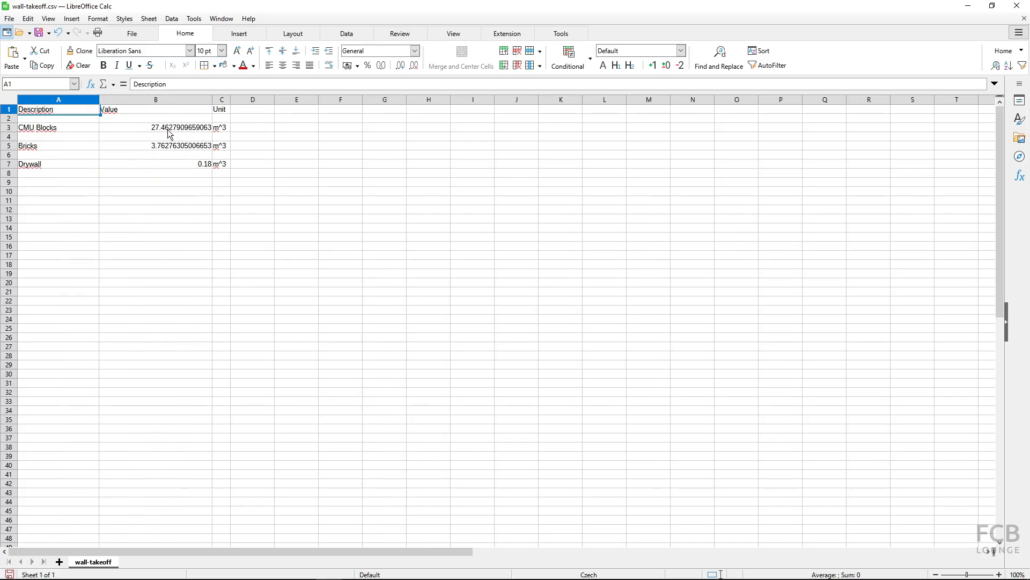
click(1017, 6)
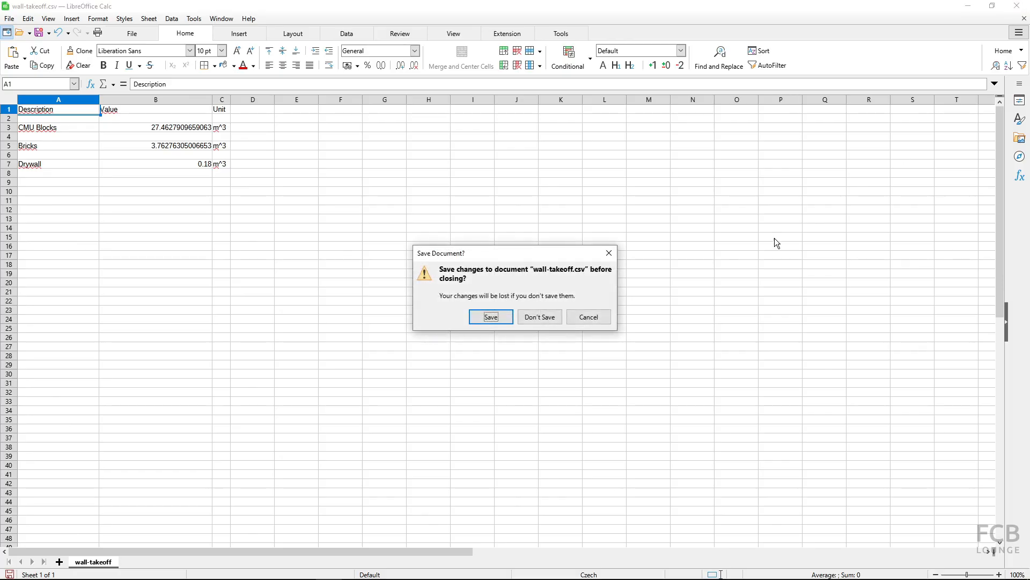
click(530, 319)
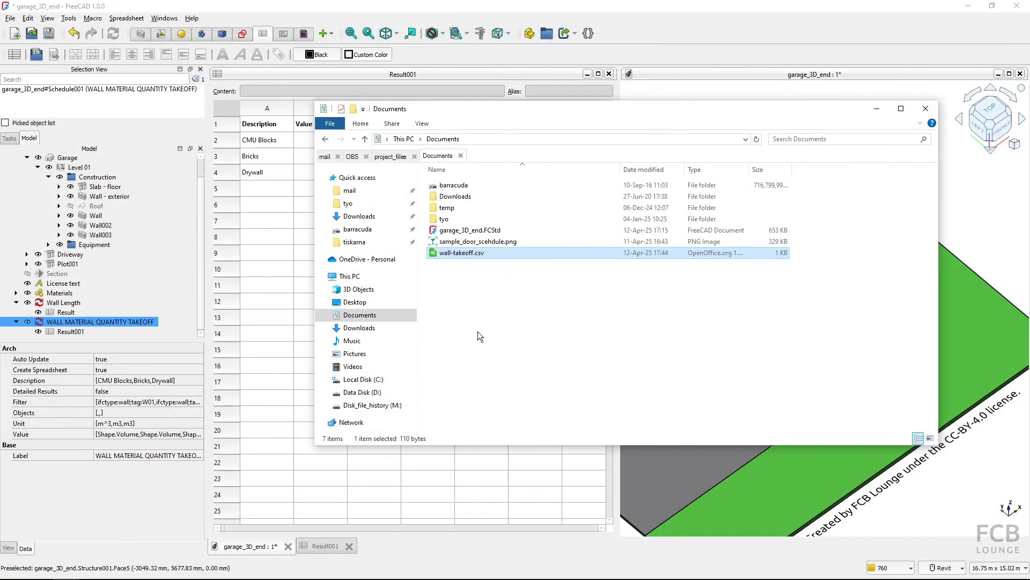
click(466, 90)
click(475, 172)
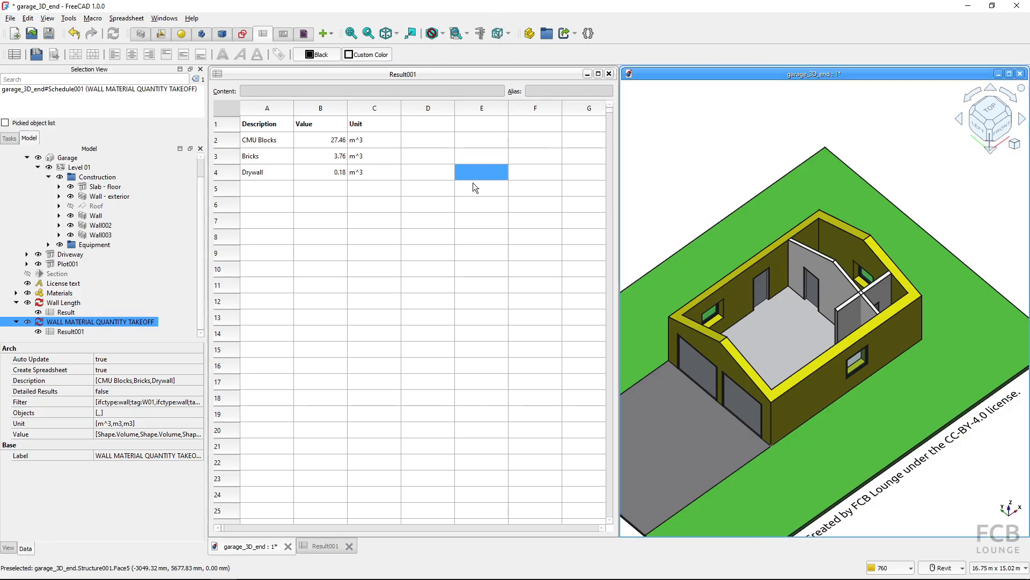
click(449, 236)
click(303, 164)
click(276, 137)
Step: Switch to the BIM workbench, create a TechDraw page from the A3_Landscape_FCBlounge.svg template and open that page
click(142, 36)
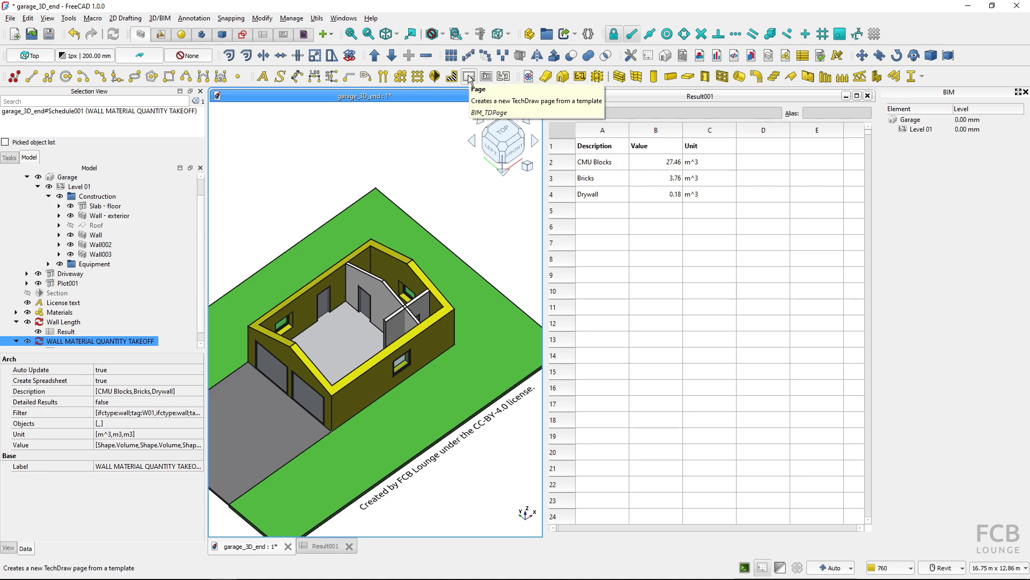
click(469, 79)
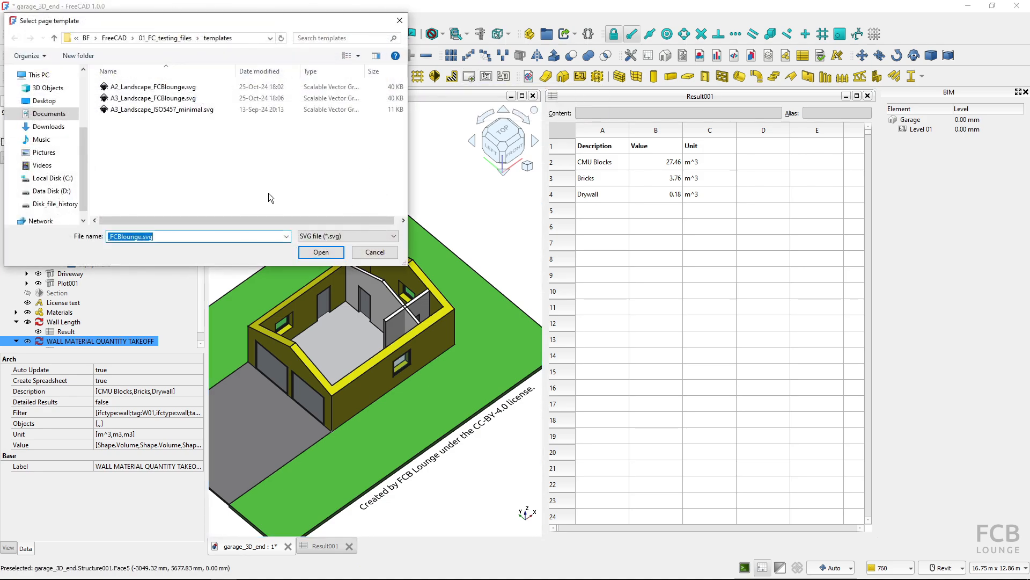
click(175, 99)
click(321, 252)
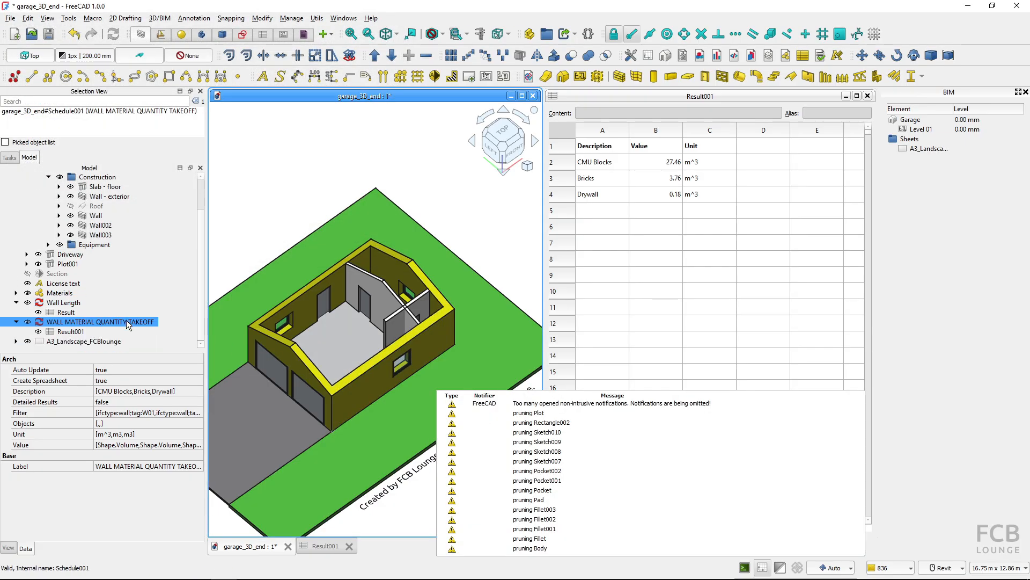
double_click(28, 342)
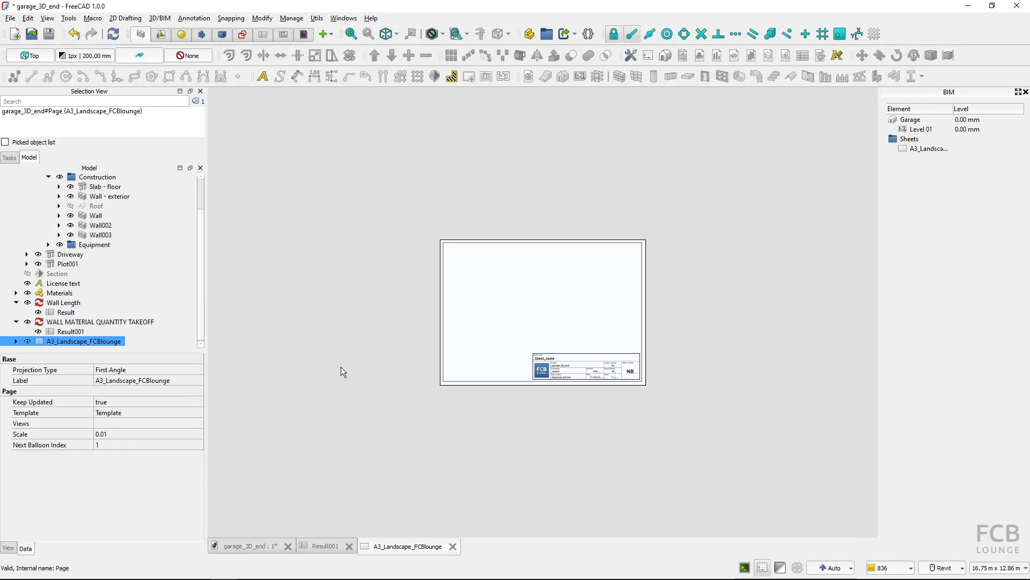
scroll(548, 341, up, 5)
middle_drag(549, 347, 561, 405)
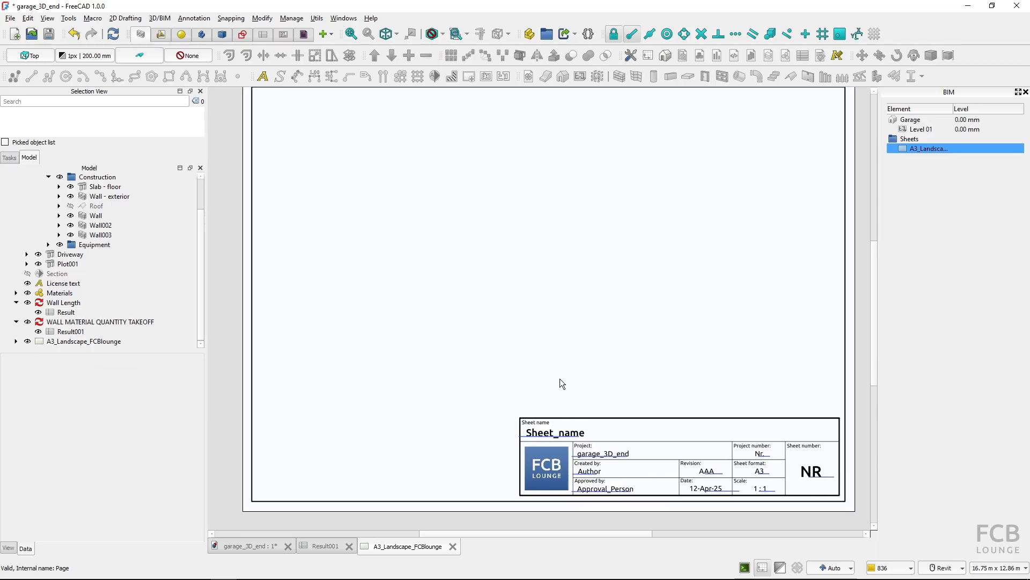
scroll(558, 375, down, 1)
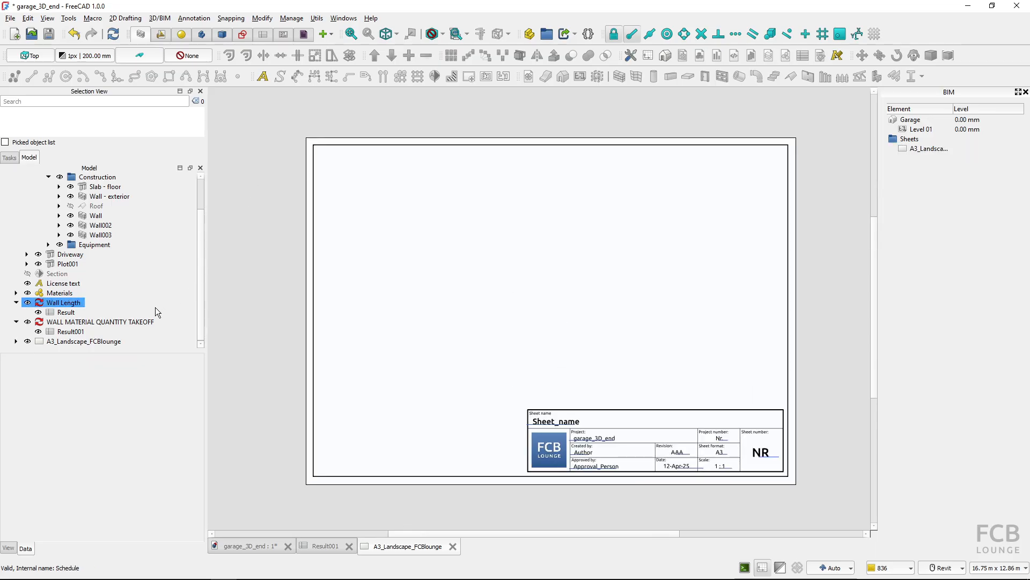
Step: Insert the takeoff spreadsheet Result001 as a spreadsheet view on the A3 page, using the TechDraw workbench
click(68, 335)
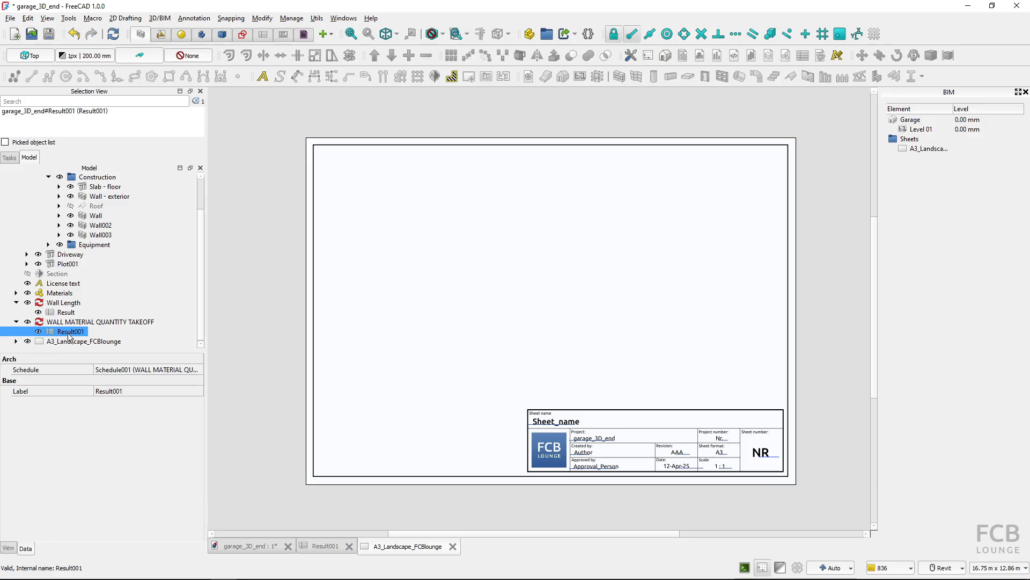
click(282, 37)
click(129, 20)
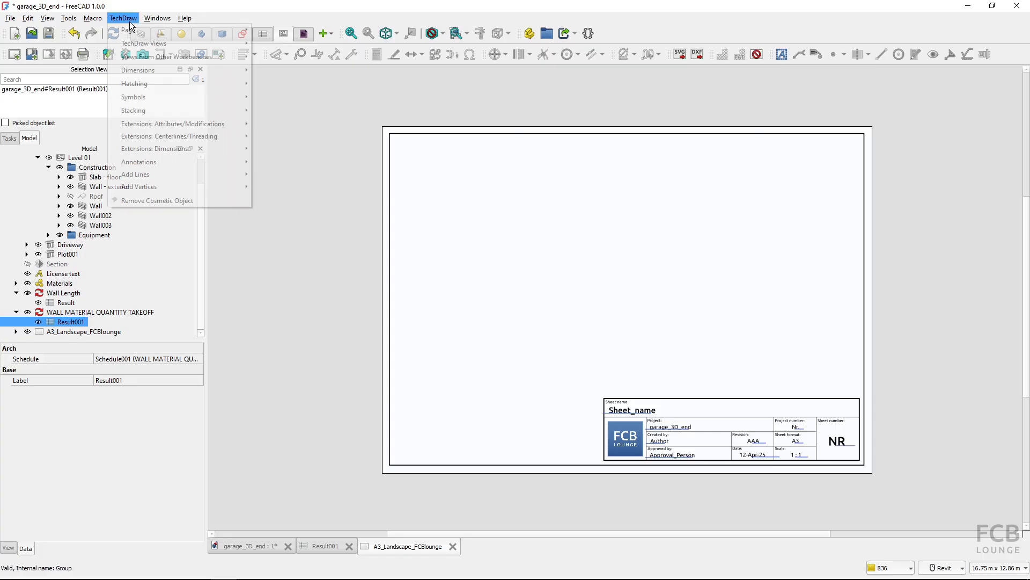
click(175, 60)
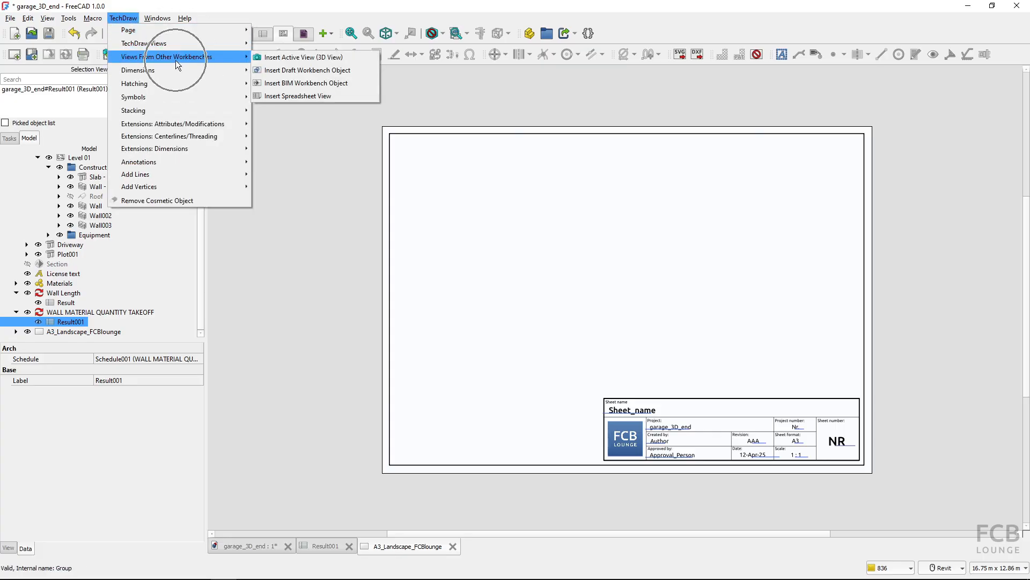
click(298, 97)
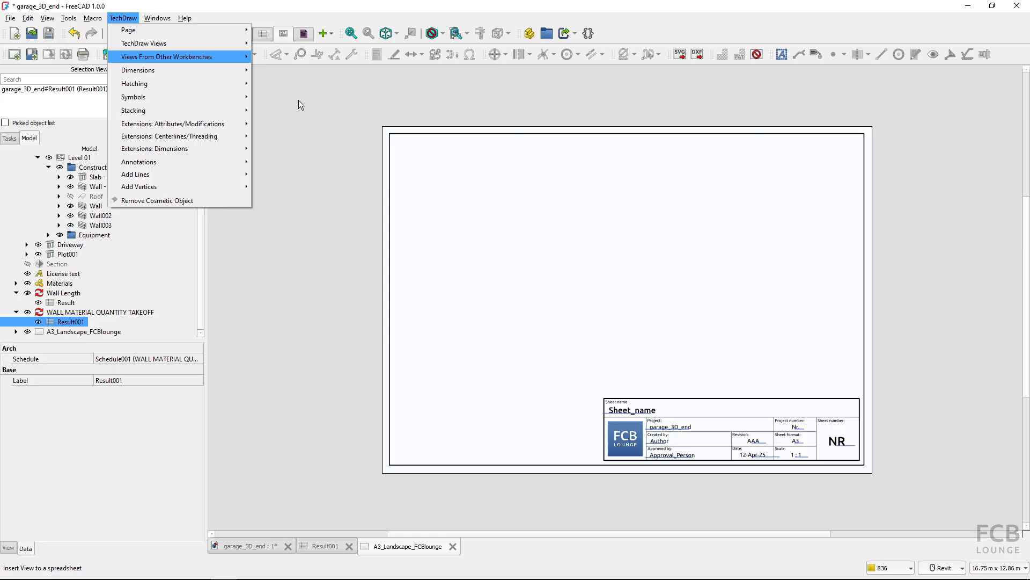
Step: Inspect the inserted sheet view and check it against the filled cell range of the Result001 spreadsheet
click(572, 405)
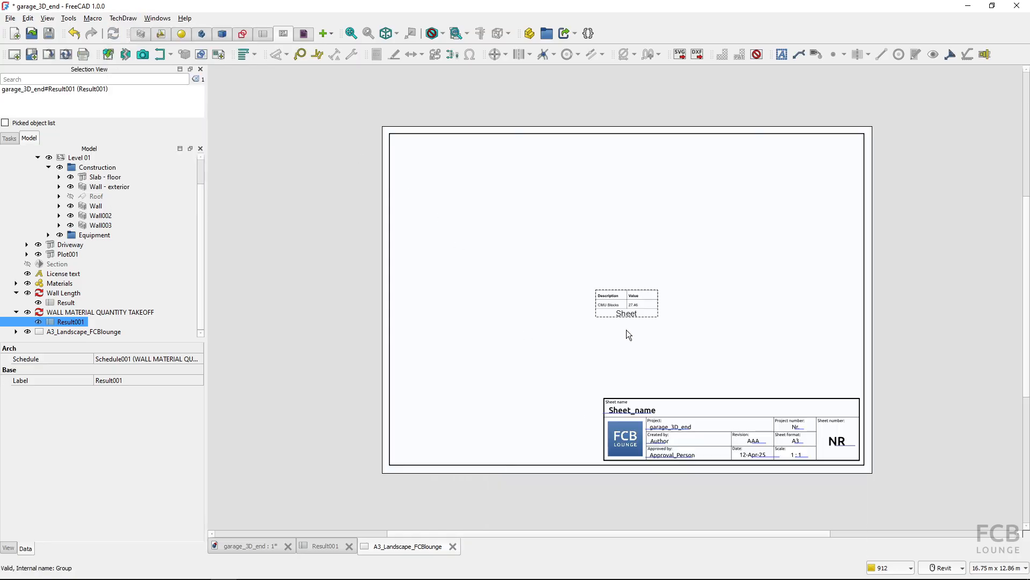
scroll(628, 322, up, 3)
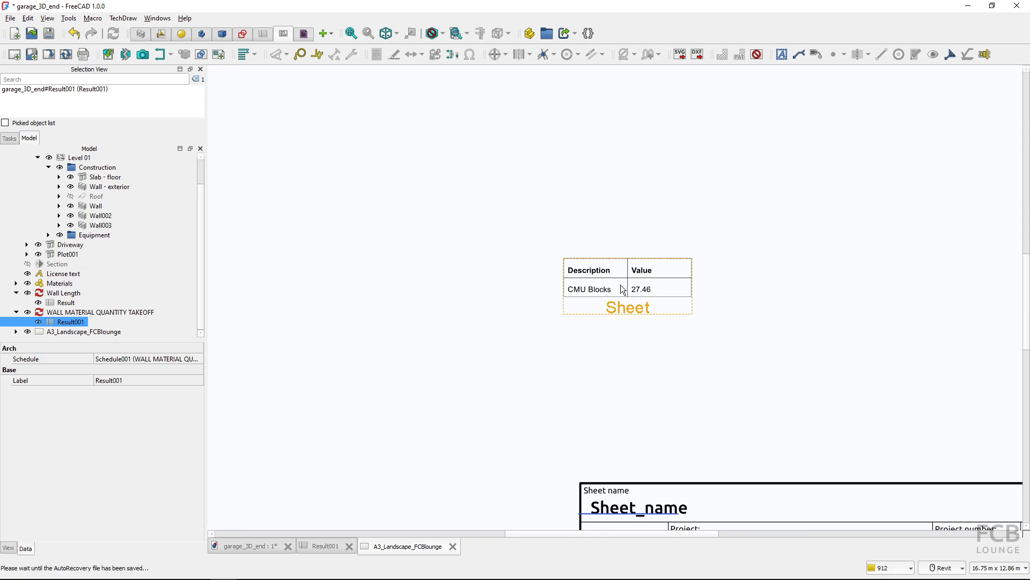
double_click(71, 322)
click(282, 171)
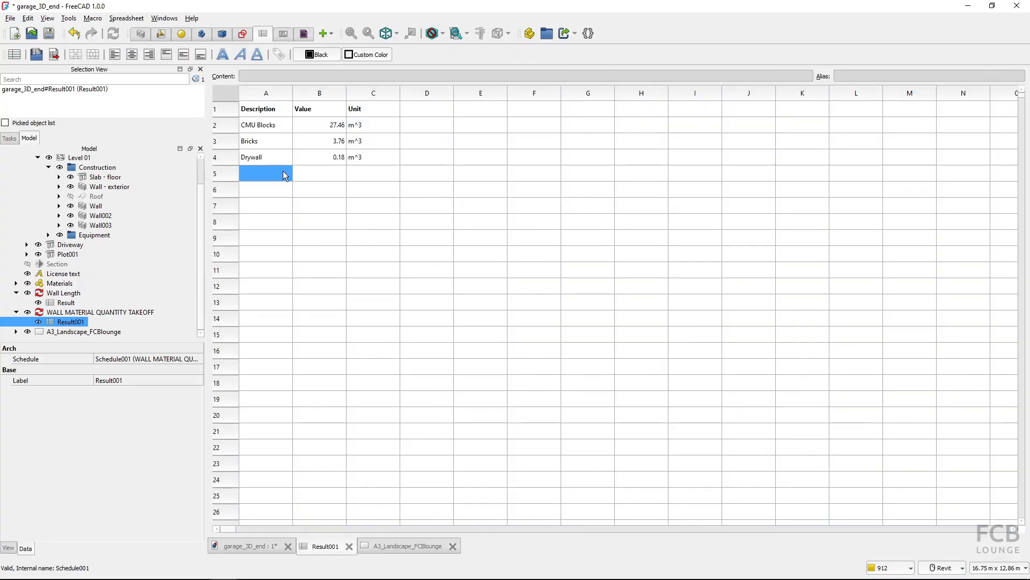
click(259, 110)
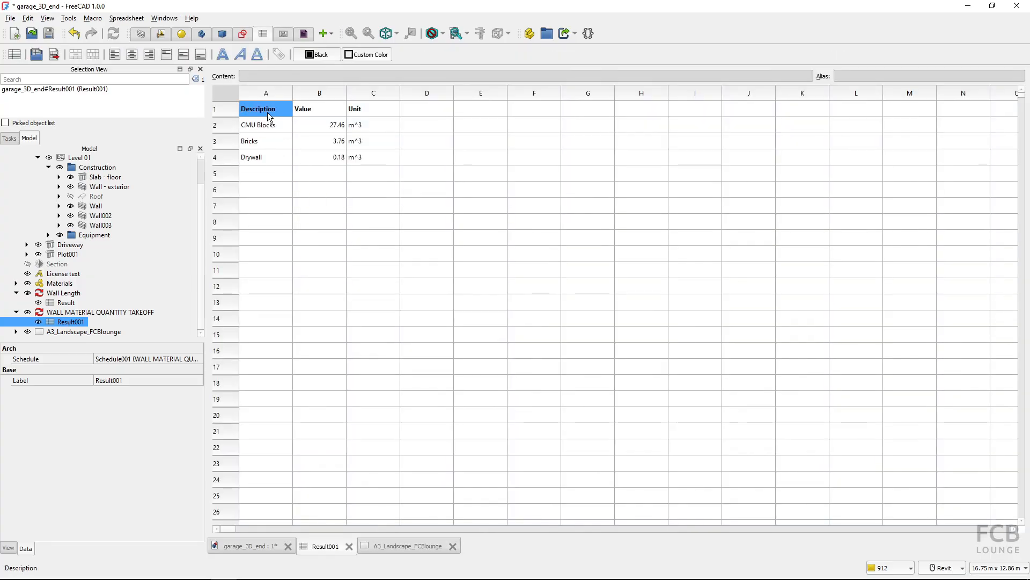
click(379, 159)
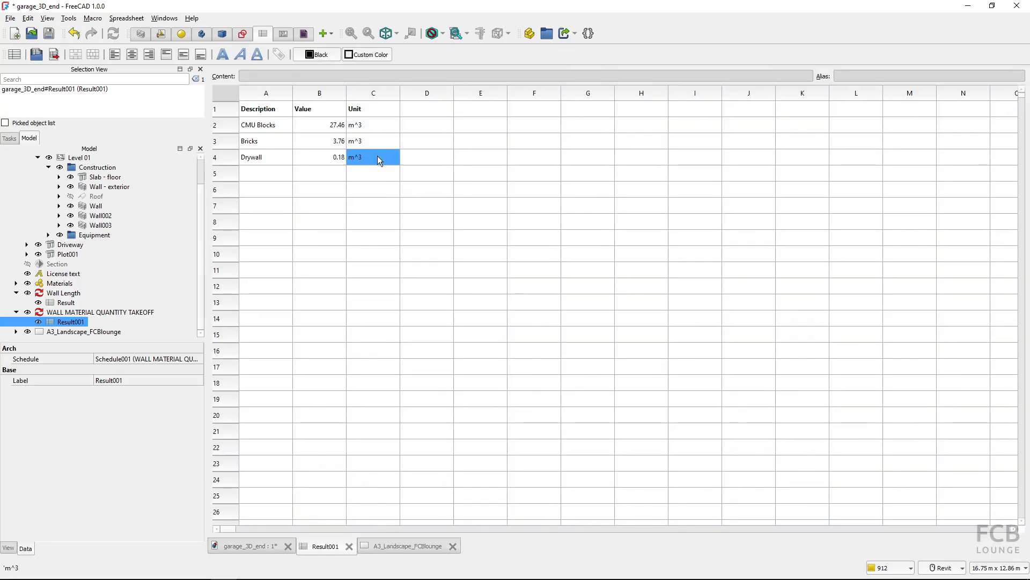
Step: Return to the A3_Landscape_FCBlounge page and set the Sheet view's end cell to C4
click(16, 332)
click(63, 332)
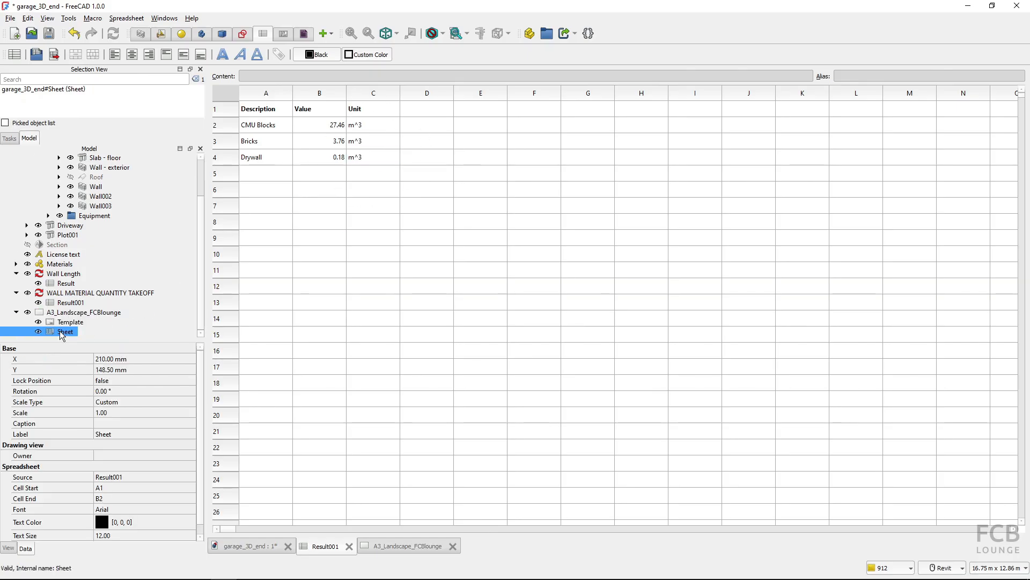
double_click(81, 312)
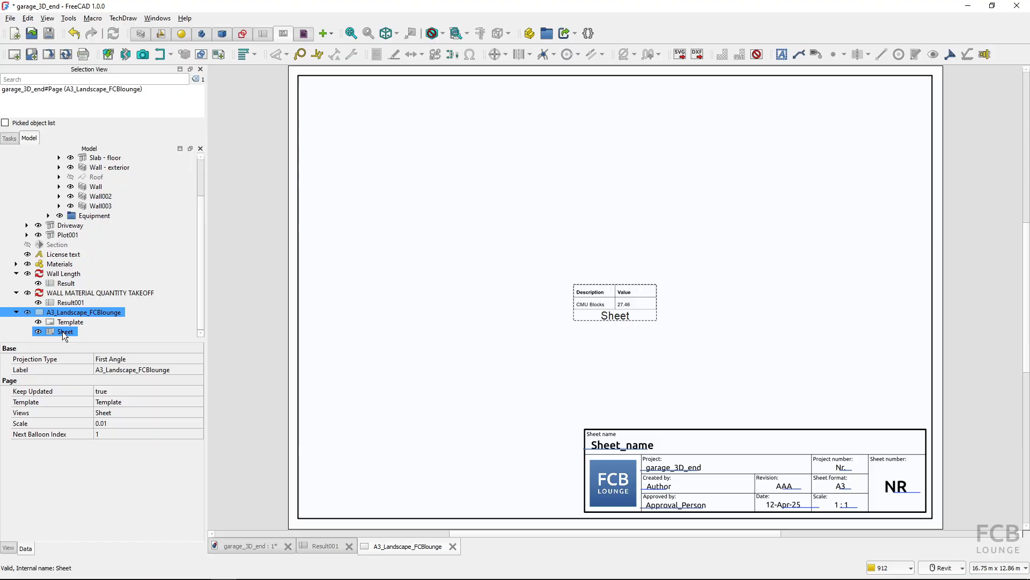
click(63, 331)
scroll(107, 415, down, 1)
click(117, 488)
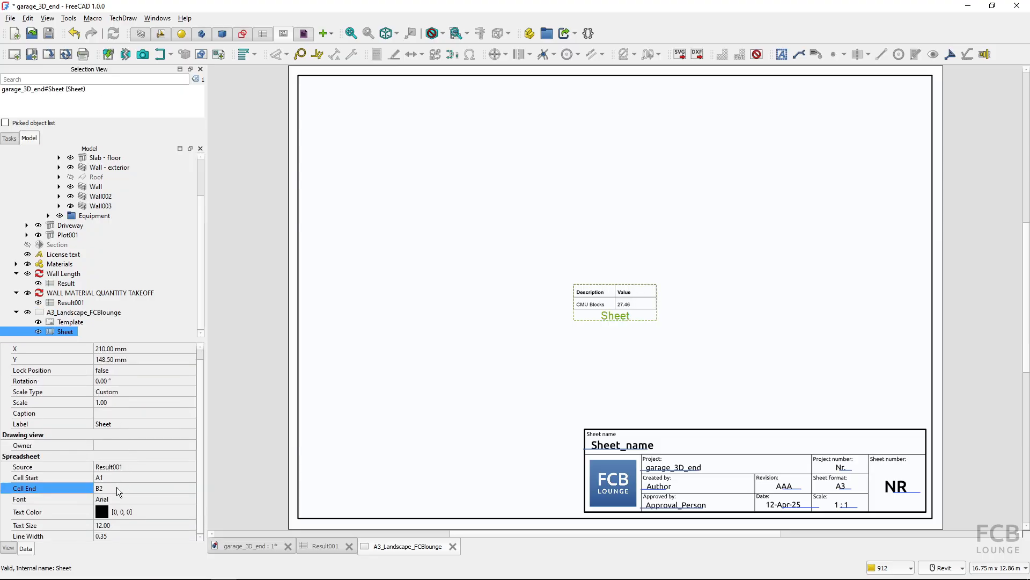
text(C4)
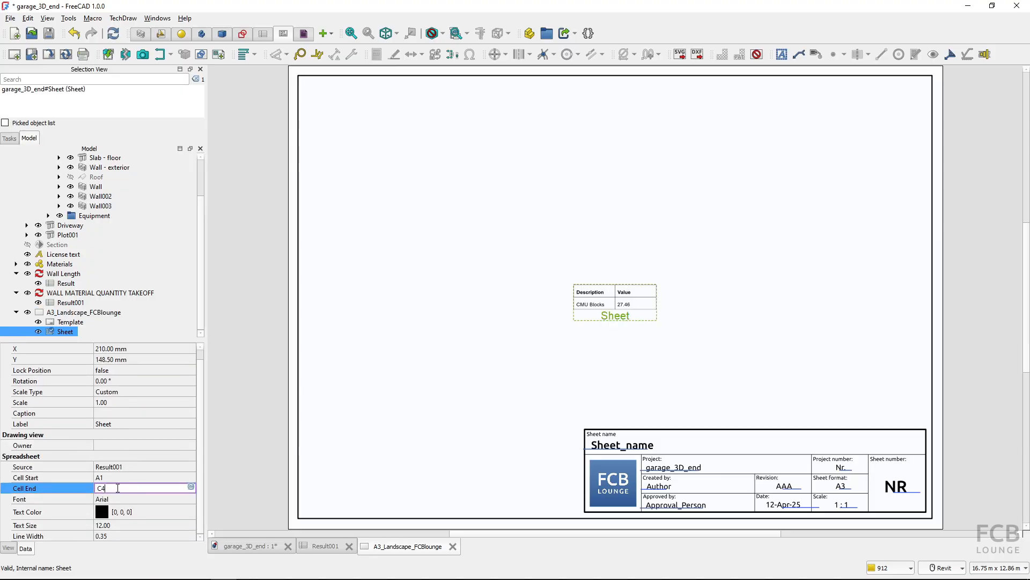
key(Return)
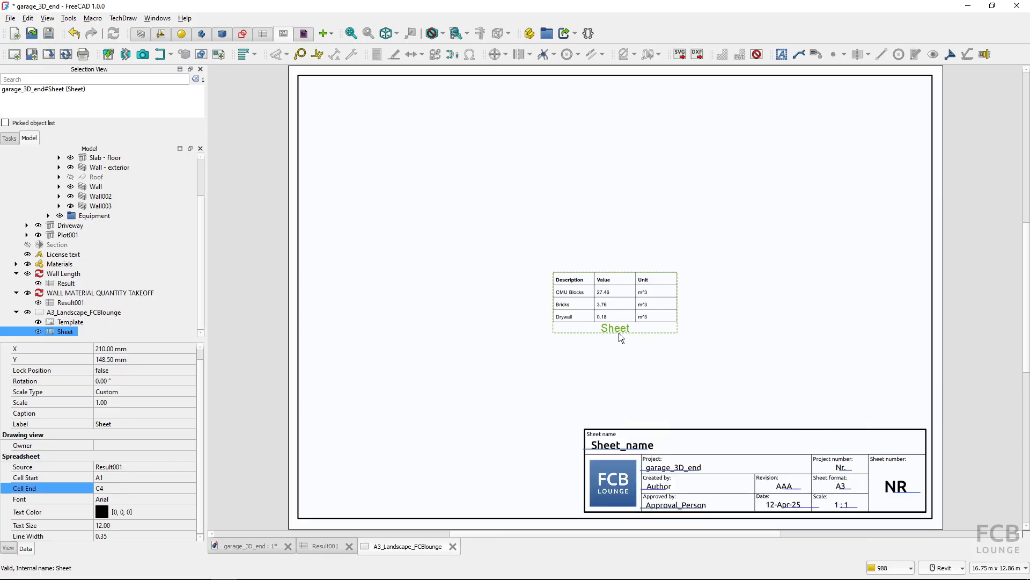
Step: Move the takeoff table to the upper-right corner of the page, at about X 365 mm and Y 262 mm
drag(615, 332, 856, 156)
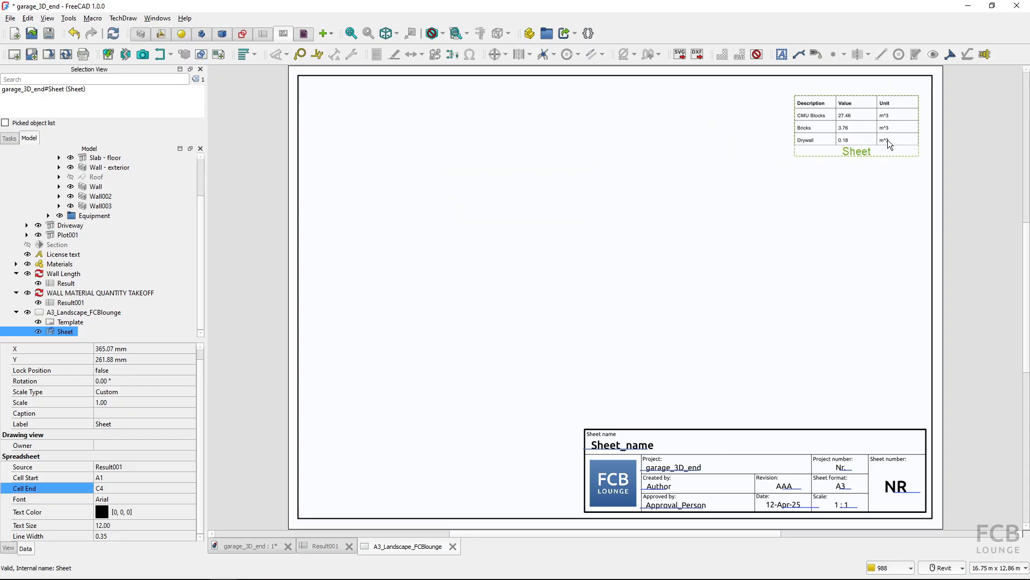
click(821, 179)
middle_drag(804, 185, 810, 173)
click(66, 332)
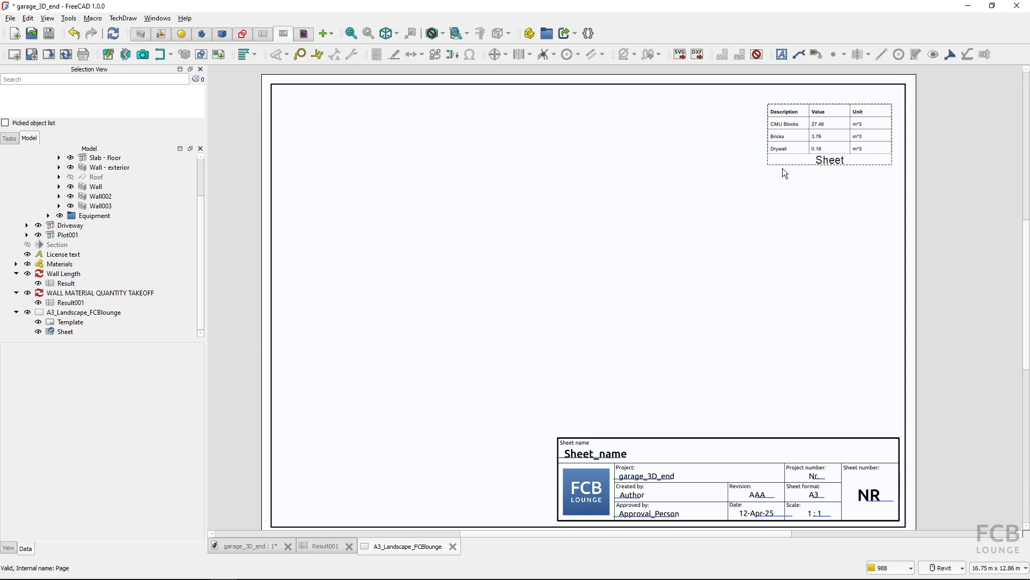
Step: Add a text annotation reading "WALL MATERIAL TAKEOFF" to the page with a text size of 3 mm
click(779, 58)
double_click(593, 313)
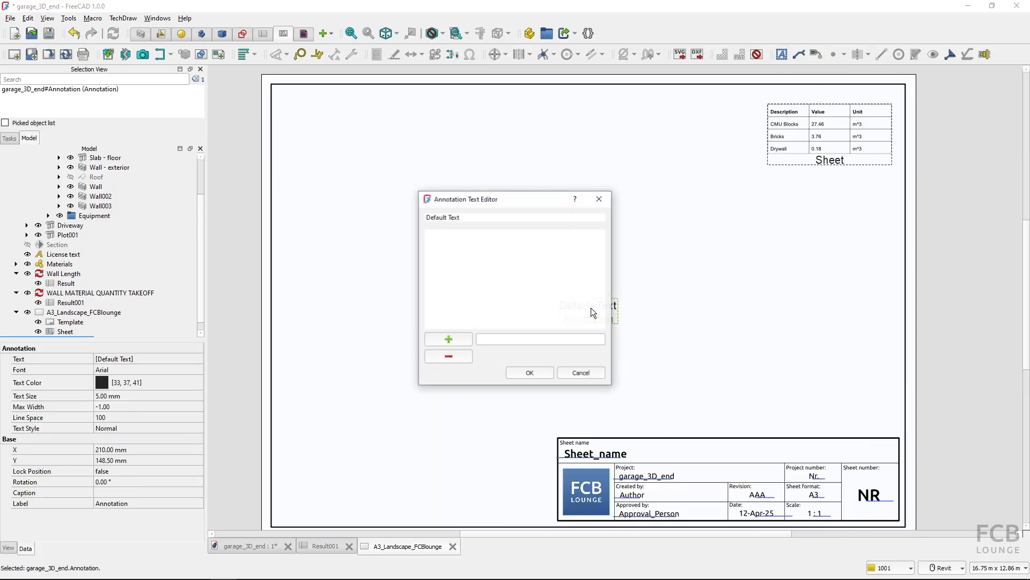
double_click(483, 217)
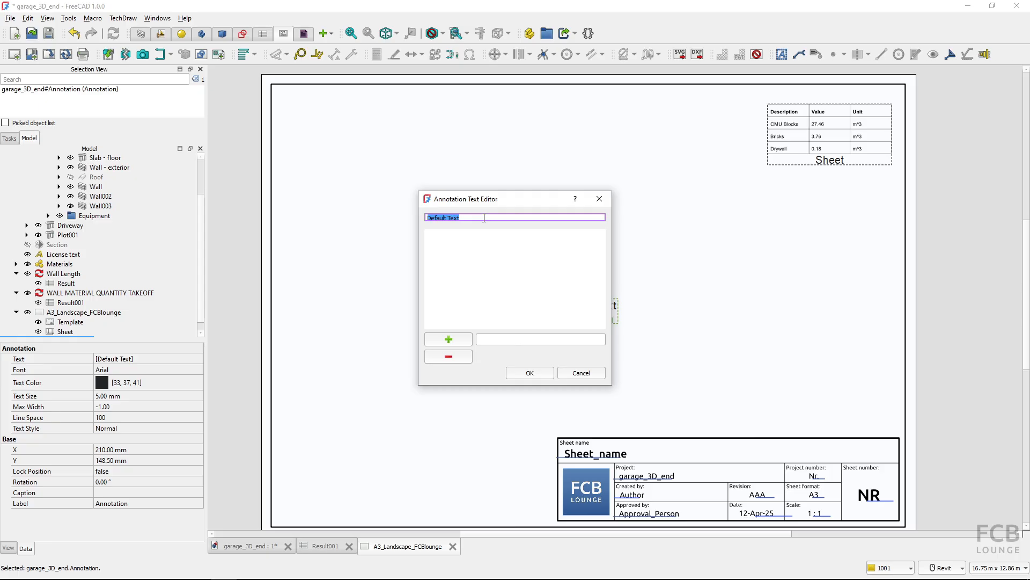
text(WALL MATERIO)
text(L )
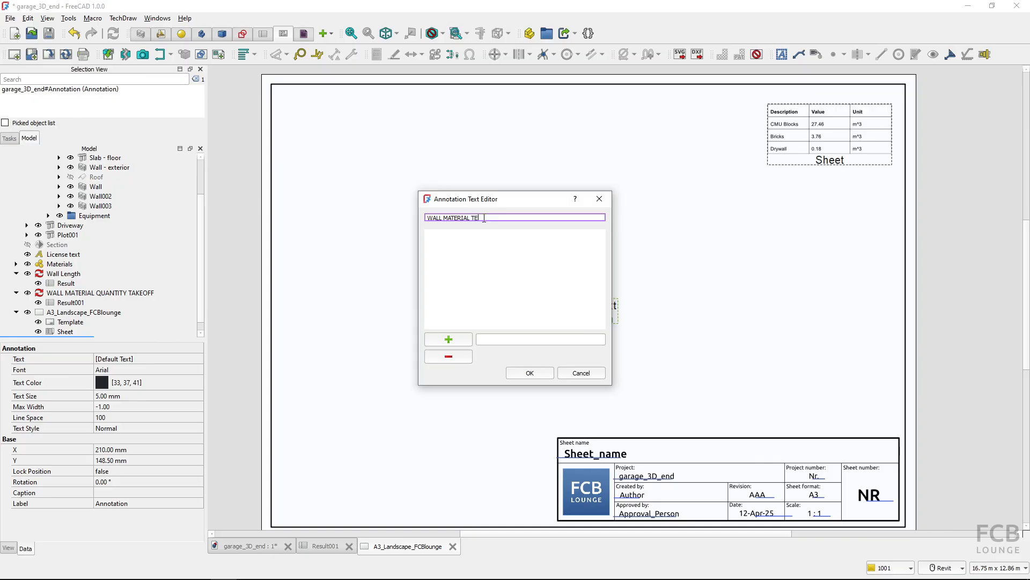
text(TAKEOFF)
click(530, 372)
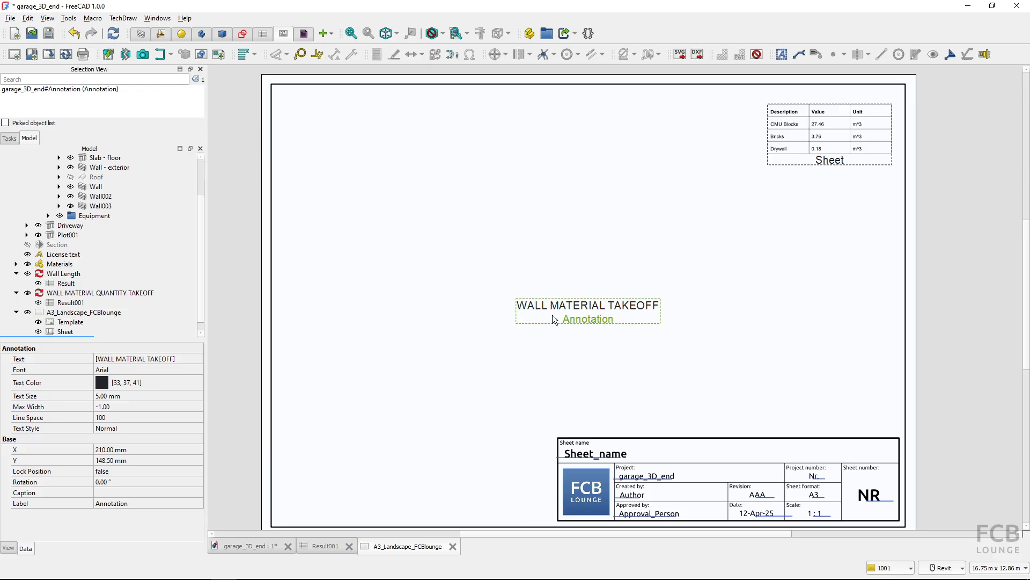
click(124, 396)
text(3)
key(Return)
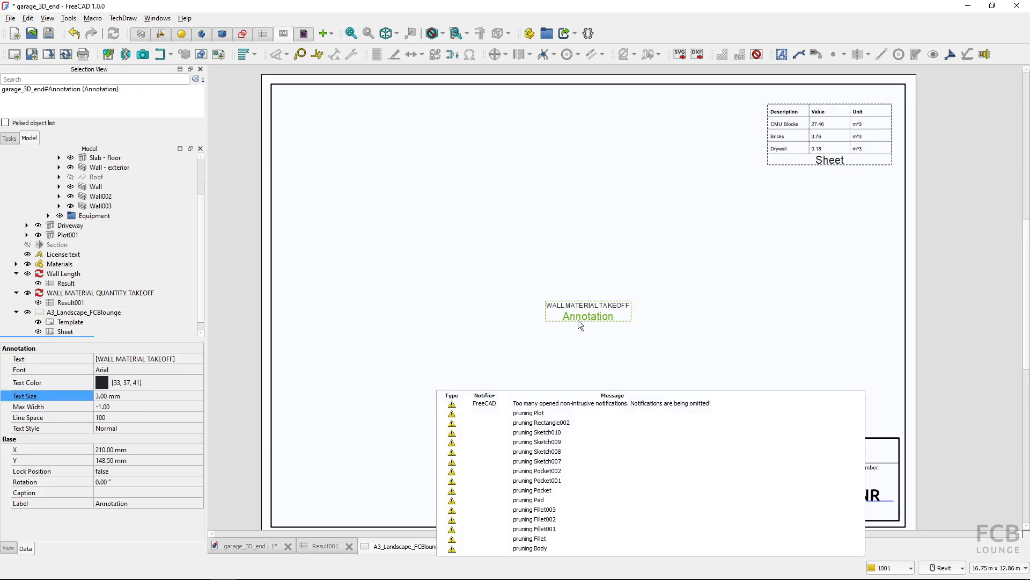
Step: Place the annotation centred above the takeoff table, at about X 365 mm and Y 280 mm, and hide the view frames
mouse_move(578, 320)
mouse_down()
mouse_move(755, 187)
mouse_move(829, 119)
mouse_move(820, 114)
mouse_up()
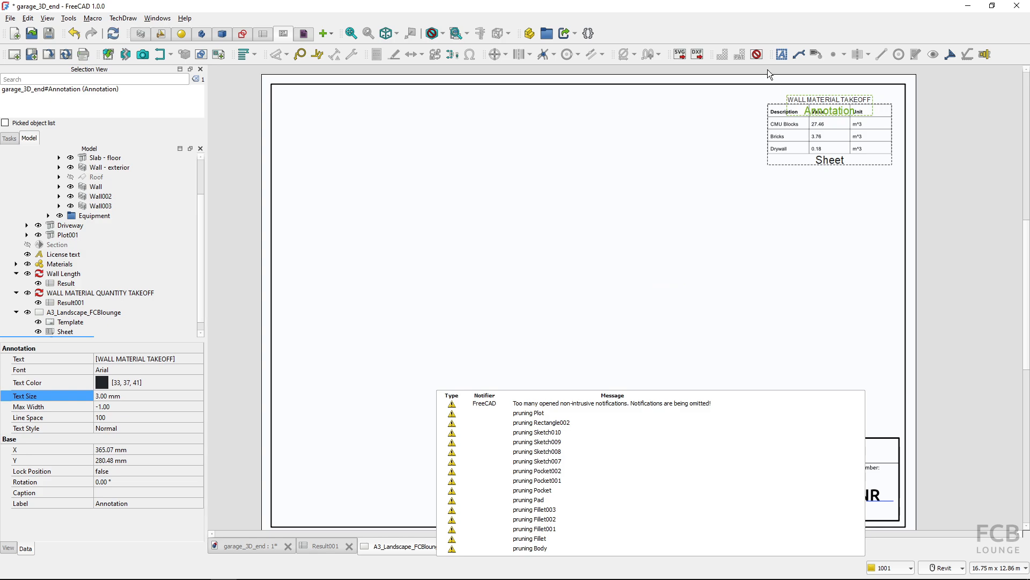
click(757, 54)
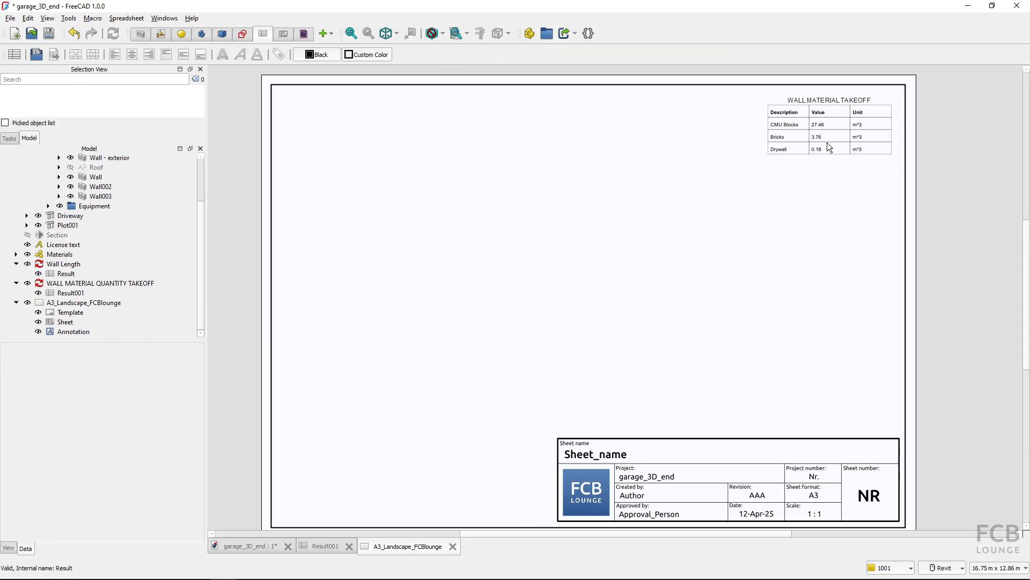
Step: Change the first row's description in the WALL MATERIAL QUANTITY TAKEOFF schedule to "CMU Blocks of Walls"
click(66, 293)
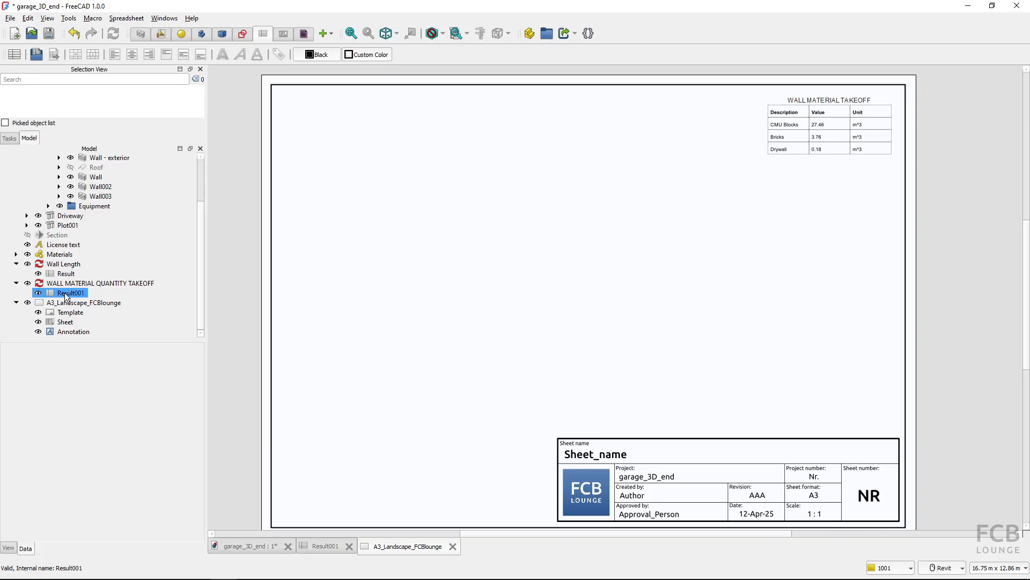
double_click(66, 293)
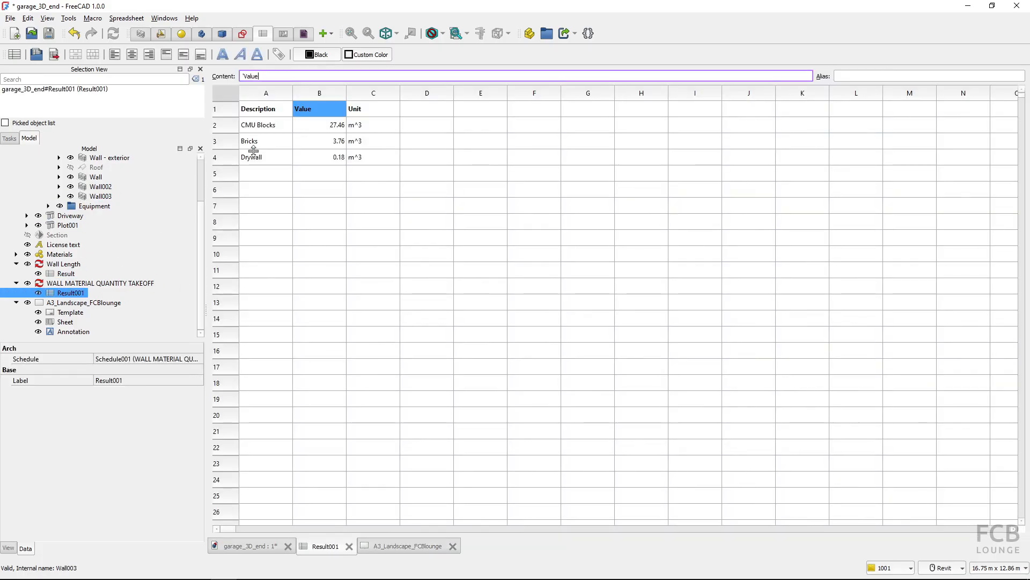
double_click(71, 284)
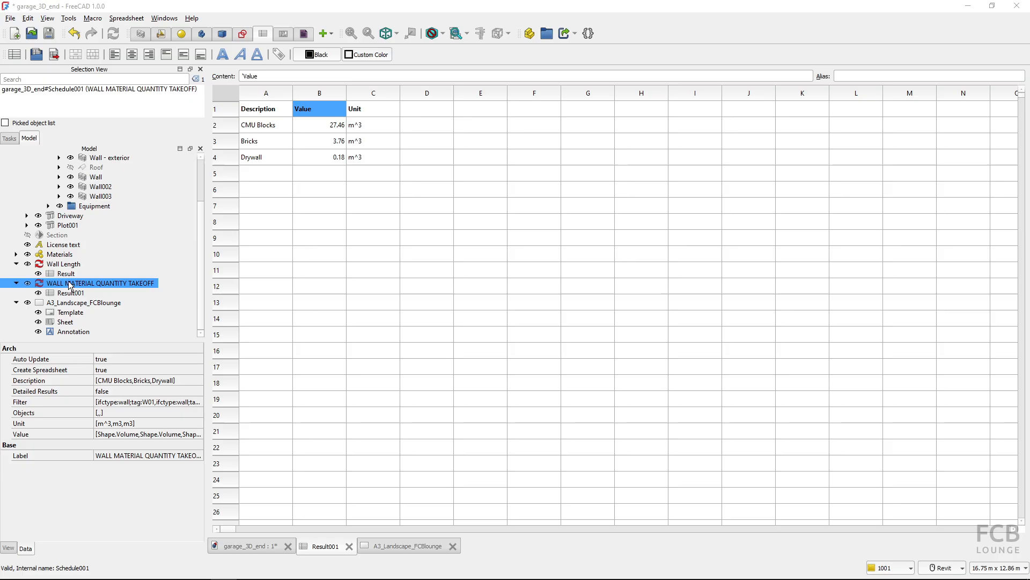
double_click(349, 207)
click(350, 207)
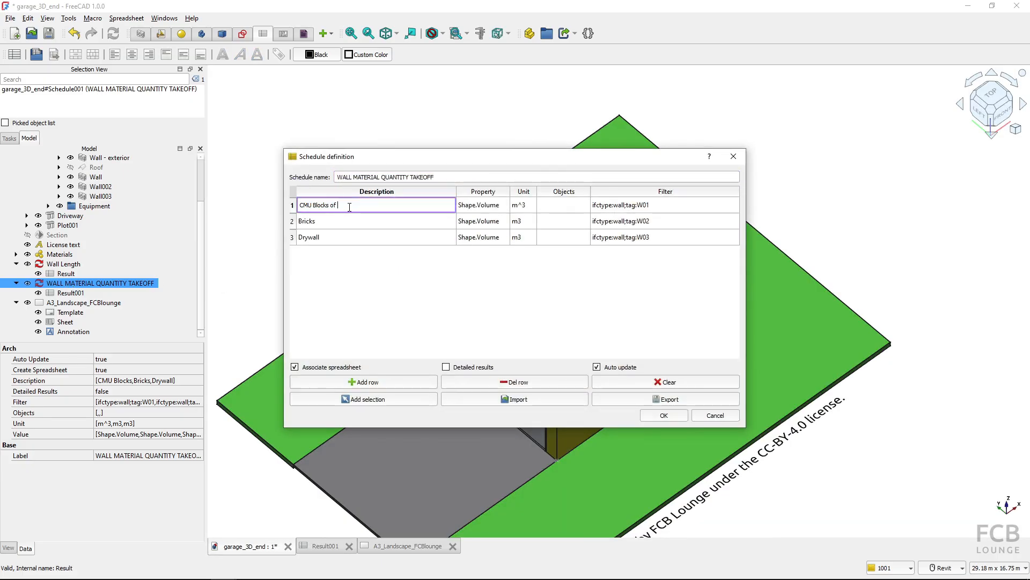
text(of Wo)
text(l)
key(BackSpace)
key(BackSpace)
text(all)
key(Return)
click(664, 417)
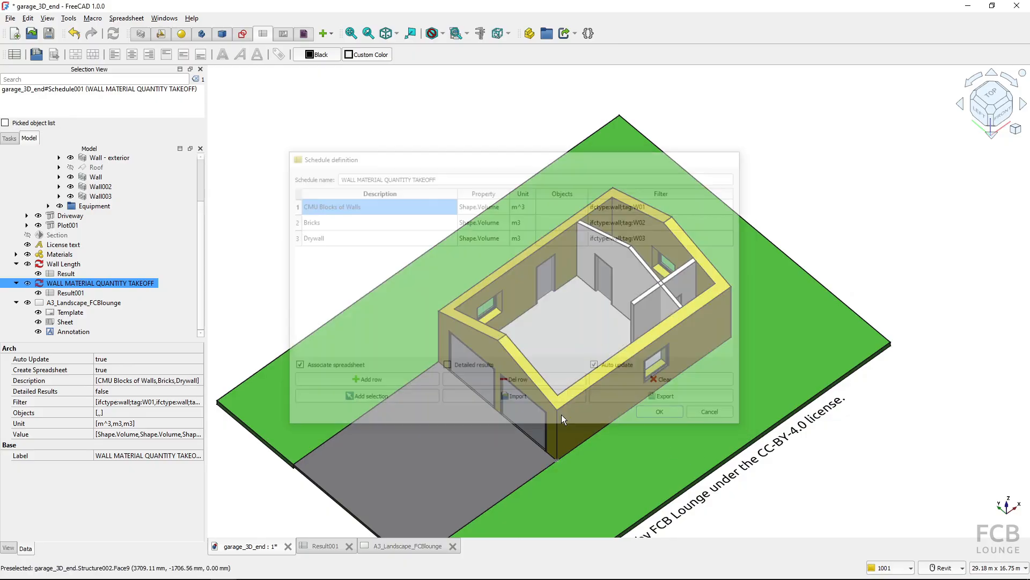
Step: Check the renamed first row in the Result001 spreadsheet and in the table on the A3 page
double_click(71, 292)
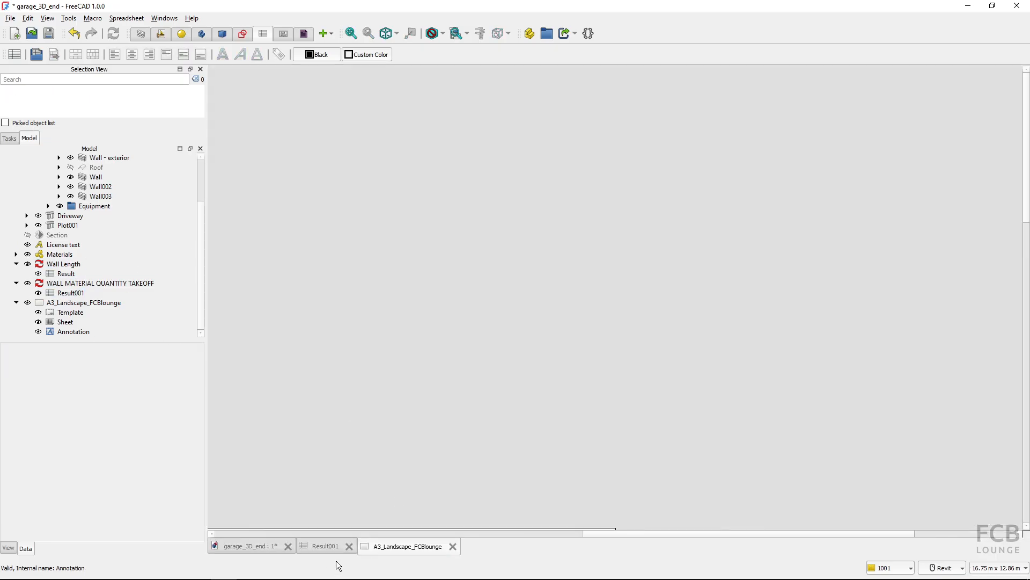
click(330, 550)
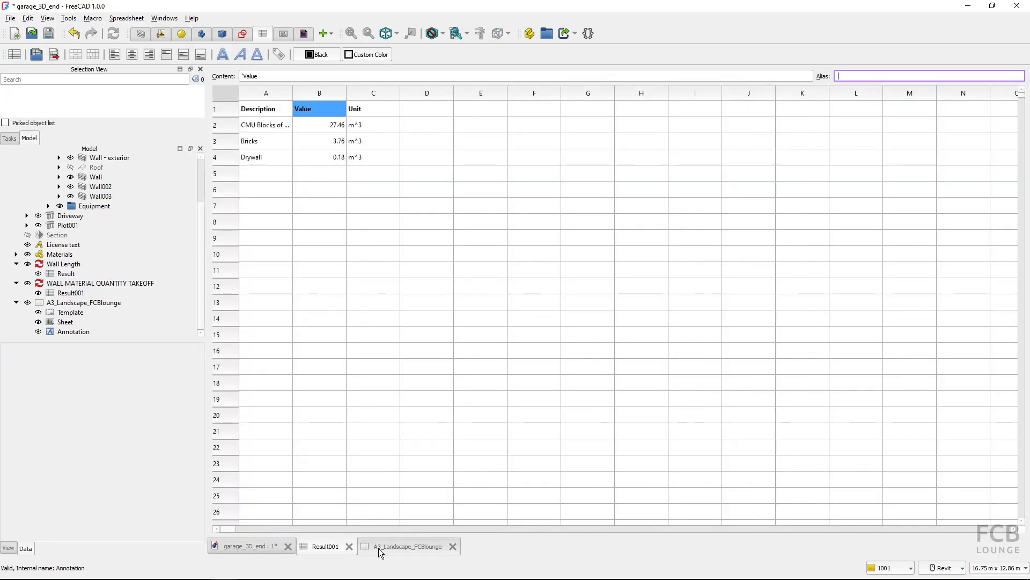
click(378, 548)
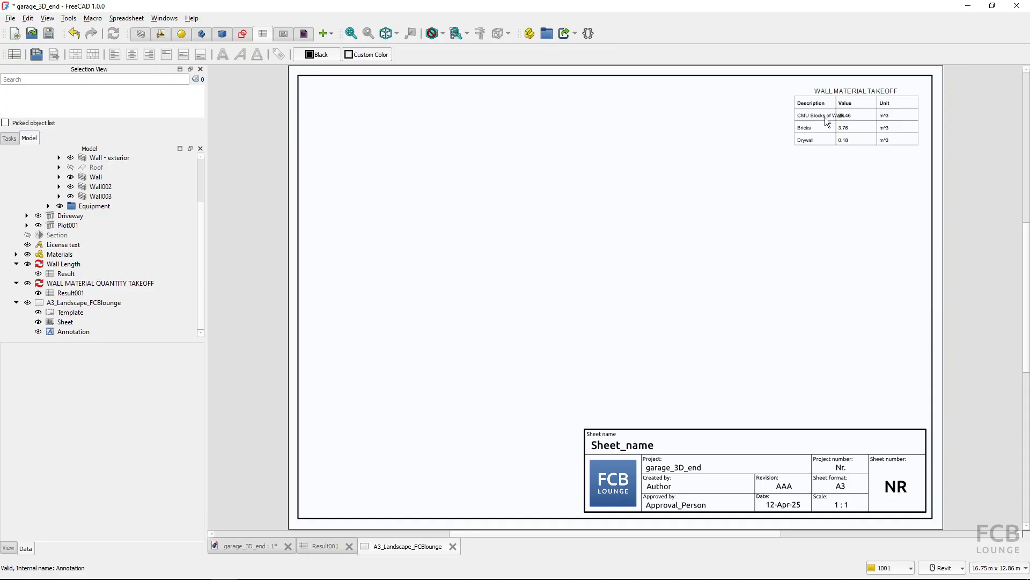
Step: Widen the Description column of the Result001 spreadsheet to fit its text and refresh the table on the A3 page in TechDraw
click(326, 549)
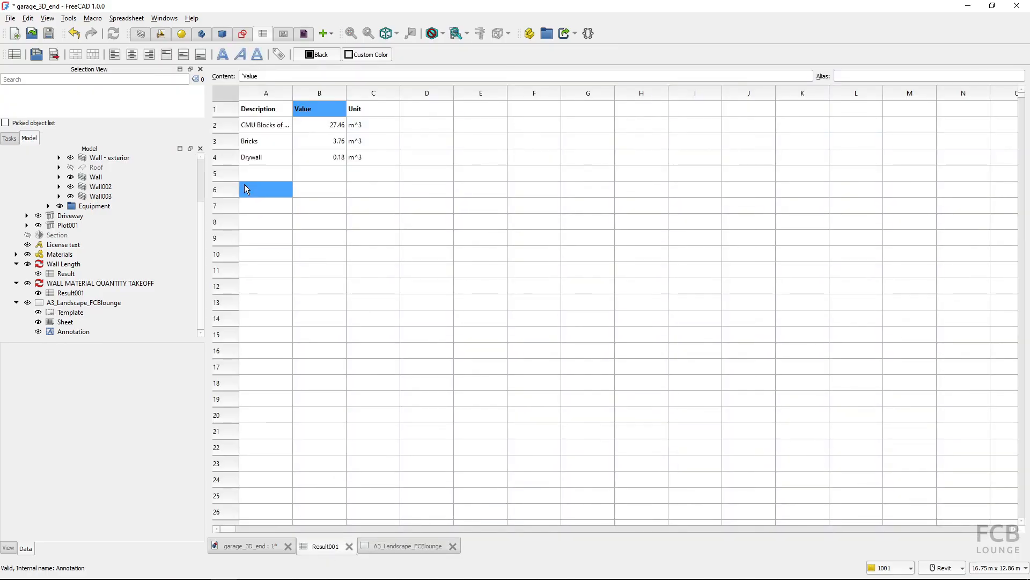
drag(284, 92, 336, 95)
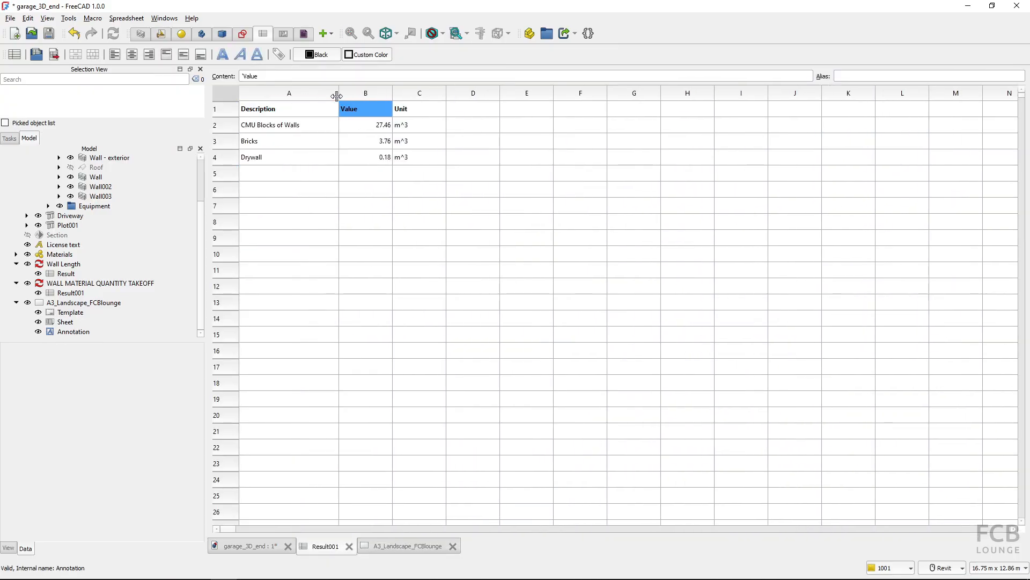
click(398, 548)
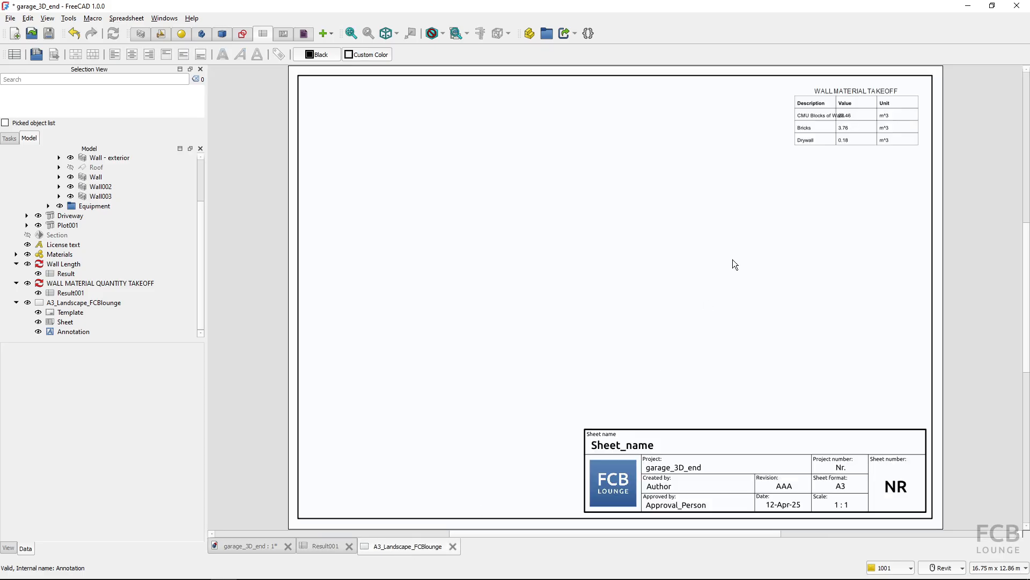
click(277, 34)
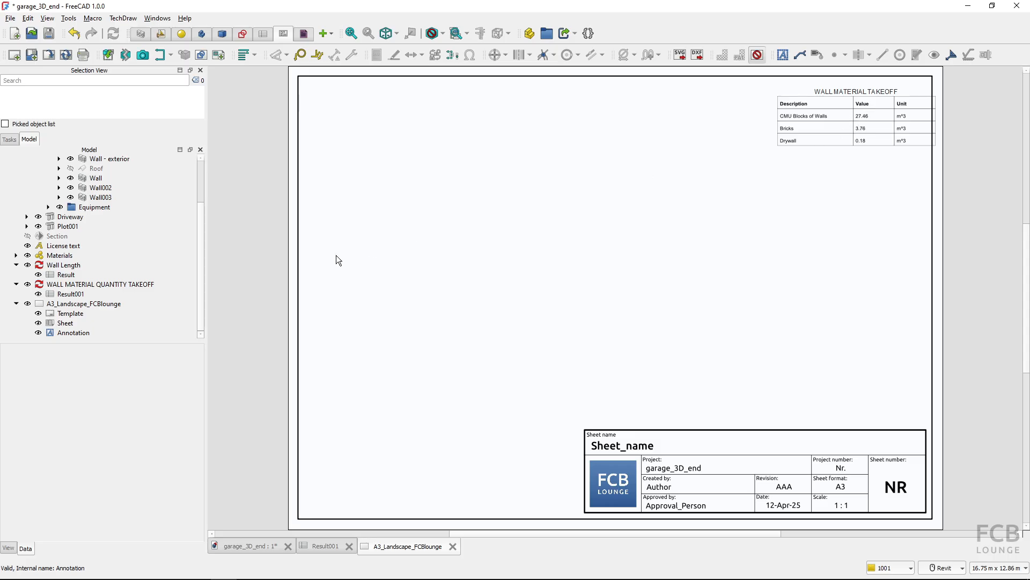
Step: Switch back to the 3D view of the garage_3D_end model
click(68, 286)
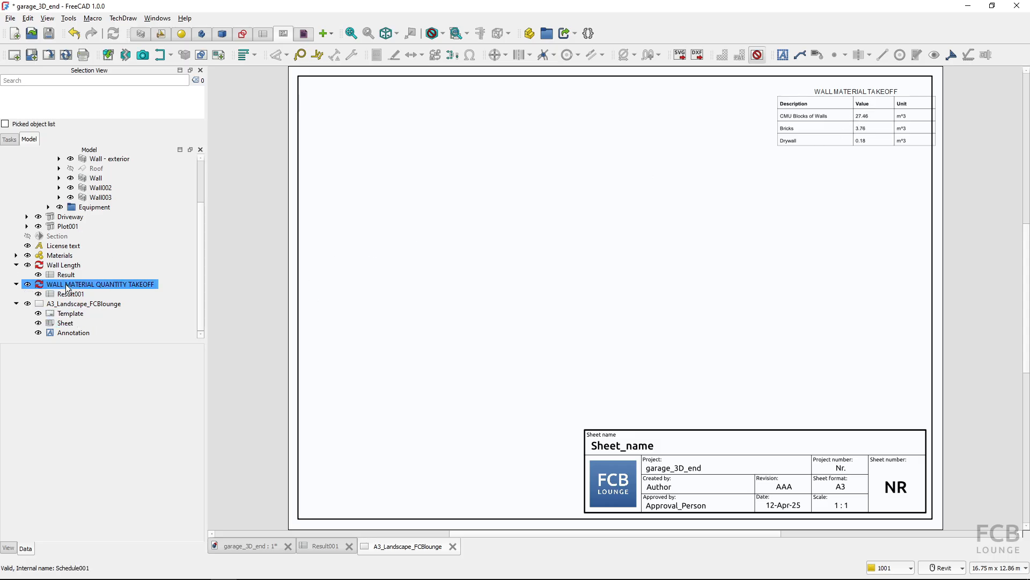
key(ctrl)
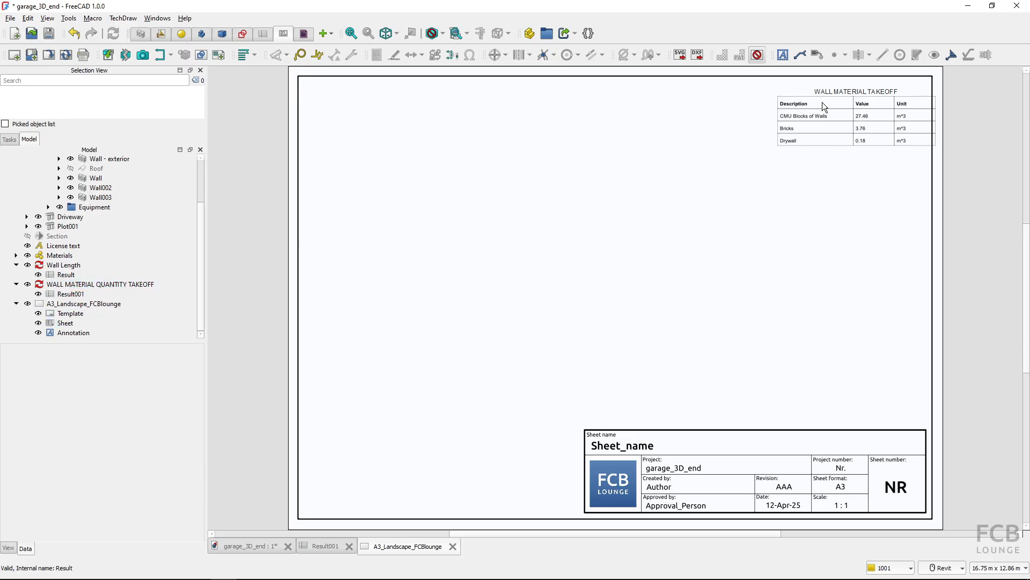
click(62, 305)
click(293, 514)
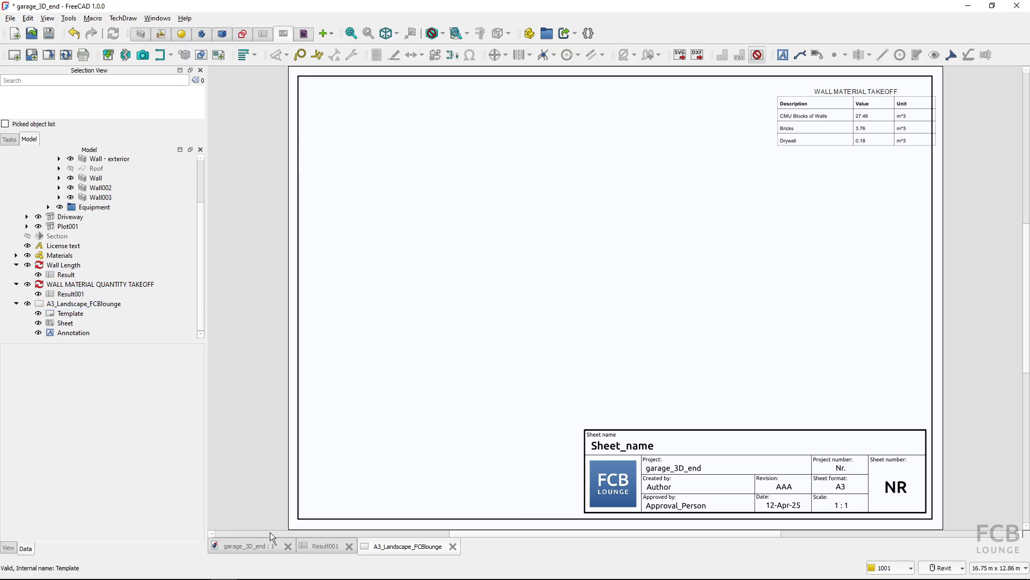
click(253, 546)
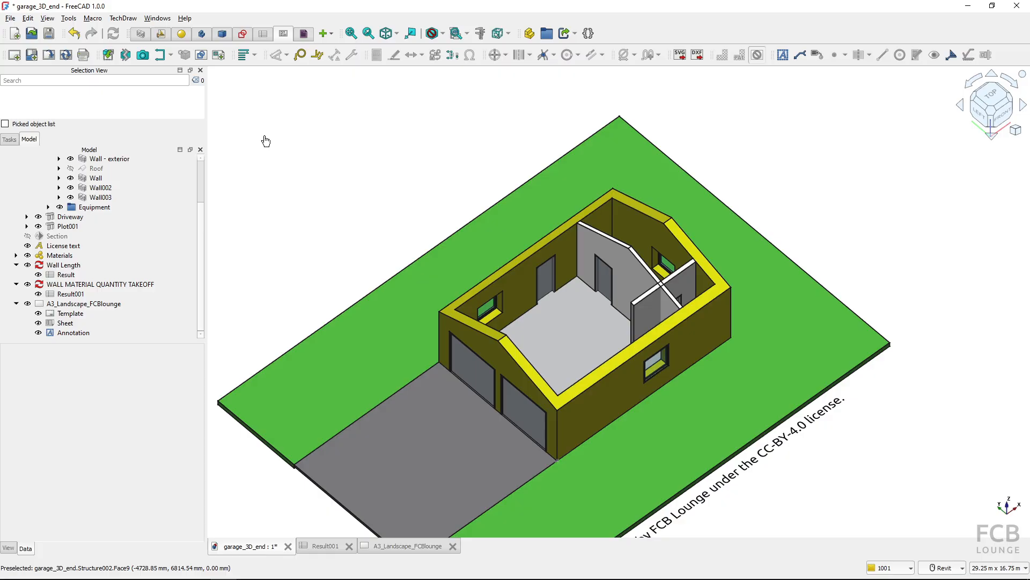
Step: Switch to the BIM workbench and draw a straight test wall, 102 mm wide and 3000 mm high, outside the garage behind the plot
click(141, 33)
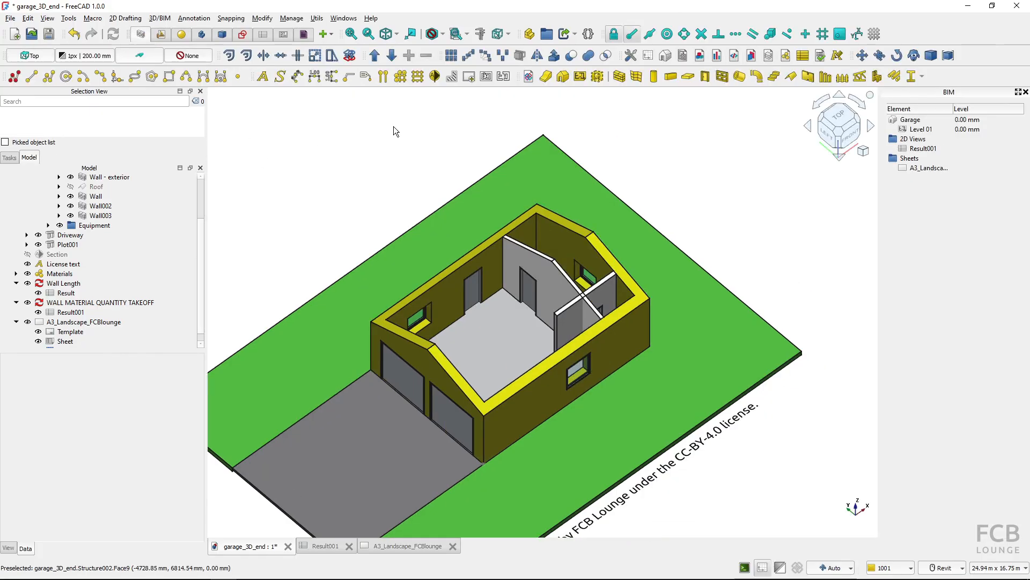
click(619, 77)
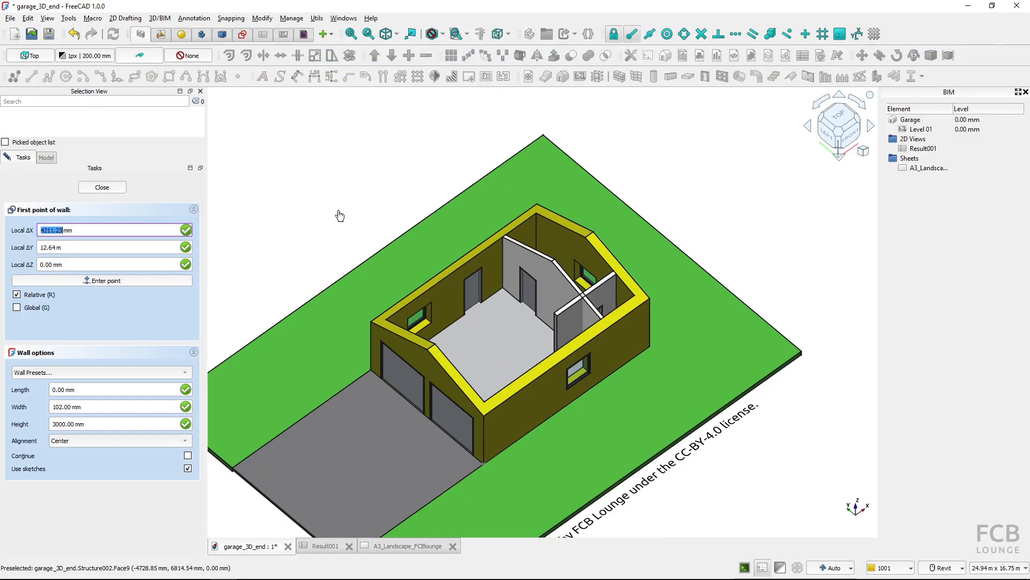
click(340, 215)
click(413, 162)
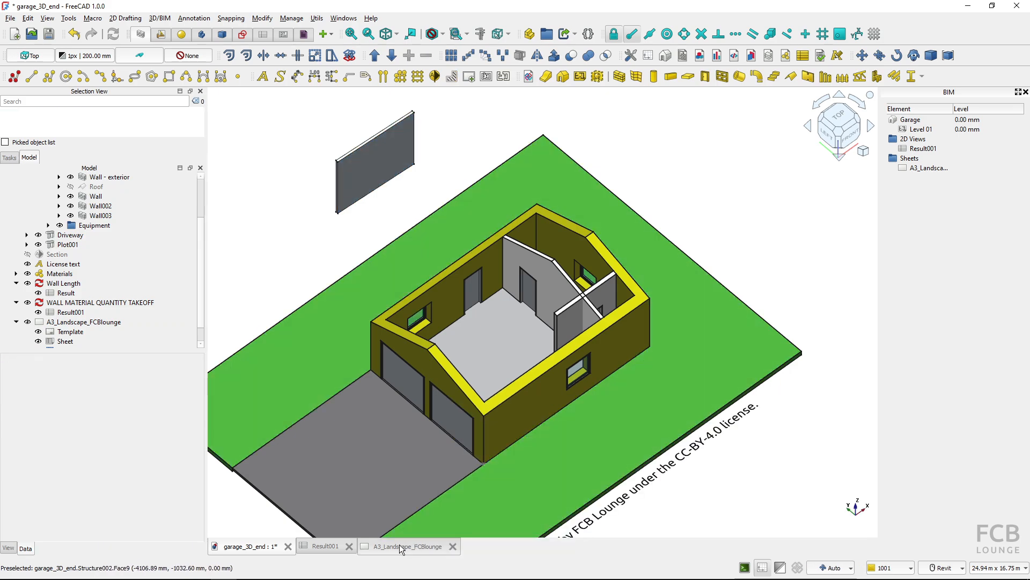
Step: Check the wall takeoff in the Result001 spreadsheet and in the table on the A3 page
click(329, 545)
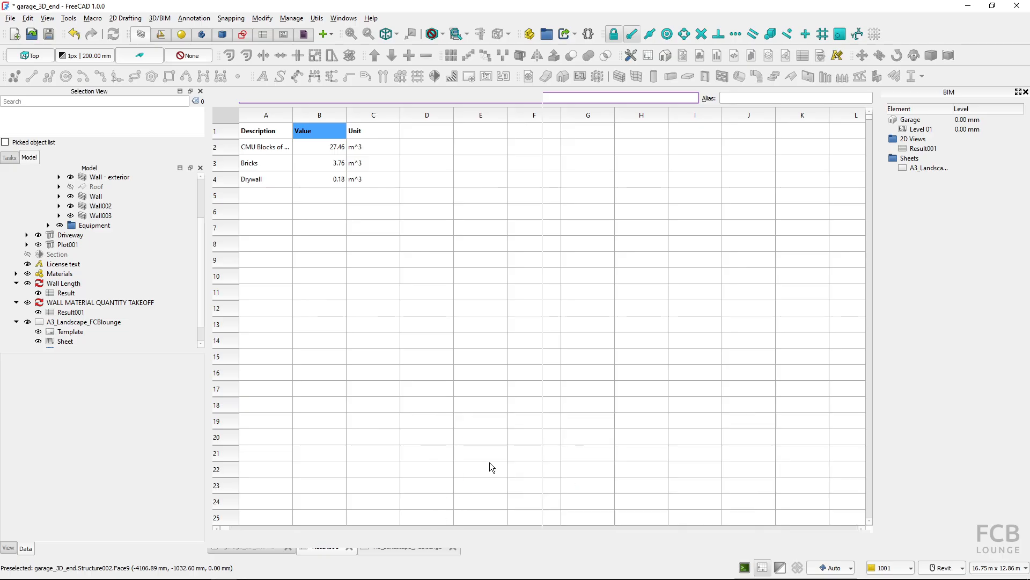
click(404, 550)
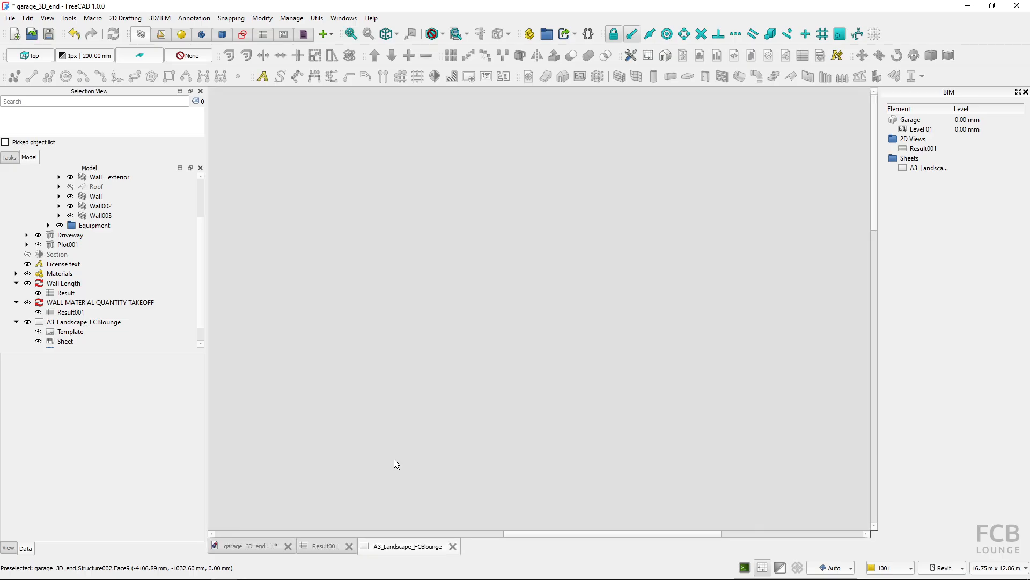
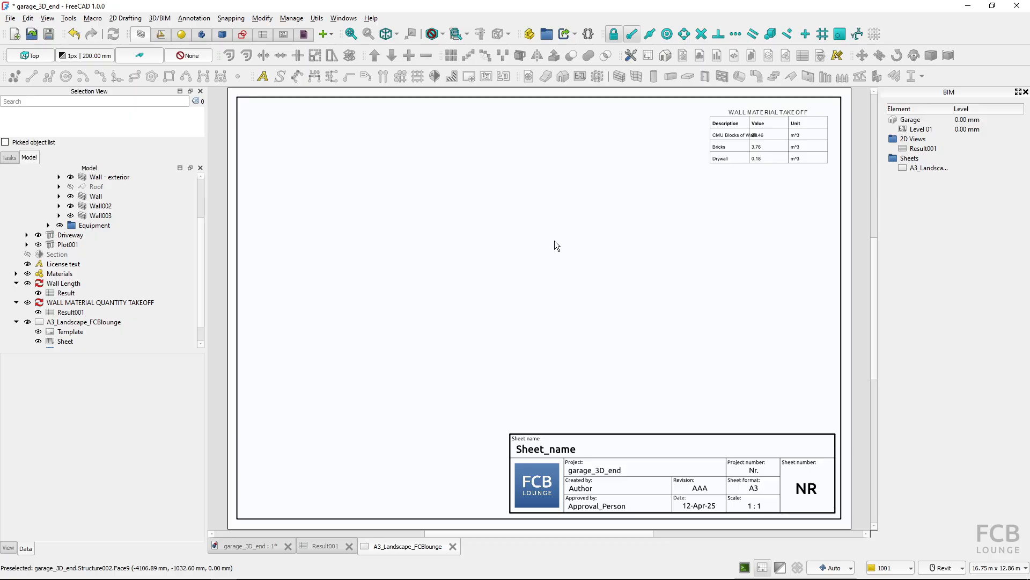
Step: Shorten the first row's description in the WALL MATERIAL QUANTITY TAKEOFF schedule to "CMU Blocks"
double_click(107, 302)
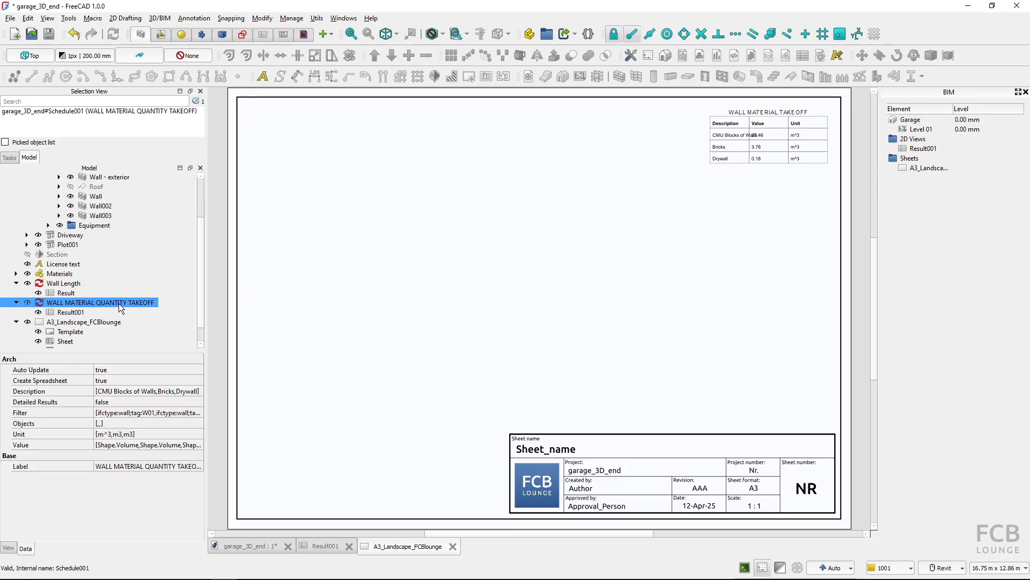
click(340, 210)
double_click(340, 208)
click(333, 206)
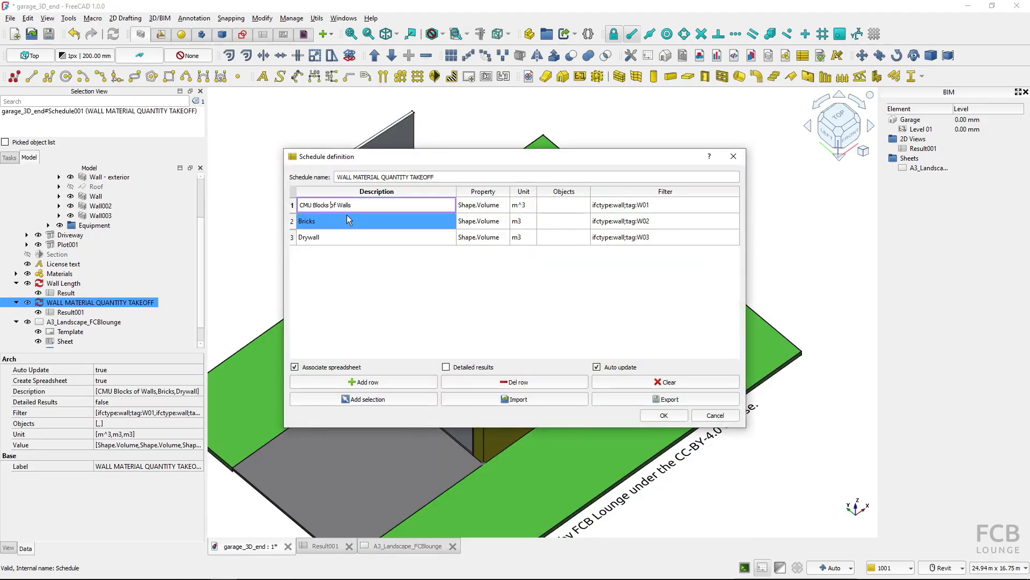
key(shift+End)
key(Delete)
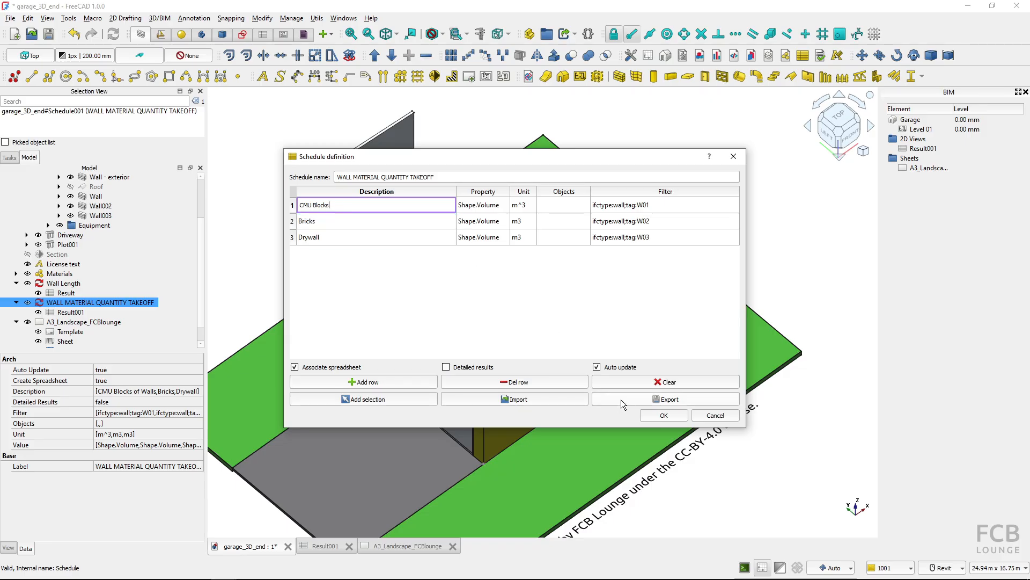
click(651, 418)
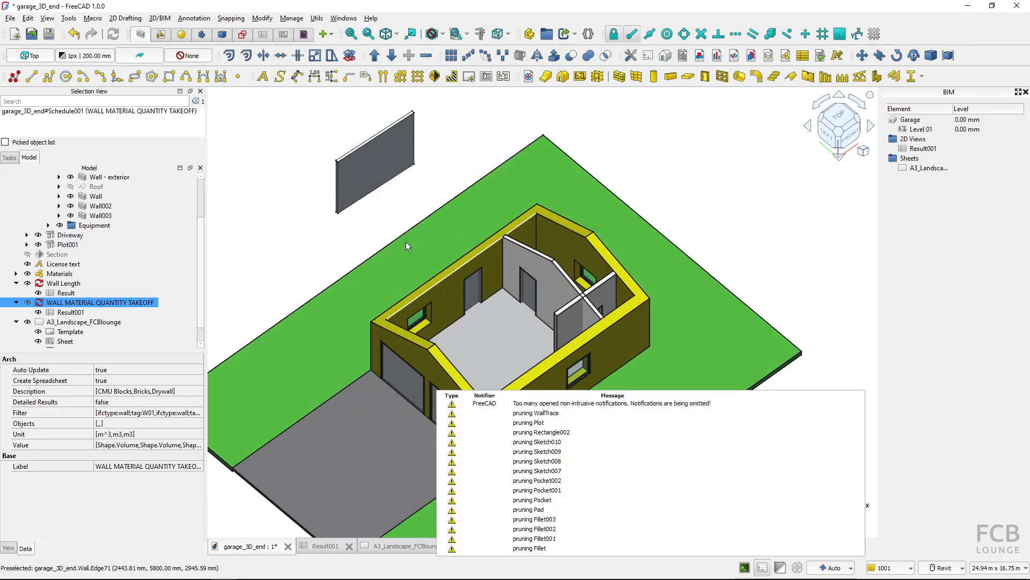
Step: Delete the test wall outside the garage and return to the A3_Landscape_FCBlounge page
click(377, 177)
key(Delete)
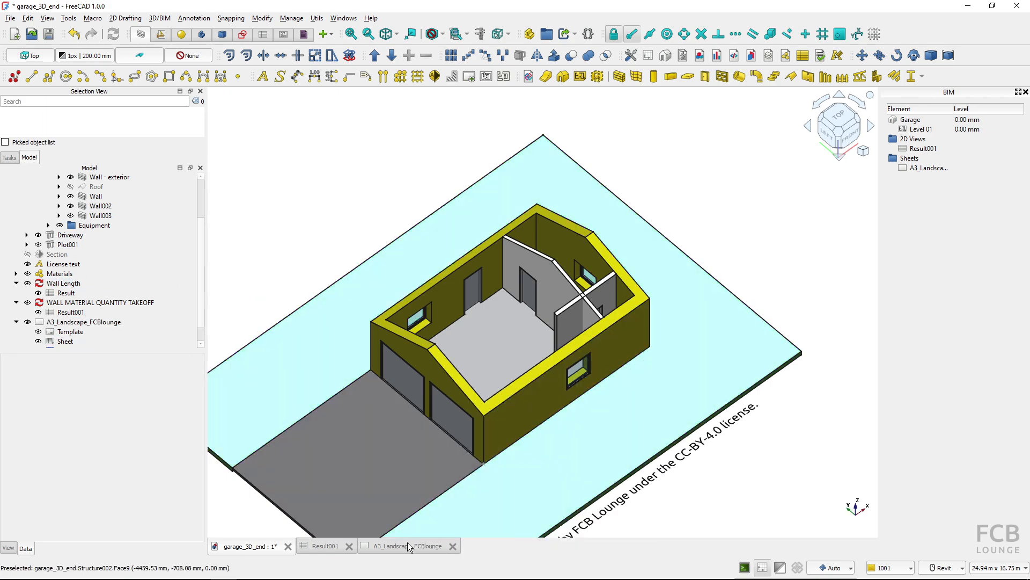
click(408, 543)
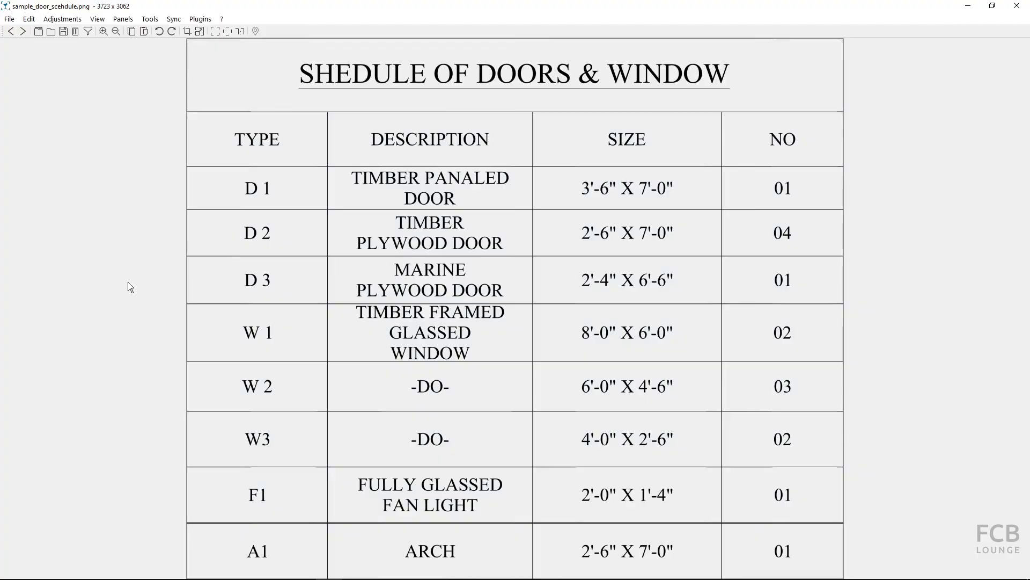
Step: Examine the type and description columns in the sample door and window schedule image
click(258, 186)
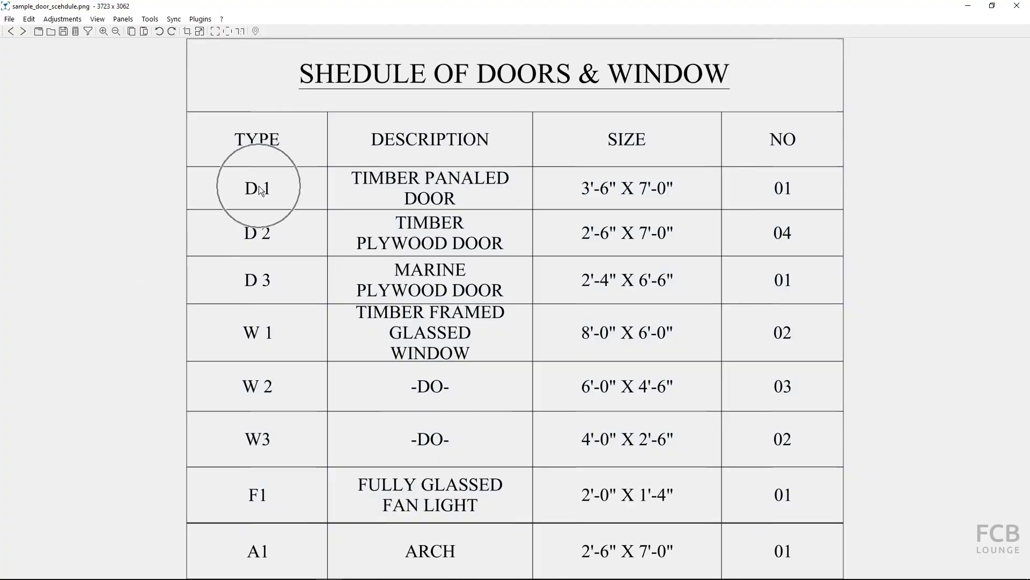
click(429, 180)
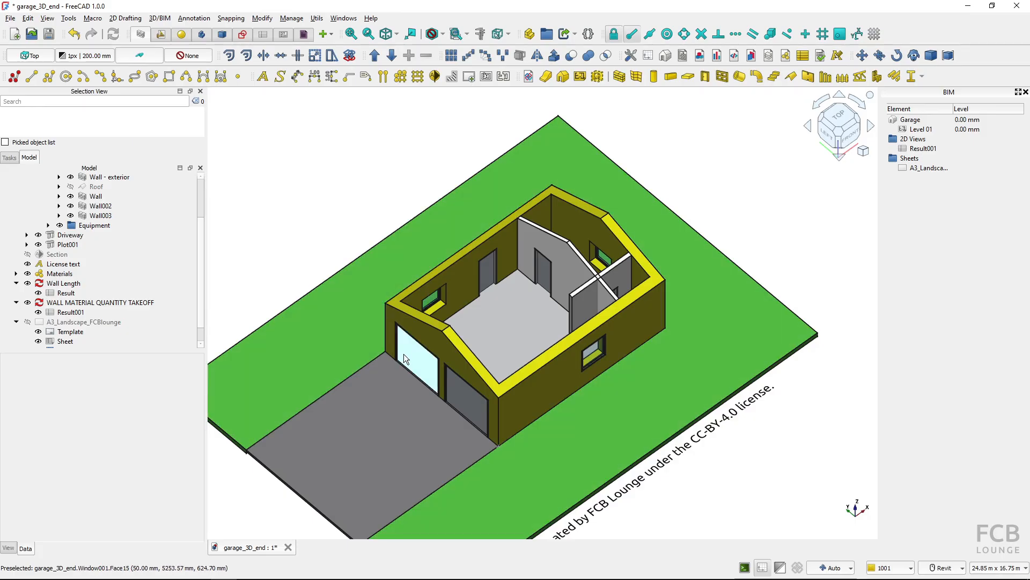
Step: Inspect the IFC attributes of a garage door and an interior door, including description, overall size and tag
click(404, 354)
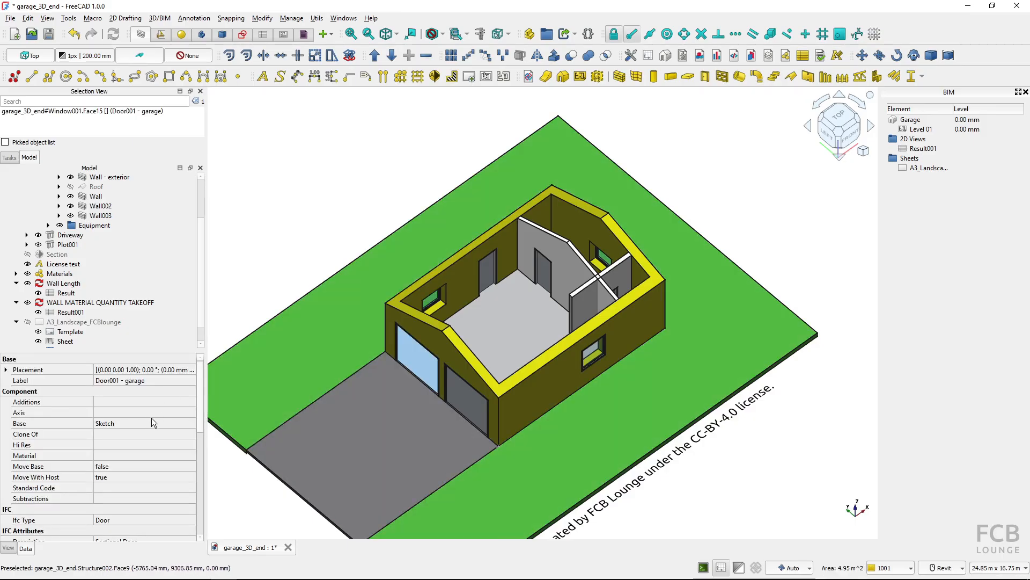
scroll(145, 424, down, 1)
scroll(142, 428, down, 2)
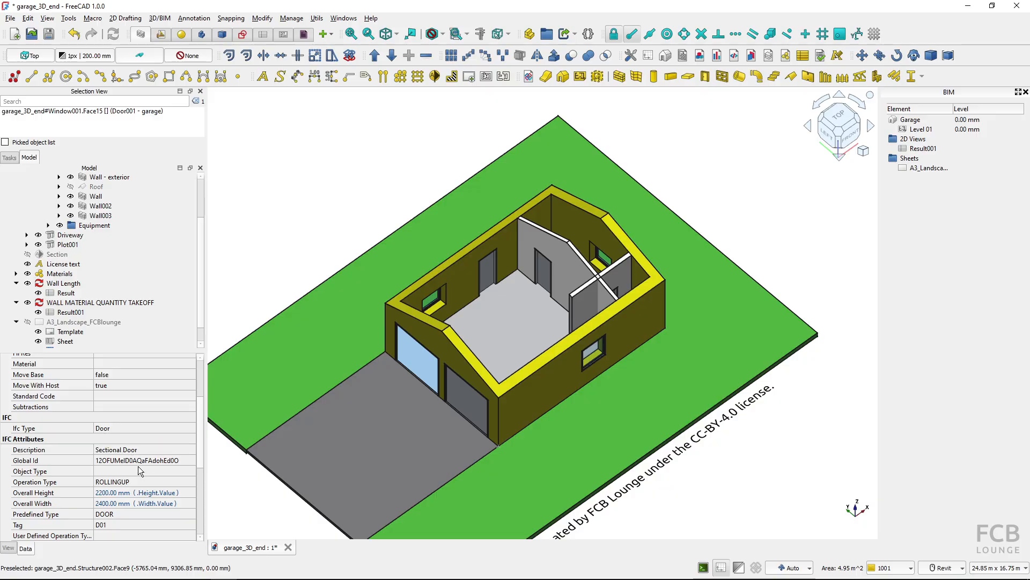
scroll(134, 467, down, 2)
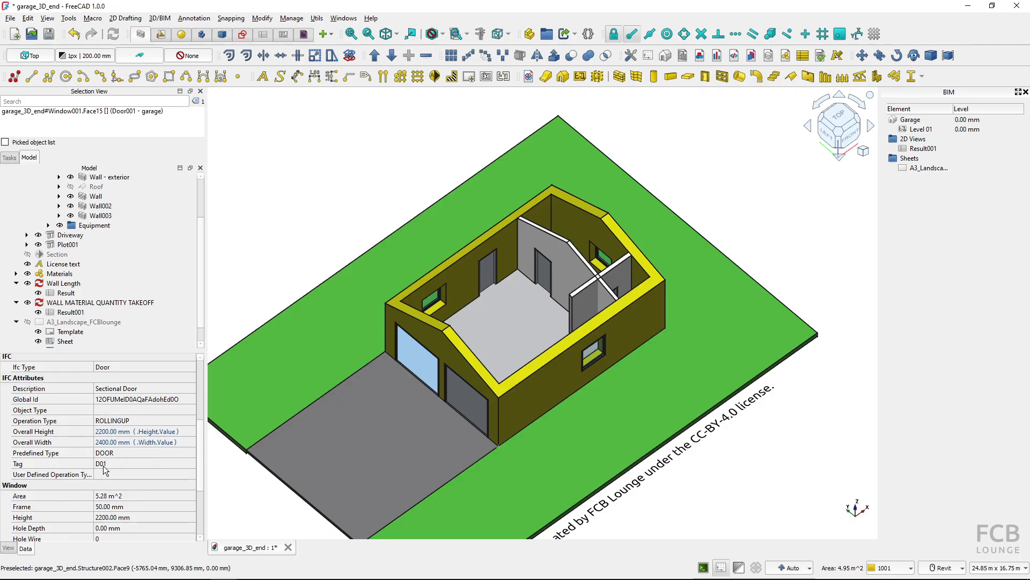
click(543, 285)
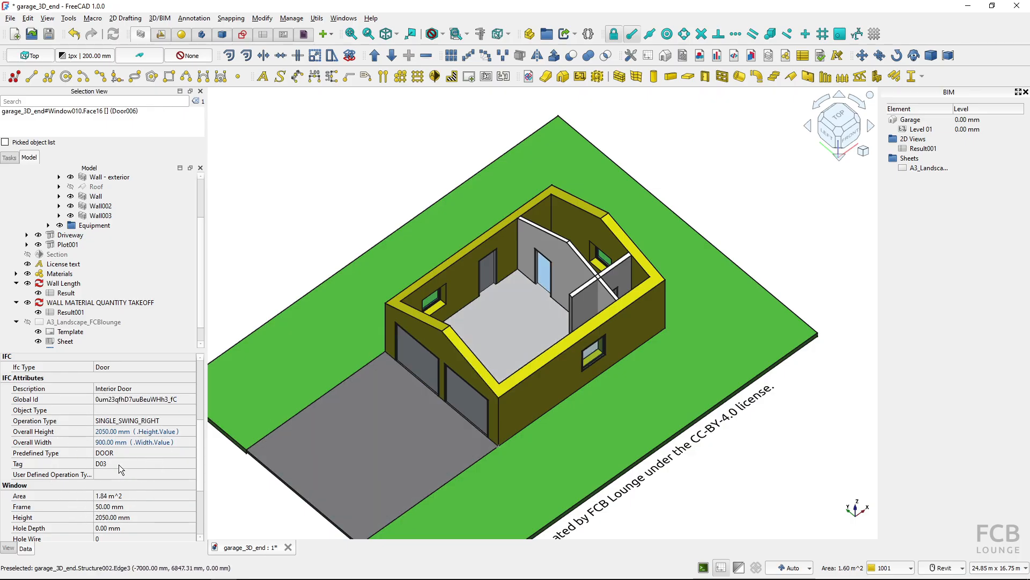
click(277, 244)
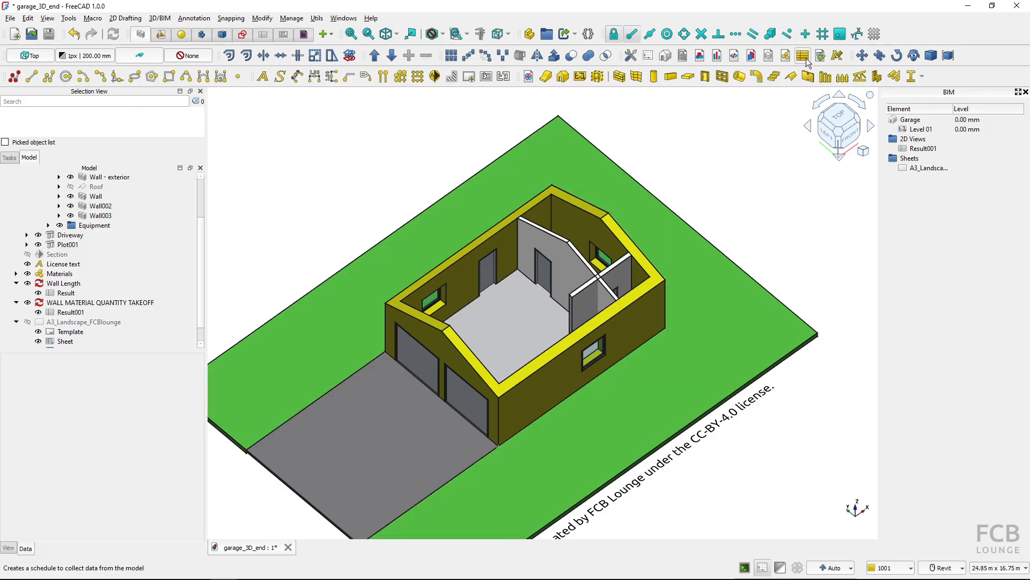
Step: Create a new empty BIM schedule named "DOOR SCHEDULE"
click(805, 60)
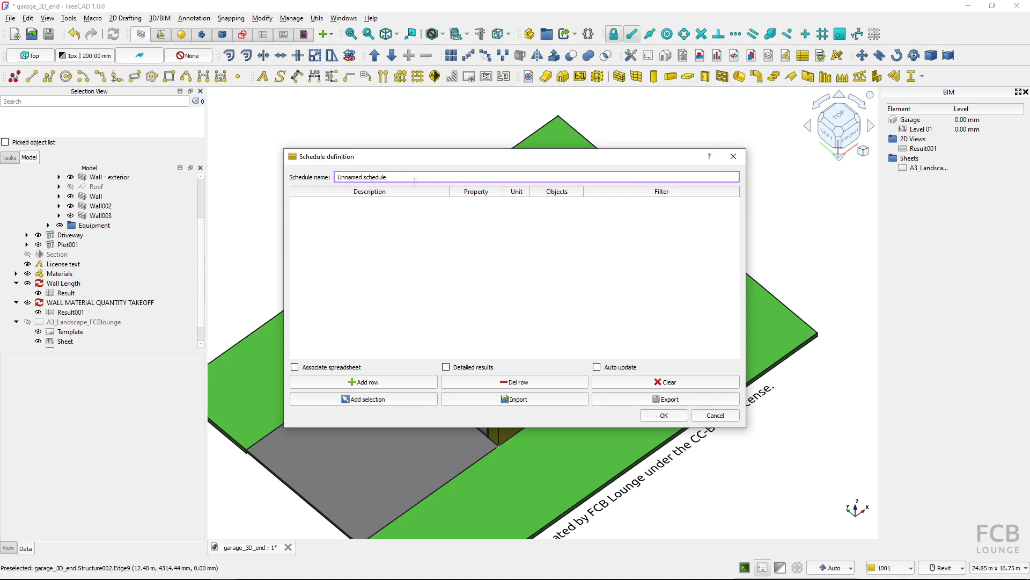
drag(405, 177, 293, 181)
text(DOOR SCHEDULE)
key(Return)
scroll(88, 322, down, 1)
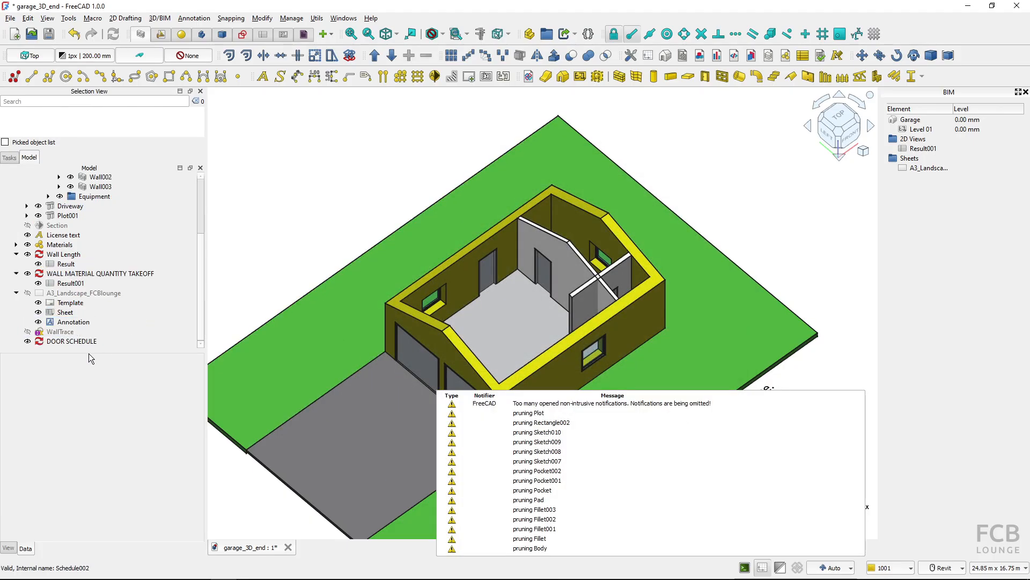
Step: Reopen the DOOR SCHEDULE definition and enable its associated spreadsheet and auto update
double_click(69, 342)
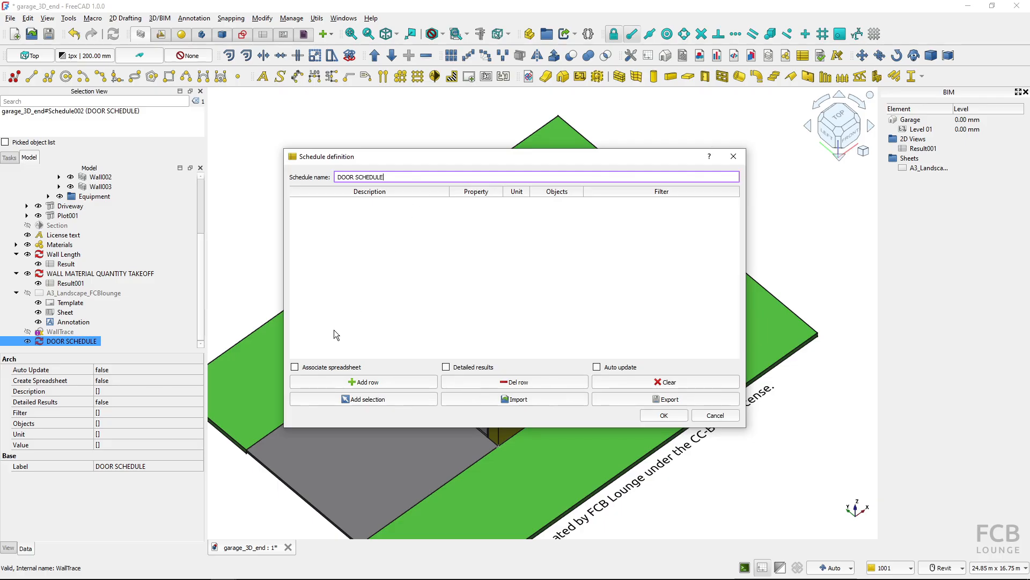
click(295, 367)
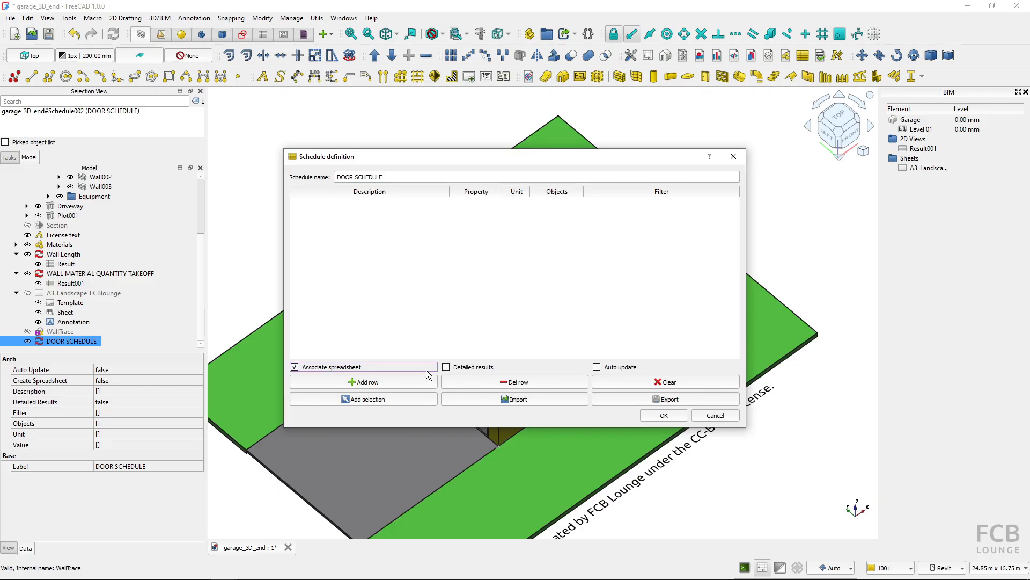
click(597, 367)
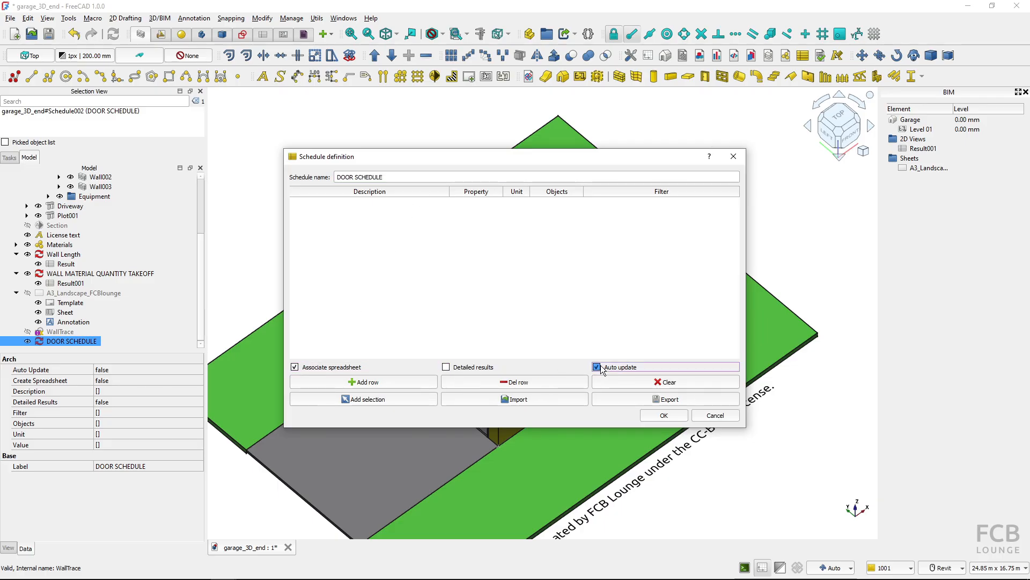
Step: Add a row to DOOR SCHEDULE with the description "D01 Type" and the property "count"
click(349, 385)
click(314, 205)
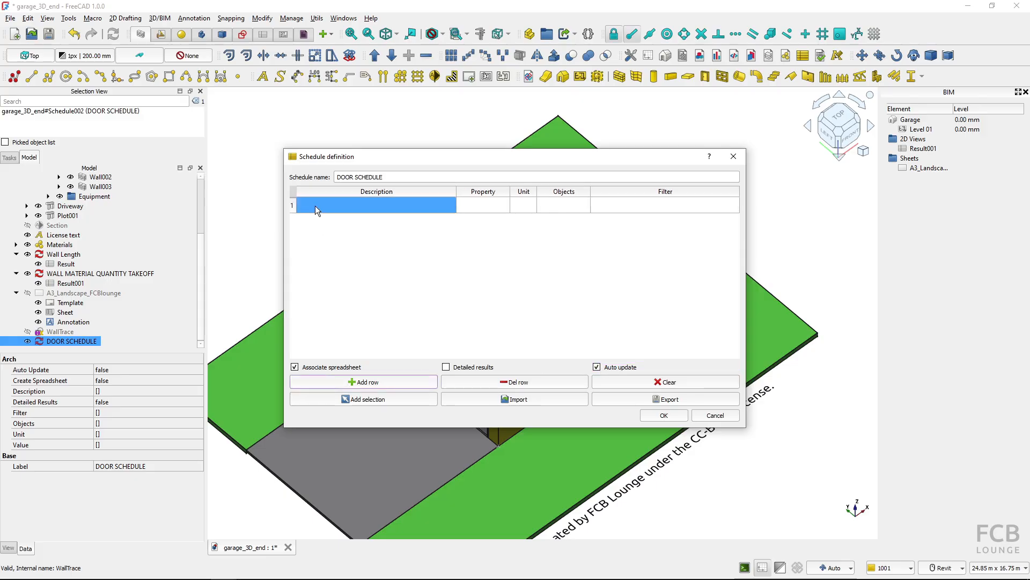
click(315, 205)
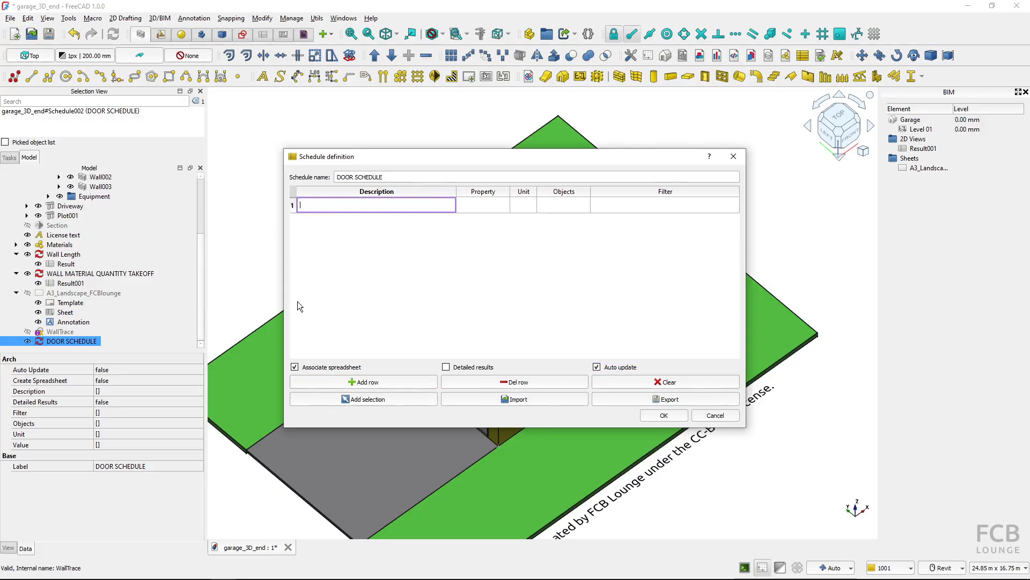
text(D01 Type)
click(466, 208)
click(481, 208)
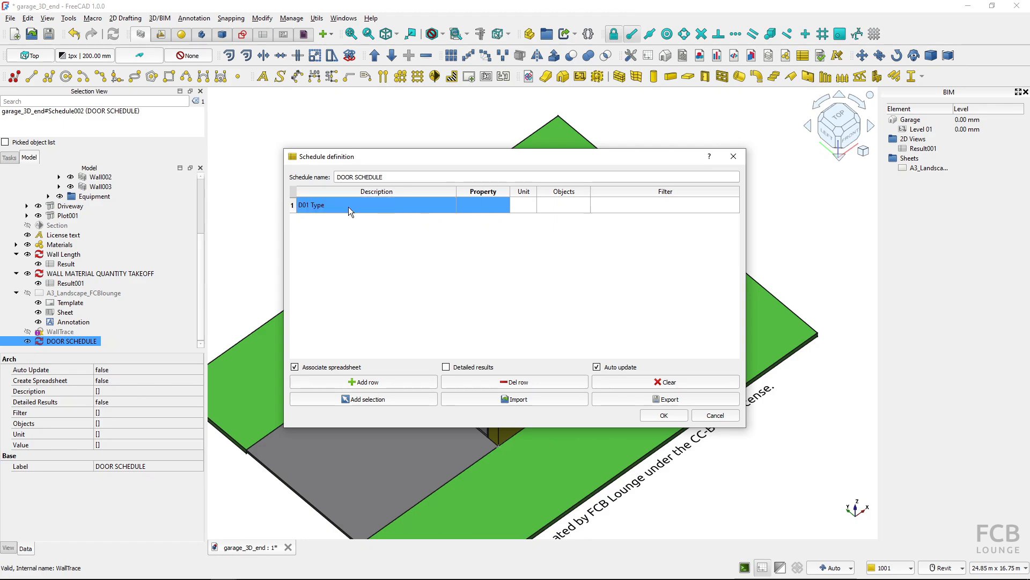
double_click(471, 207)
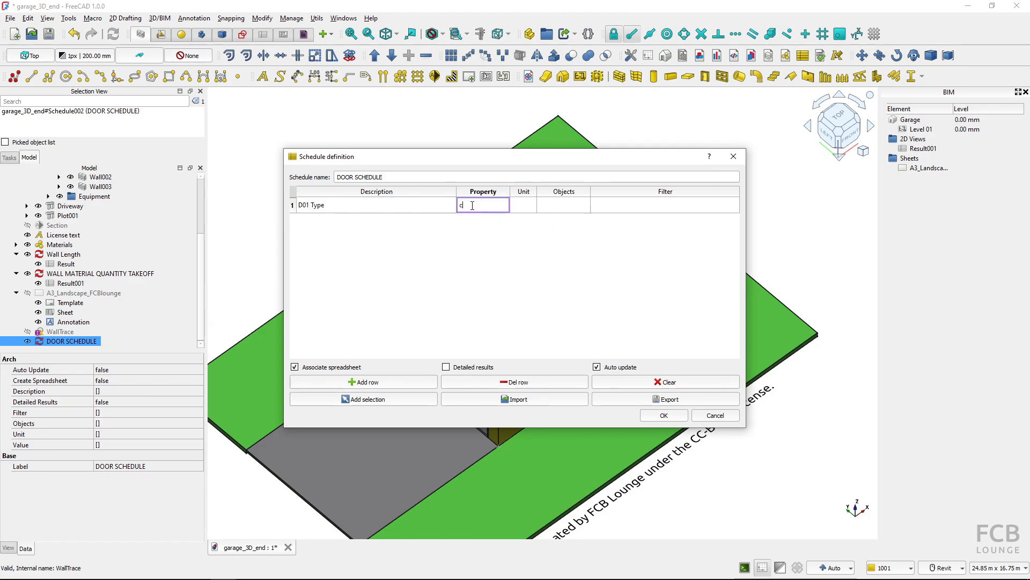
text(count)
Step: Set the D01 Type row's filter to "ifctype:door" and apply the schedule definition
double_click(616, 206)
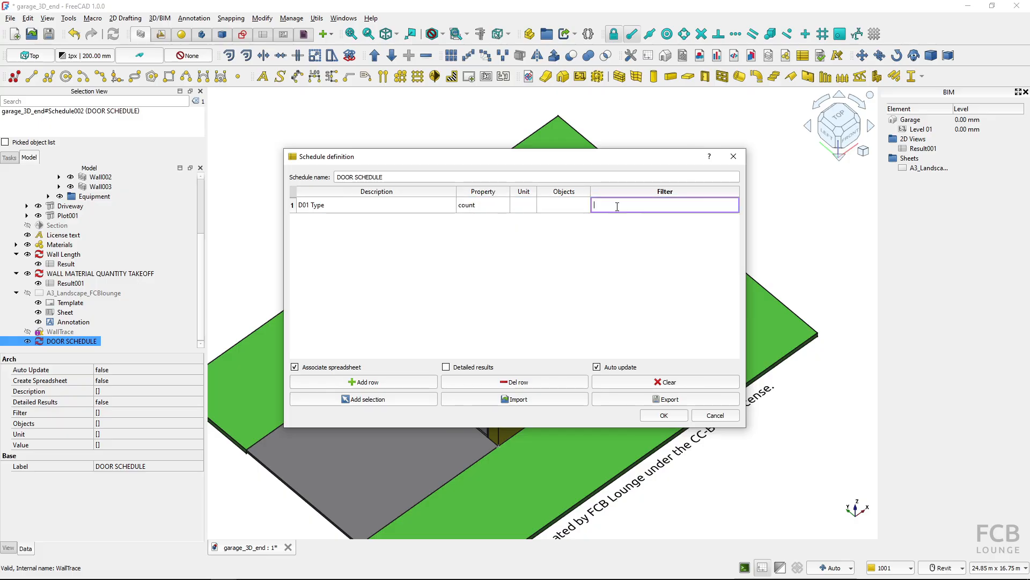
text(ifctype:door)
click(576, 207)
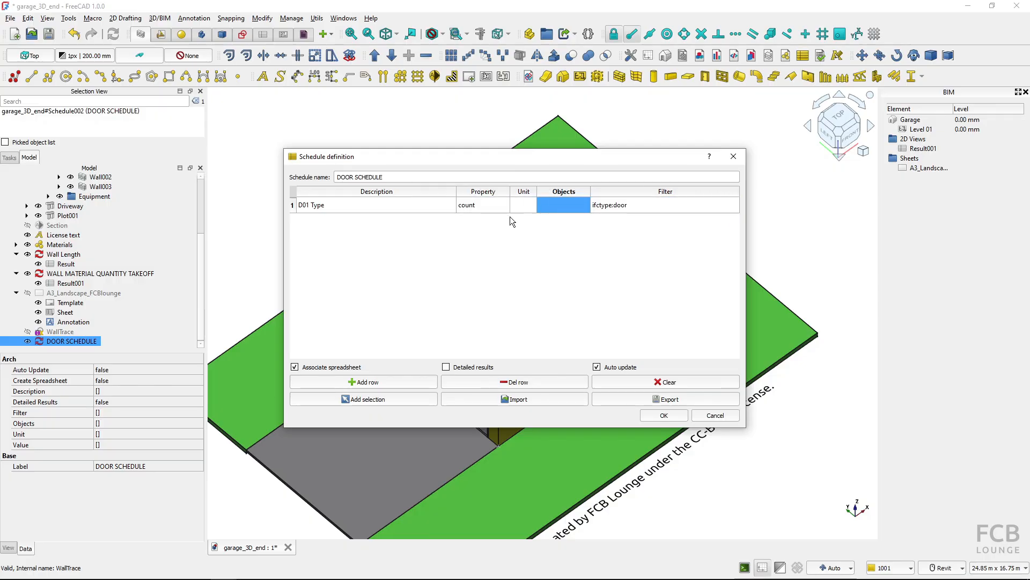
click(649, 415)
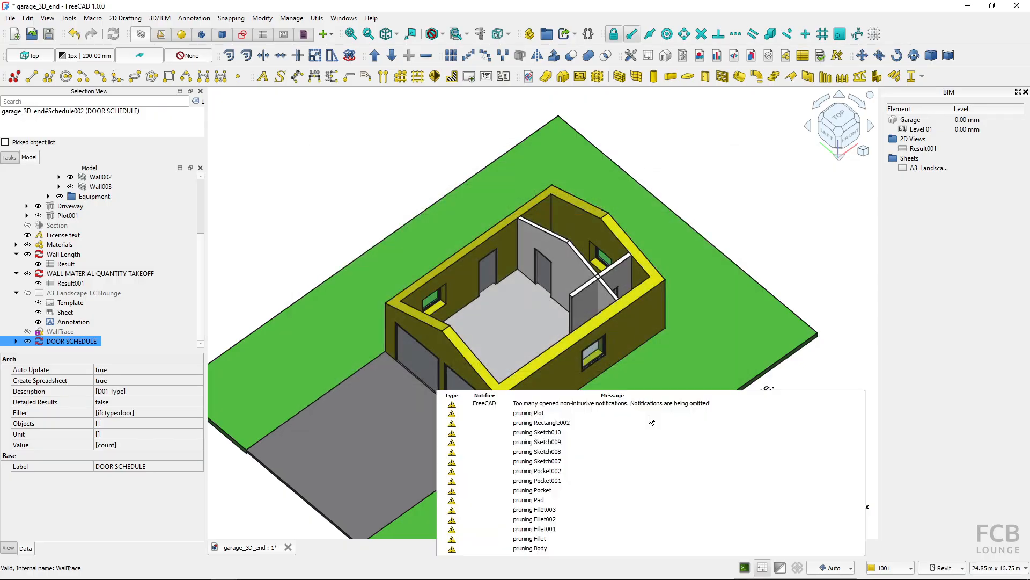
Step: Open DOOR SCHEDULE's Result002 spreadsheet, tile it beside the 3D view and check the D01 Type value
click(16, 342)
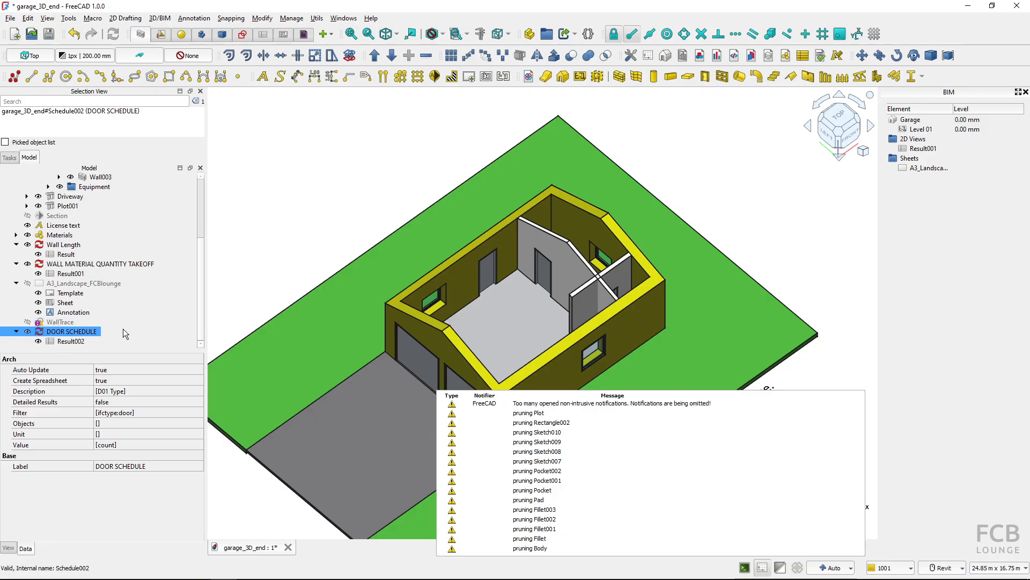
click(61, 341)
double_click(60, 343)
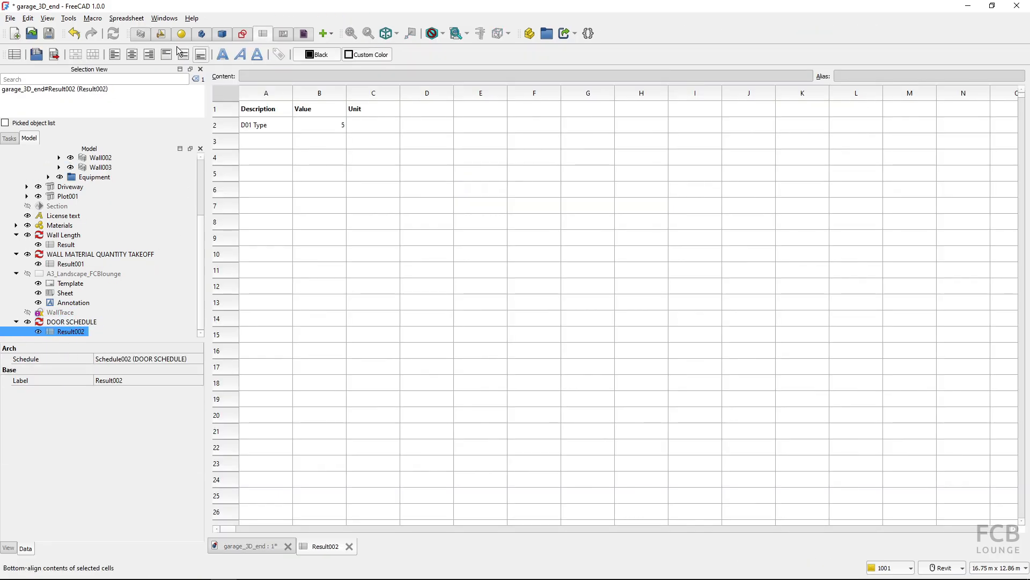
click(164, 17)
click(185, 56)
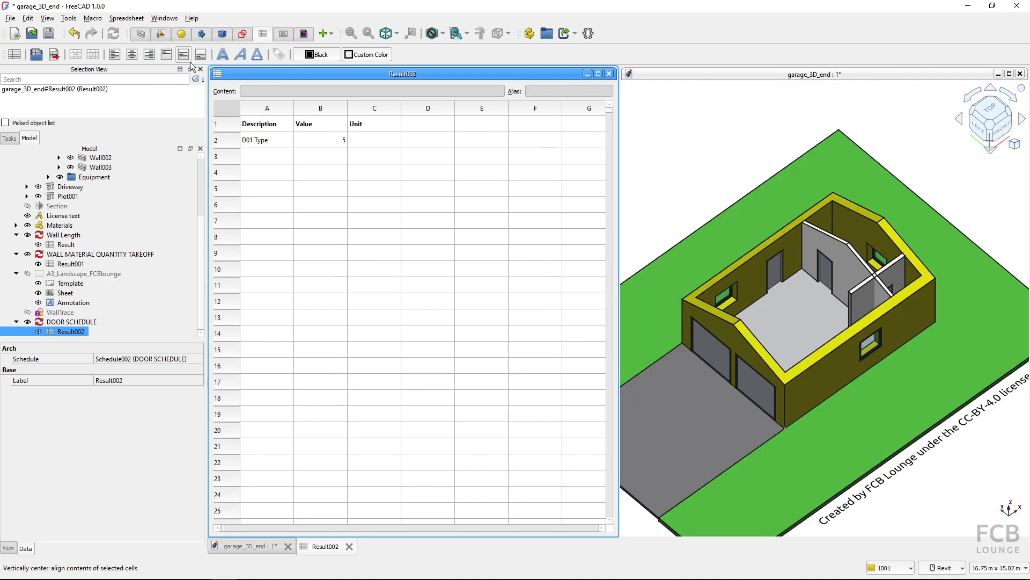
click(348, 237)
click(321, 142)
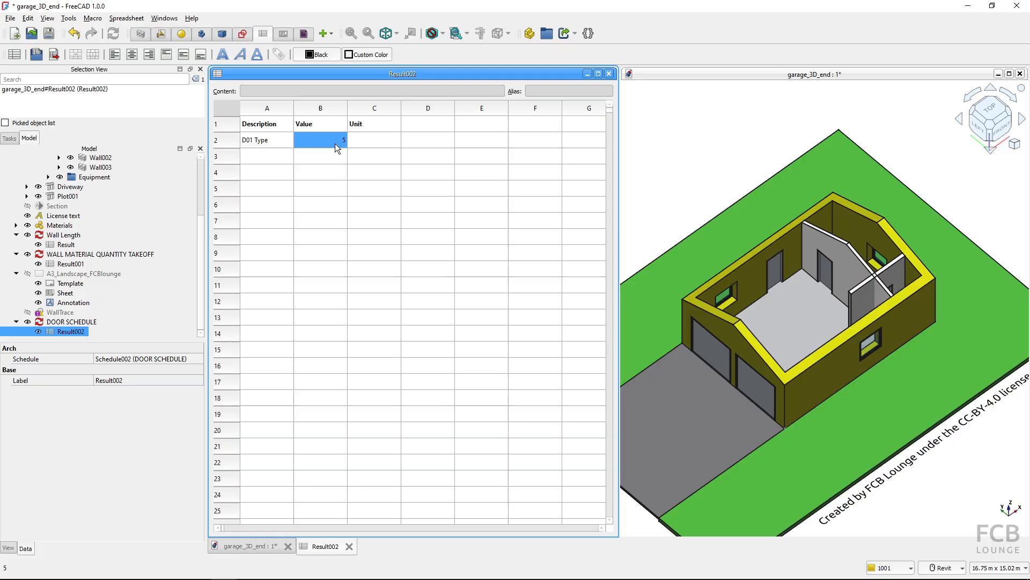
Step: Check the description, value and unit of the D01 Type row in the Result002 spreadsheet
click(253, 141)
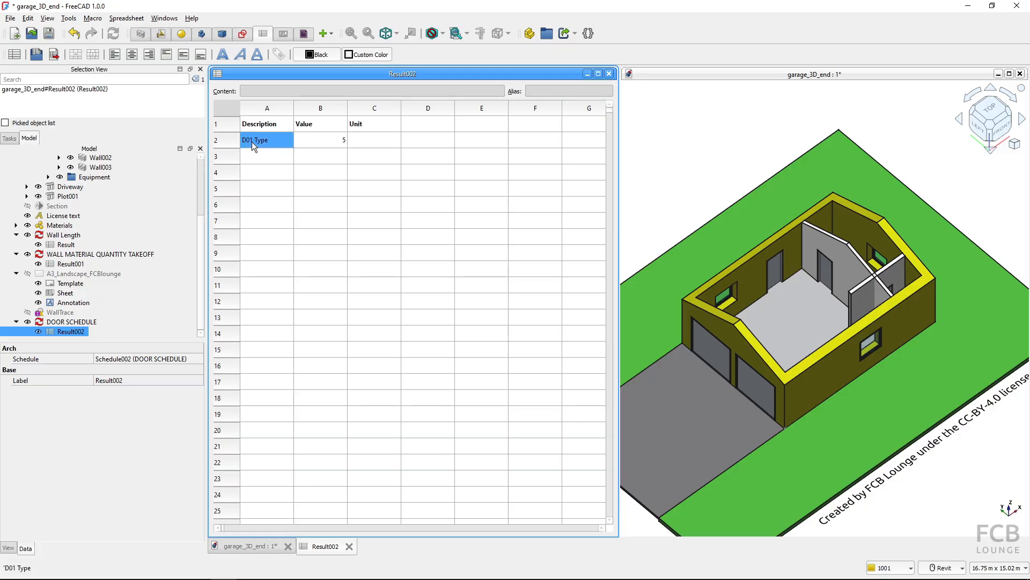
click(252, 141)
click(334, 138)
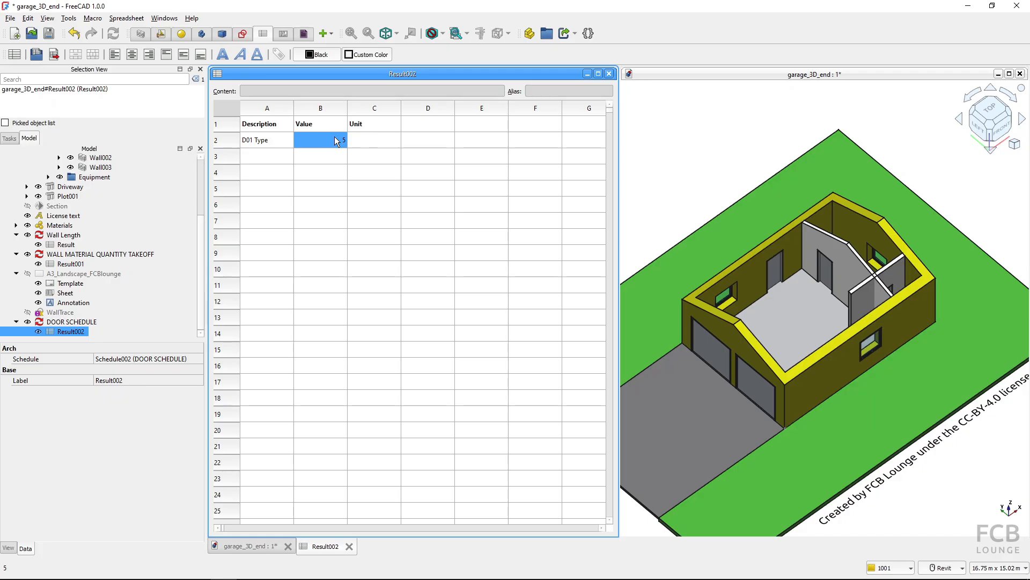
click(372, 141)
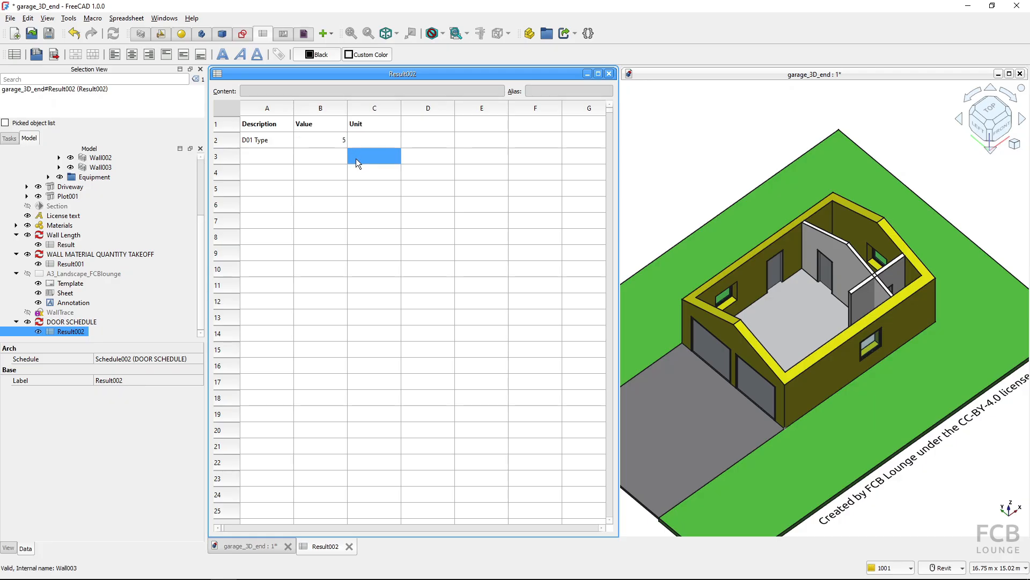
Step: Set the D01 Type row's filter in DOOR SCHEDULE to "ifctype:door;tag:D01", apply it and check a garage door's Tag attribute
double_click(99, 321)
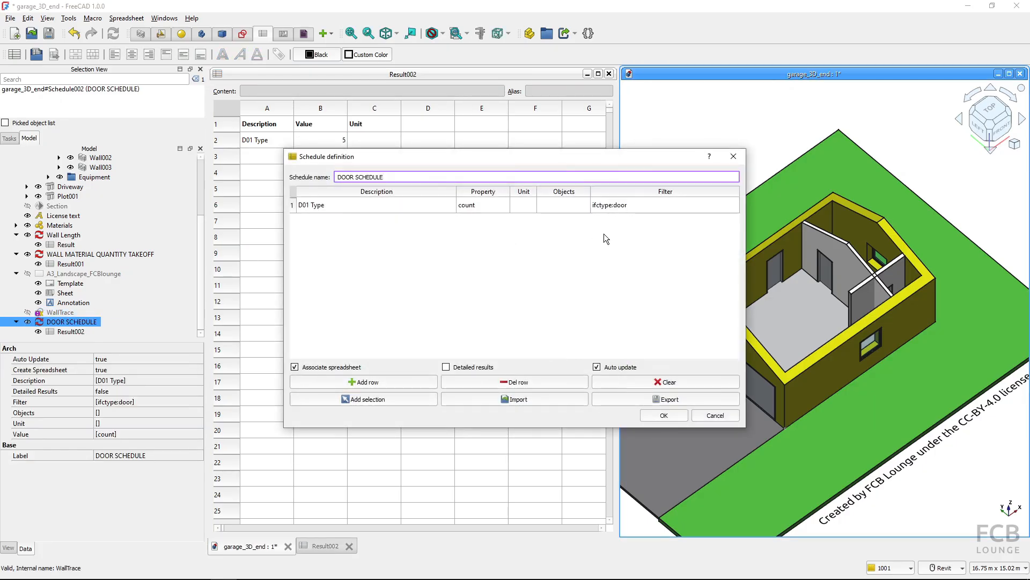
click(613, 206)
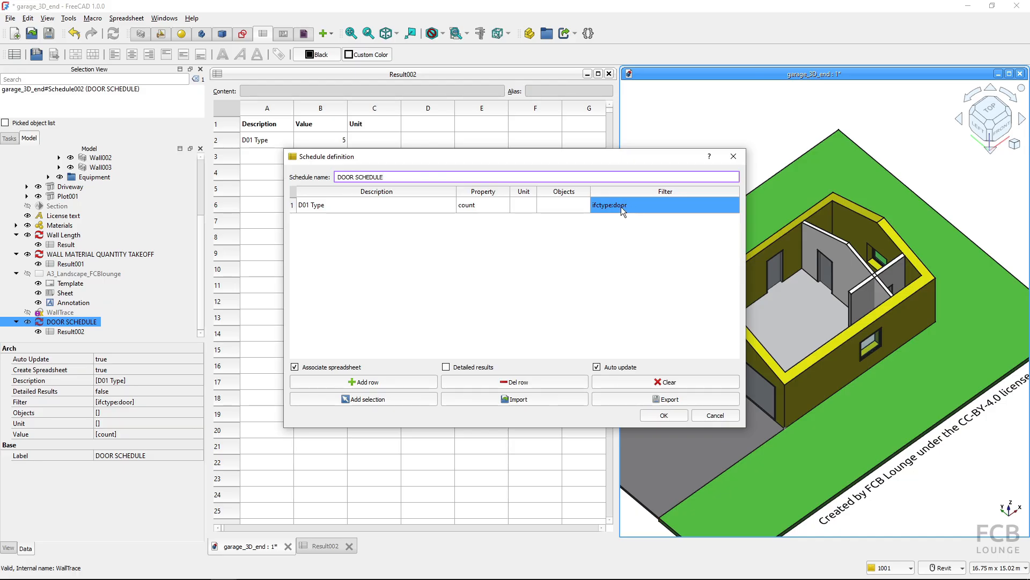
click(314, 209)
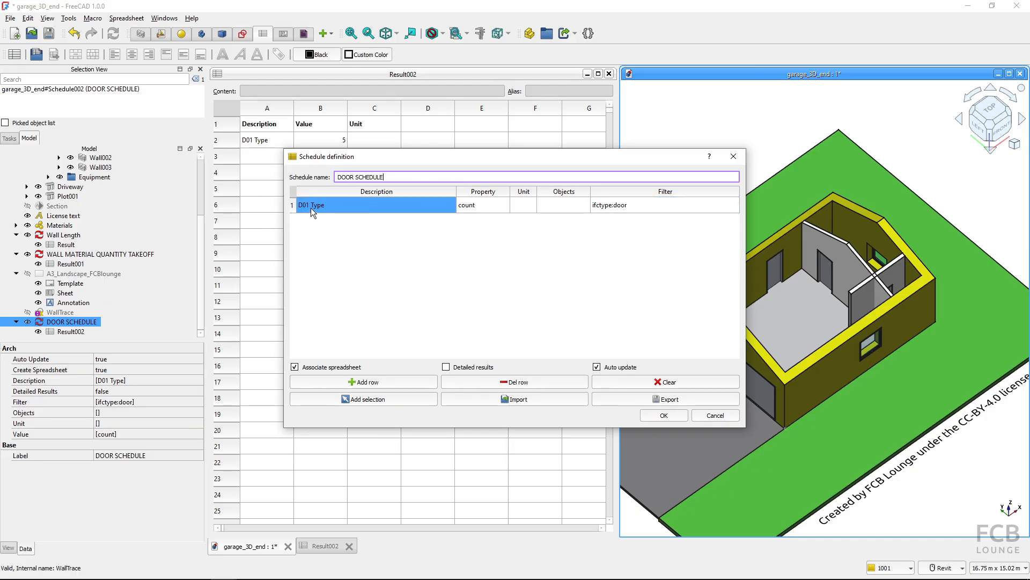
click(650, 205)
click(652, 205)
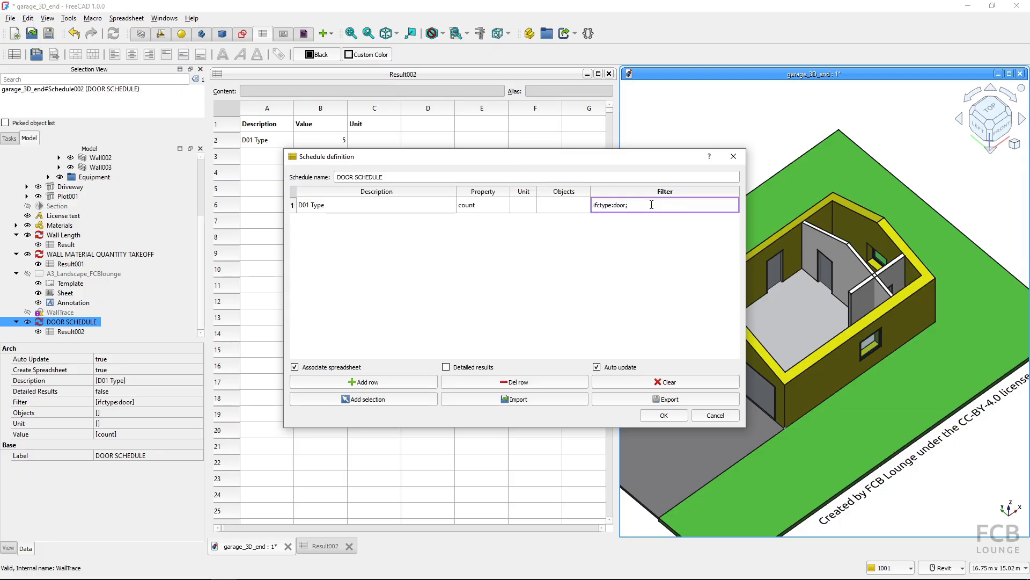
text(;tag:)
text(D01)
key(Return)
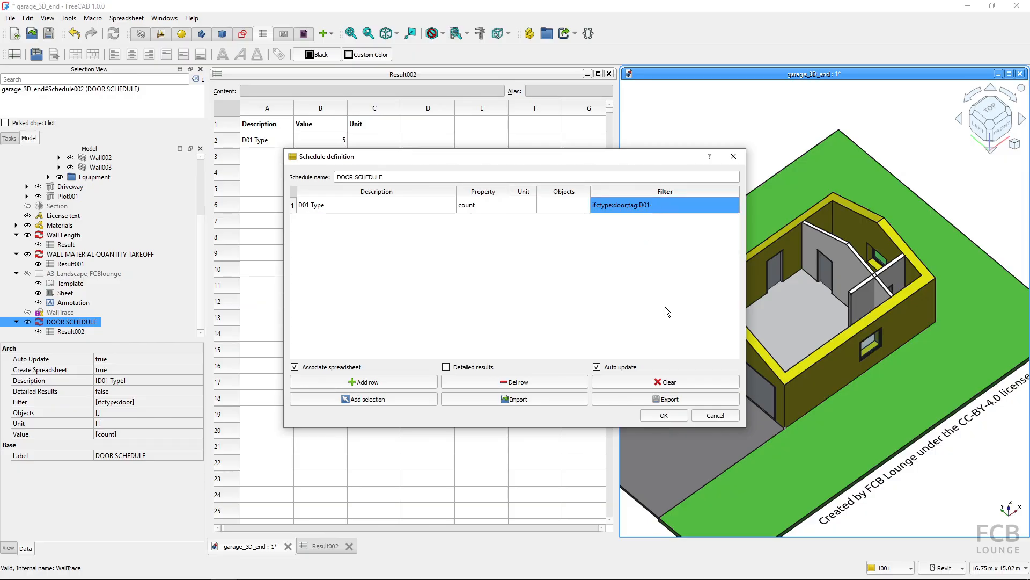
click(664, 415)
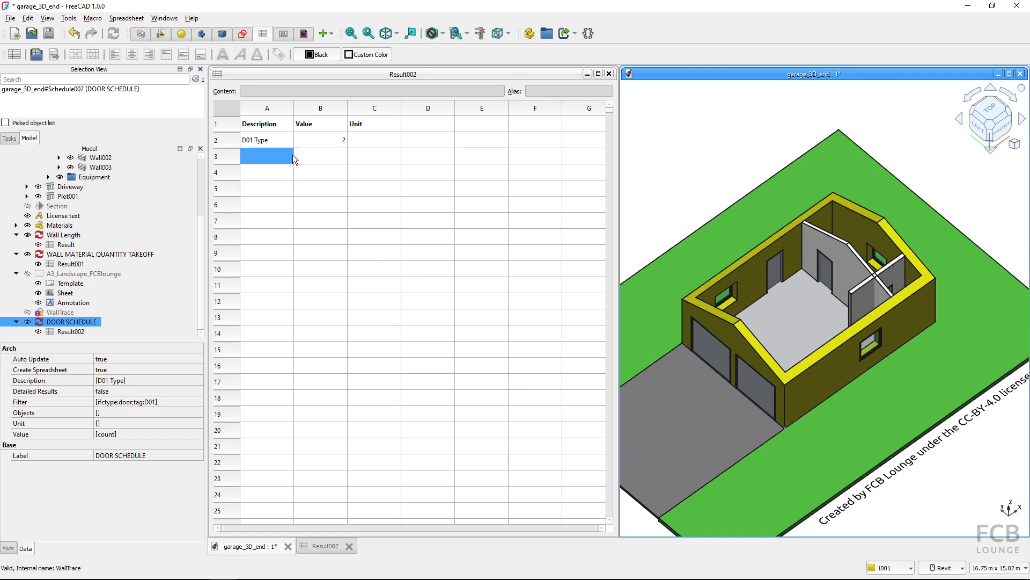
click(721, 354)
scroll(141, 449, down, 3)
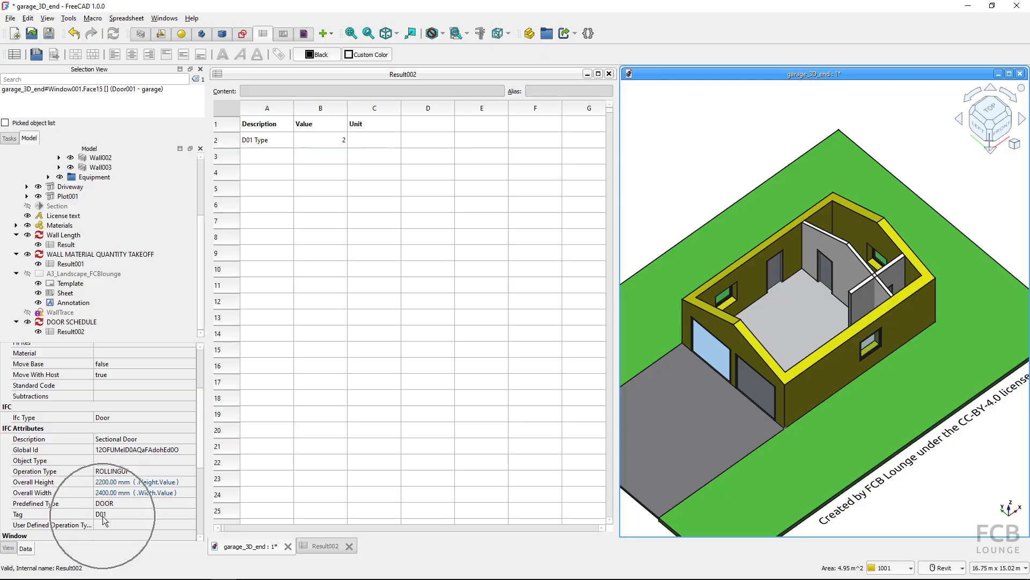
Step: Try the unit "pcs" for the D01 Type row of DOOR SCHEDULE and check the Unit cell in the result spreadsheet
double_click(78, 323)
click(331, 205)
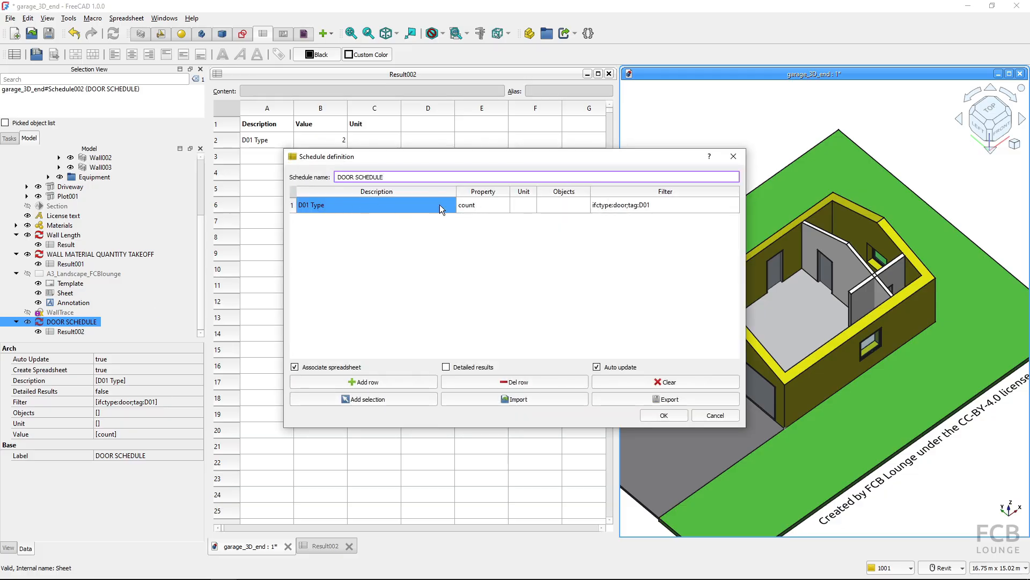
click(664, 210)
click(541, 215)
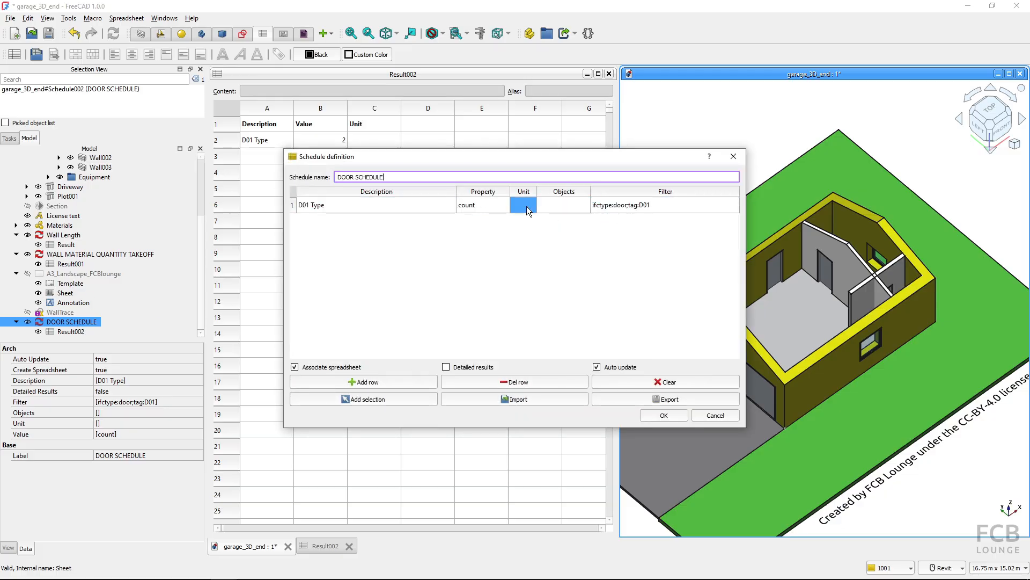
click(526, 206)
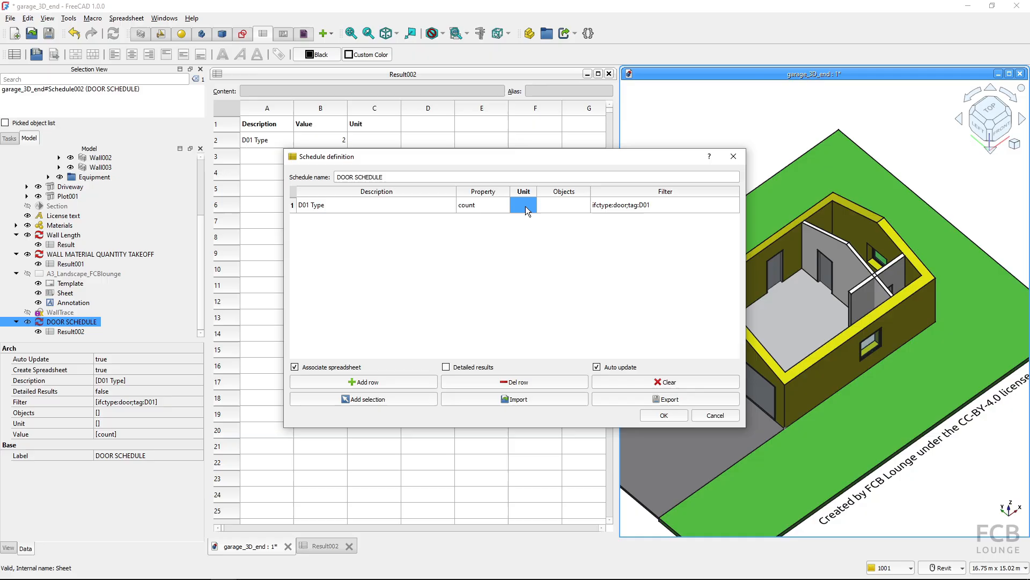
text(pcs)
key(Return)
click(653, 411)
click(375, 155)
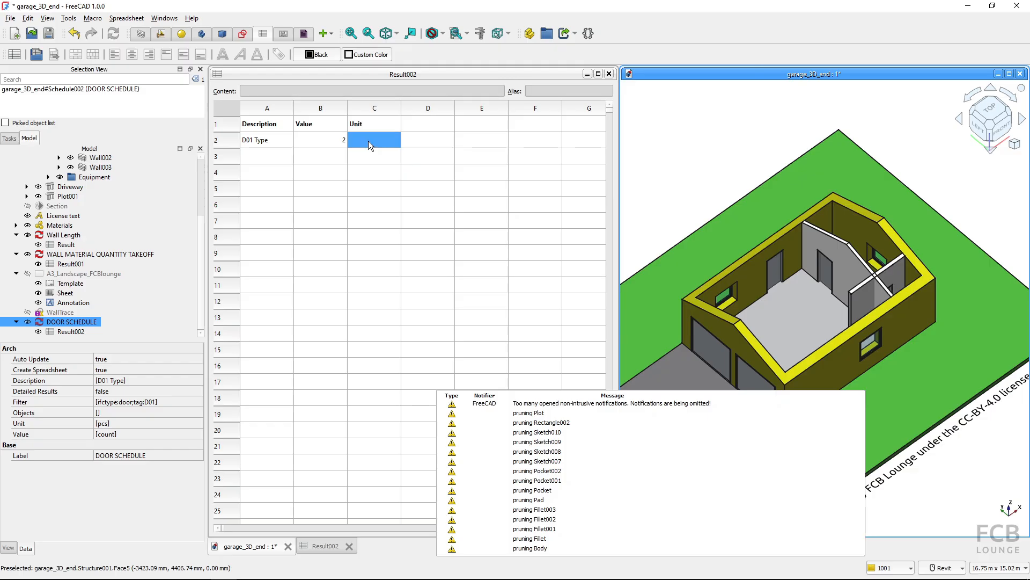
click(368, 141)
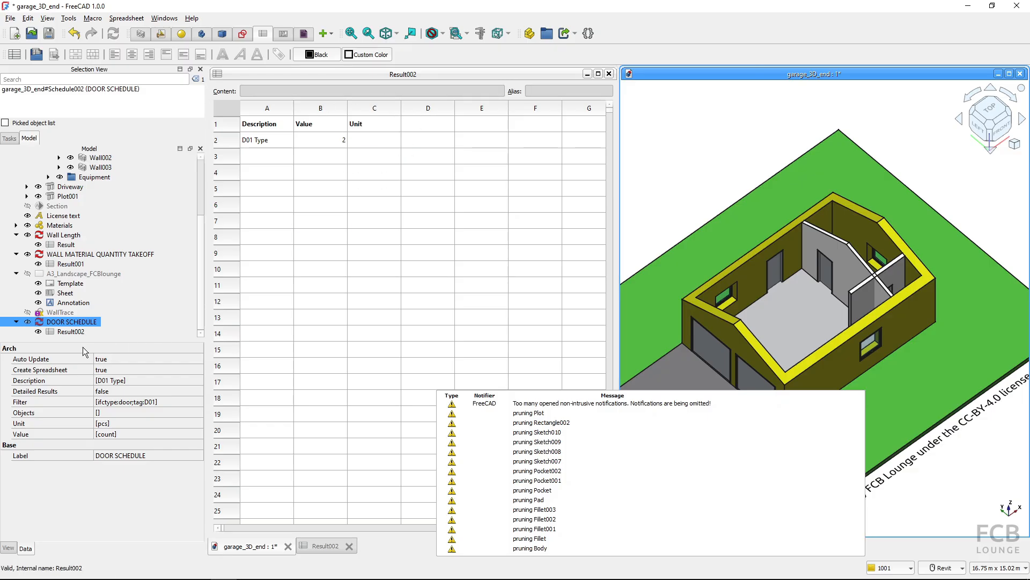
Step: Clear the D01 Type row's unit in the DOOR SCHEDULE definition and apply it
double_click(71, 322)
click(533, 204)
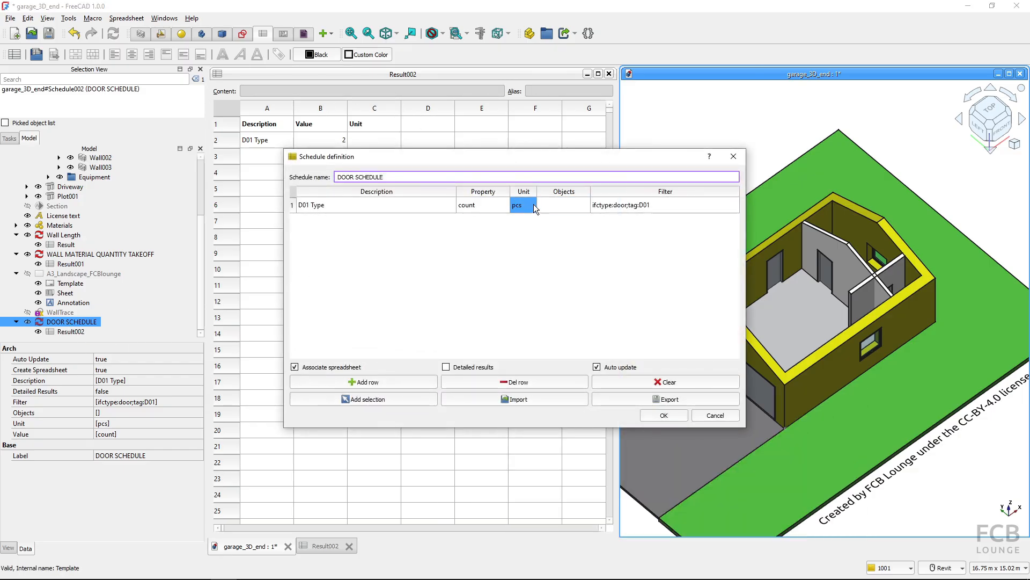
click(529, 205)
key(BackSpace)
click(430, 207)
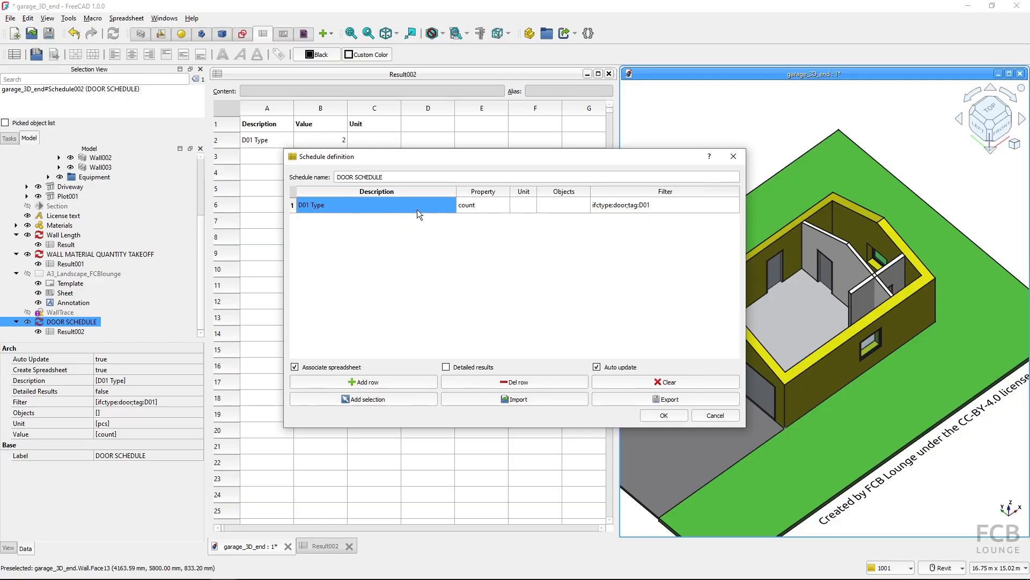
click(528, 401)
click(664, 415)
click(416, 346)
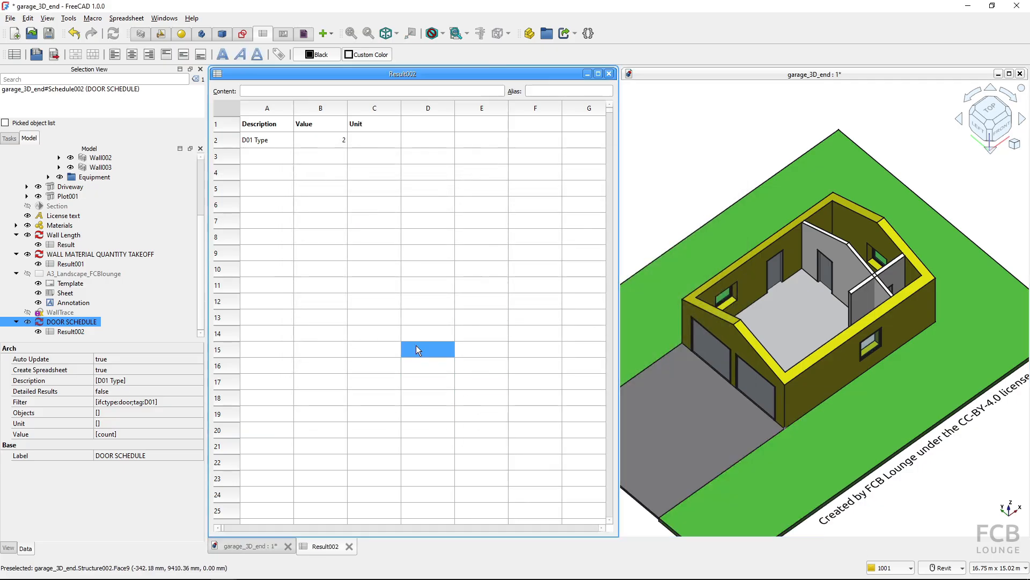
Step: Switch to File Explorer, create an OpenDocument spreadsheet named doors-setup.ods in Documents and open it in LibreOffice Calc
key(alt+Tab)
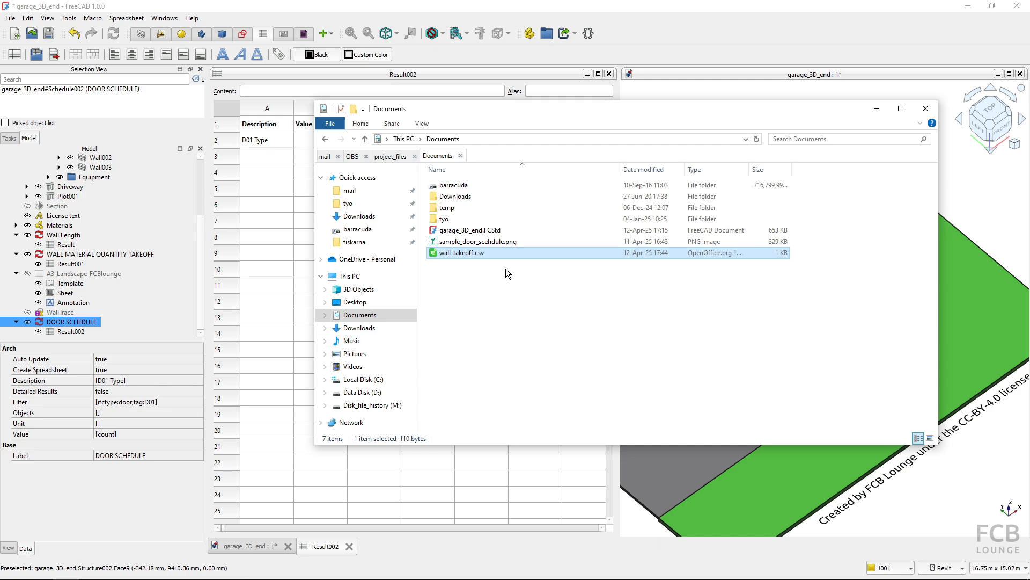
right_click(462, 305)
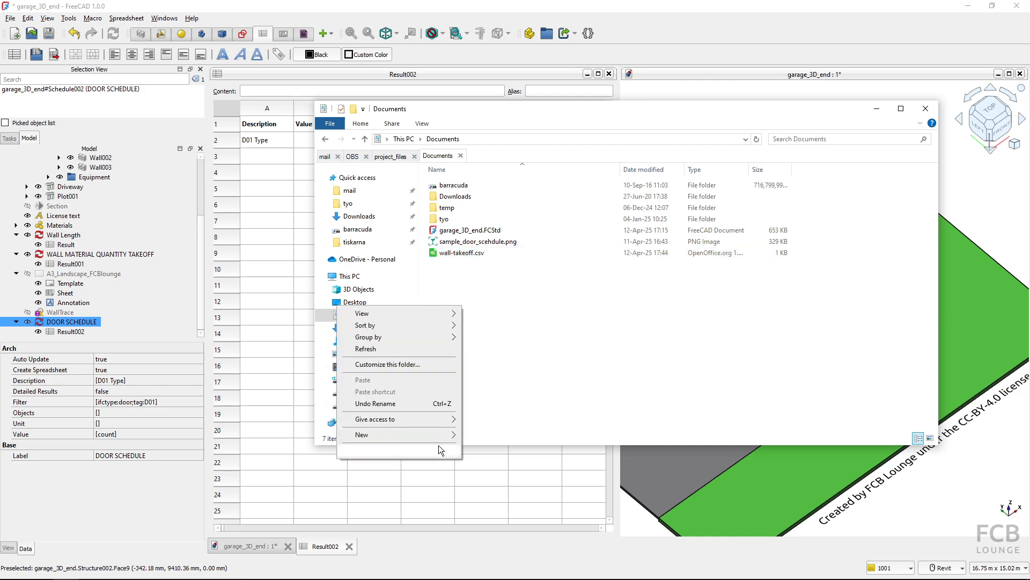
mouse_move(426, 436)
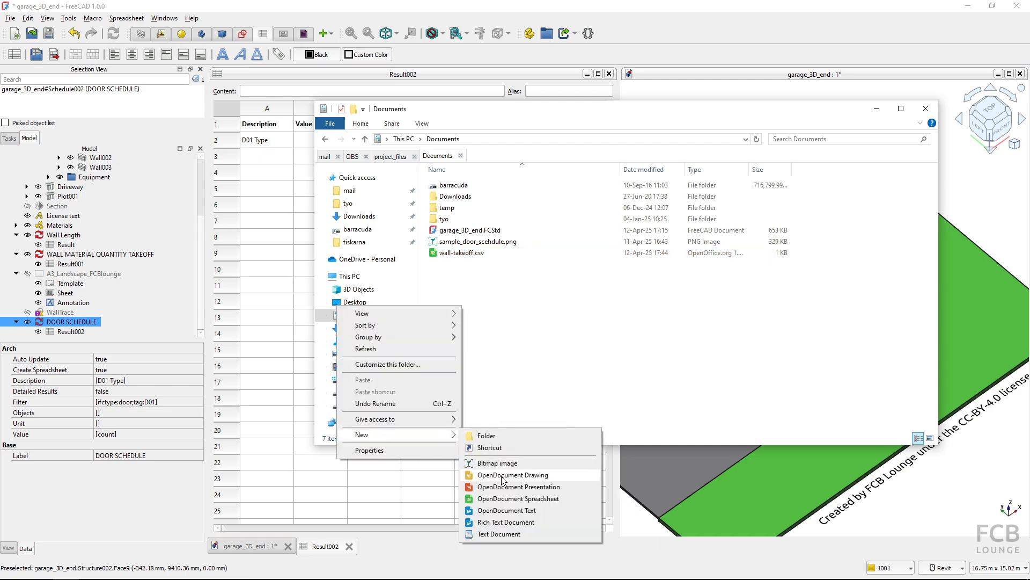
click(504, 499)
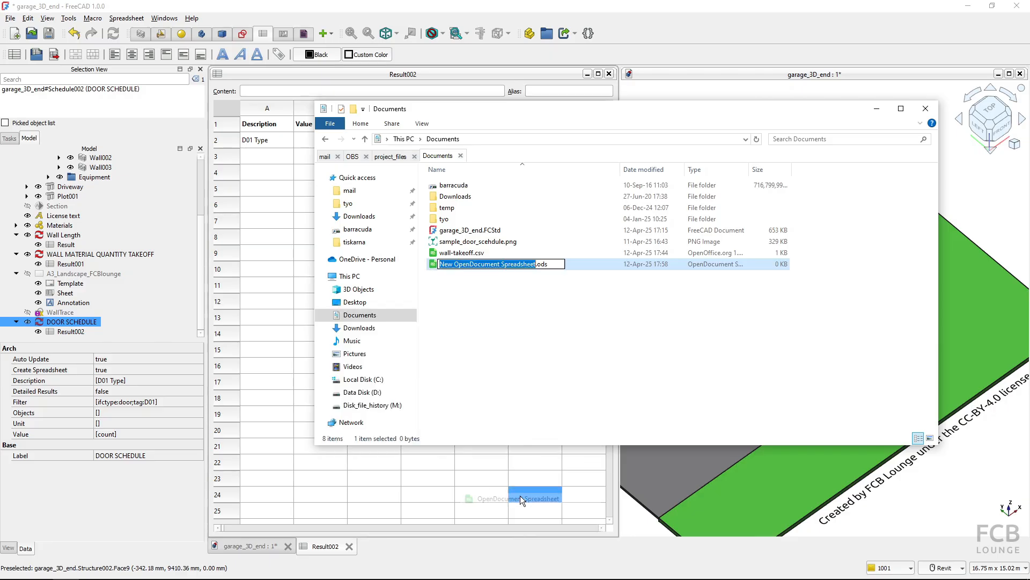
text(doors-)
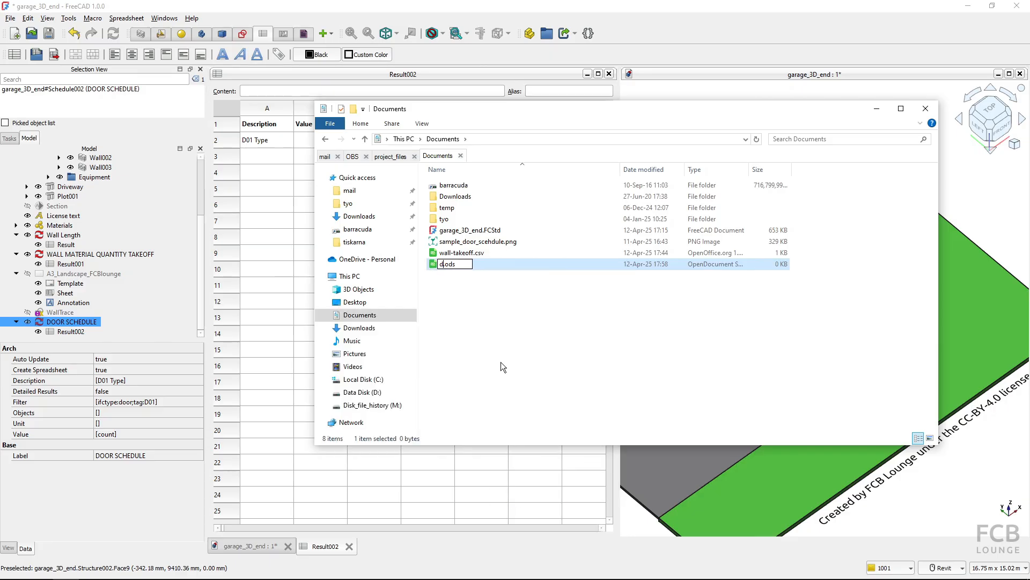
text(setup)
key(Return)
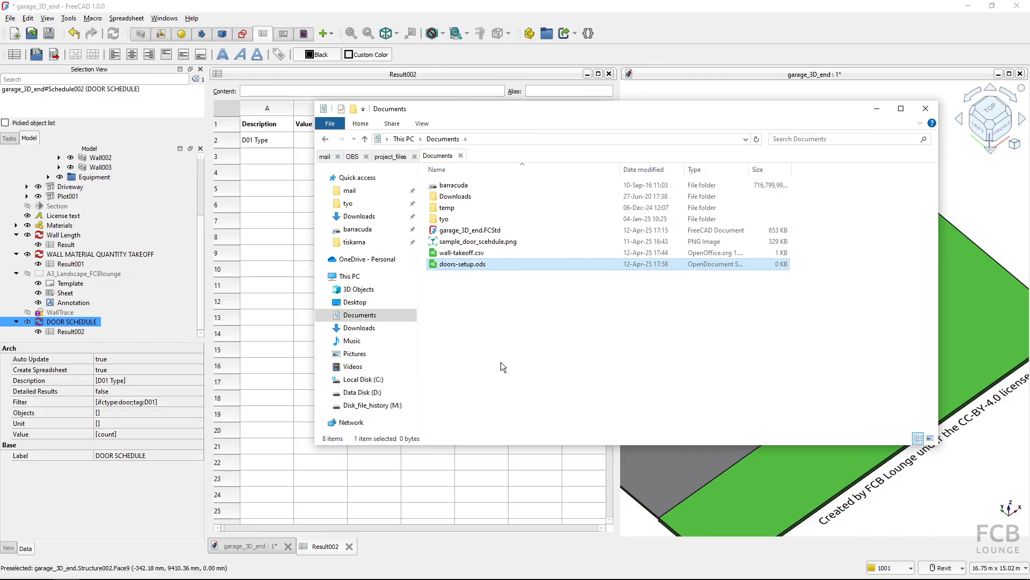
double_click(462, 264)
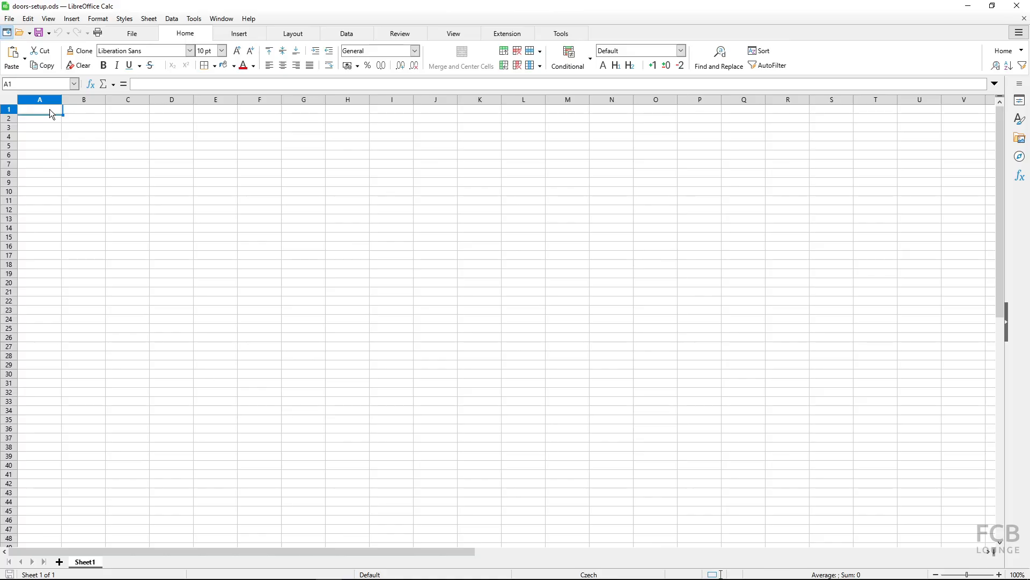
Step: Enter D01 in cell A1 and count in cell B1
text(D01)
key(Return)
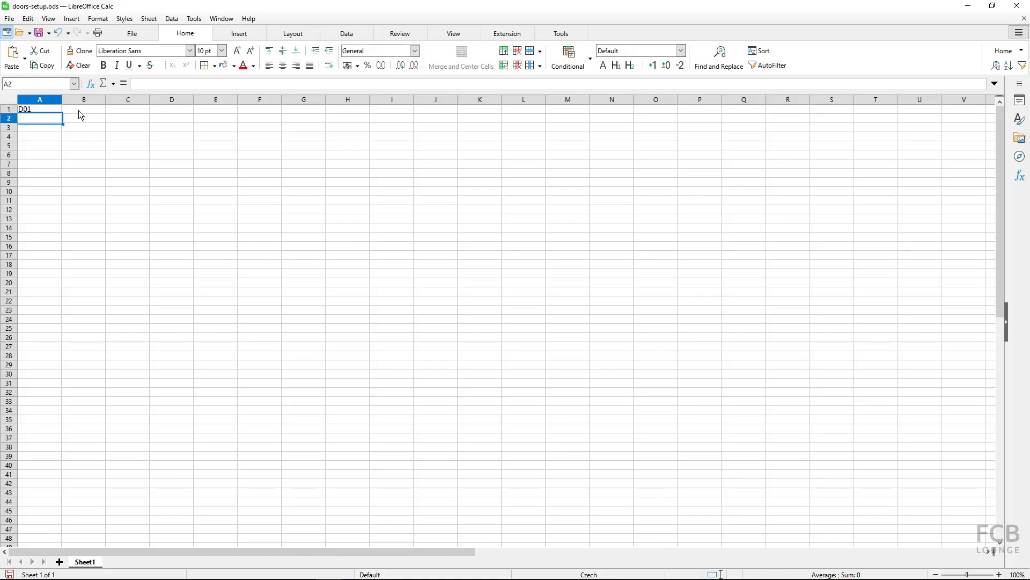
click(79, 108)
text(coun)
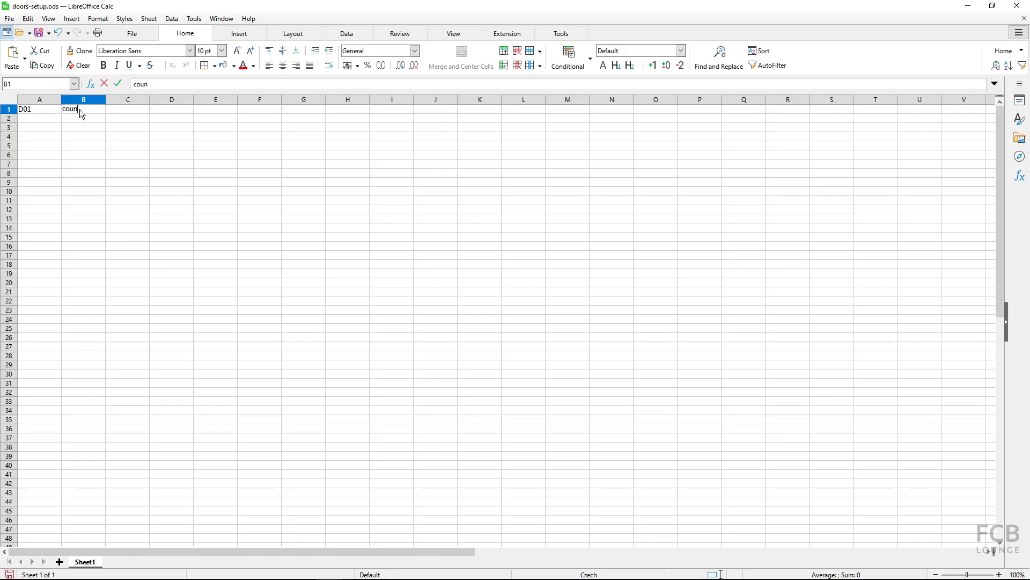
text(t)
key(Tab)
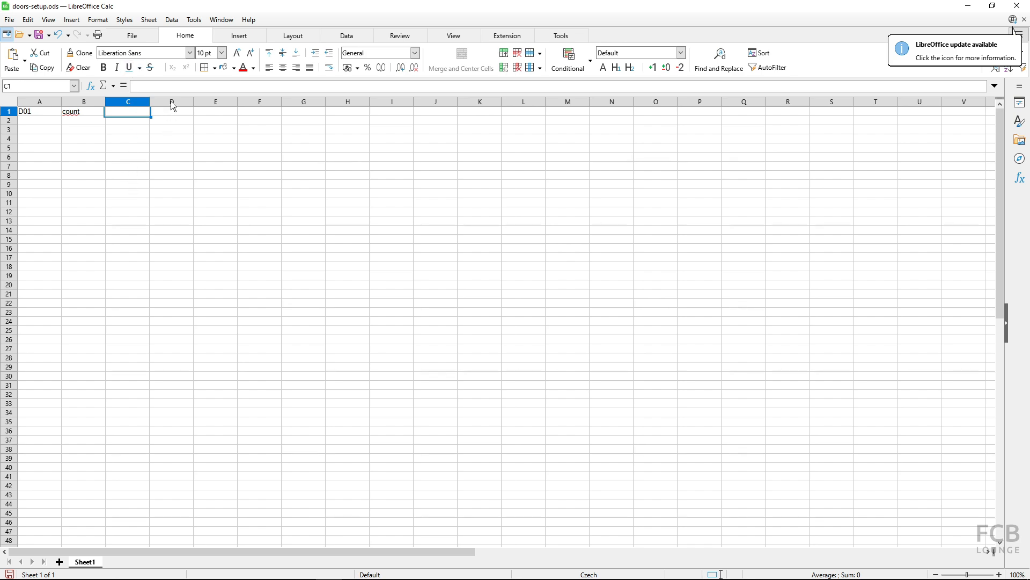
Step: Enter the filter "ifctype:door;tag:D01" in cell E1 and widen column E to fit it
click(204, 114)
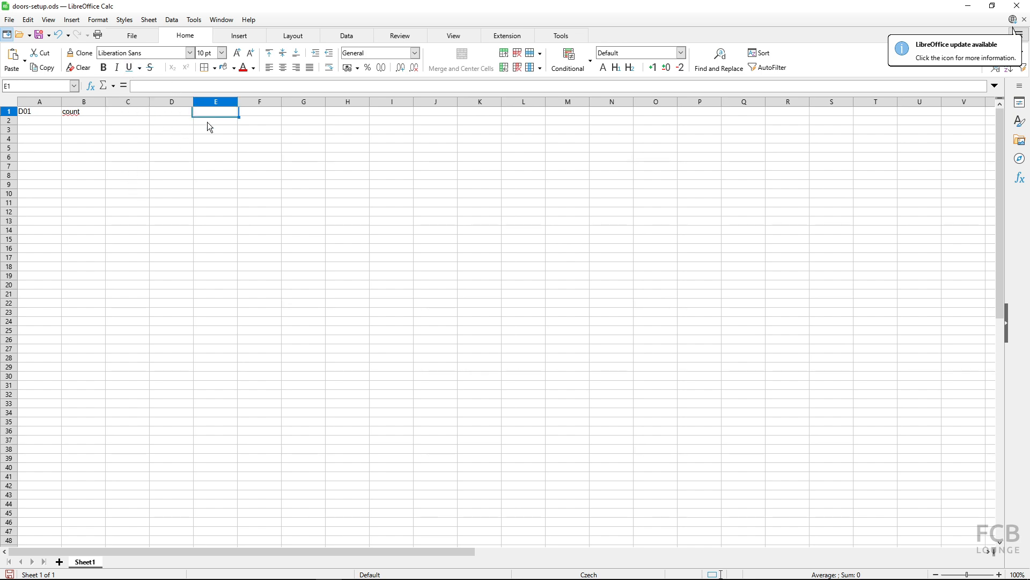
text(ifctype:door;)
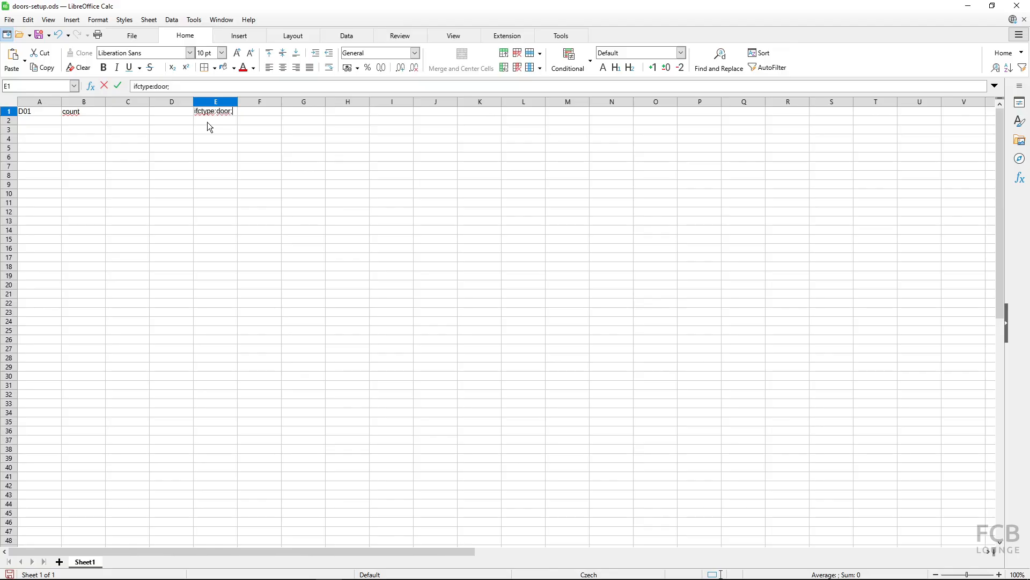
text(tag:D01)
key(Return)
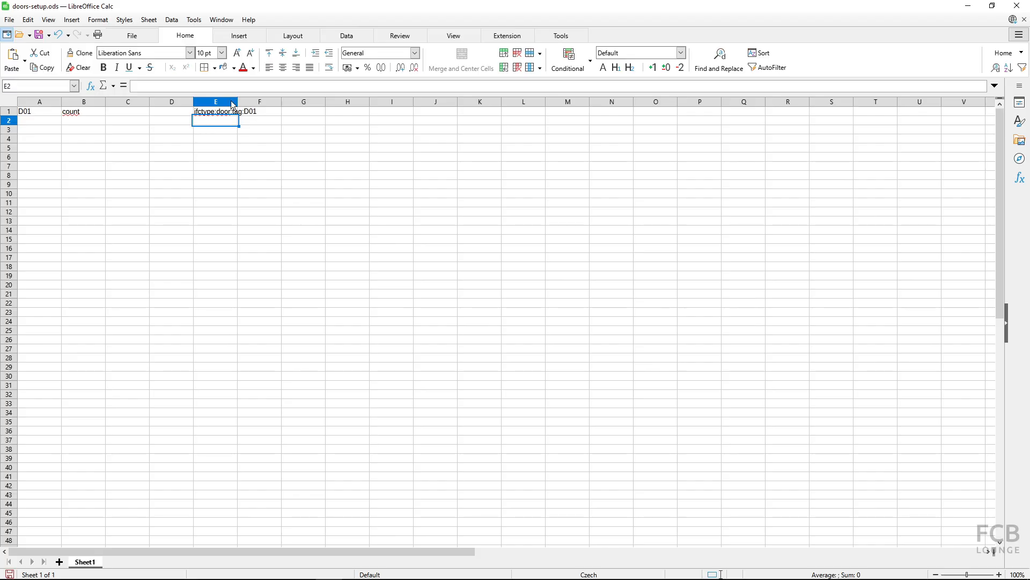
drag(235, 100, 284, 101)
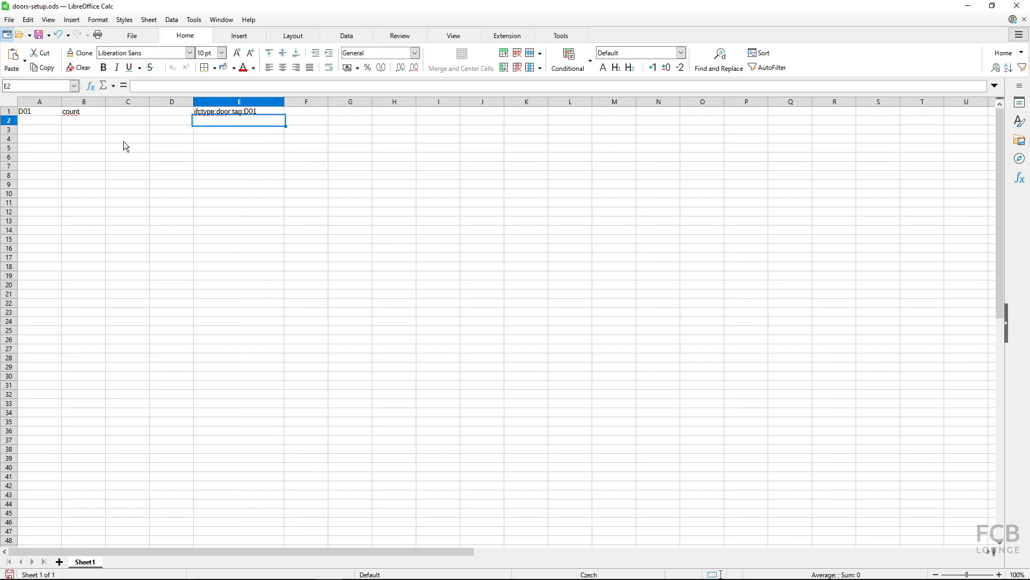
Step: Fill column A with D01 to D05, column E with the matching door filters, and column B with count, down to row 5
click(38, 113)
drag(61, 116, 60, 151)
click(247, 111)
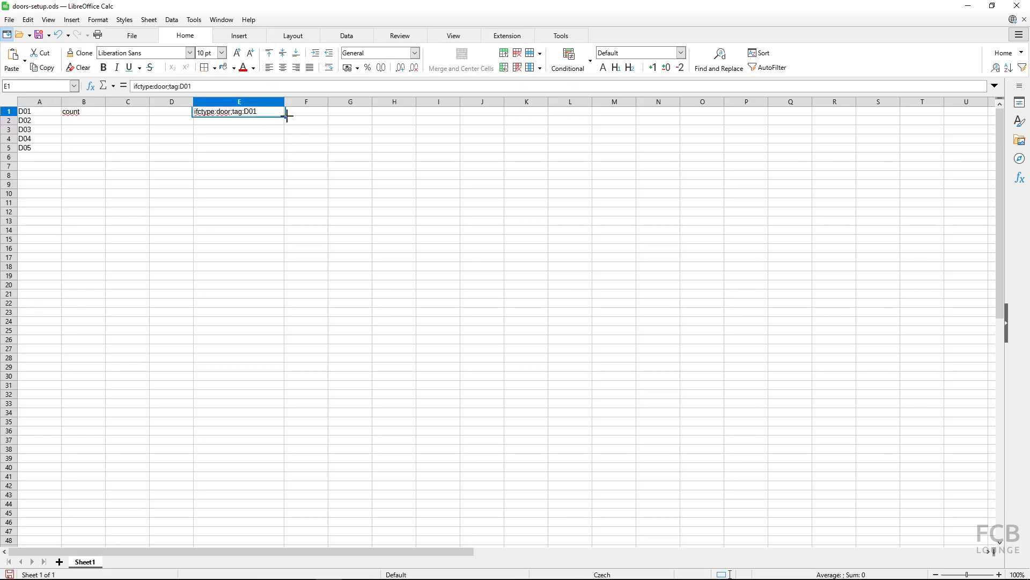
drag(285, 116, 287, 152)
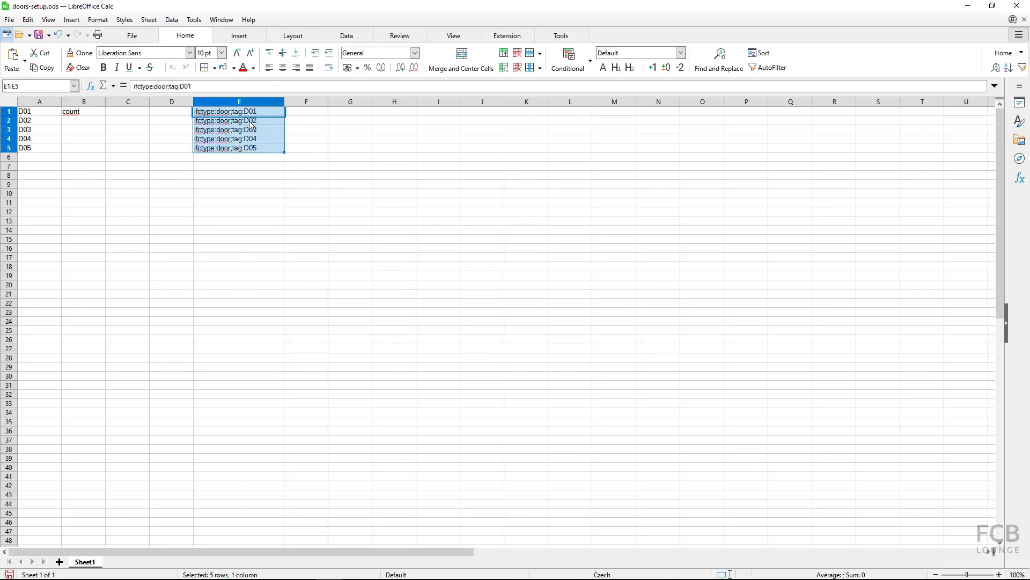
click(77, 113)
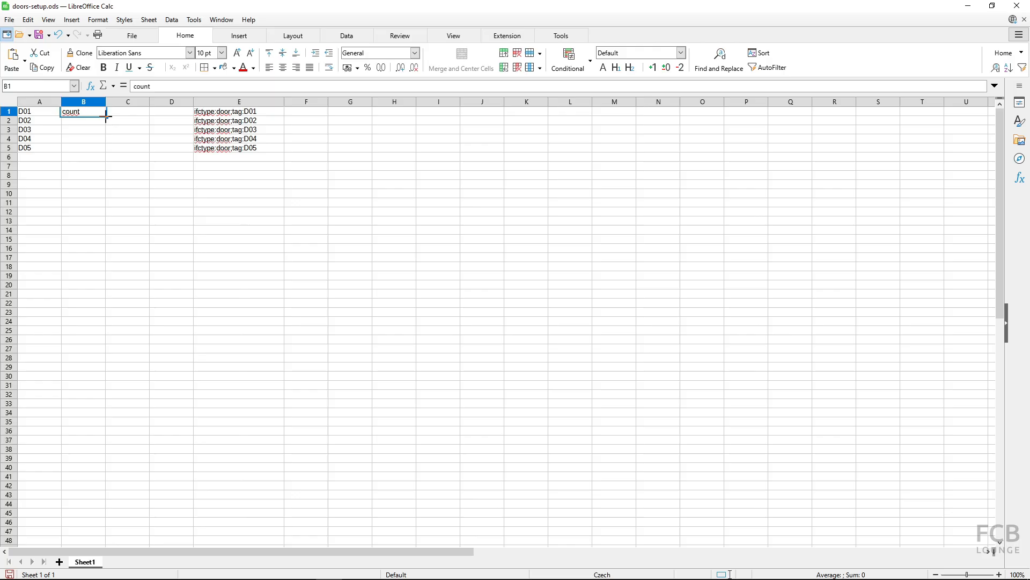
drag(106, 116, 105, 150)
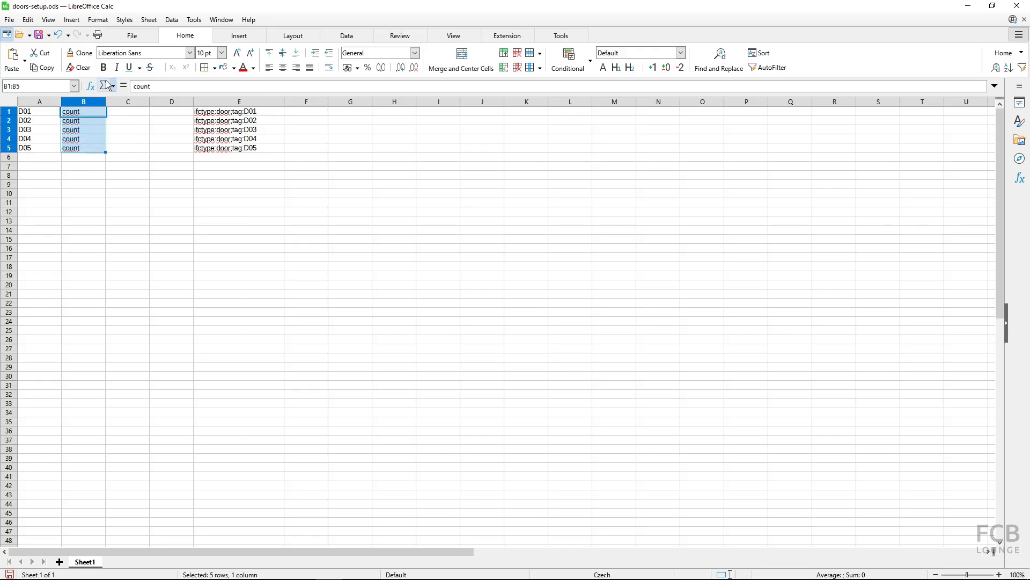
click(118, 203)
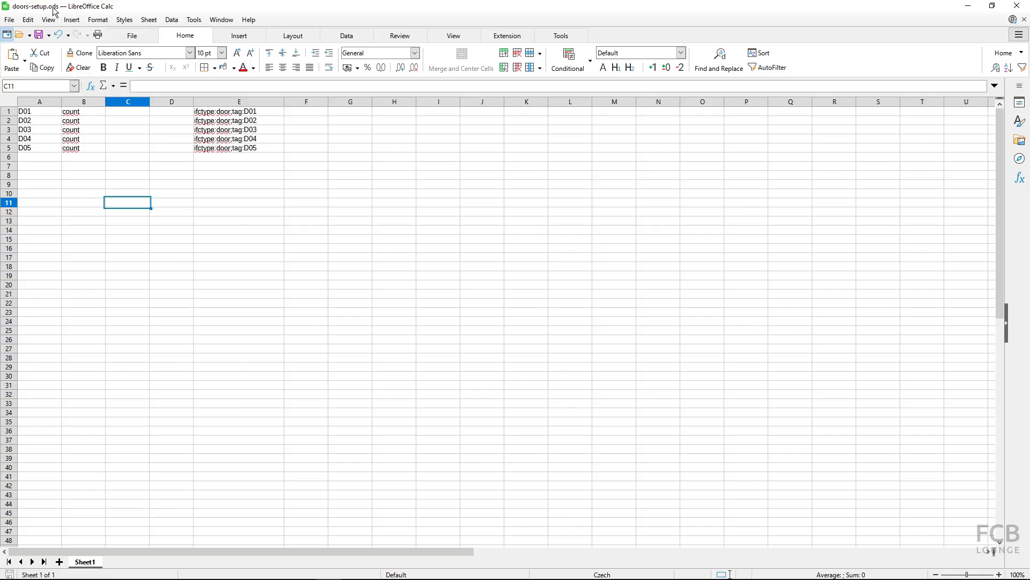
Step: Save the spreadsheet in Documents as Text CSV named doors-setup.csv, using a comma as the field delimiter
click(10, 21)
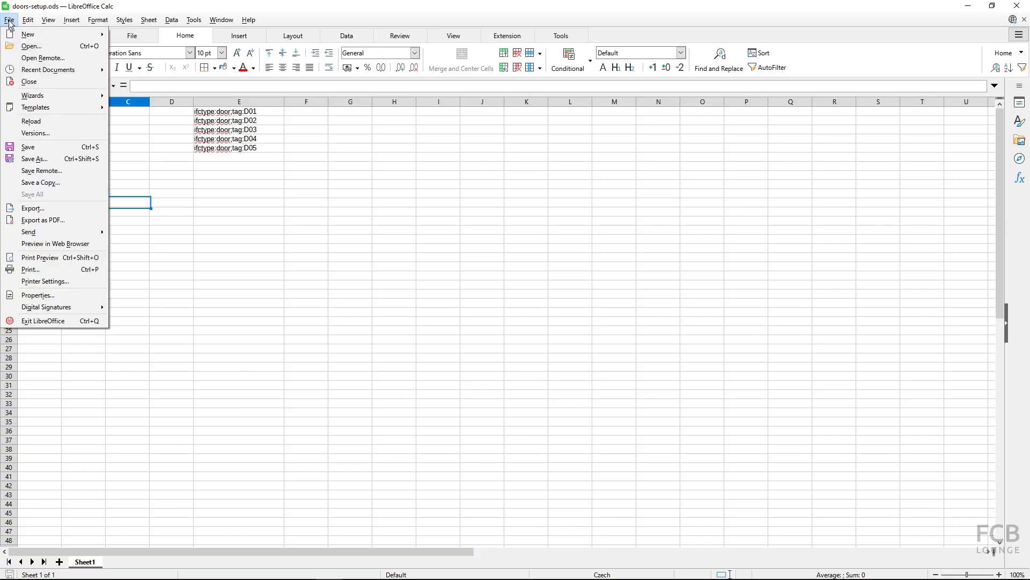
click(34, 159)
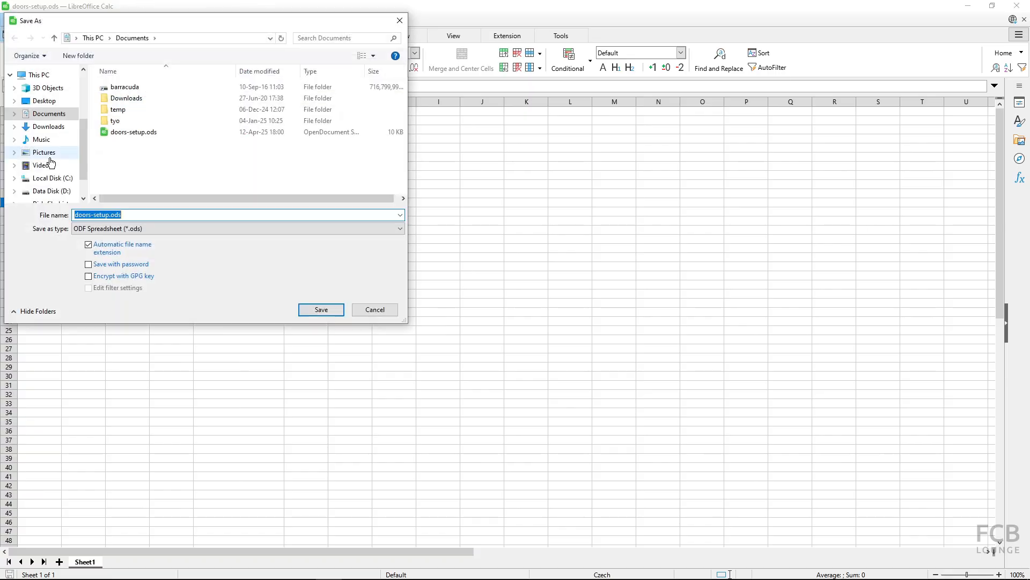
click(153, 230)
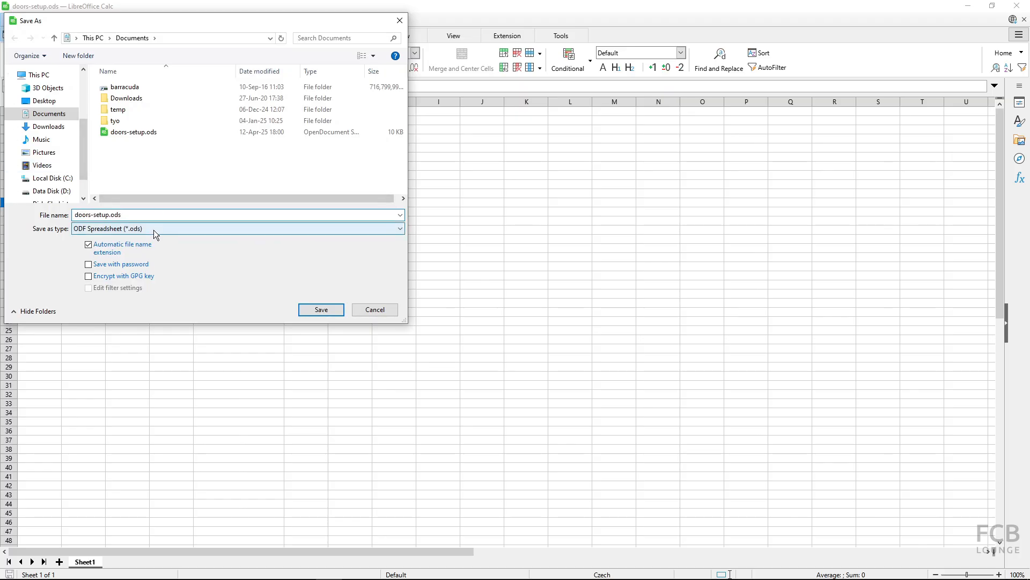
click(154, 229)
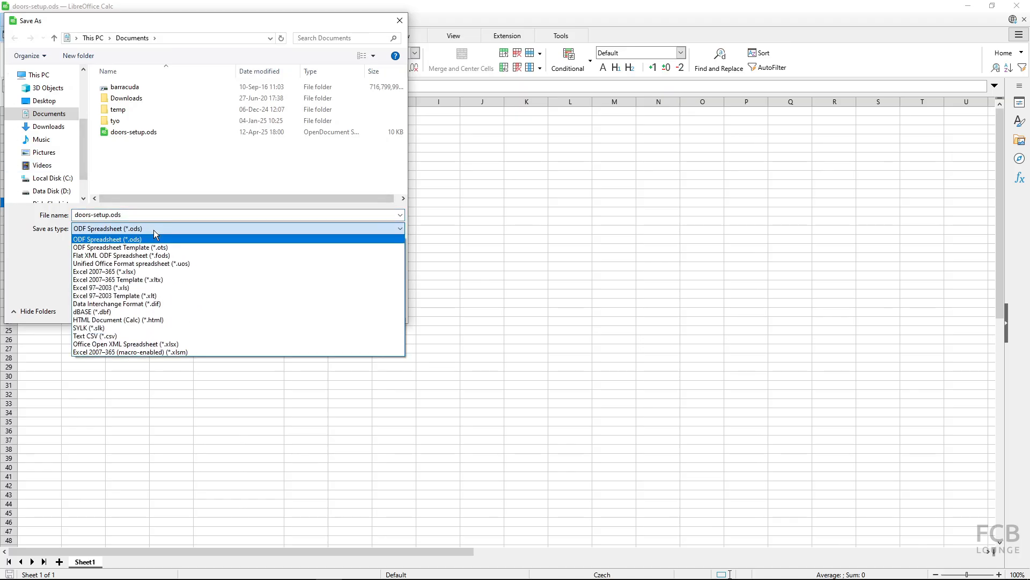
click(112, 336)
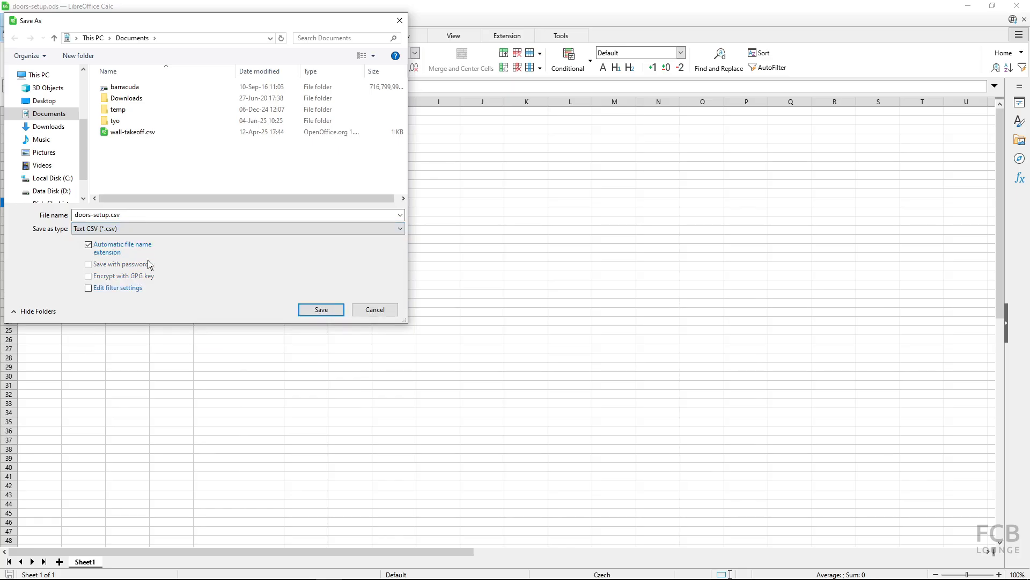
click(311, 311)
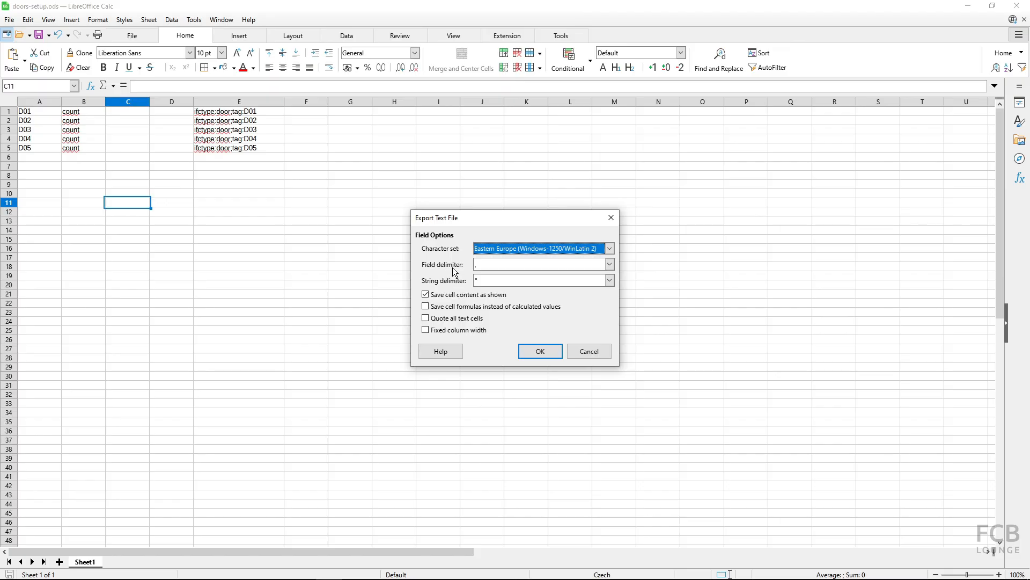
click(484, 266)
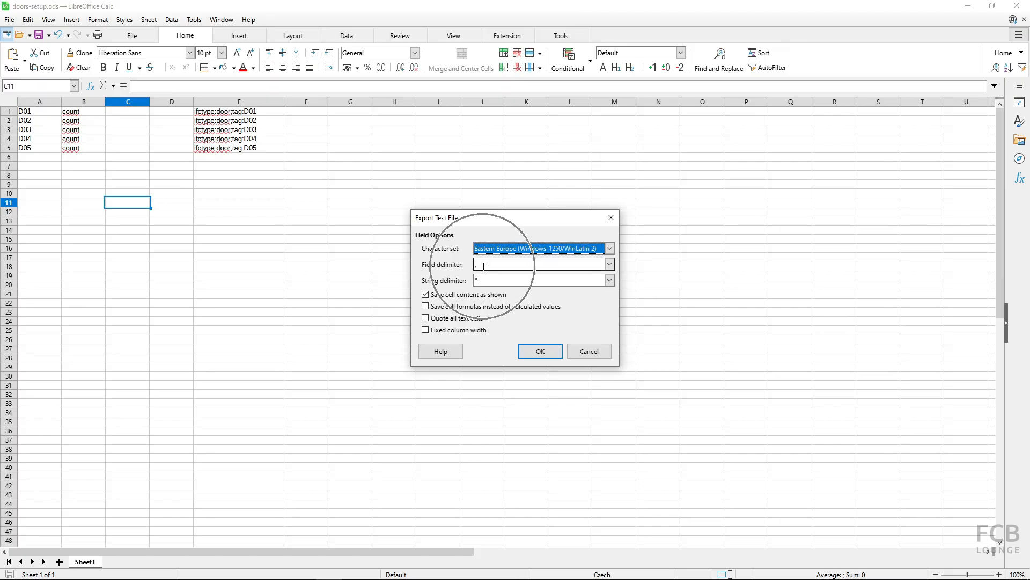
click(612, 265)
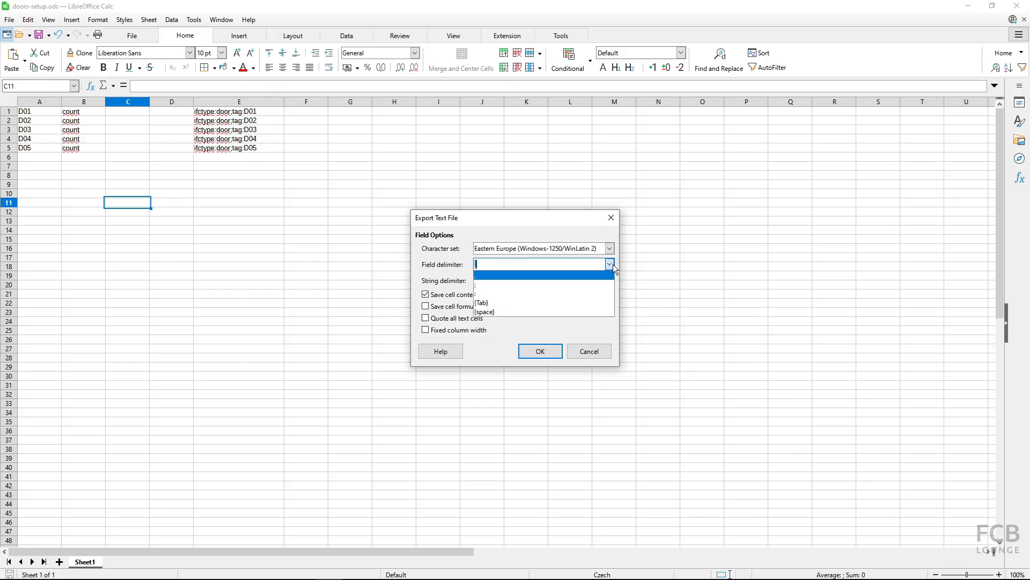
click(488, 276)
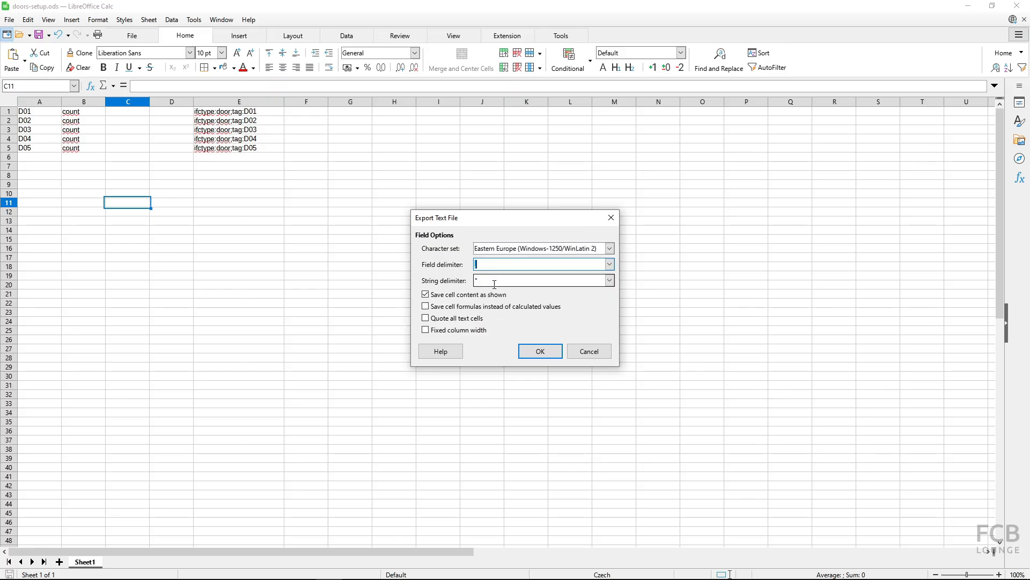
click(544, 351)
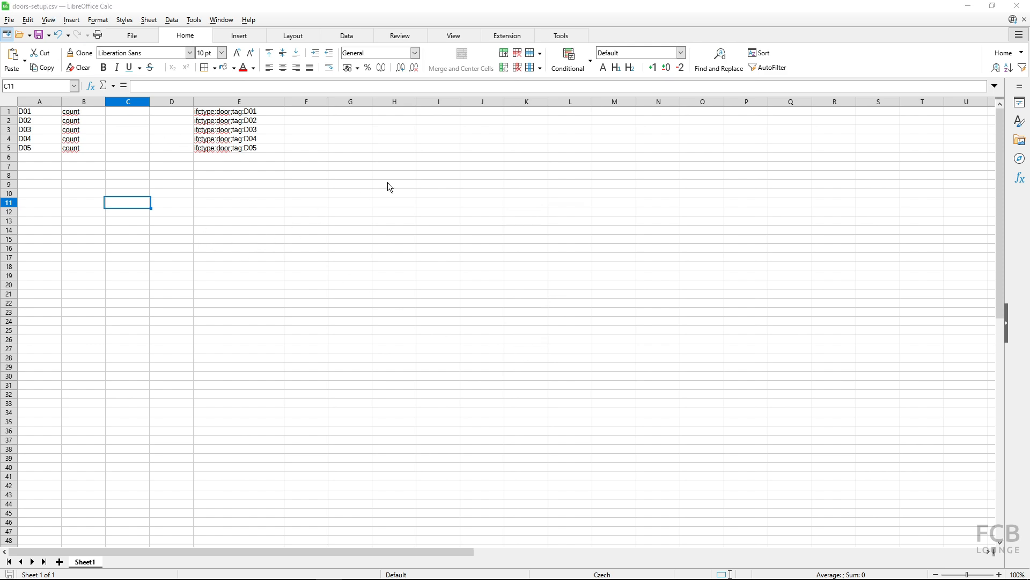
Step: Switch to FreeCAD, open the DOOR SCHEDULE definition and import doors-setup.csv from Documents into it
key(alt+Tab)
key(alt+Tab)
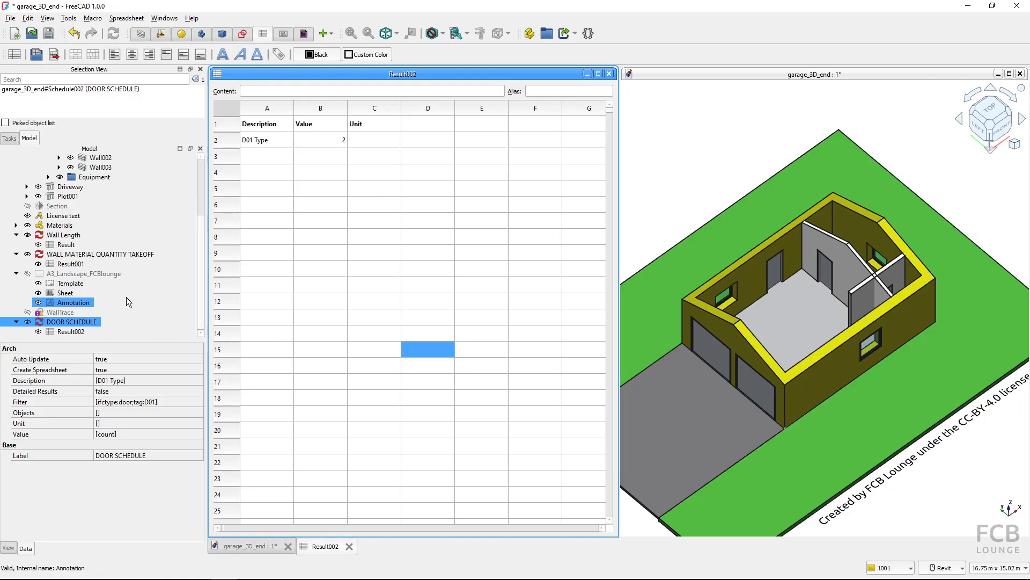
double_click(82, 322)
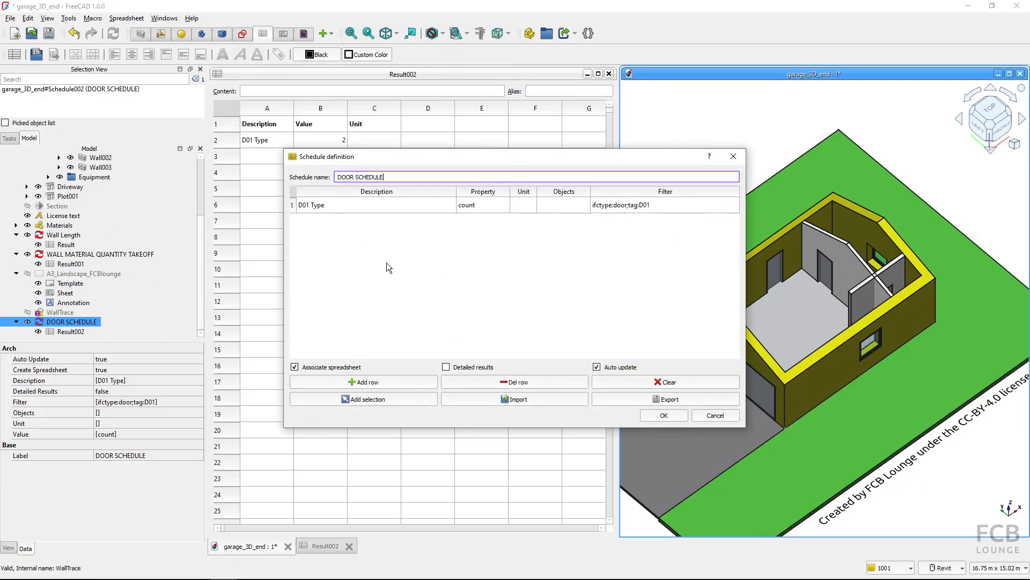
click(515, 401)
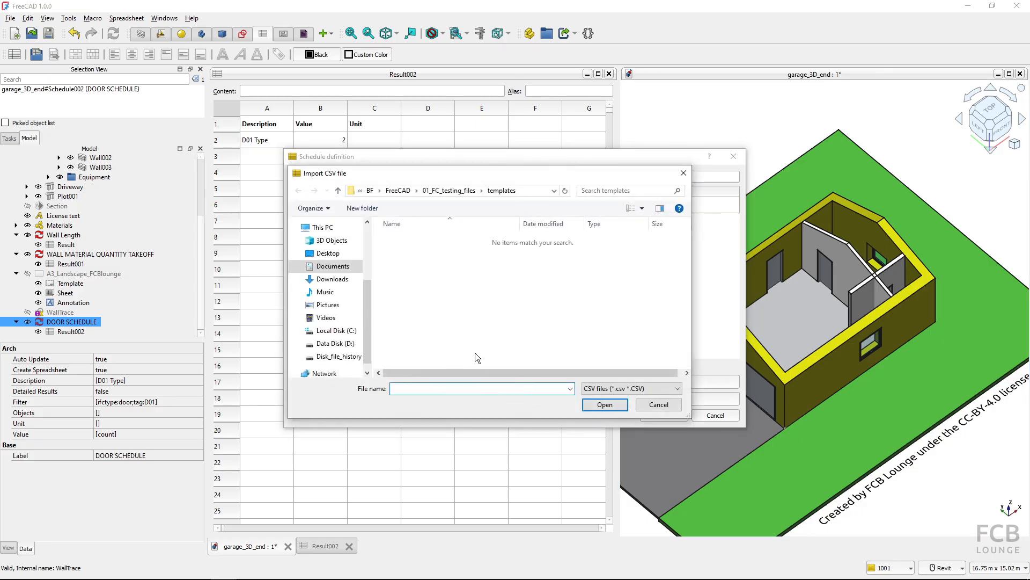
click(332, 266)
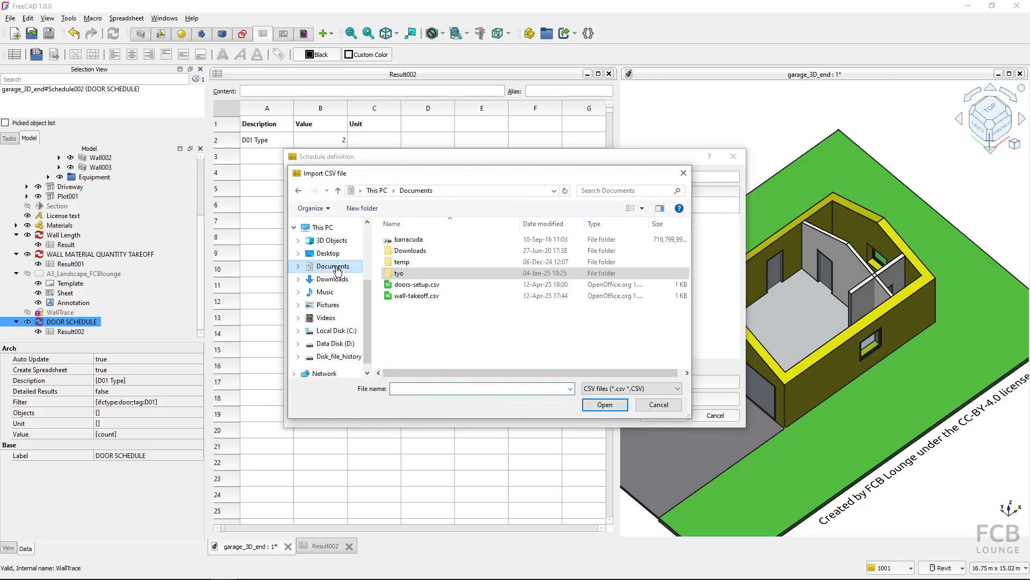
click(416, 284)
click(603, 406)
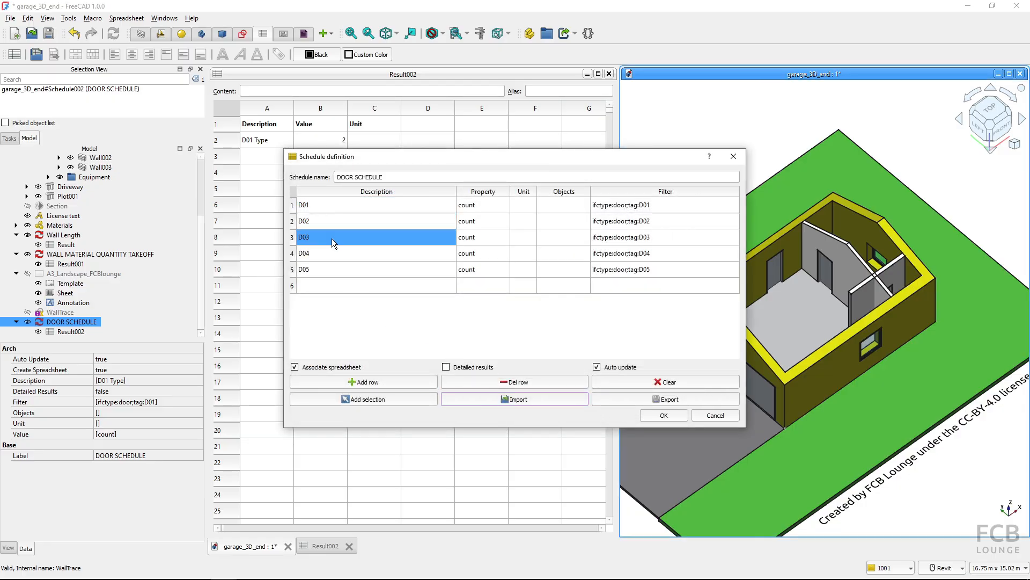
Step: Delete the empty row 6 from the DOOR SCHEDULE definition and apply it
click(293, 286)
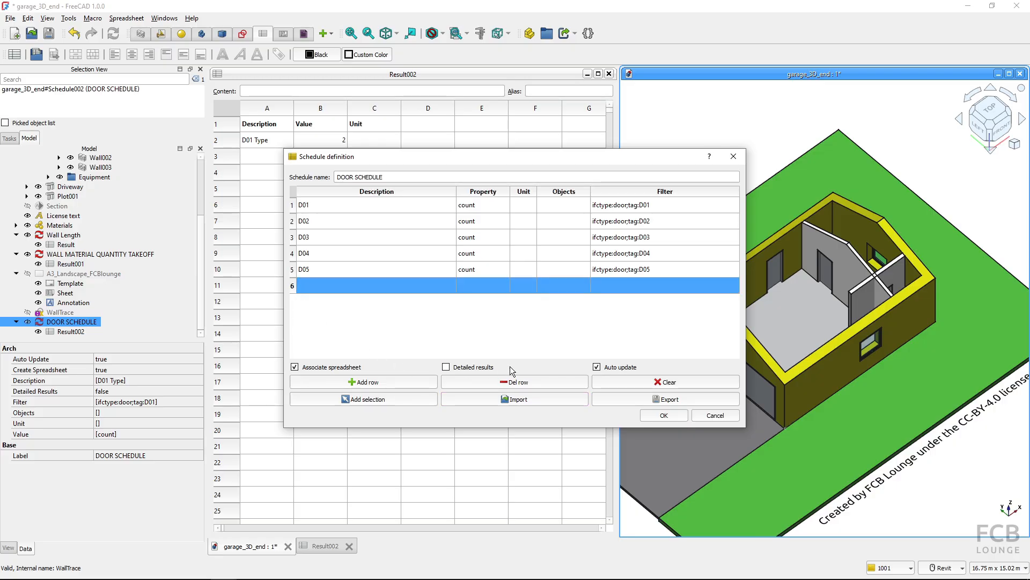
click(519, 381)
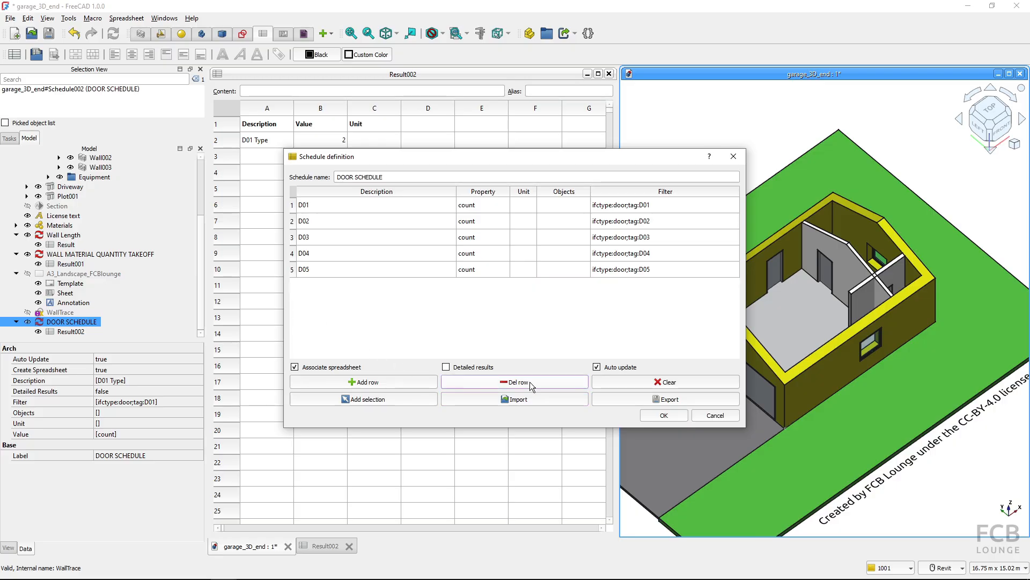
click(660, 418)
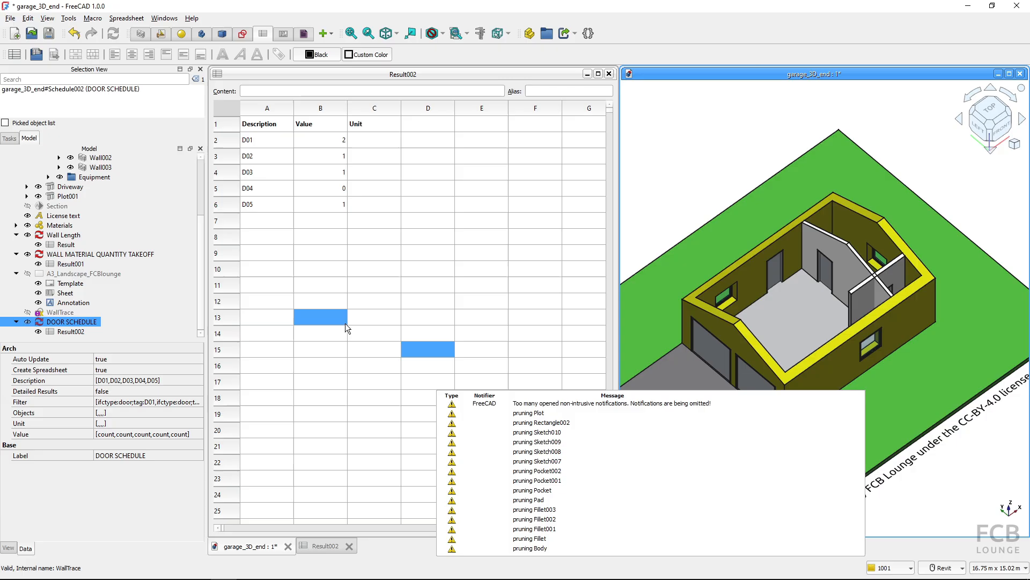
Step: Check the door type rows in the result spreadsheet, then switch to the image viewer to examine the sample door and window schedule
key(Down)
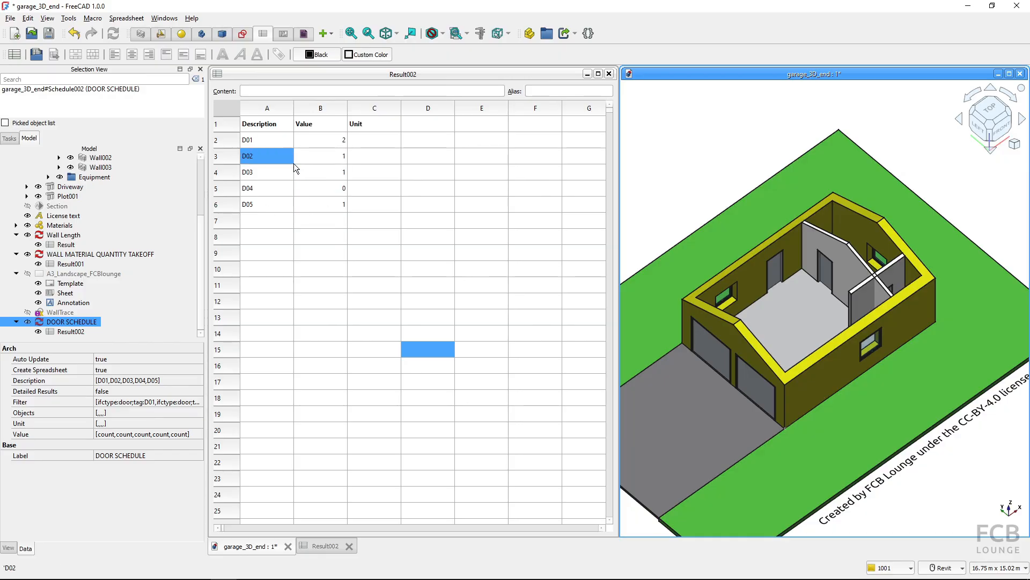
key(alt+Tab)
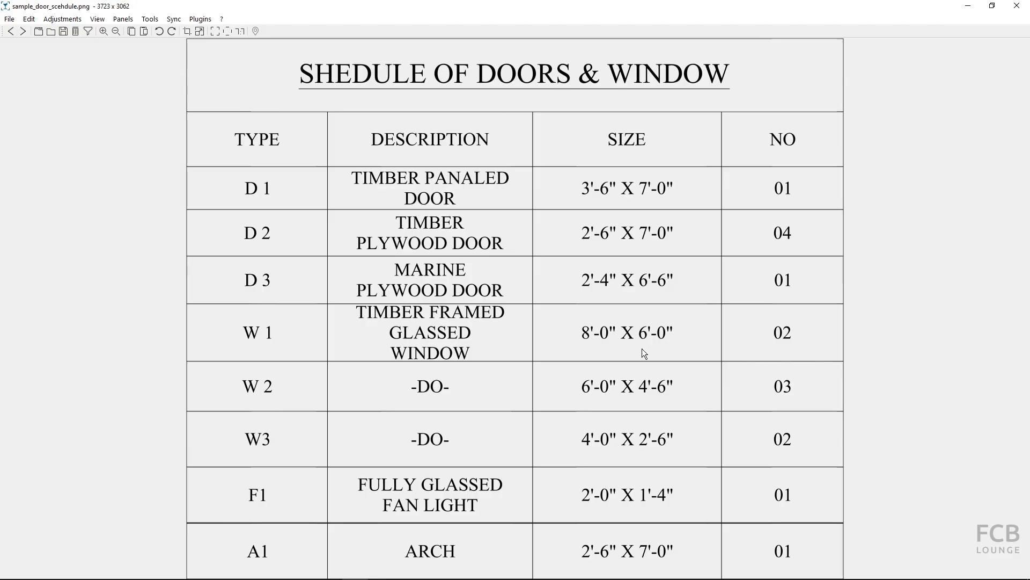
click(397, 90)
key(ctrl)
key(ctrl)
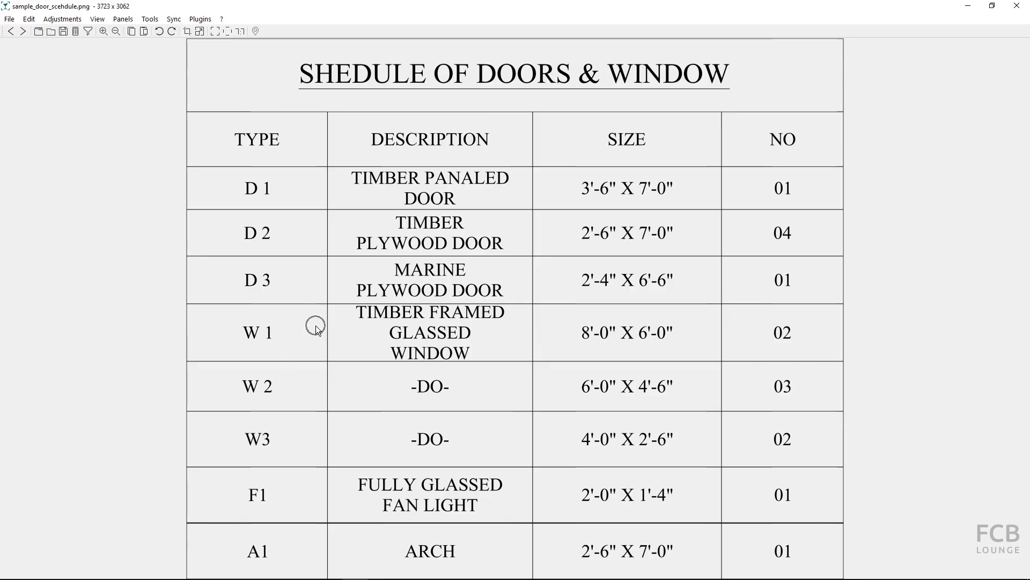